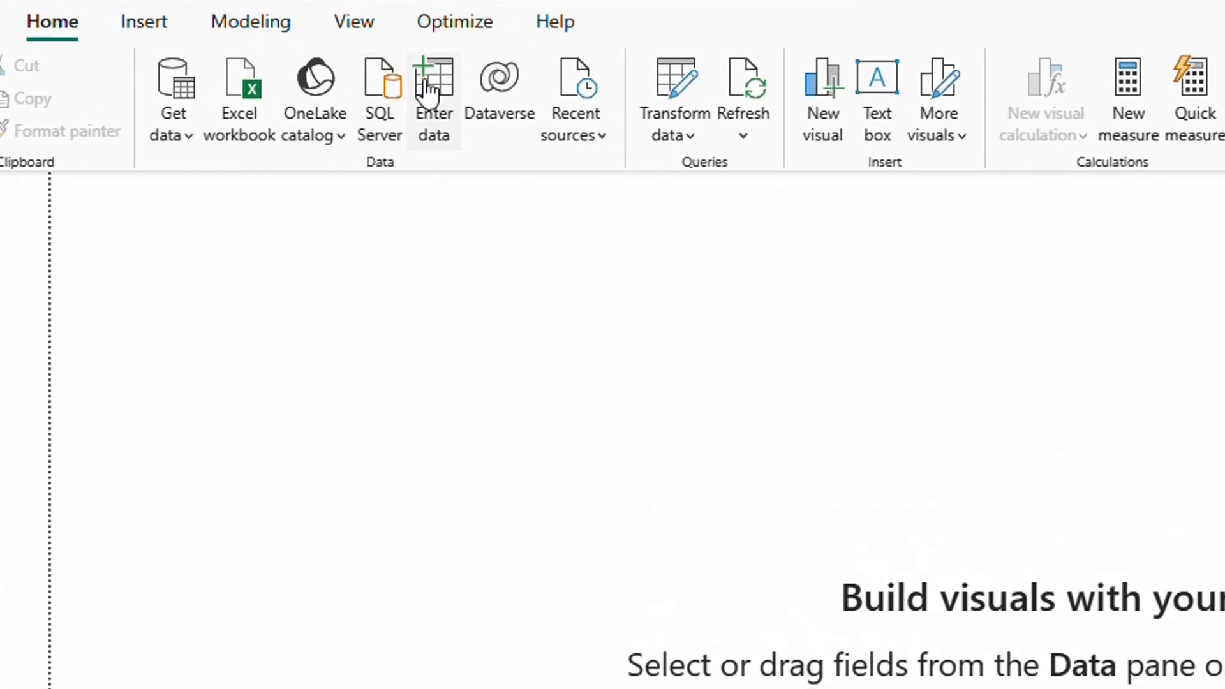
Step: Create a manual-entry table with two columns and two rows: 1 with USD, and 2 with EUR
{"action": "left_click", "coordinate": [427, 89]}
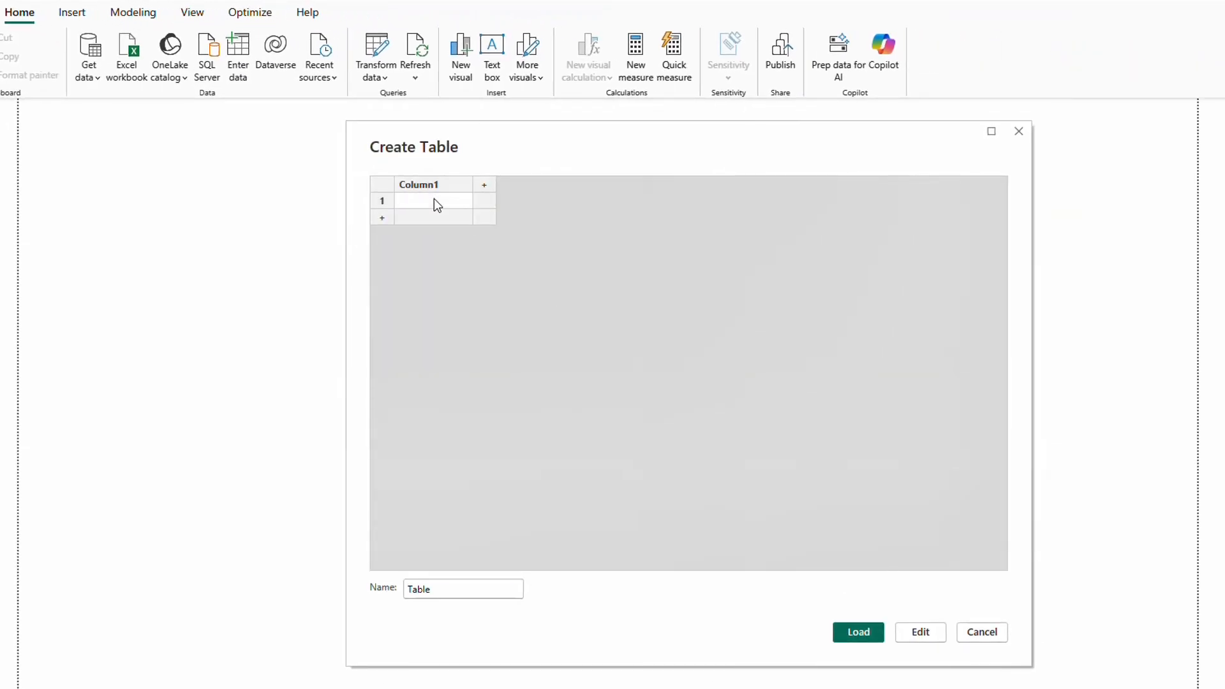
{"action": "type", "text": "1"}
{"action": "left_click", "coordinate": [488, 203]}
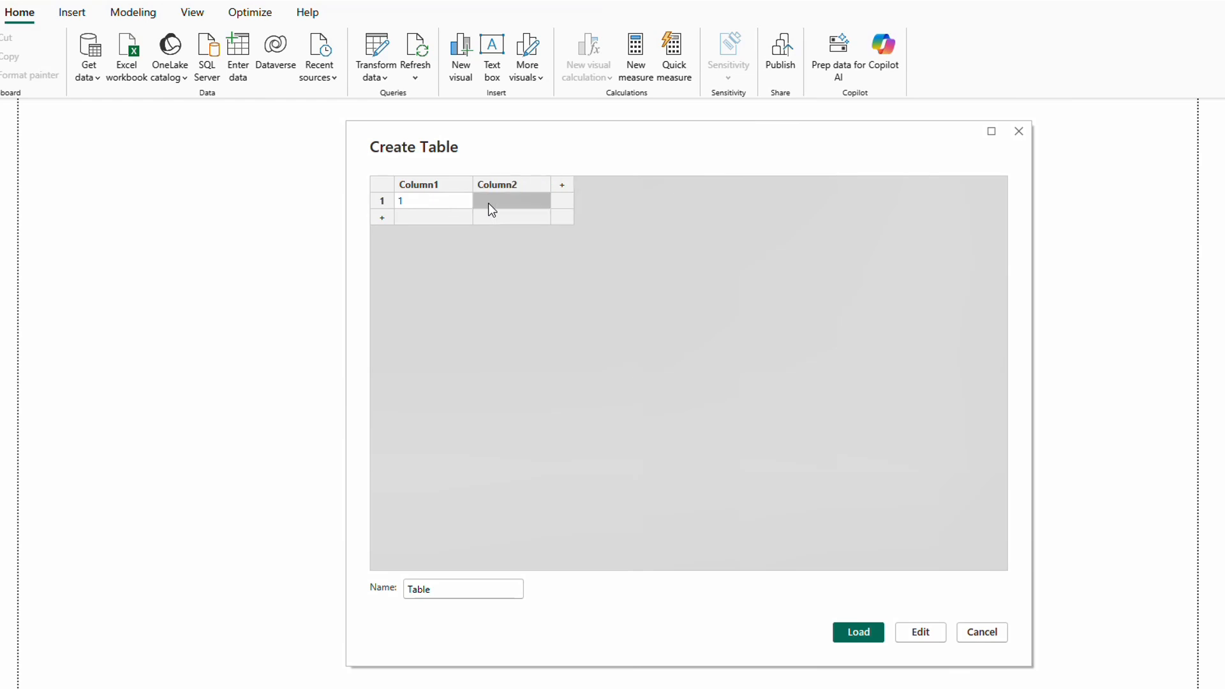
{"action": "left_click", "coordinate": [488, 203]}
{"action": "left_click", "coordinate": [449, 219]}
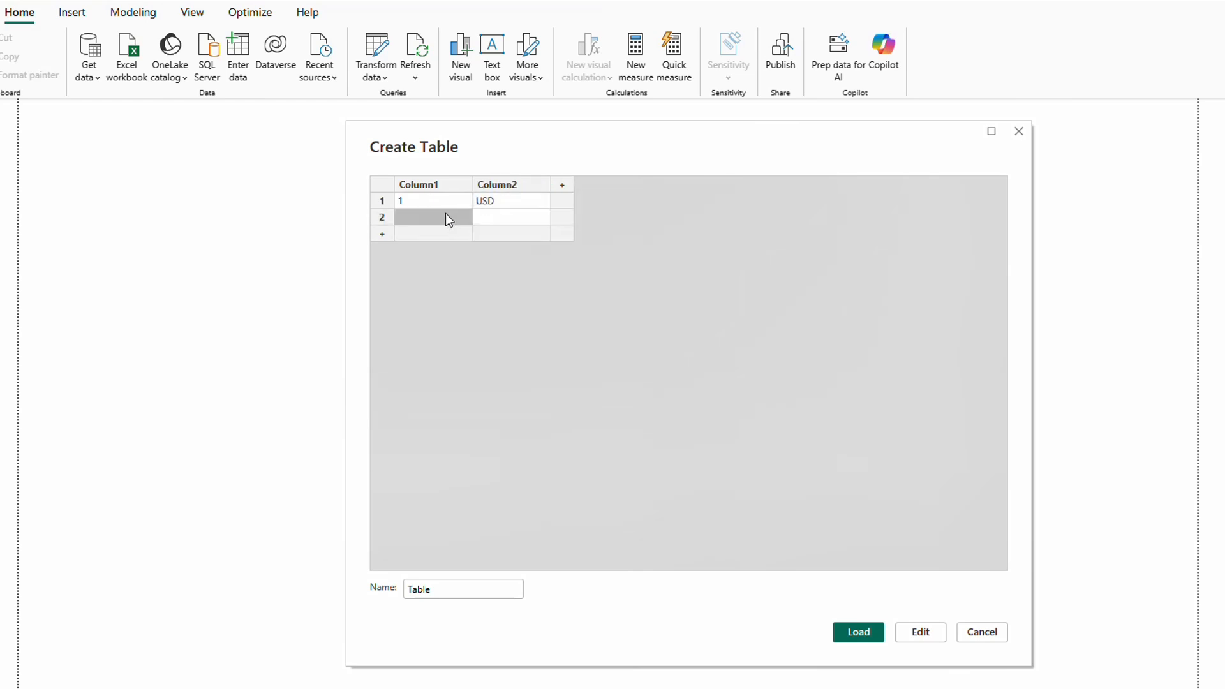
{"action": "type", "text": "2"}
{"action": "left_click", "coordinate": [501, 215]}
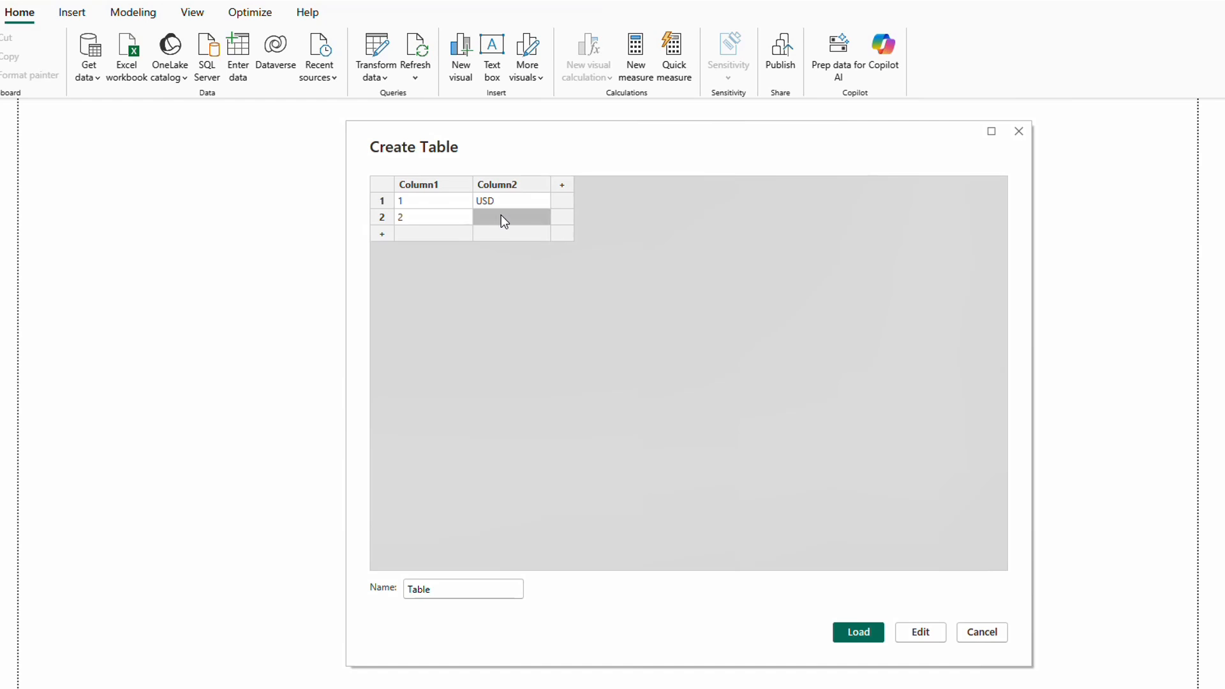
{"action": "left_click", "coordinate": [501, 216]}
{"action": "type", "text": "EUR"}
Step: Rename the new table's two columns as ID and Currency
{"action": "double_click", "coordinate": [413, 186]}
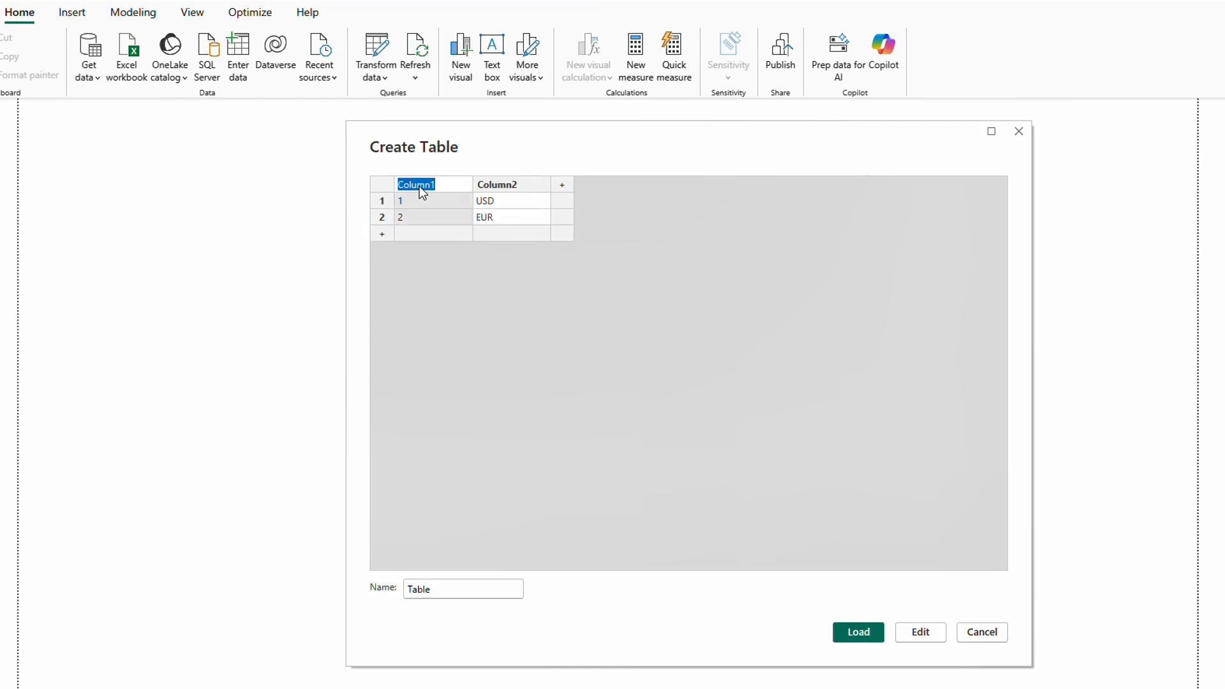
{"action": "type", "text": "ID"}
{"action": "double_click", "coordinate": [509, 185]}
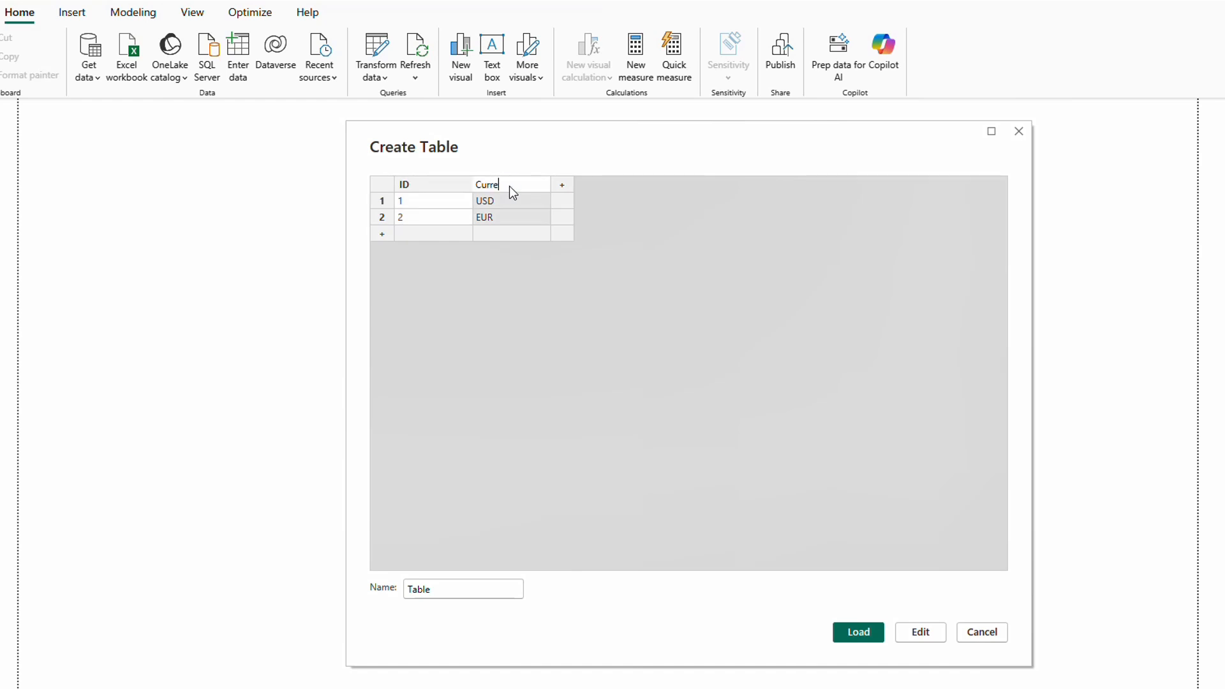
Step: Name the table param_currency and load it into the model
{"action": "left_click", "coordinate": [440, 587]}
{"action": "double_click", "coordinate": [404, 588]}
{"action": "type", "text": "param"}
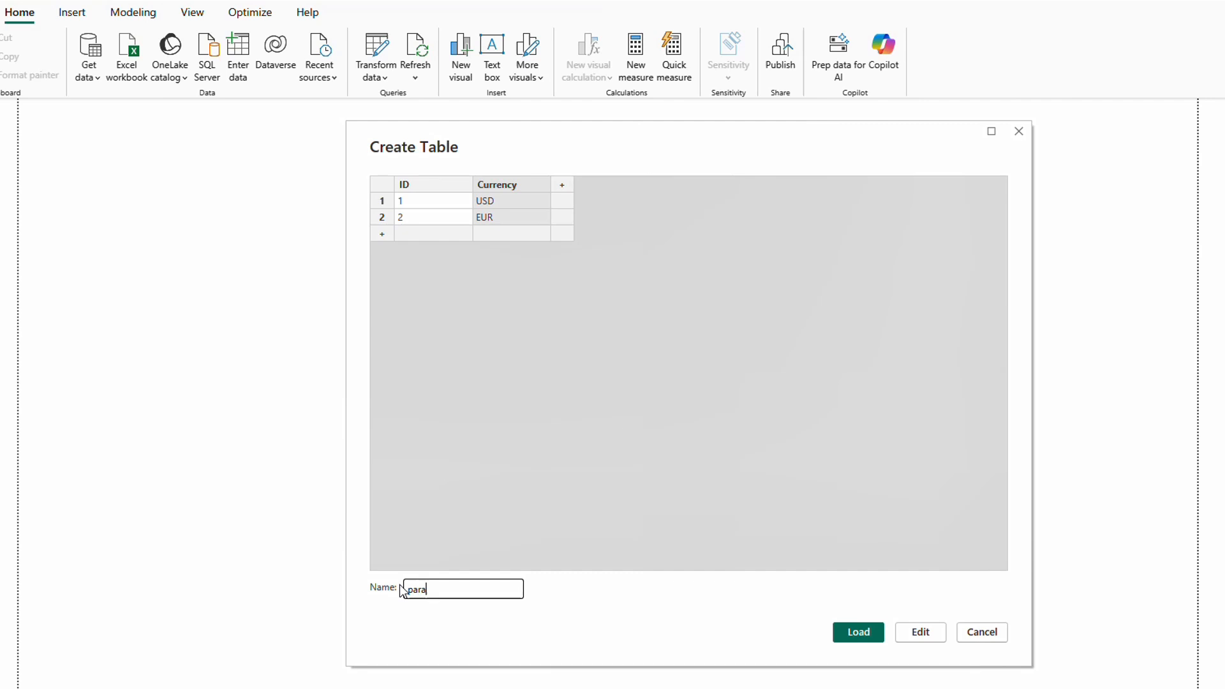
{"action": "type", "text": "_currency"}
{"action": "left_click", "coordinate": [860, 632]}
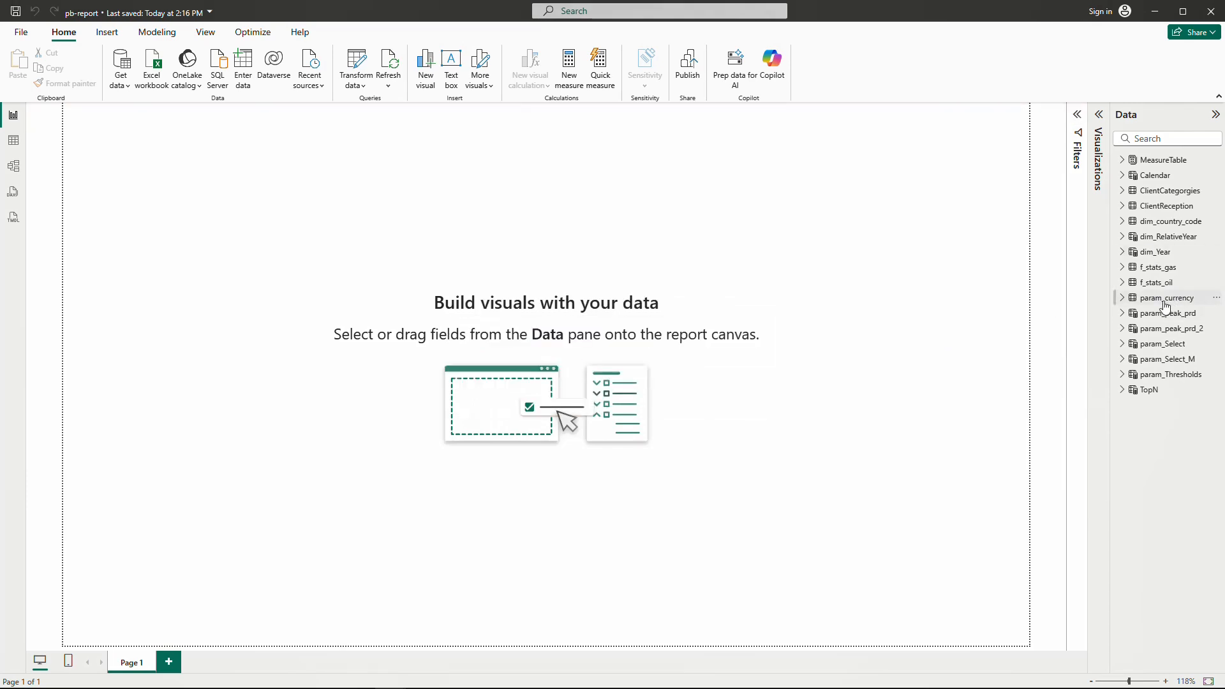
Step: Examine the param_currency rows in Table view and the list of measures in MeasureTable
{"action": "left_click", "coordinate": [1165, 298]}
{"action": "left_click", "coordinate": [13, 141]}
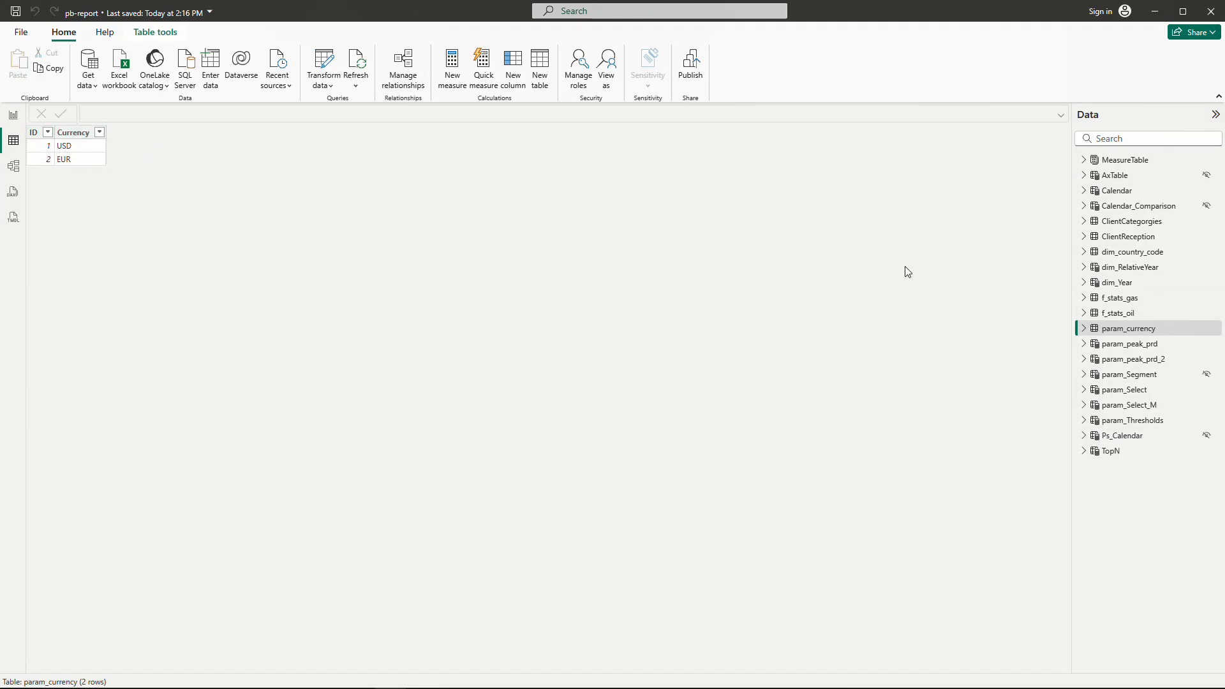
{"action": "left_click", "coordinate": [1126, 163]}
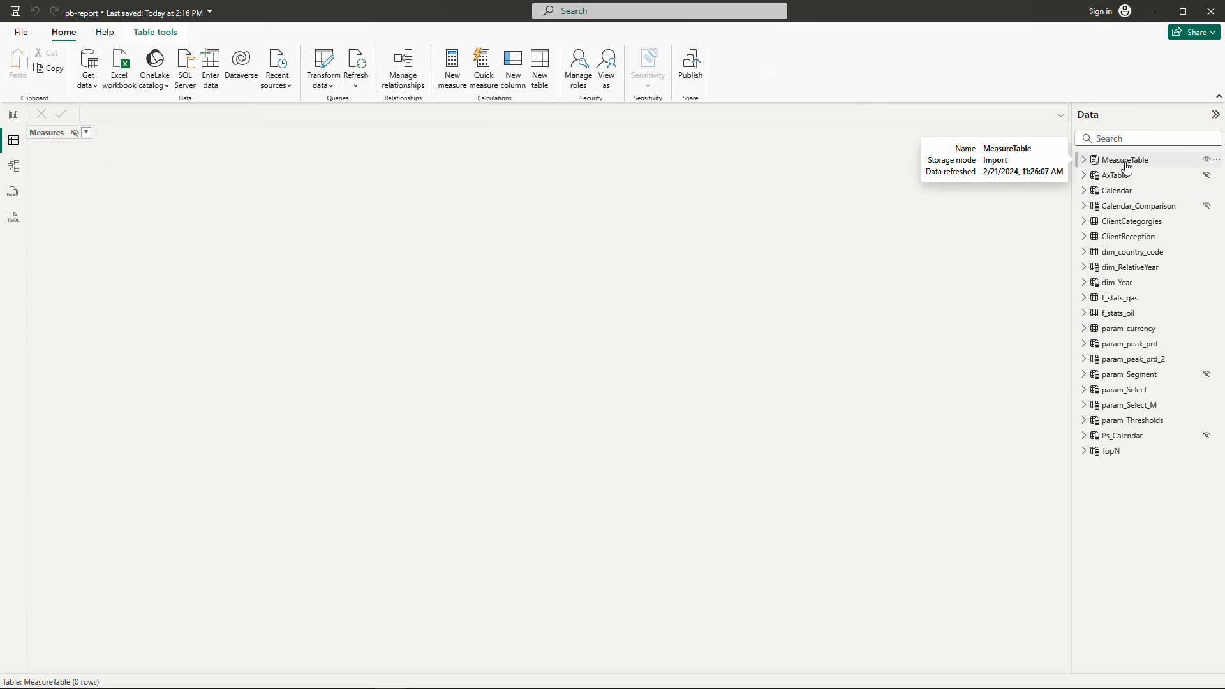
{"action": "left_click", "coordinate": [1083, 160]}
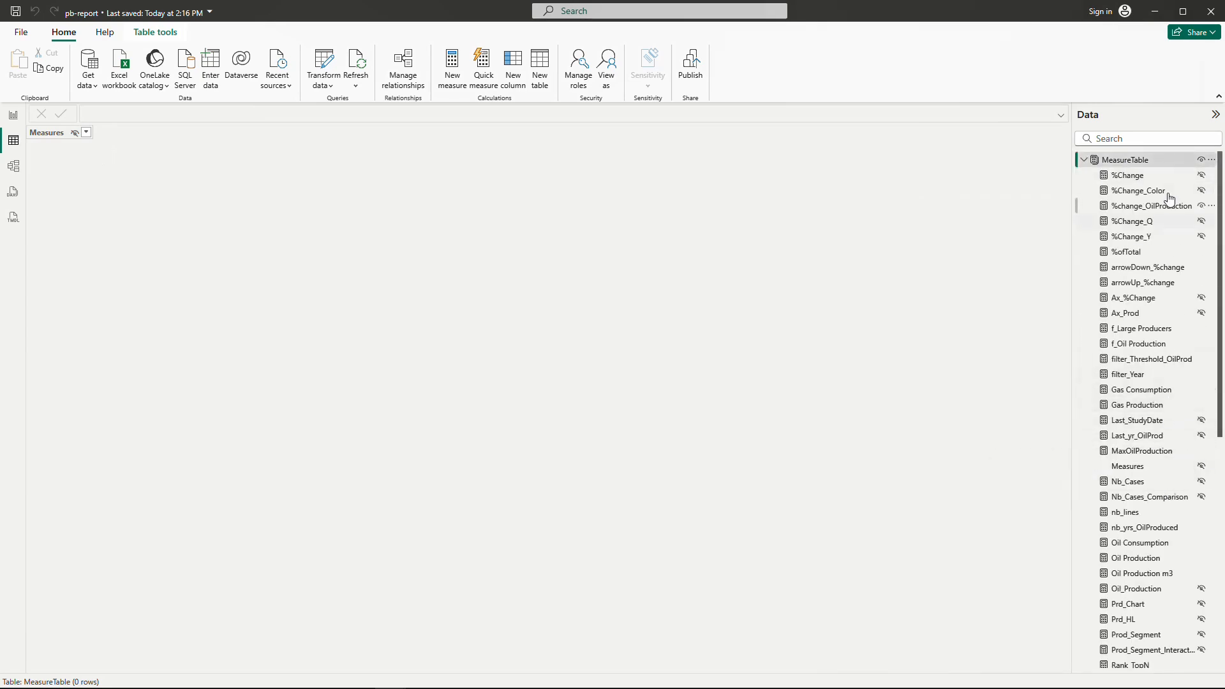
{"action": "scroll", "coordinate": [1174, 564], "scroll_direction": "down", "scroll_amount": 4}
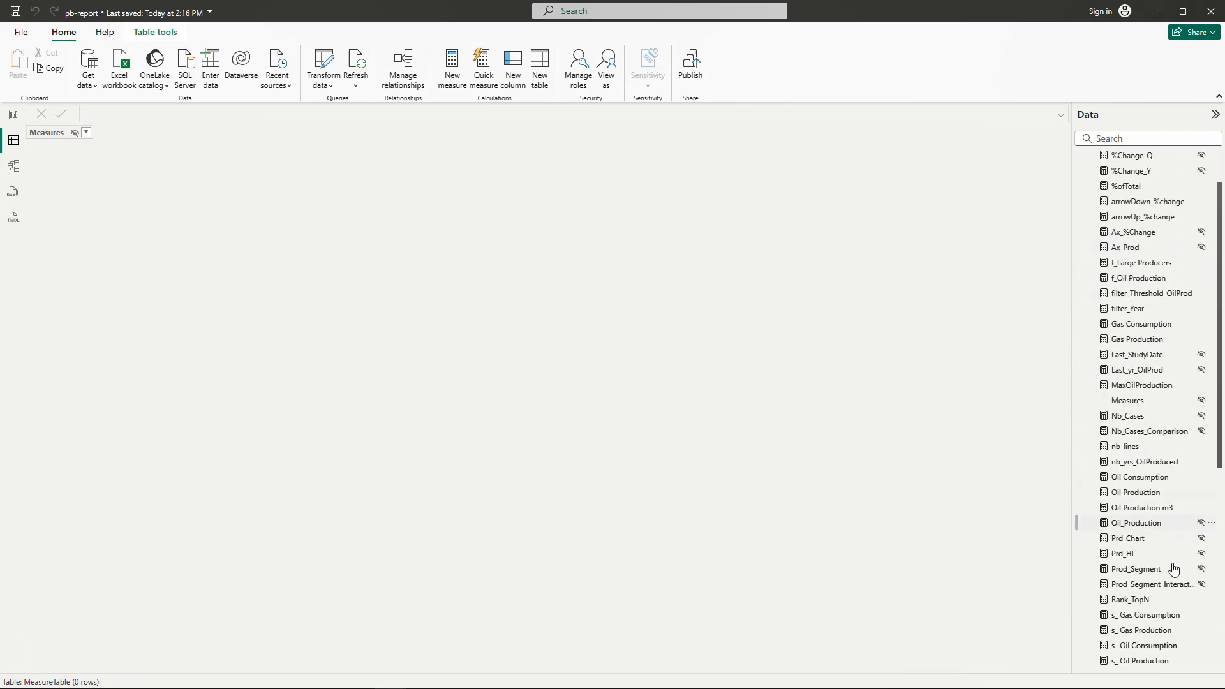
{"action": "scroll", "coordinate": [1149, 383], "scroll_direction": "up", "scroll_amount": 4}
{"action": "left_click", "coordinate": [1084, 159]}
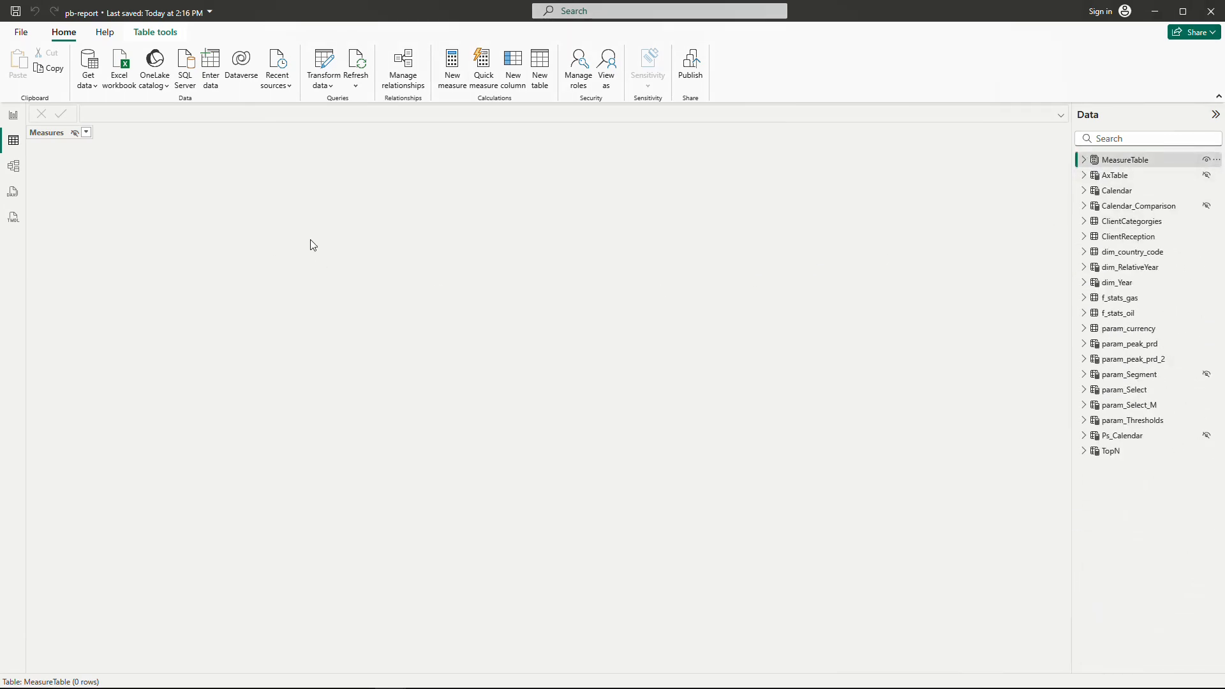
Step: Inspect the editable Source data of param_currency in the query editor, try a third row, and cancel the edit
{"action": "left_click", "coordinate": [1127, 330]}
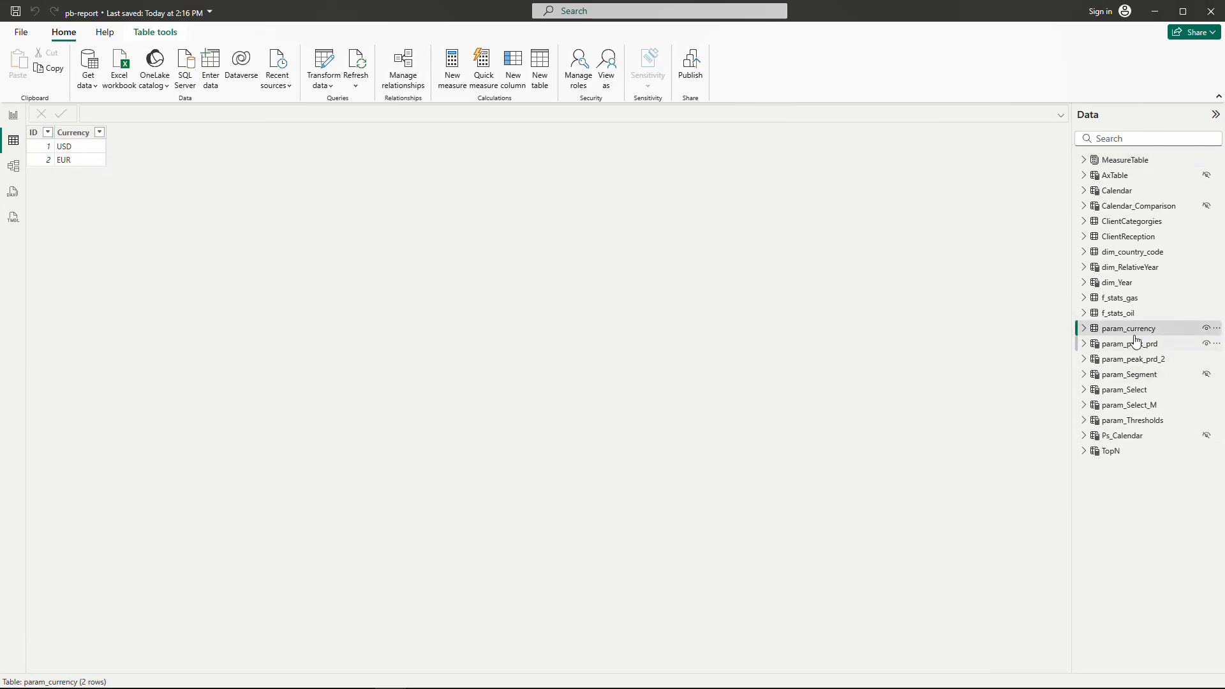
{"action": "right_click", "coordinate": [1115, 329]}
{"action": "left_click", "coordinate": [1053, 406]}
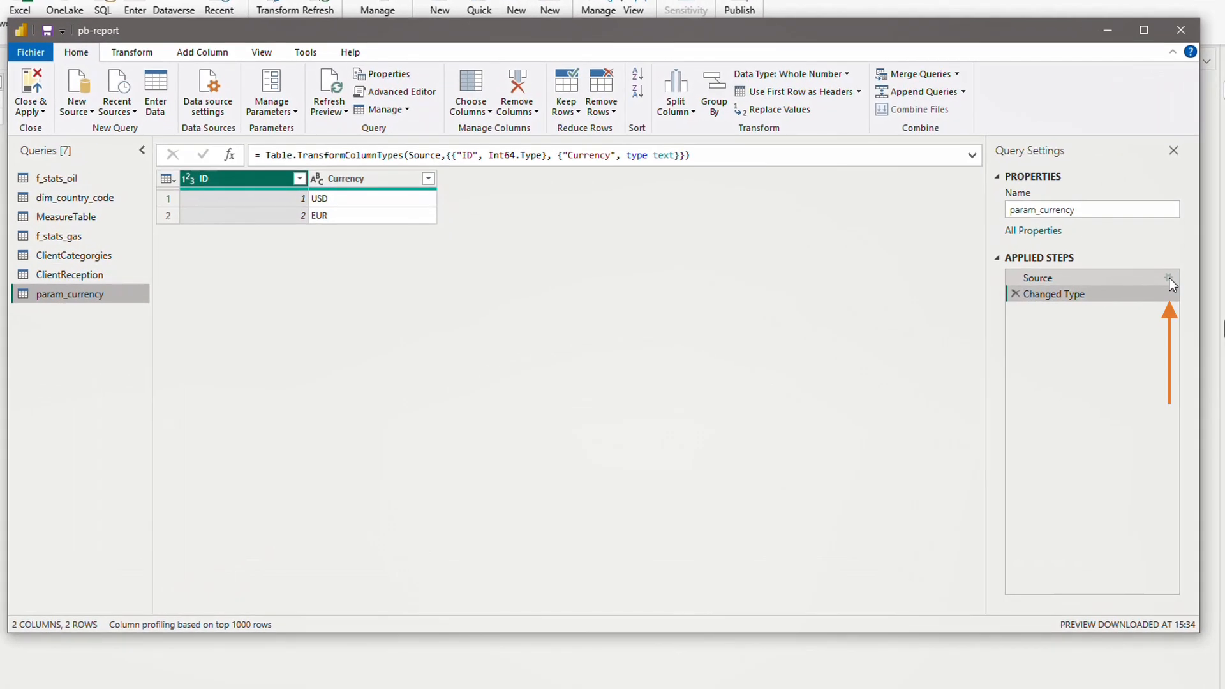
{"action": "left_click", "coordinate": [1168, 279]}
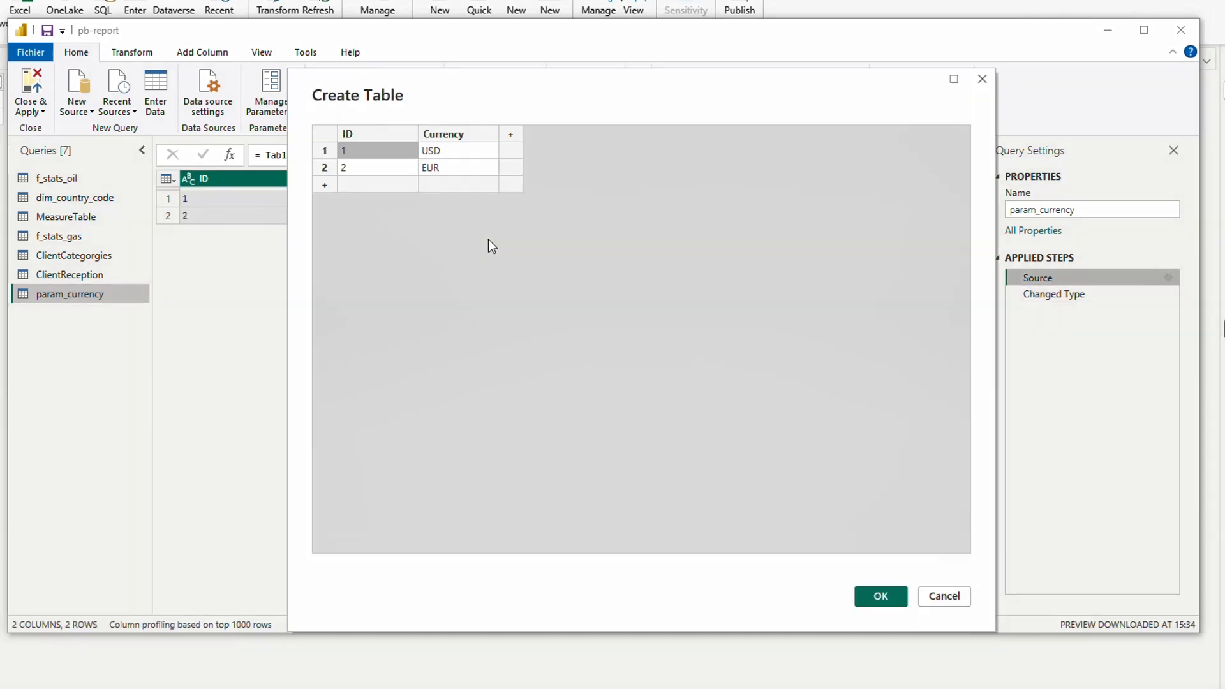
{"action": "left_click", "coordinate": [369, 184]}
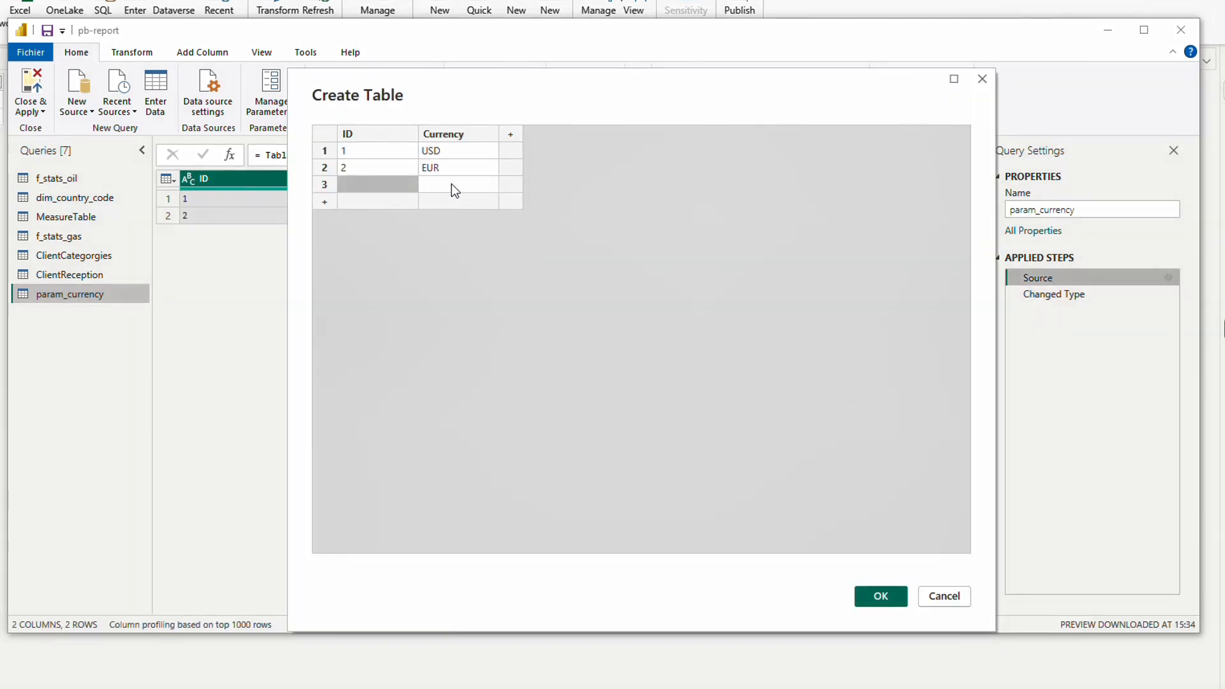
{"action": "left_click", "coordinate": [950, 598]}
{"action": "left_click", "coordinate": [701, 387]}
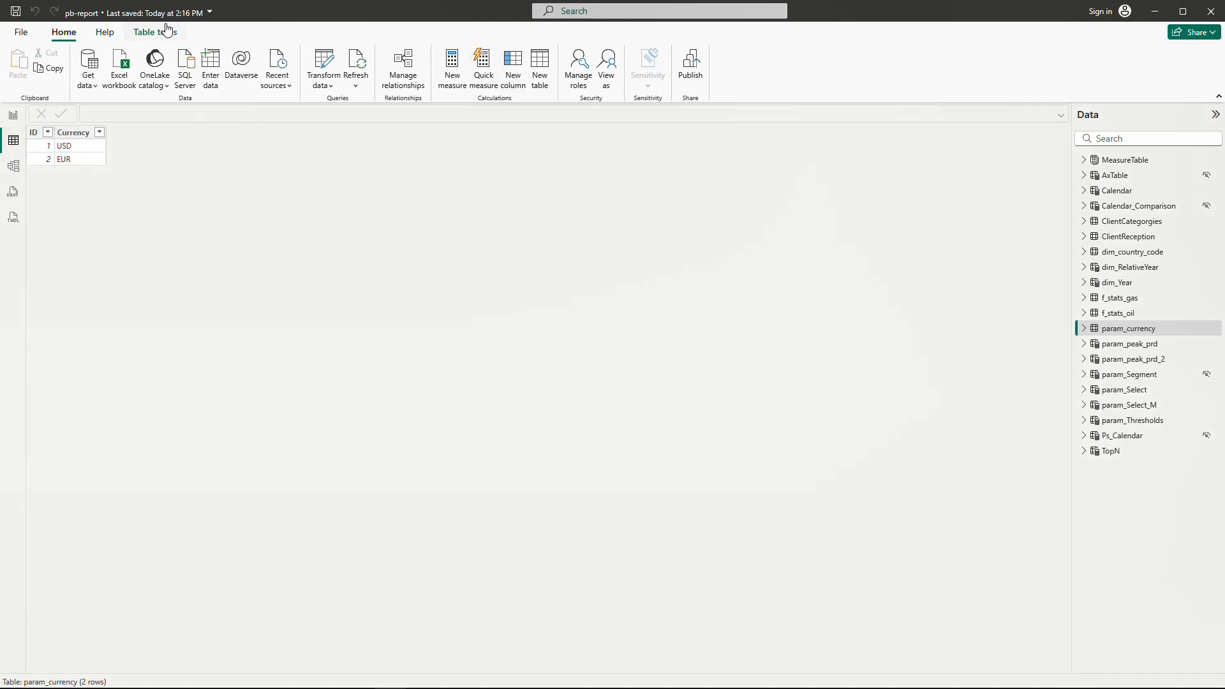
Step: Start a new calculated table named TopN2
{"action": "left_click", "coordinate": [540, 69]}
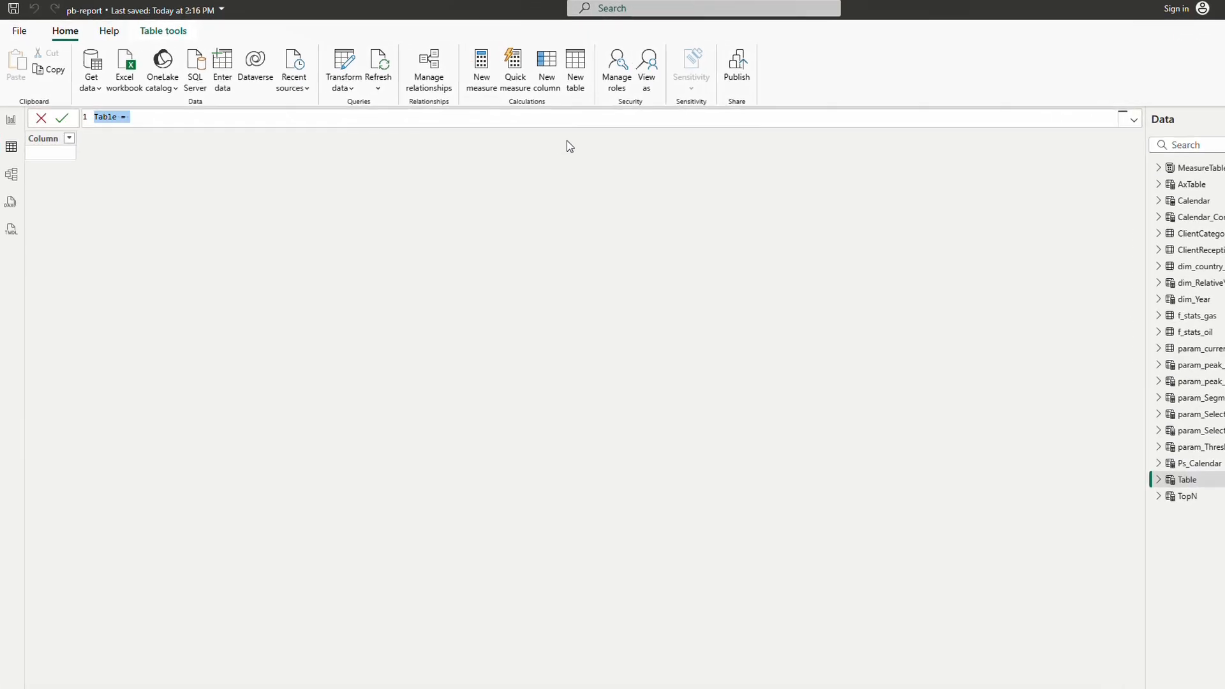
{"action": "double_click", "coordinate": [103, 119]}
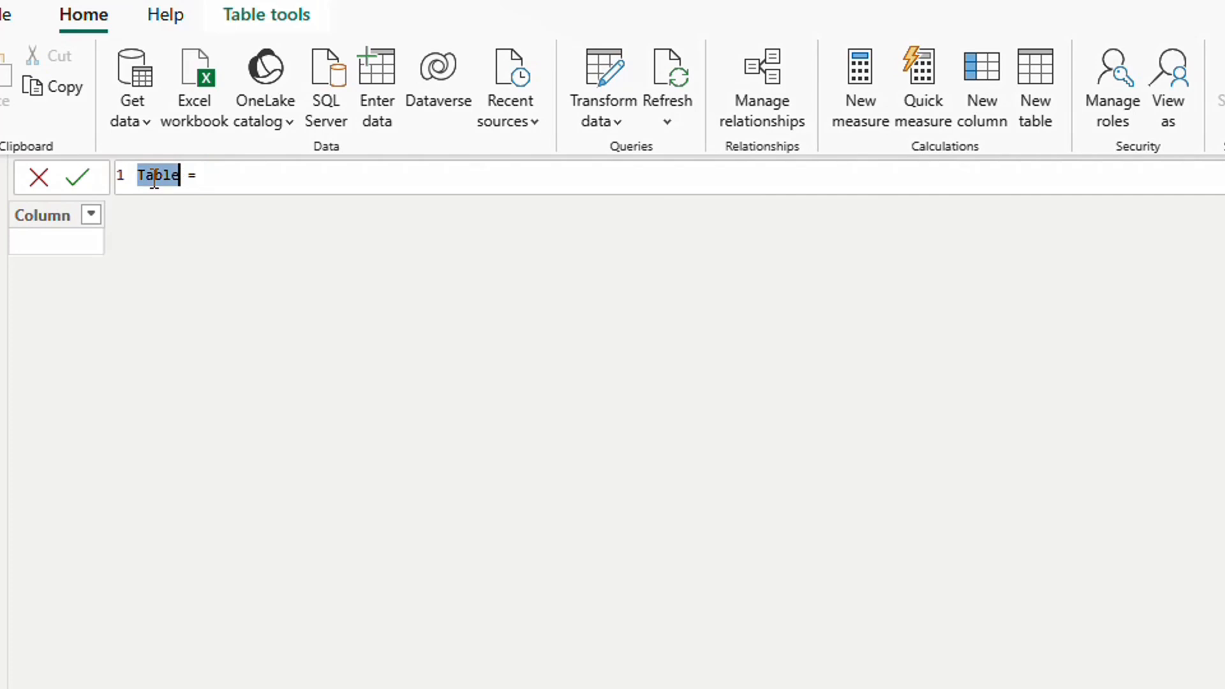
{"action": "type", "text": "Top"}
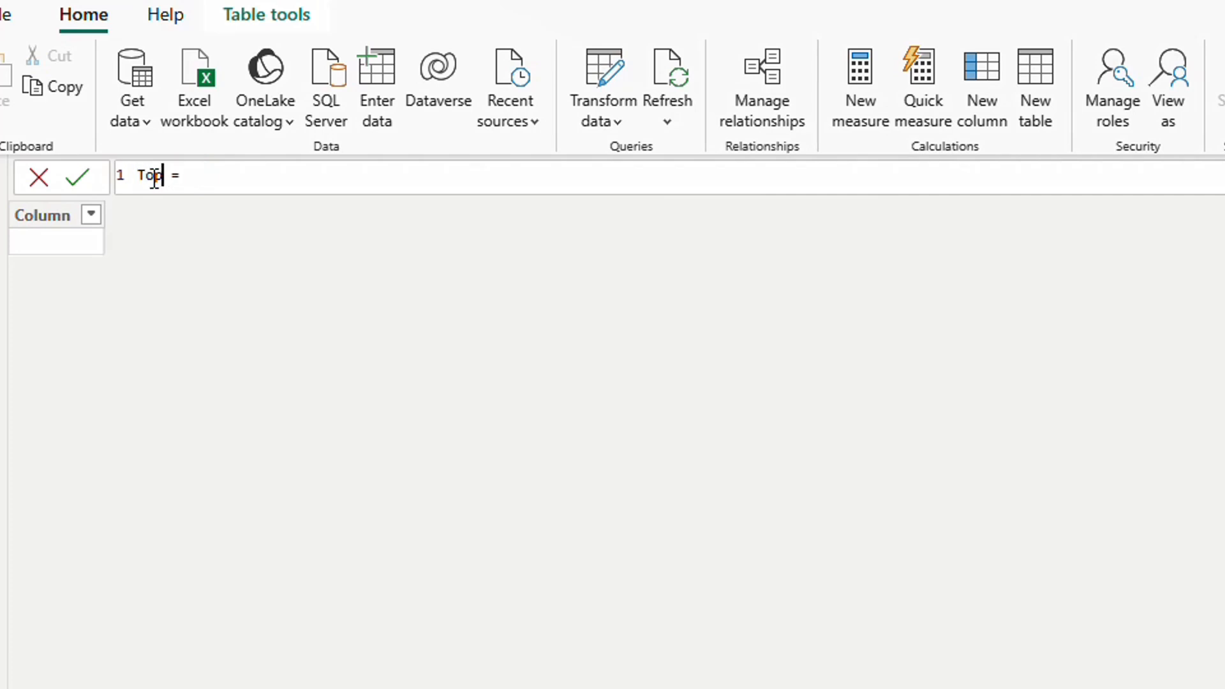
{"action": "type", "text": "N2"}
Step: Define the TopN2 table with the DAX expression GENERATESERIES(10,100,10)
{"action": "left_click", "coordinate": [301, 170]}
{"action": "type", "text": "ge"}
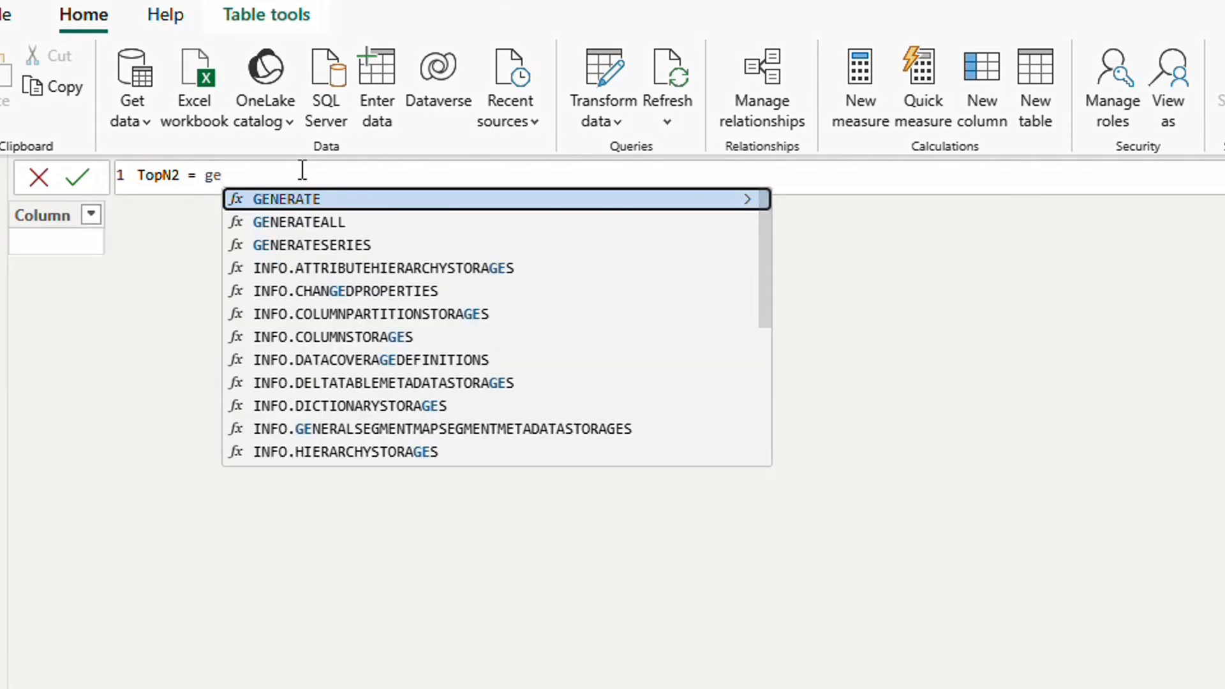
{"action": "key", "text": "Down"}
{"action": "key", "text": "Down"}
{"action": "key", "text": "Tab"}
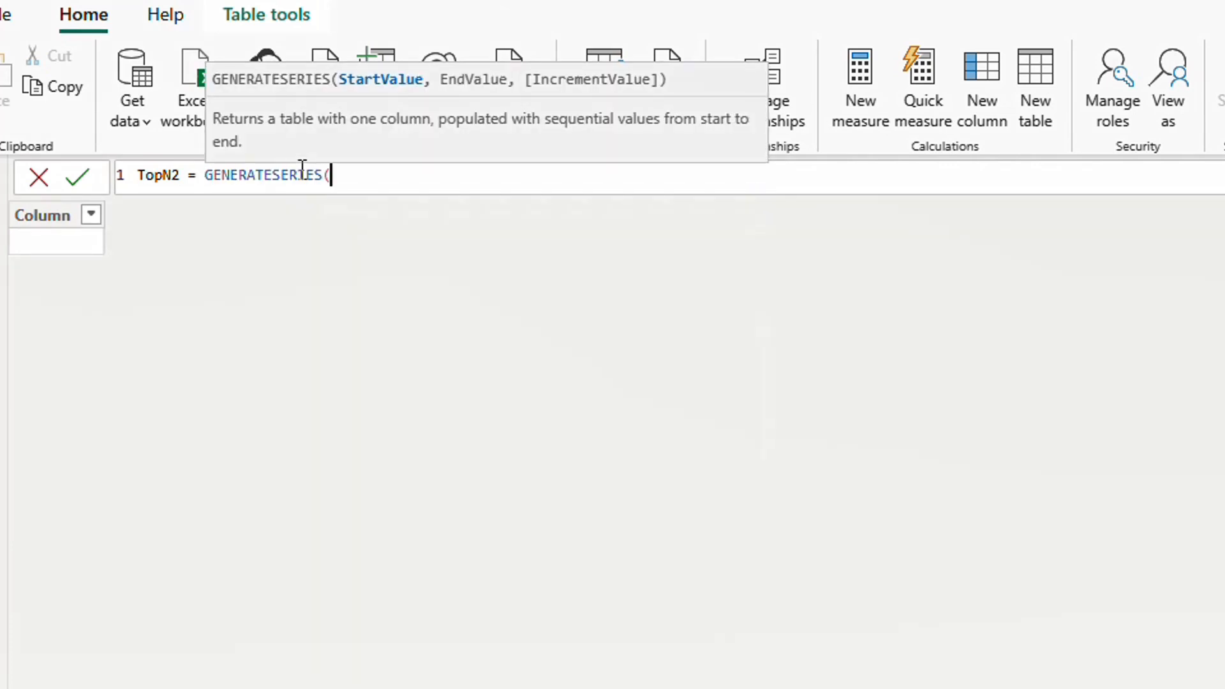
{"action": "type", "text": "10,"}
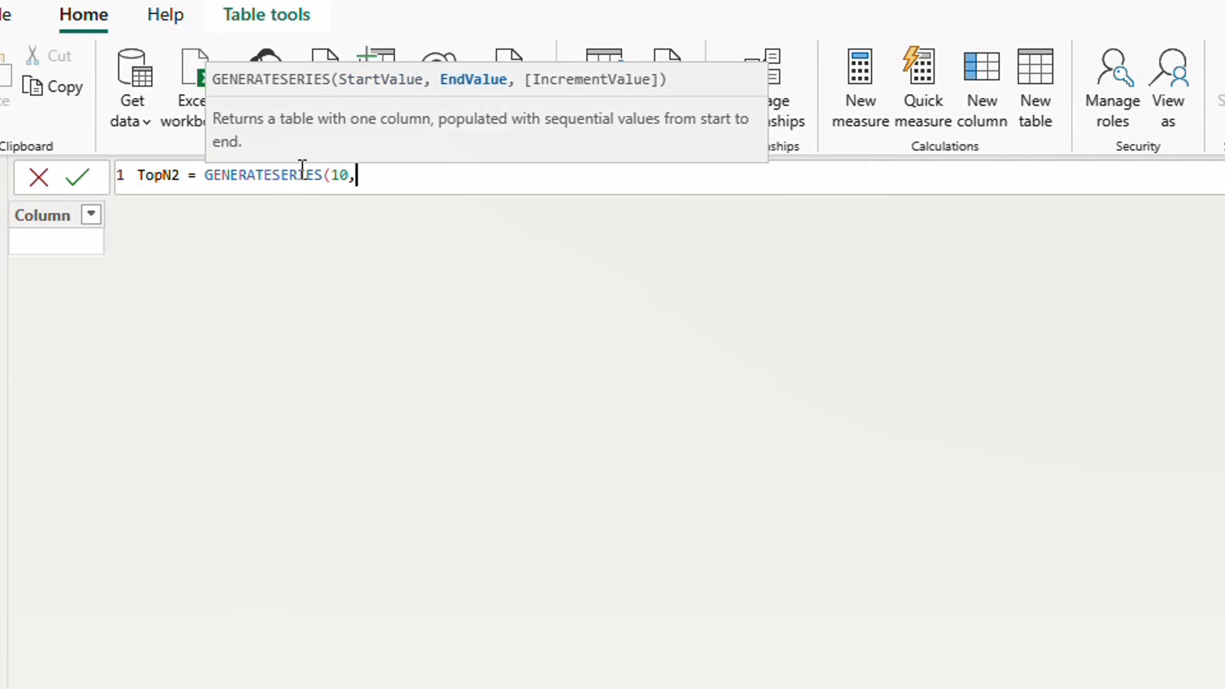
{"action": "type", "text": "100,10"}
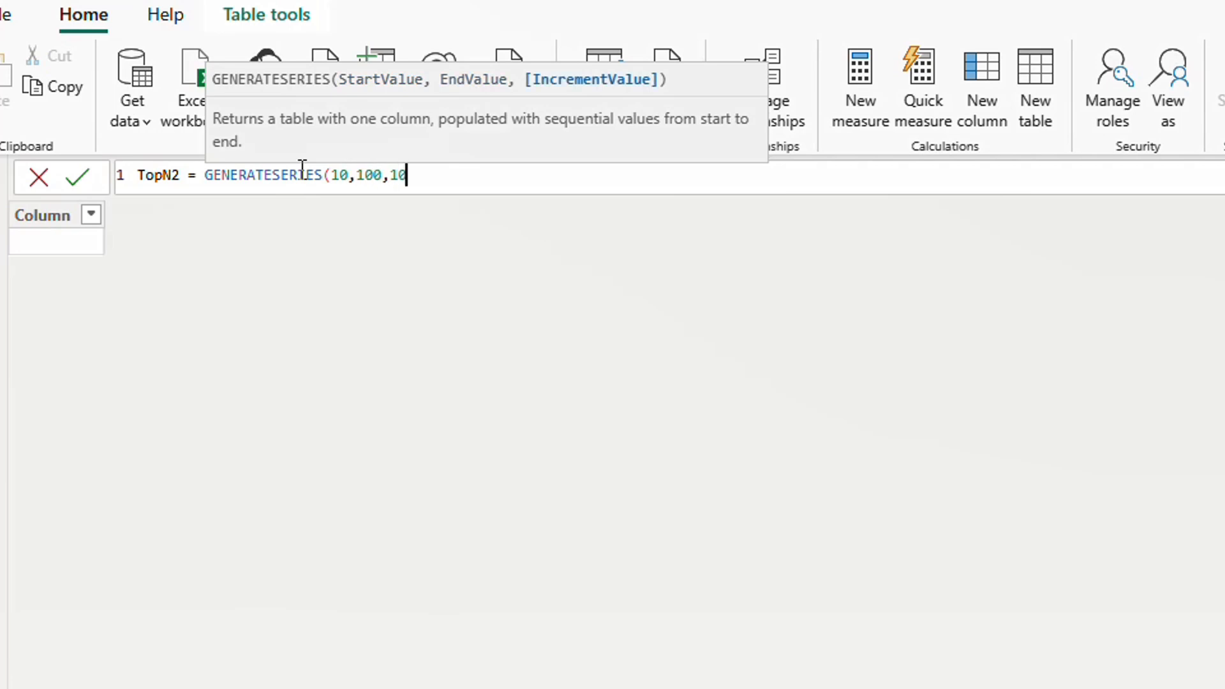
{"action": "type", "text": ")"}
{"action": "key", "text": "Return"}
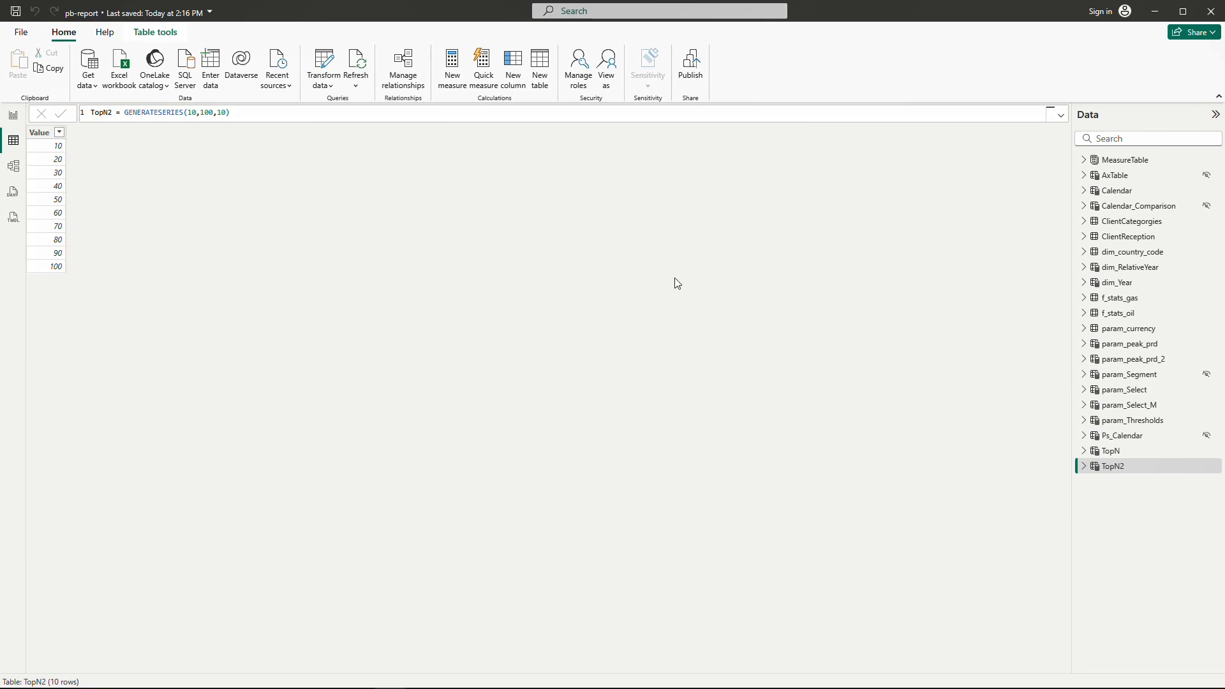
Step: Start a new calculated table named param_Units whose formula uses the DATATABLE function
{"action": "left_click", "coordinate": [539, 78]}
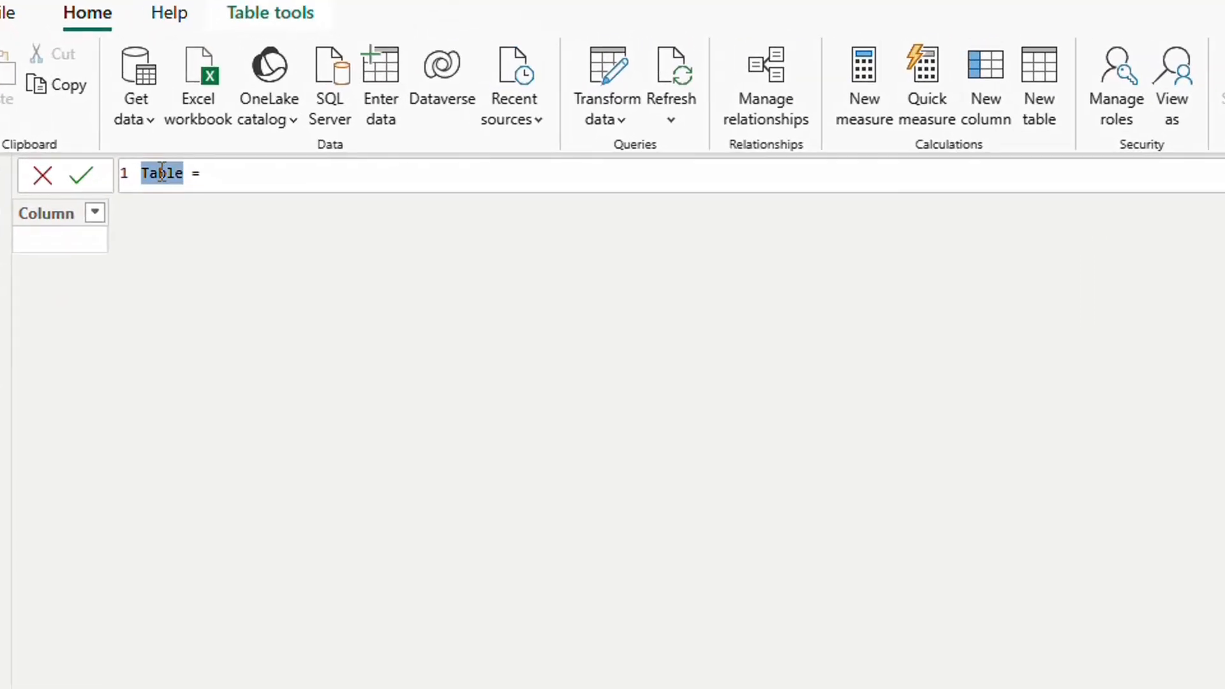
{"action": "type", "text": "param_"}
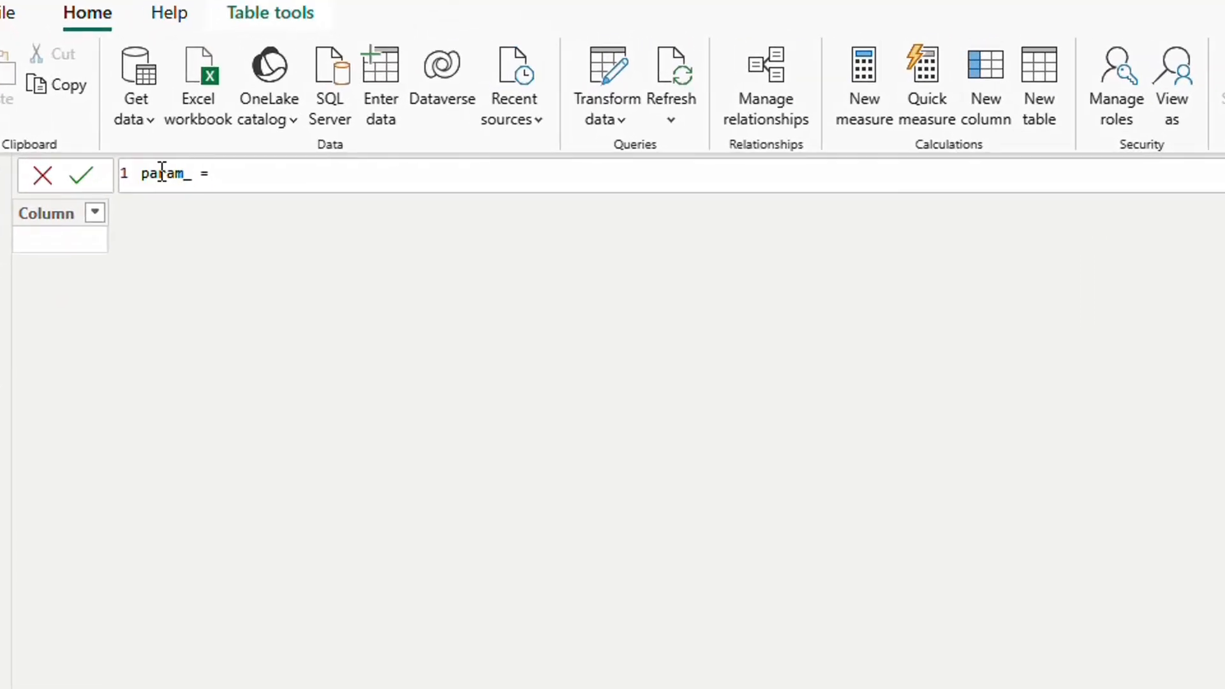
{"action": "type", "text": "Units"}
{"action": "key", "text": "End"}
{"action": "type", "text": "data"}
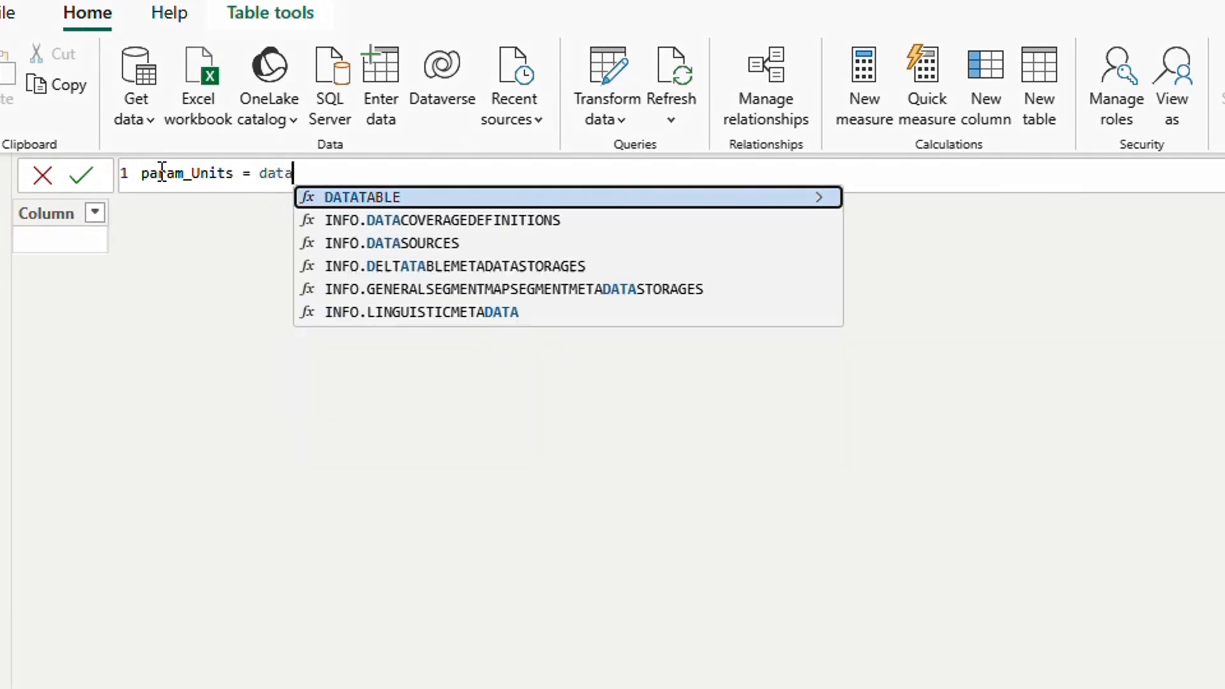
{"action": "key", "text": "Tab"}
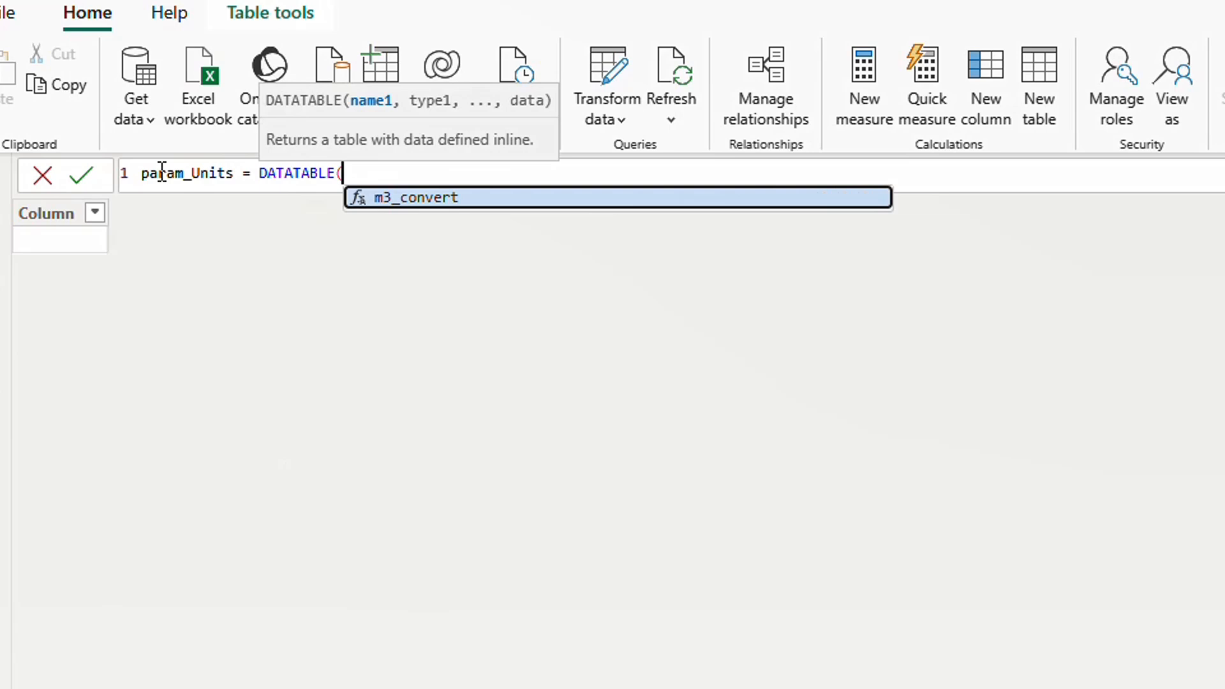
Step: Declare the first DATATABLE column as "Id" with the INTEGER data type
{"action": "type", "text": "\""}
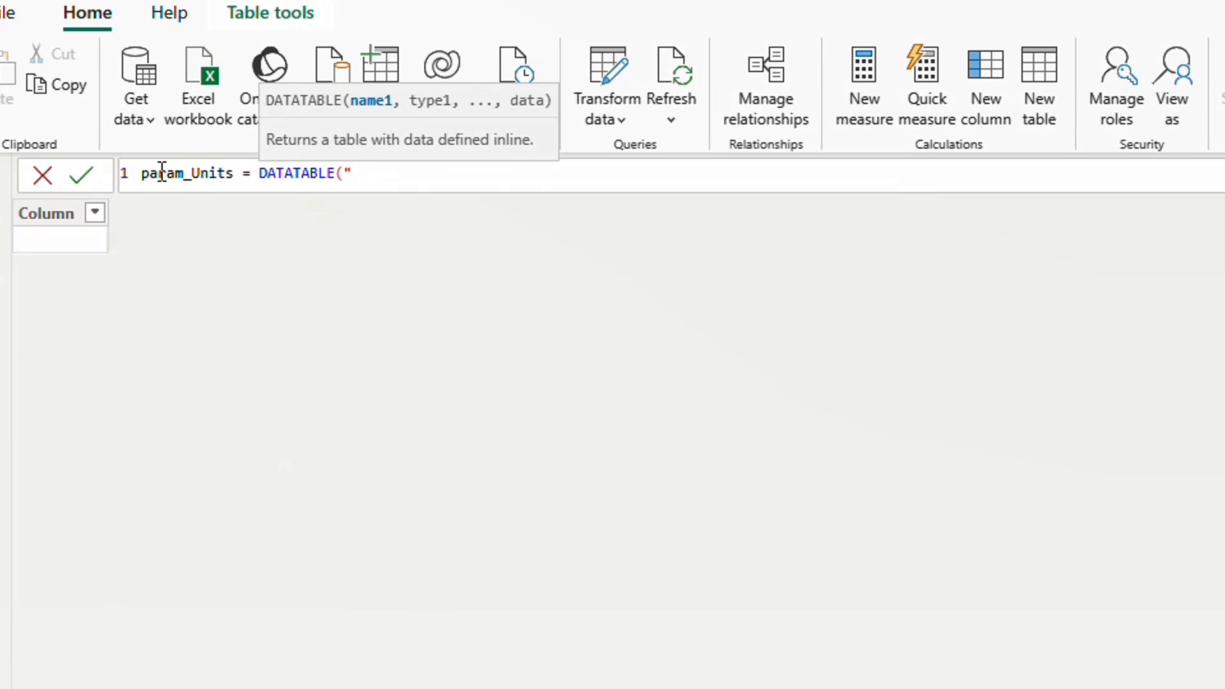
{"action": "type", "text": "Id\",int"}
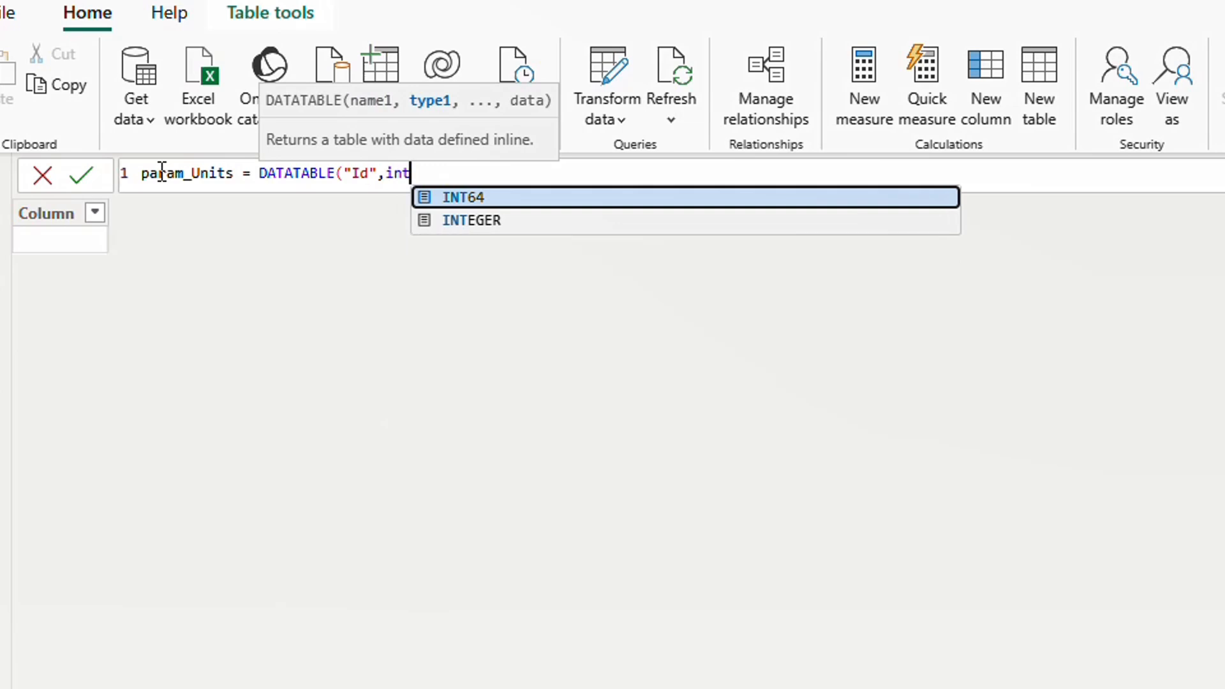
{"action": "key", "text": "Down"}
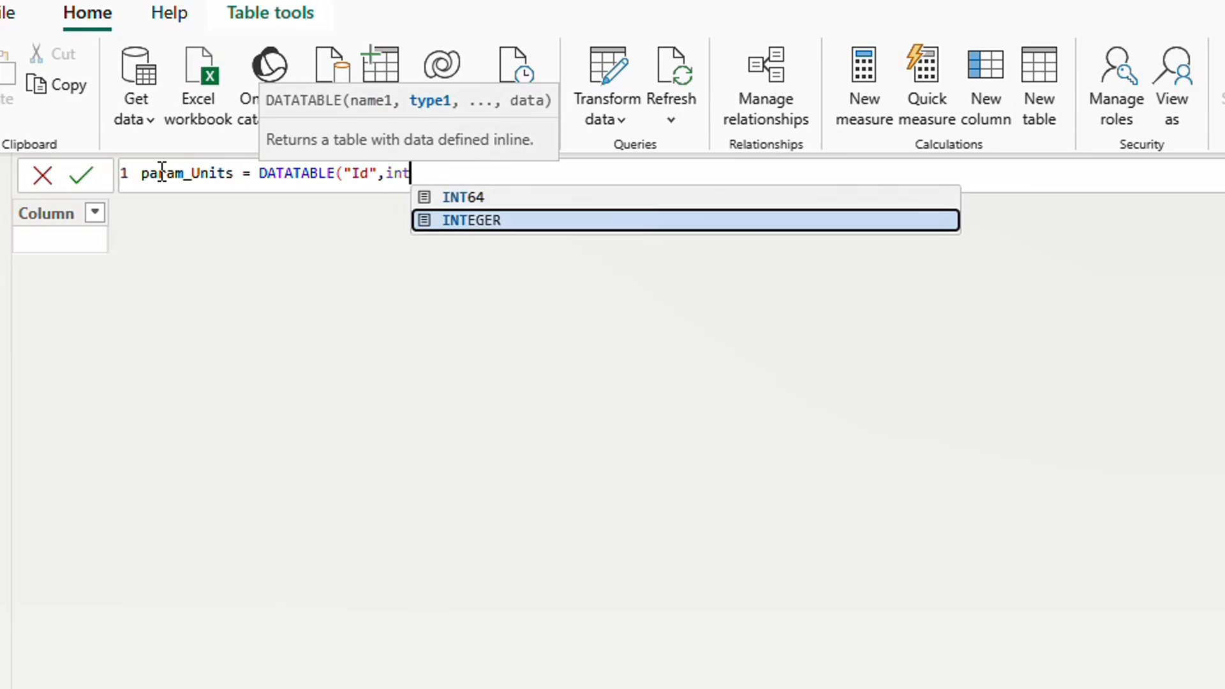
{"action": "key", "text": "Tab"}
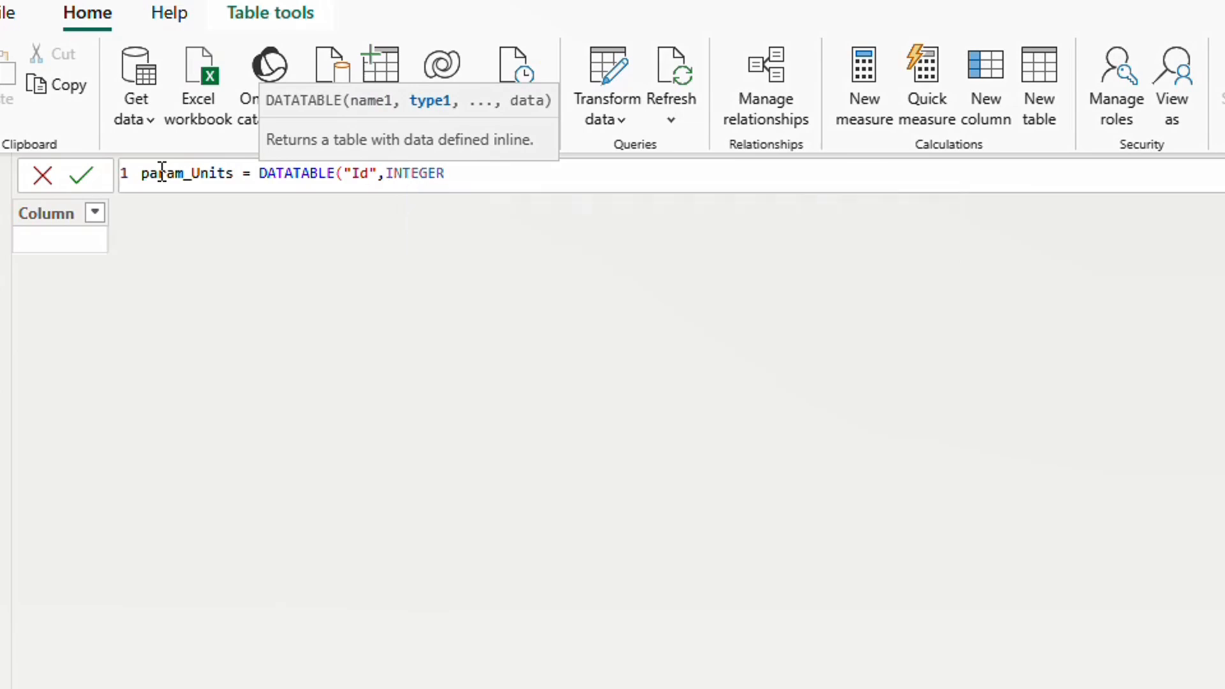
{"action": "type", "text": ","}
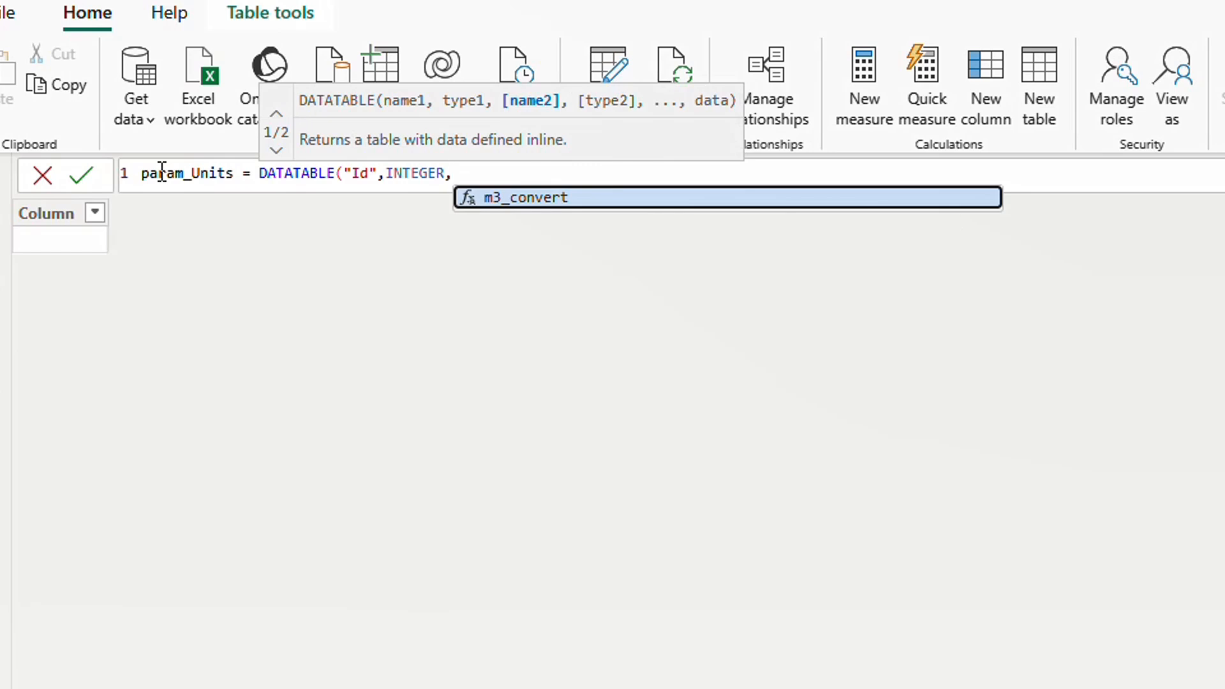
Step: Declare the second DATATABLE column as "Unit" with the STRING data type and continue the formula on a new line
{"action": "type", "text": "\"Unit"}
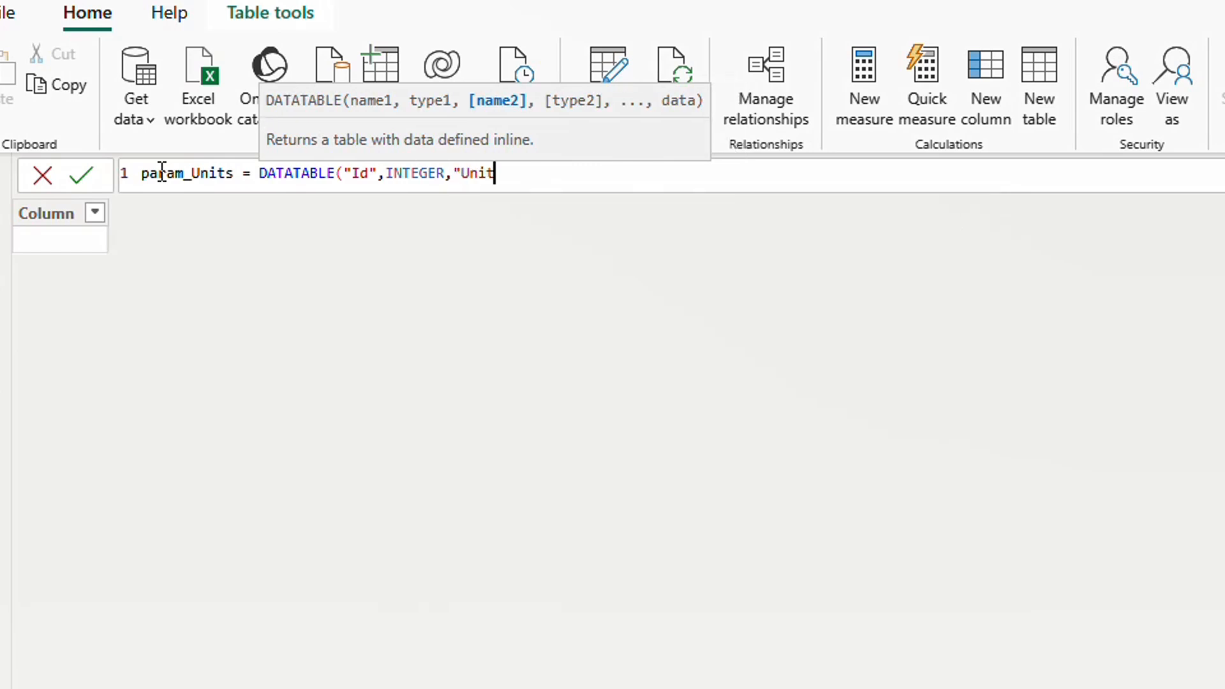
{"action": "type", "text": "\","}
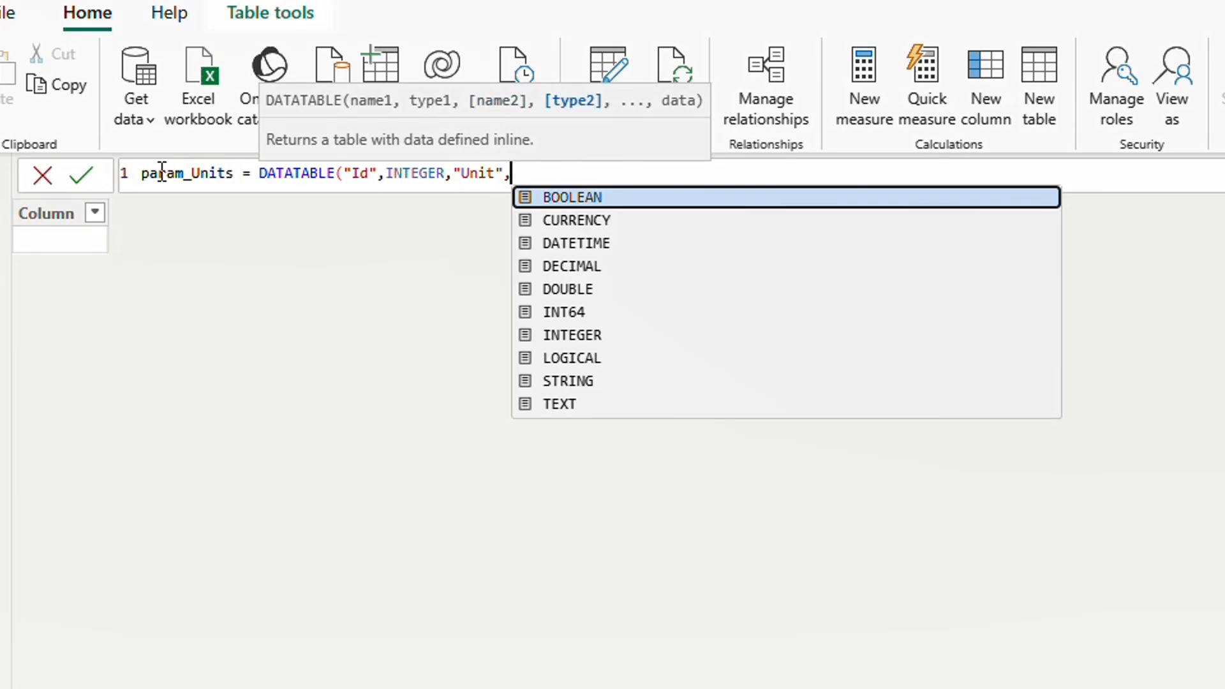
{"action": "type", "text": "STRING"}
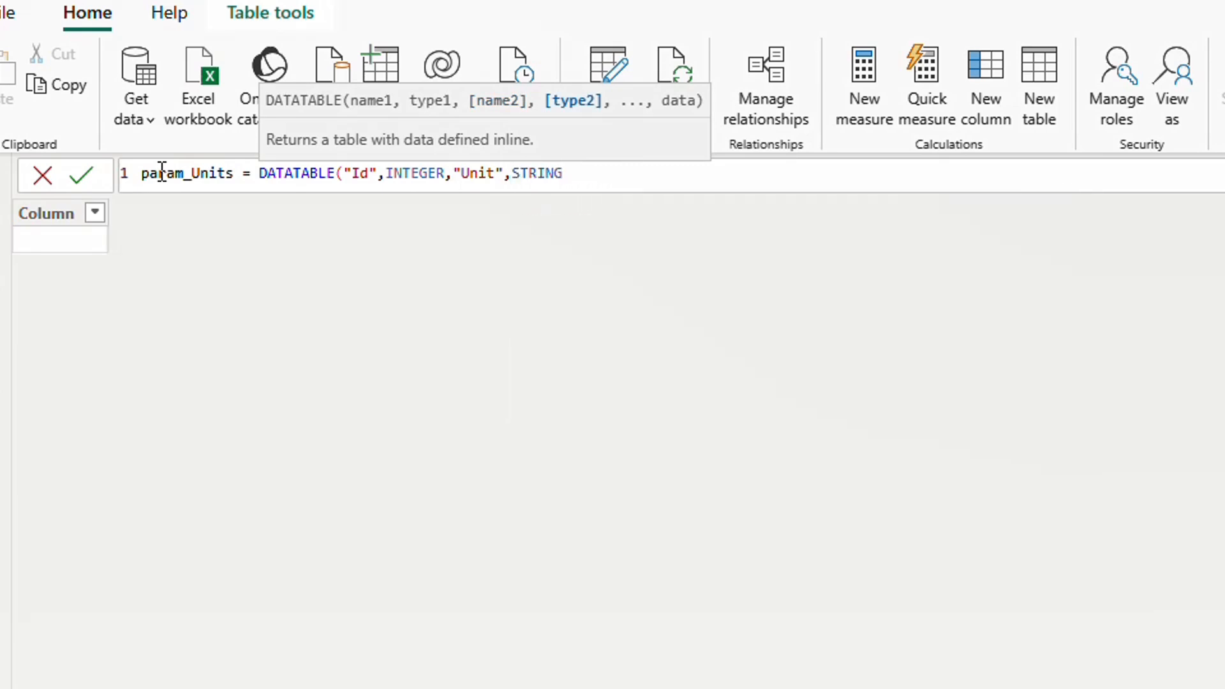
{"action": "type", "text": ","}
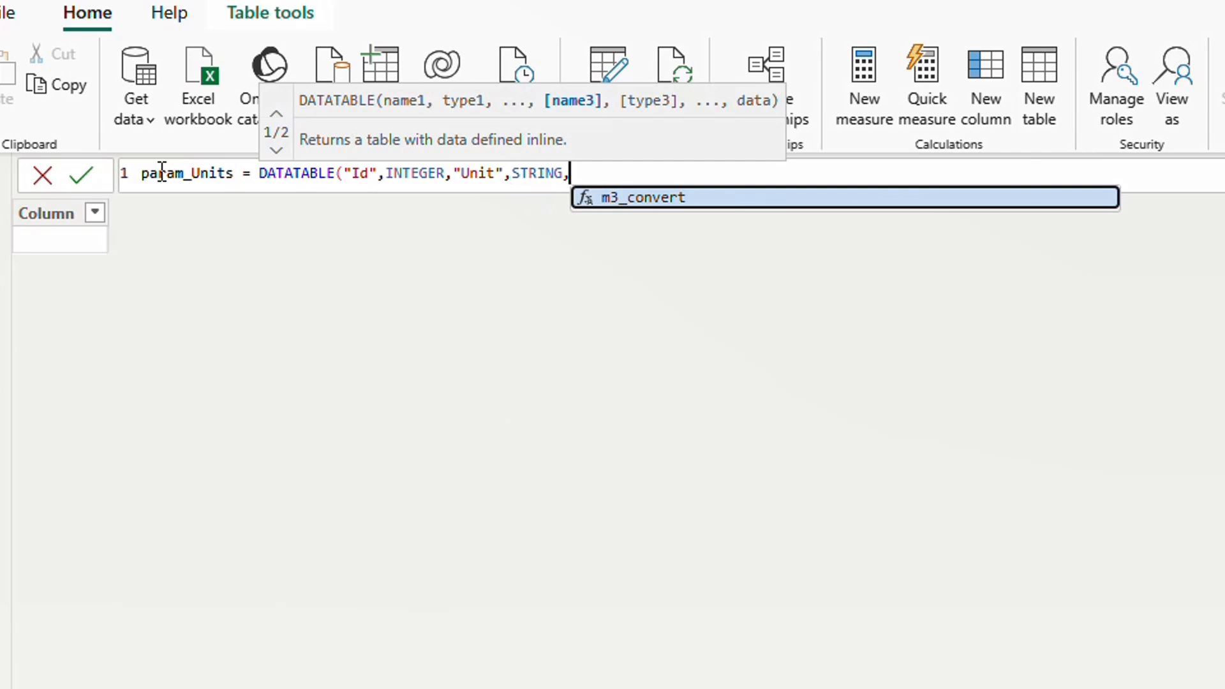
{"action": "key", "text": "shift+Return"}
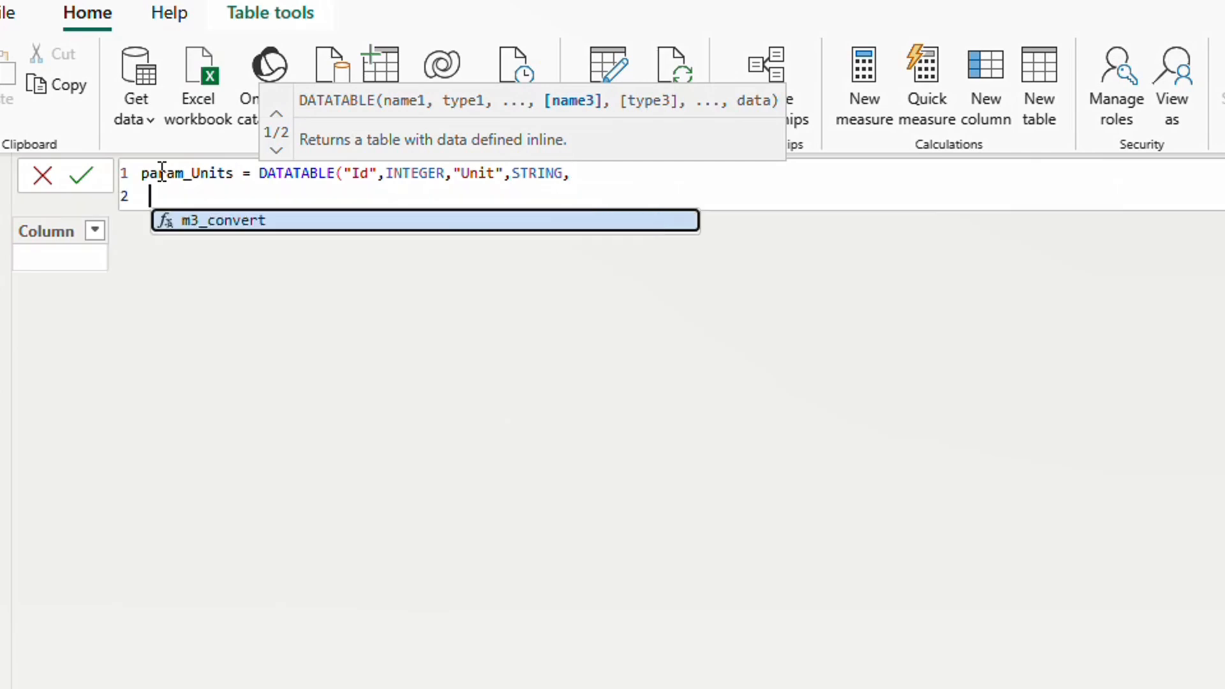
Step: Add the first data row {1,"Oil (kbd)"} inside the outer braces of the DATATABLE formula
{"action": "type", "text": "{}"}
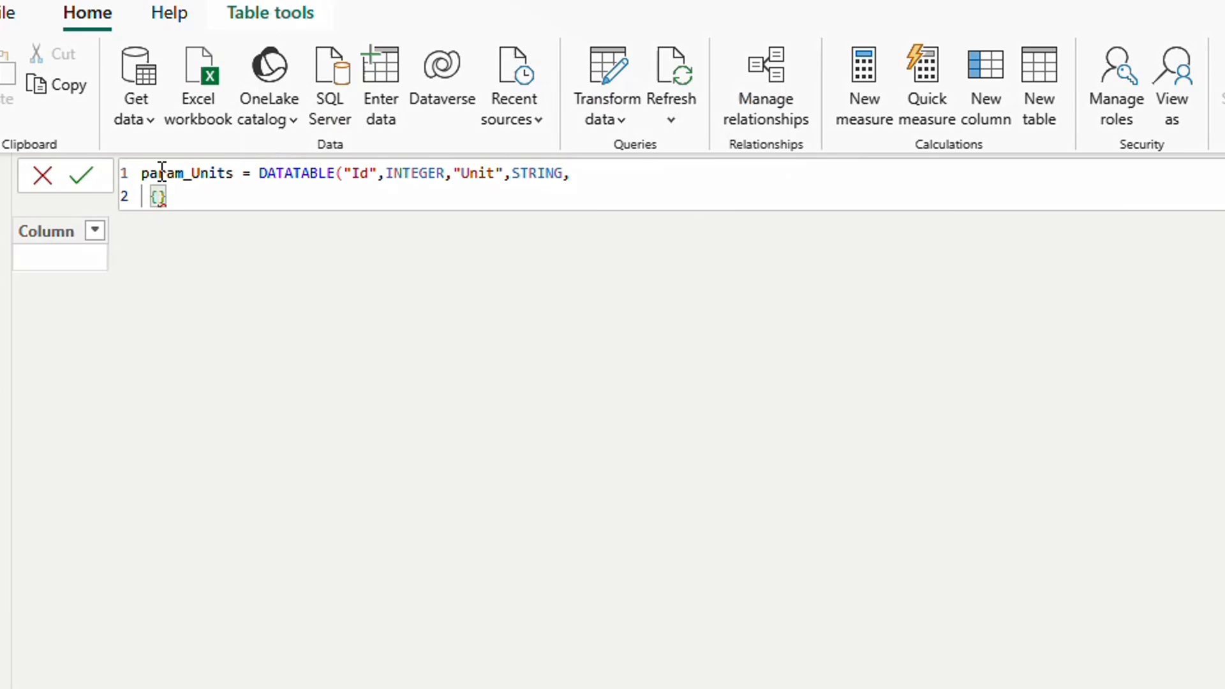
{"action": "type", "text": "{"}
{"action": "key", "text": "Left"}
{"action": "type", "text": "1,"}
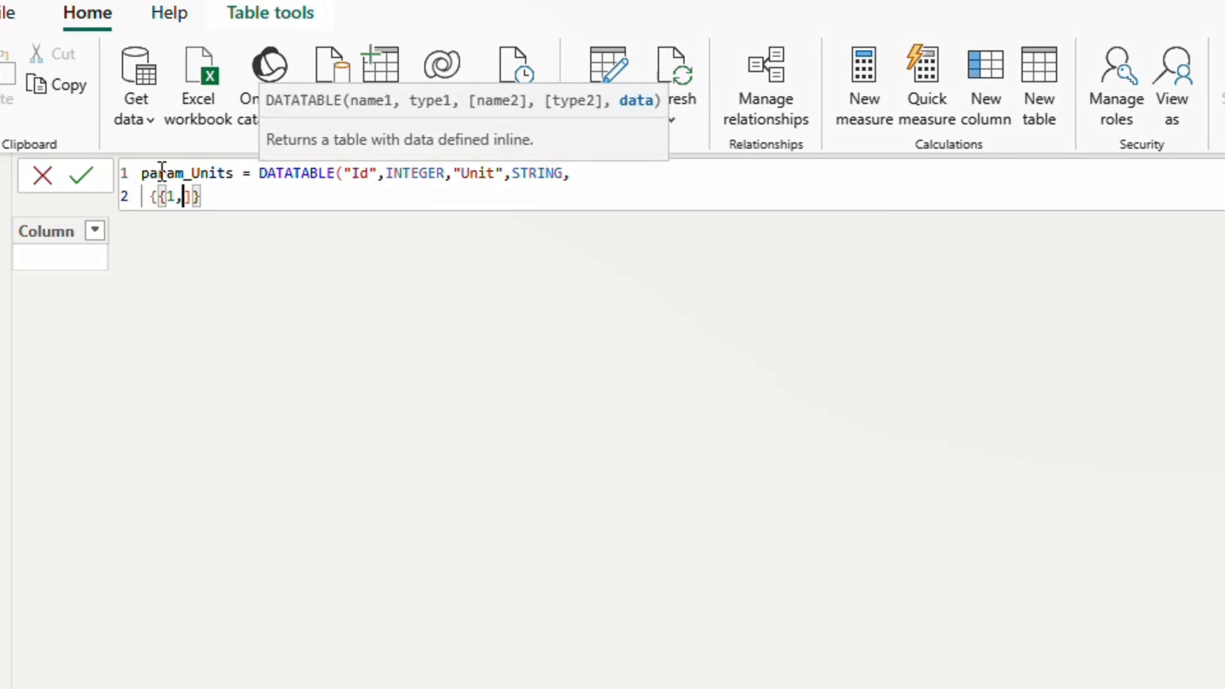
{"action": "type", "text": "\"Oil "}
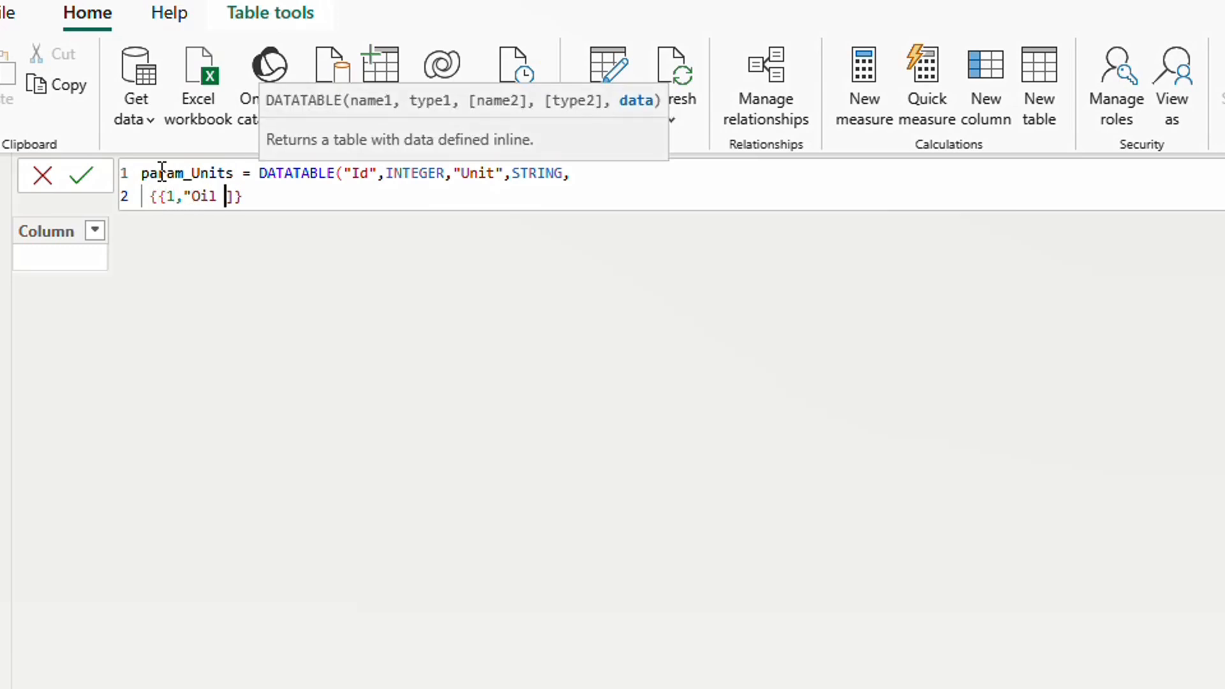
{"action": "type", "text": "(kbd\""}
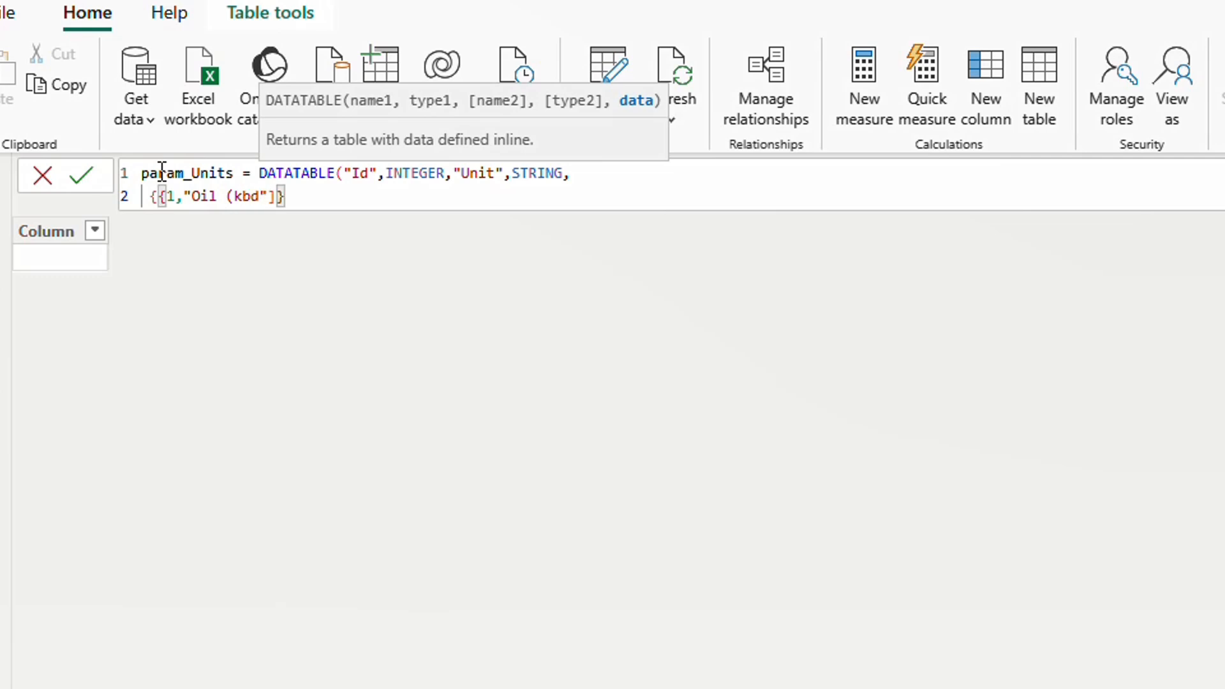
{"action": "type", "text": "},{"}
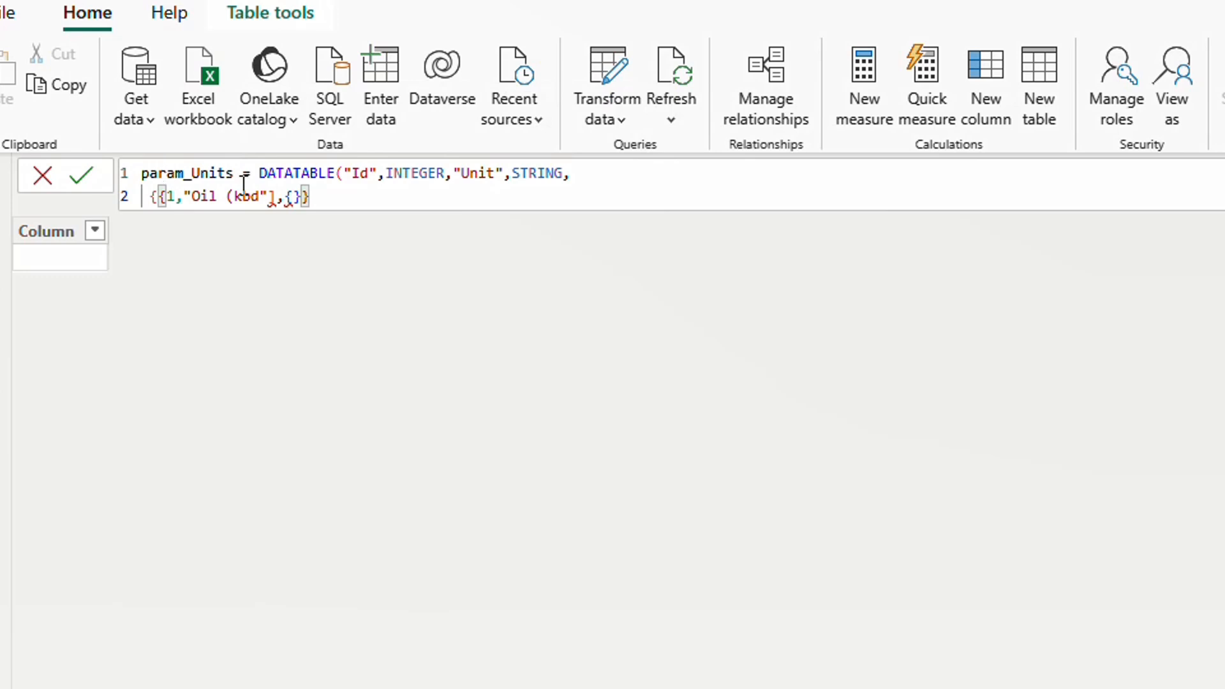
{"action": "left_click_drag", "start_coordinate": [277, 195], "coordinate": [264, 196]}
{"action": "key", "text": "BackSpace"}
{"action": "key", "text": "BackSpace"}
{"action": "type", "text": ")\"}"}
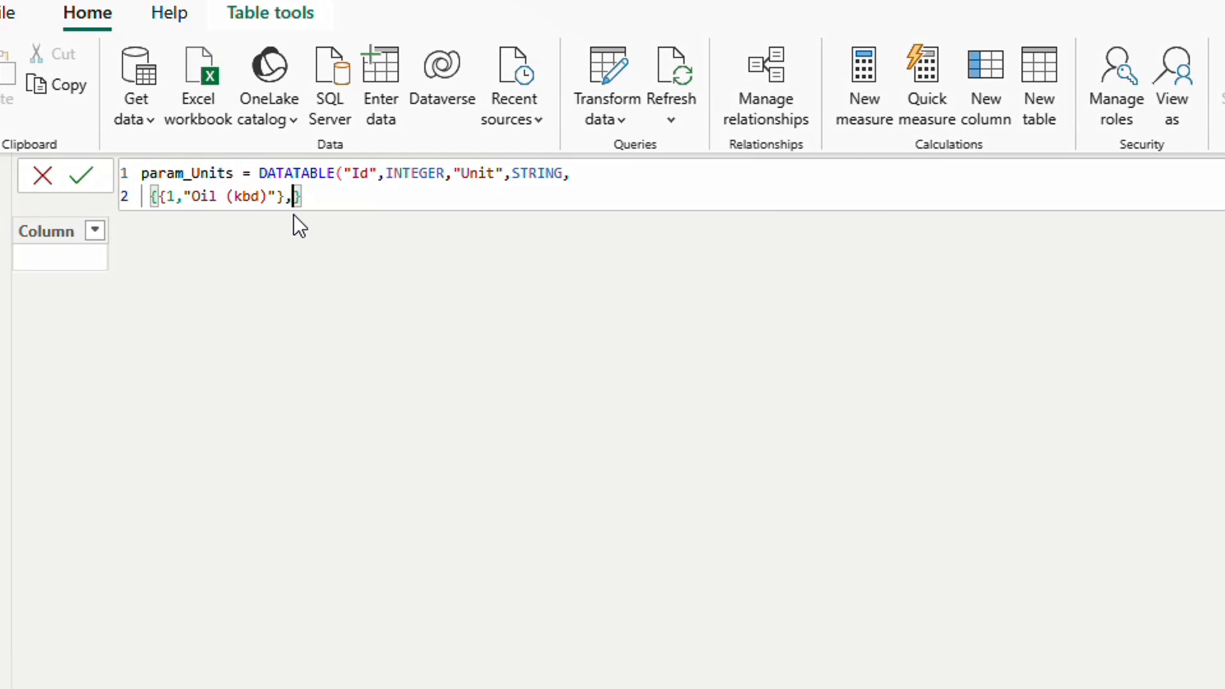
Step: Add the second data row {2,"Gas bcm"}, close the DATATABLE formula and commit the param_Units table
{"action": "type", "text": ","}
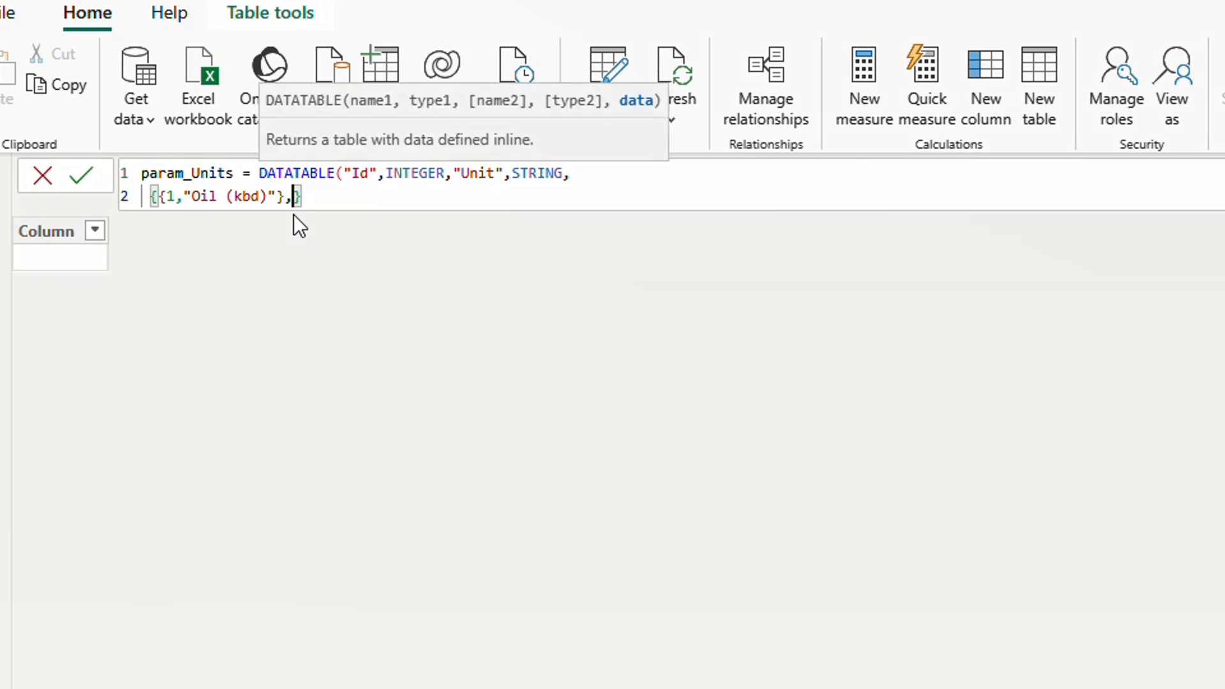
{"action": "type", "text": "{}"}
{"action": "key", "text": "Left"}
{"action": "type", "text": "2,\"Gas "}
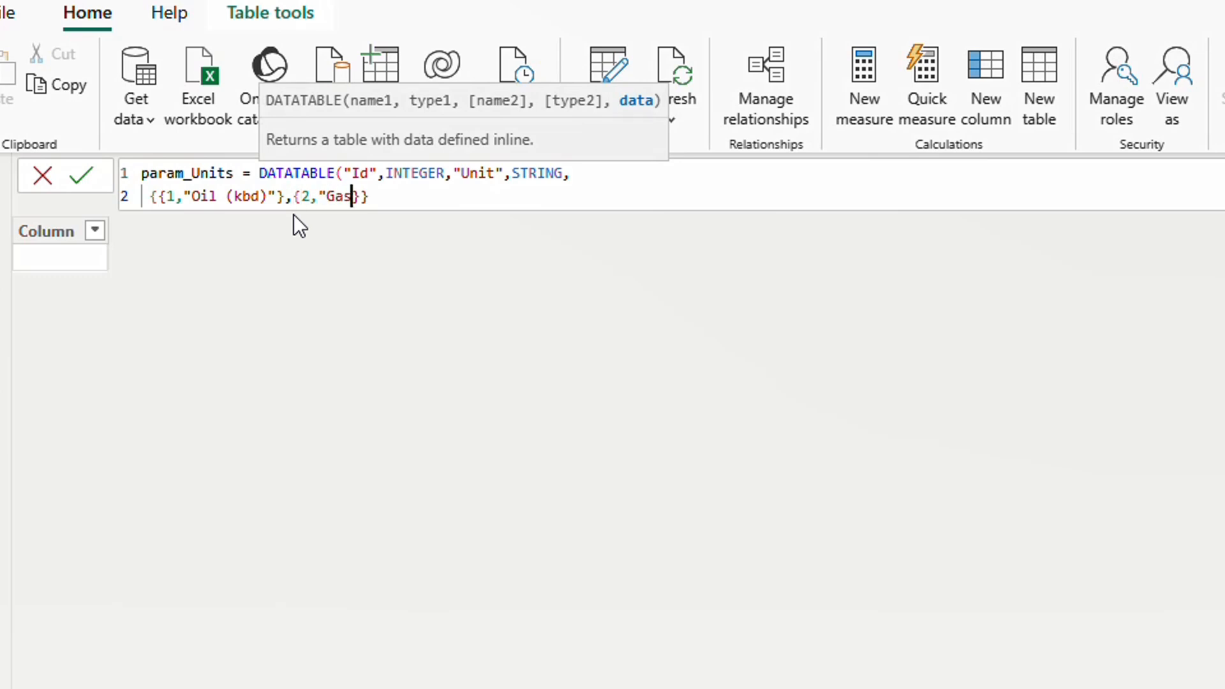
{"action": "type", "text": "bcm\""}
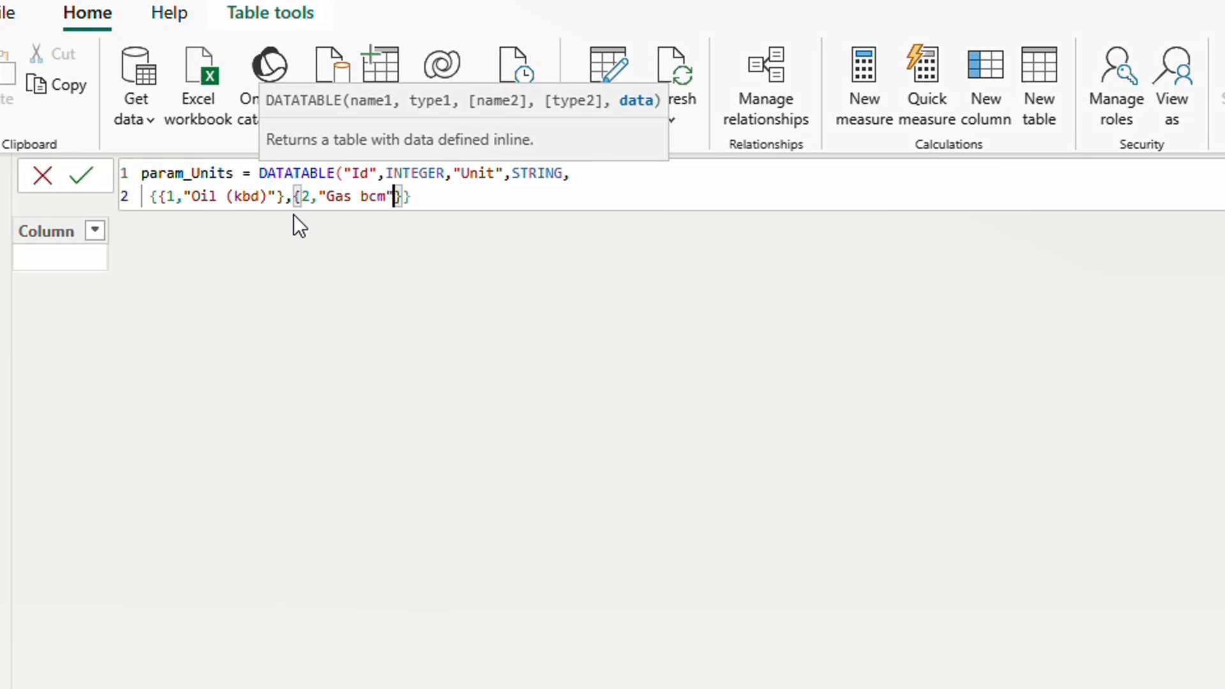
{"action": "key", "text": "Right"}
{"action": "key", "text": "Right"}
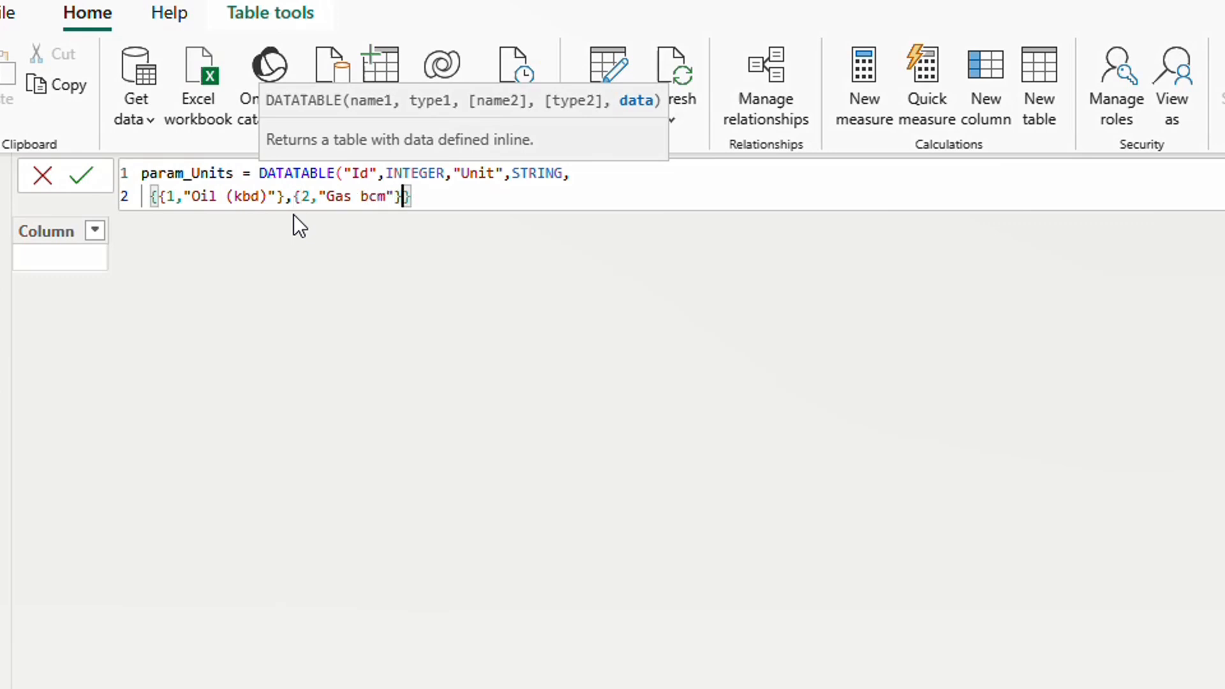
{"action": "type", "text": ")"}
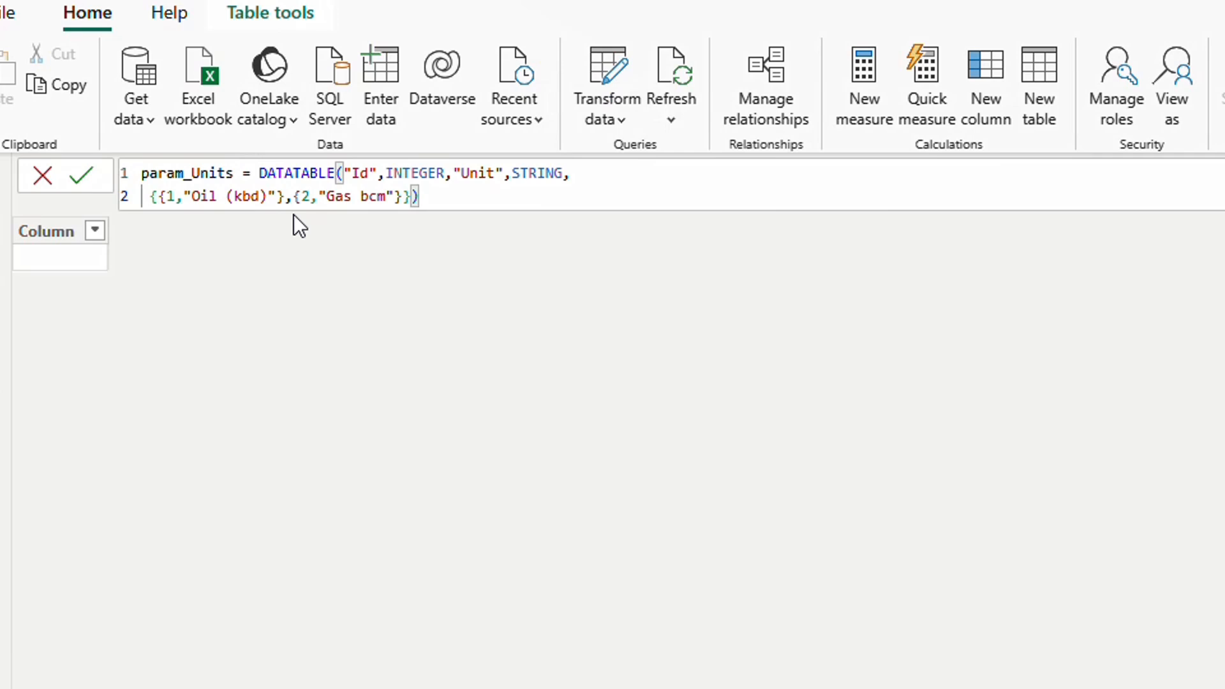
{"action": "key", "text": "Return"}
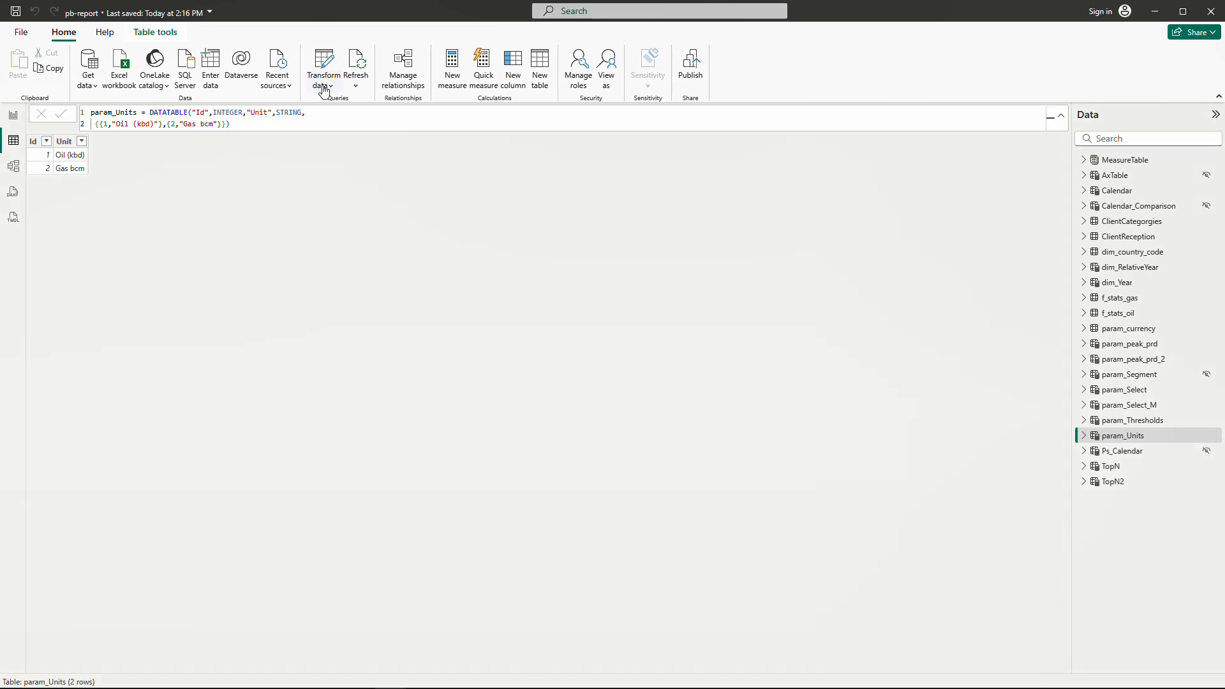
Step: Start a new calculated table named param_ax
{"action": "left_click", "coordinate": [150, 33]}
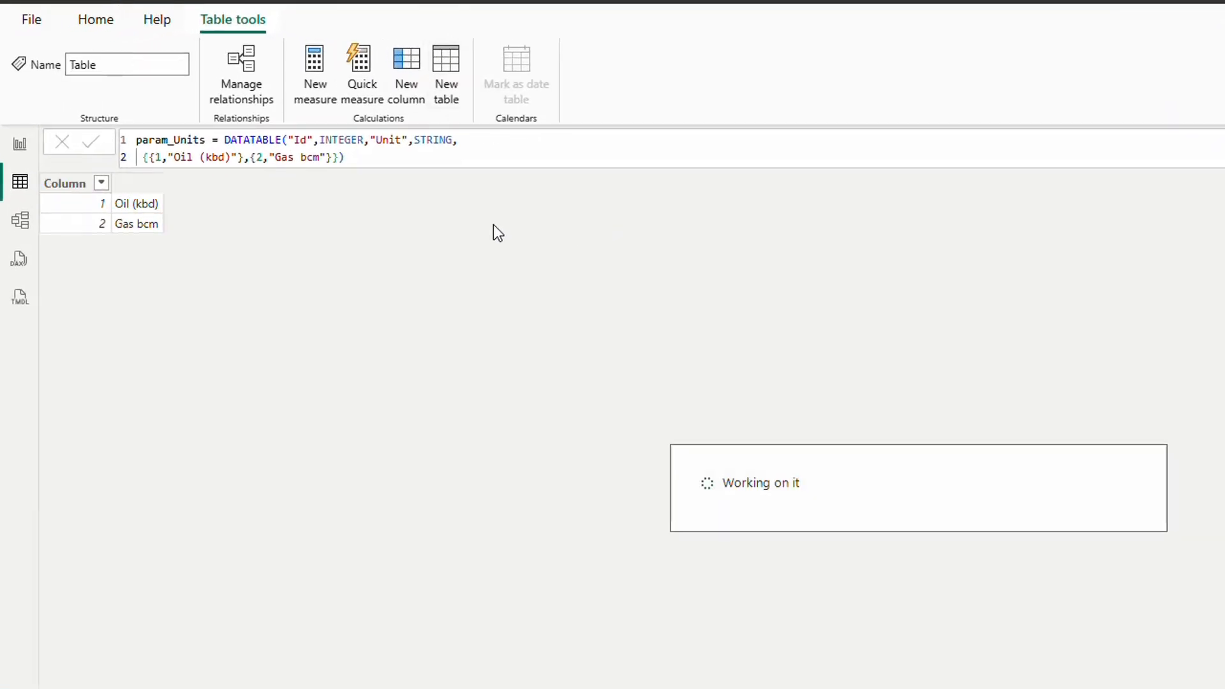
{"action": "double_click", "coordinate": [158, 142]}
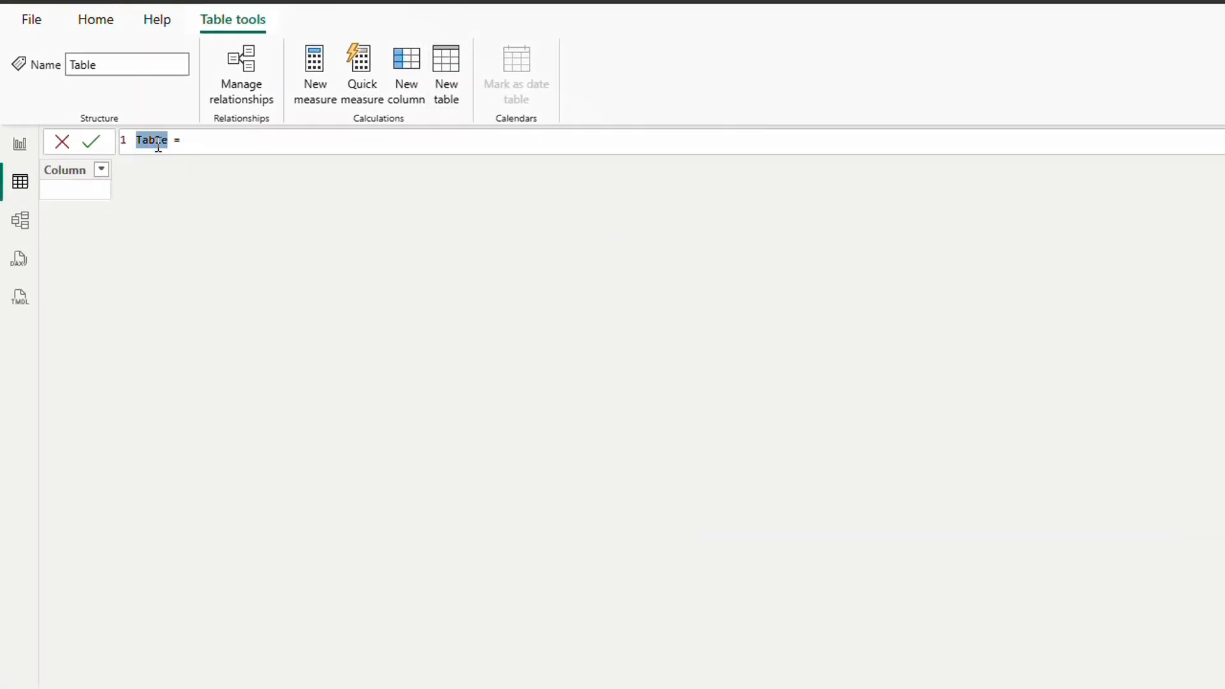
{"action": "type", "text": "param_a"}
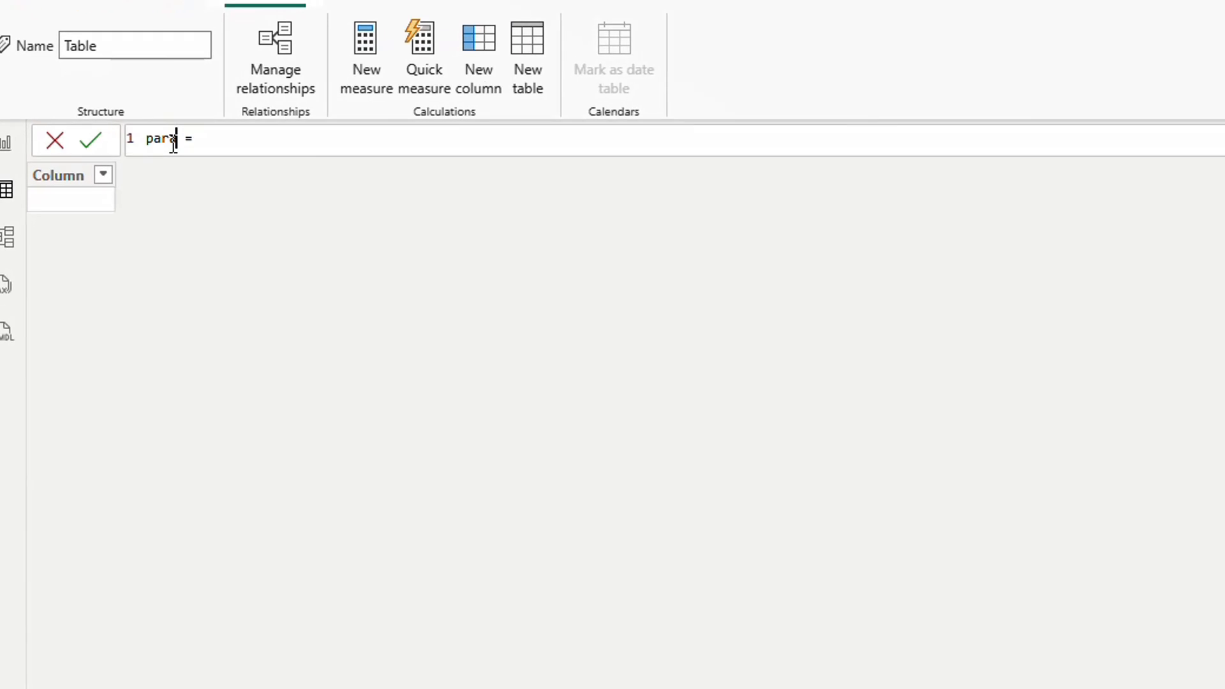
{"action": "type", "text": "x"}
{"action": "key", "text": "Right"}
{"action": "key", "text": "Right"}
{"action": "key", "text": "Right"}
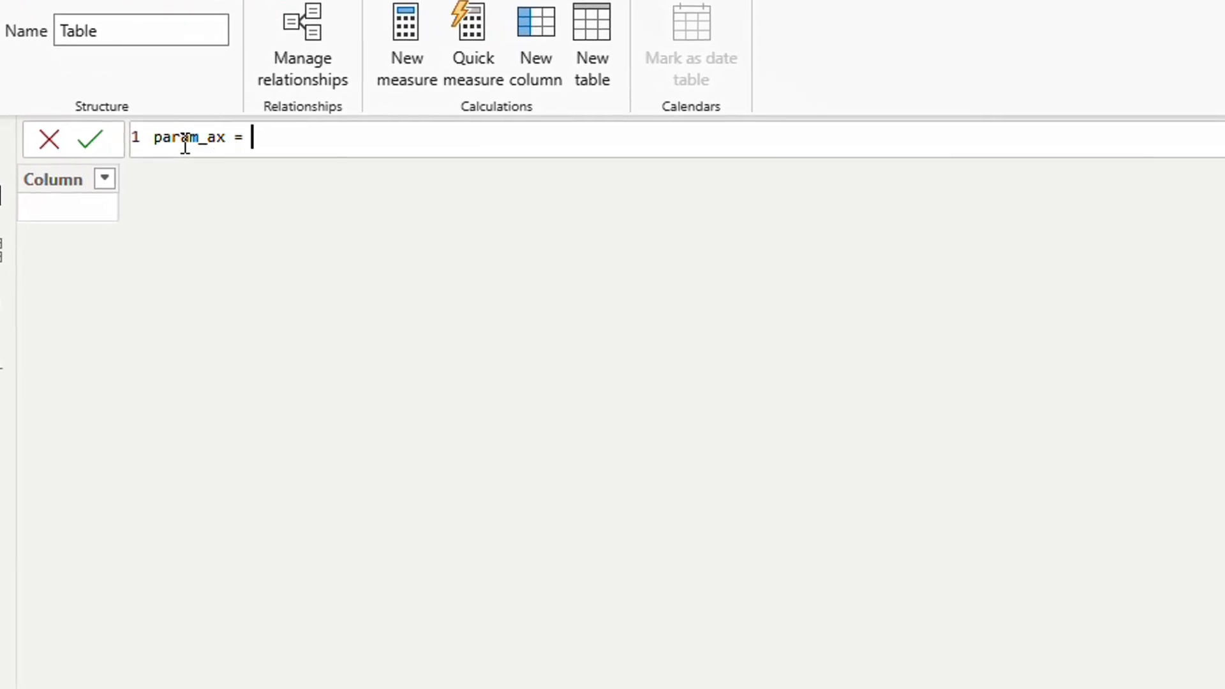
Step: Begin the param_ax formula with SELECTCOLUMNS, using f_stats_oil as the source table
{"action": "type", "text": "selec"}
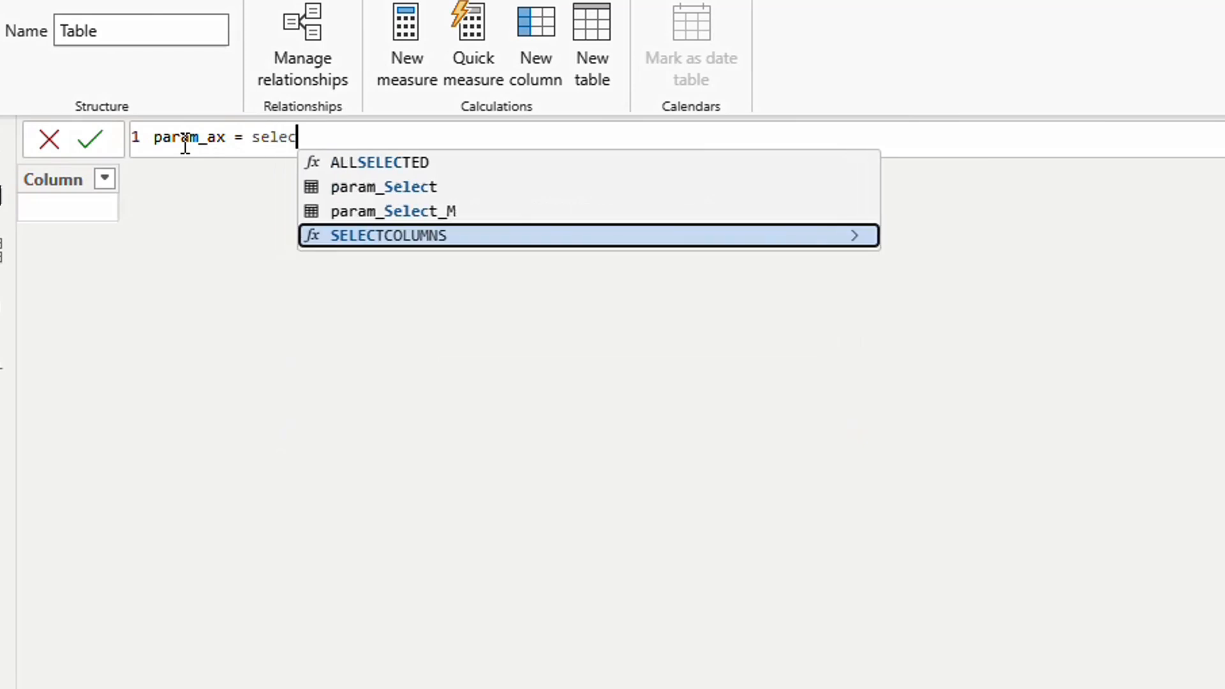
{"action": "key", "text": "Tab"}
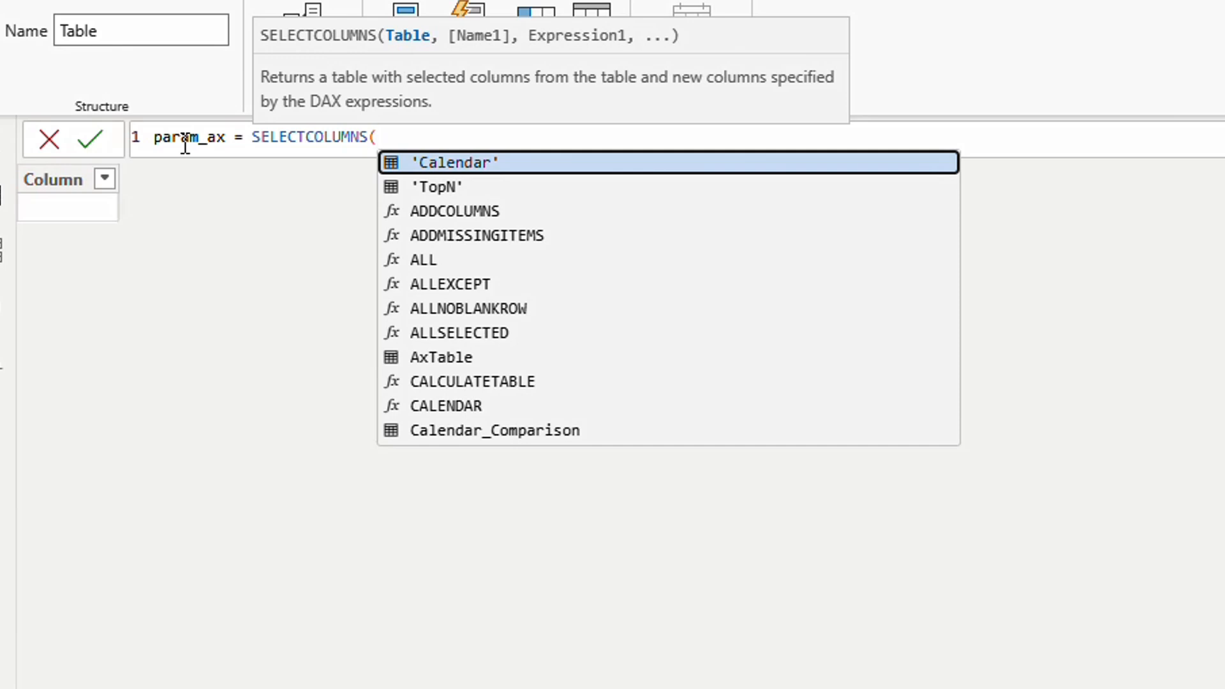
{"action": "type", "text": "f"}
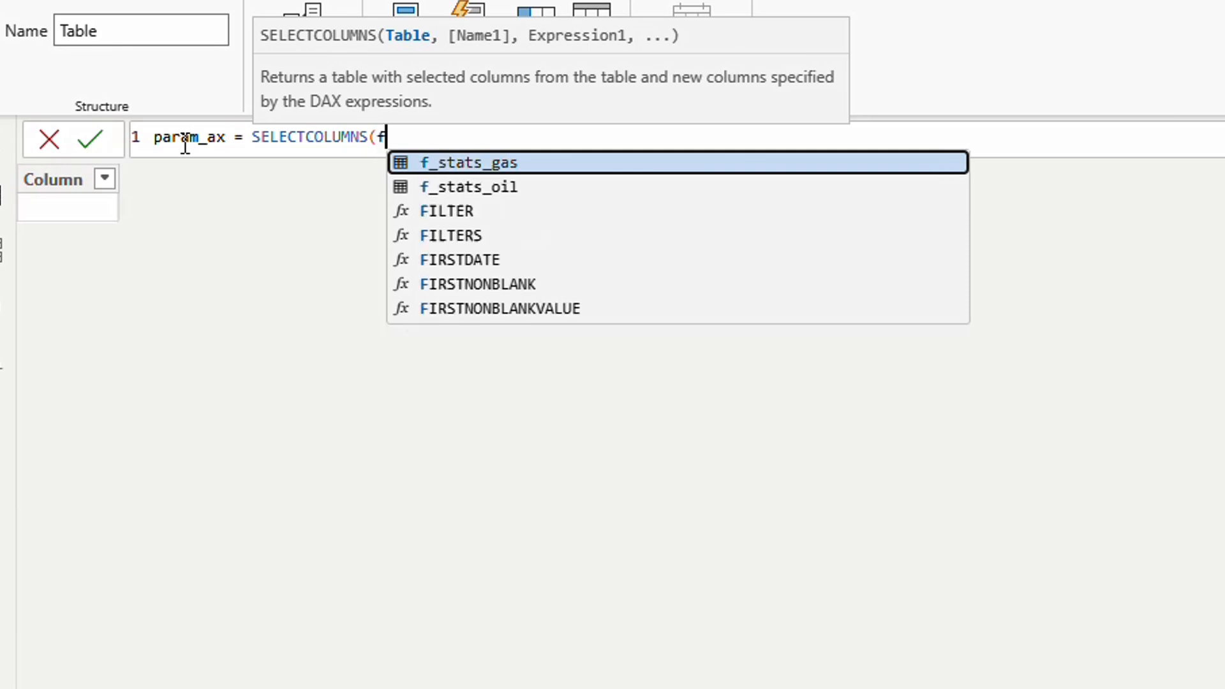
{"action": "type", "text": "_s"}
{"action": "key", "text": "Down"}
{"action": "key", "text": "Tab"}
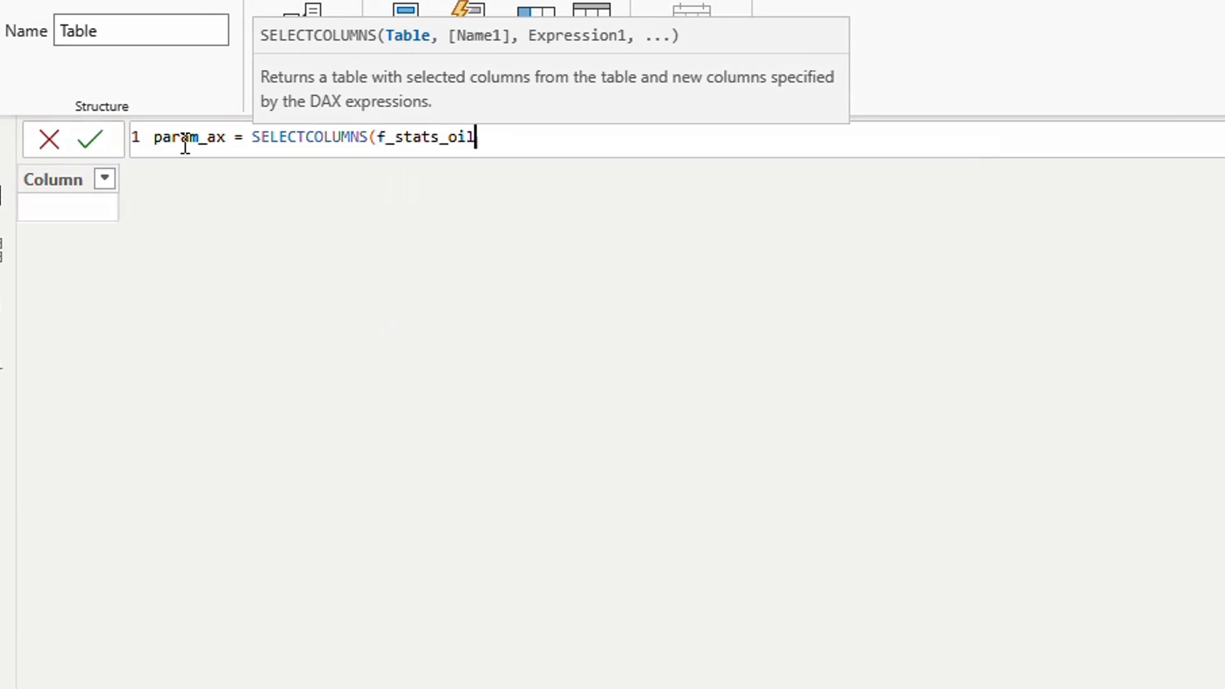
{"action": "type", "text": ","}
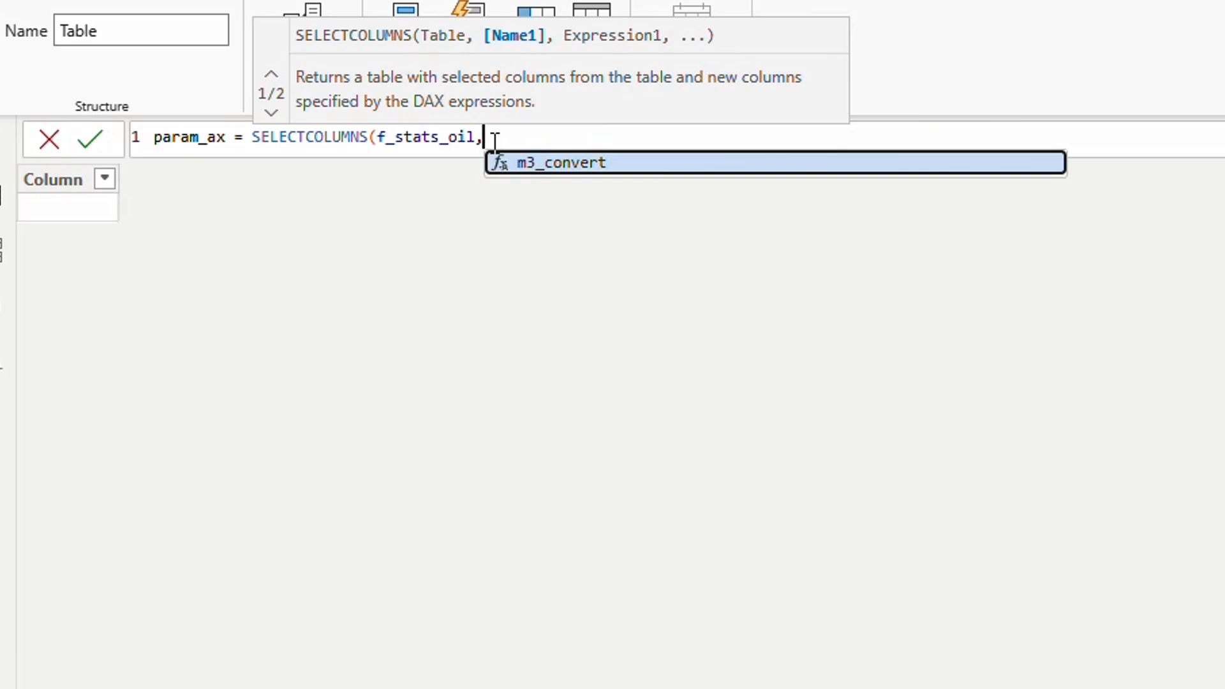
Step: Define the first SELECTCOLUMNS column as "Ax", taking its values from f_stats_oil[Year]
{"action": "key", "text": "BackSpace"}
{"action": "type", "text": "\""}
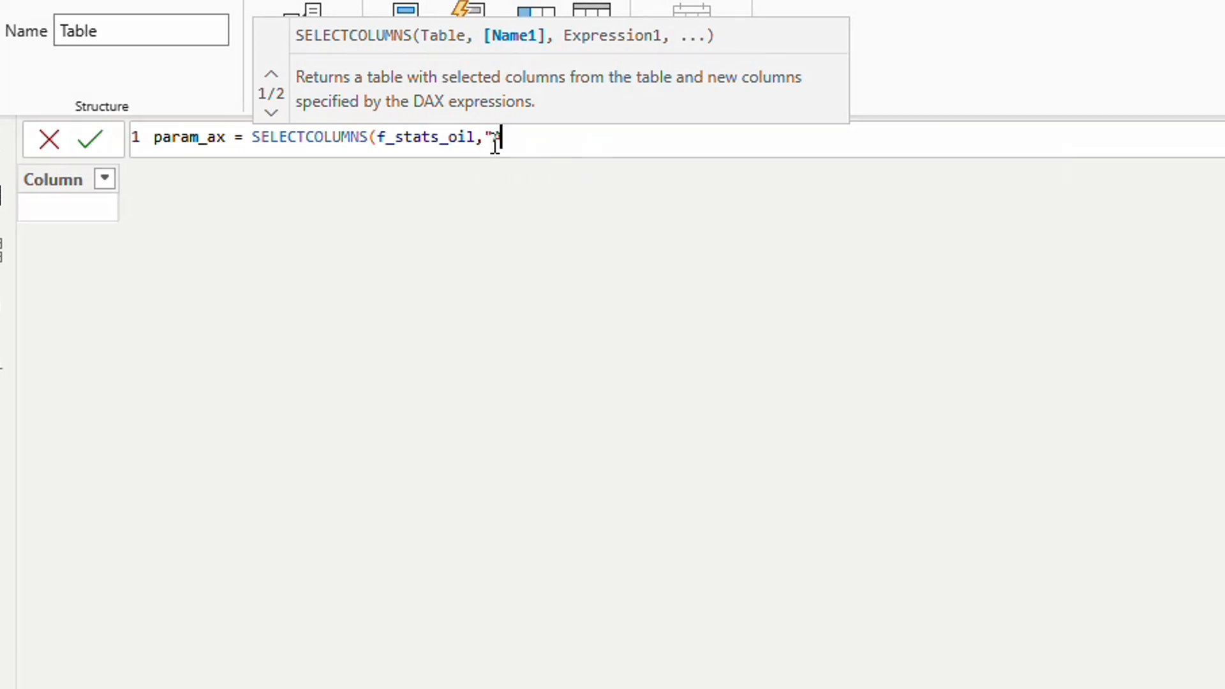
{"action": "type", "text": "Ax\""}
{"action": "left_click", "coordinate": [582, 132]}
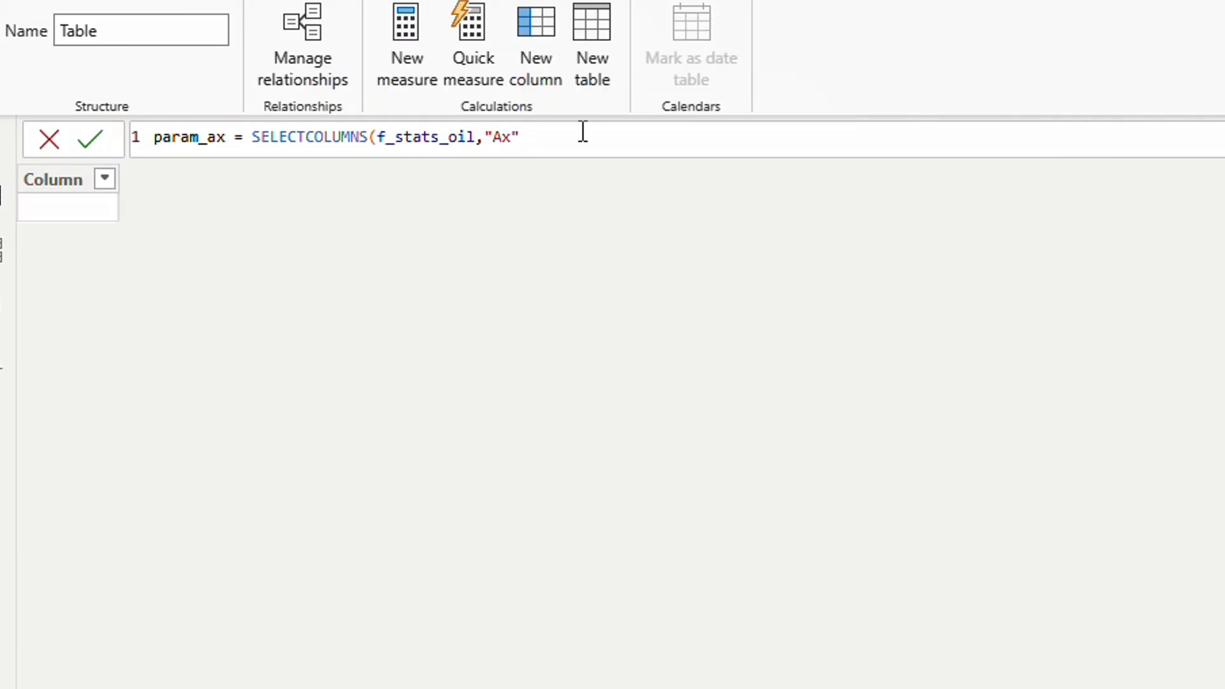
{"action": "type", "text": ",year"}
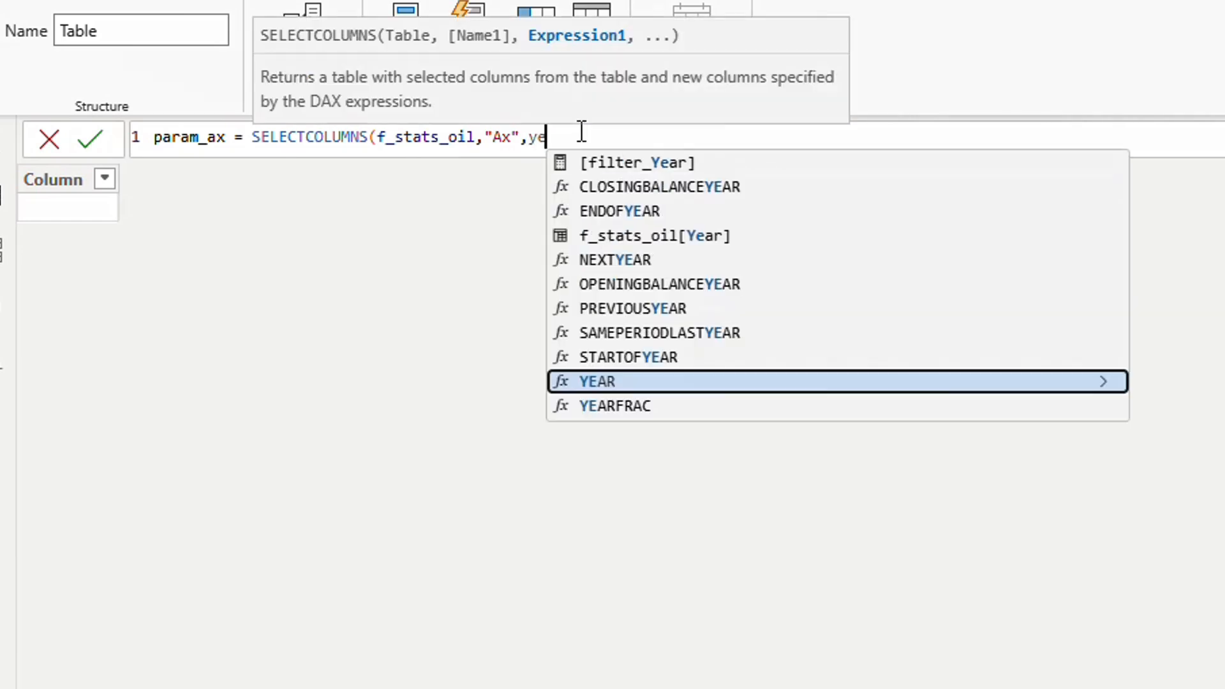
{"action": "key", "text": "Up"}
{"action": "key", "text": "Up"}
{"action": "key", "text": "Up"}
{"action": "key", "text": "Up"}
{"action": "key", "text": "Up"}
{"action": "key", "text": "Up"}
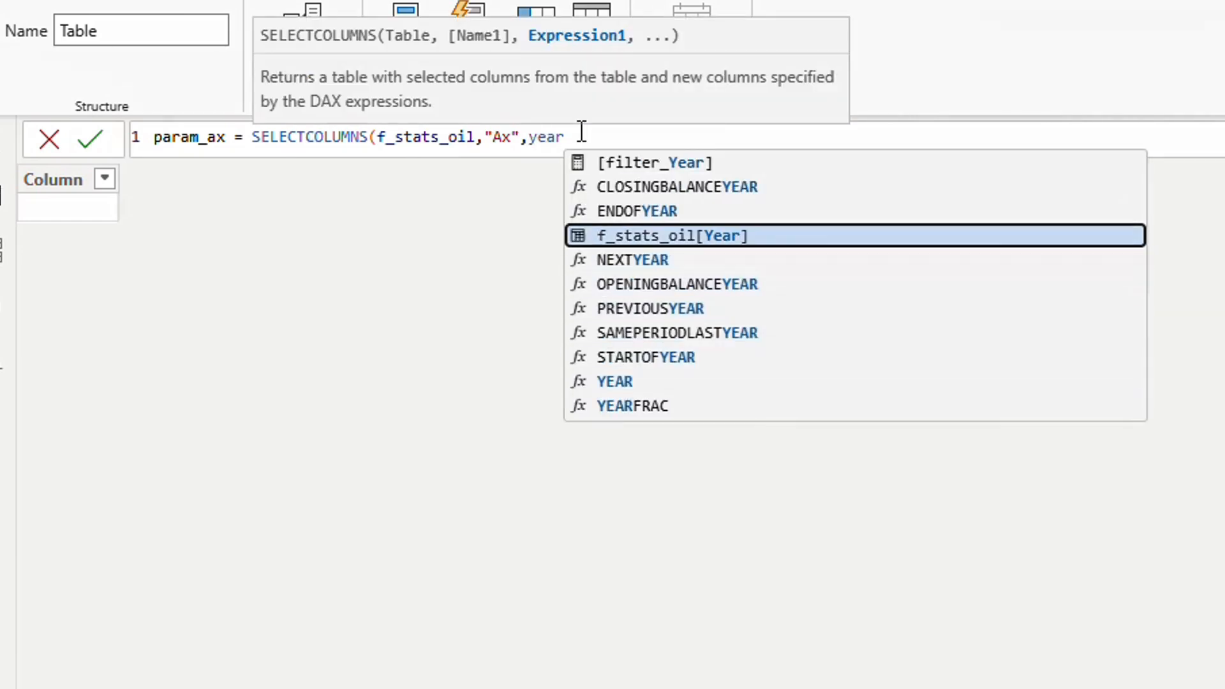
{"action": "key", "text": "Tab"}
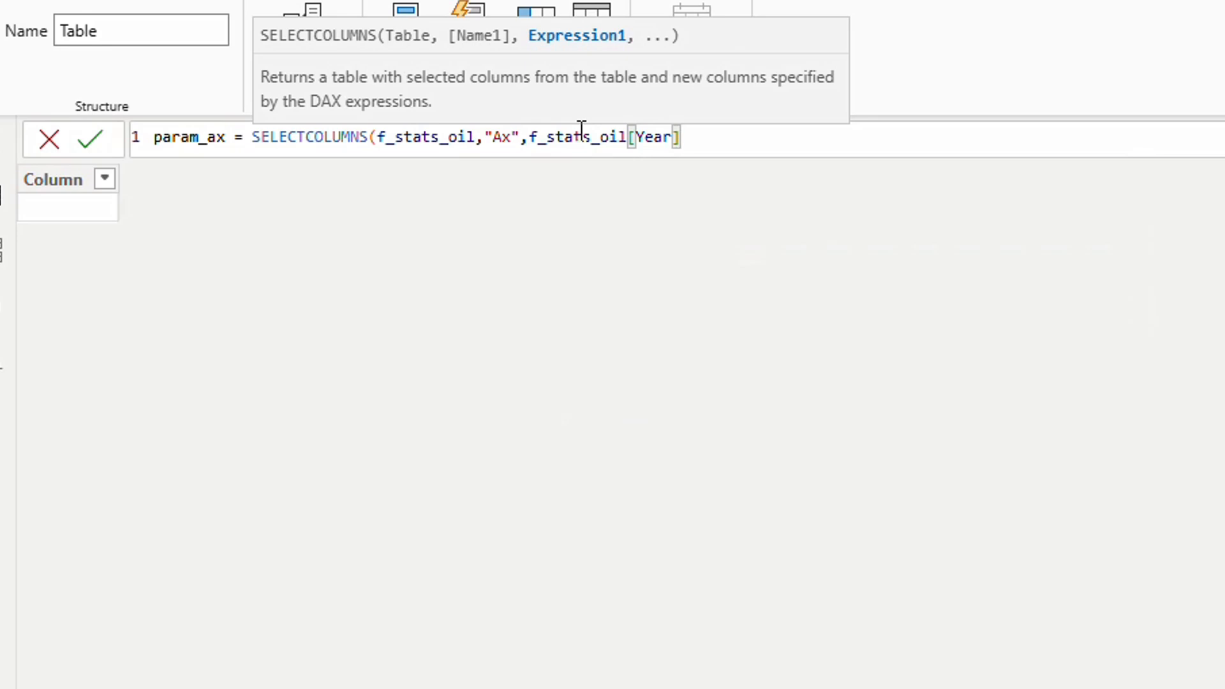
Step: Add a second column "ID" with the constant text "Year", then close and commit the param_ax formula
{"action": "type", "text": ","}
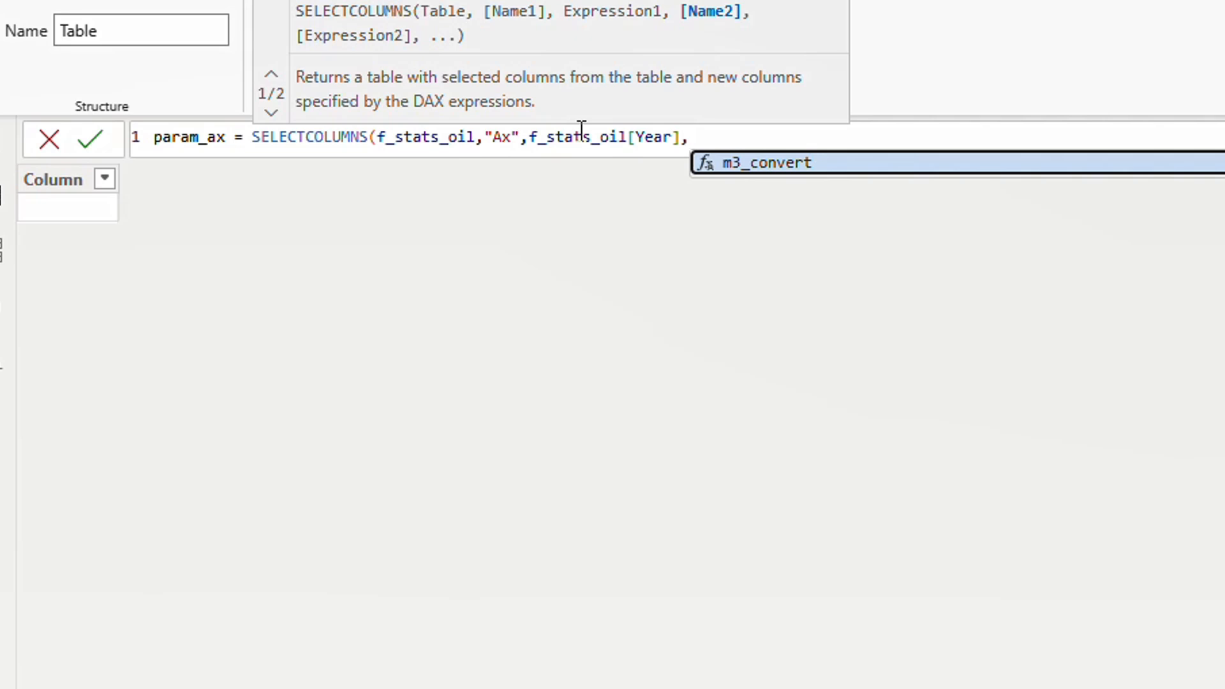
{"action": "type", "text": "\"I"}
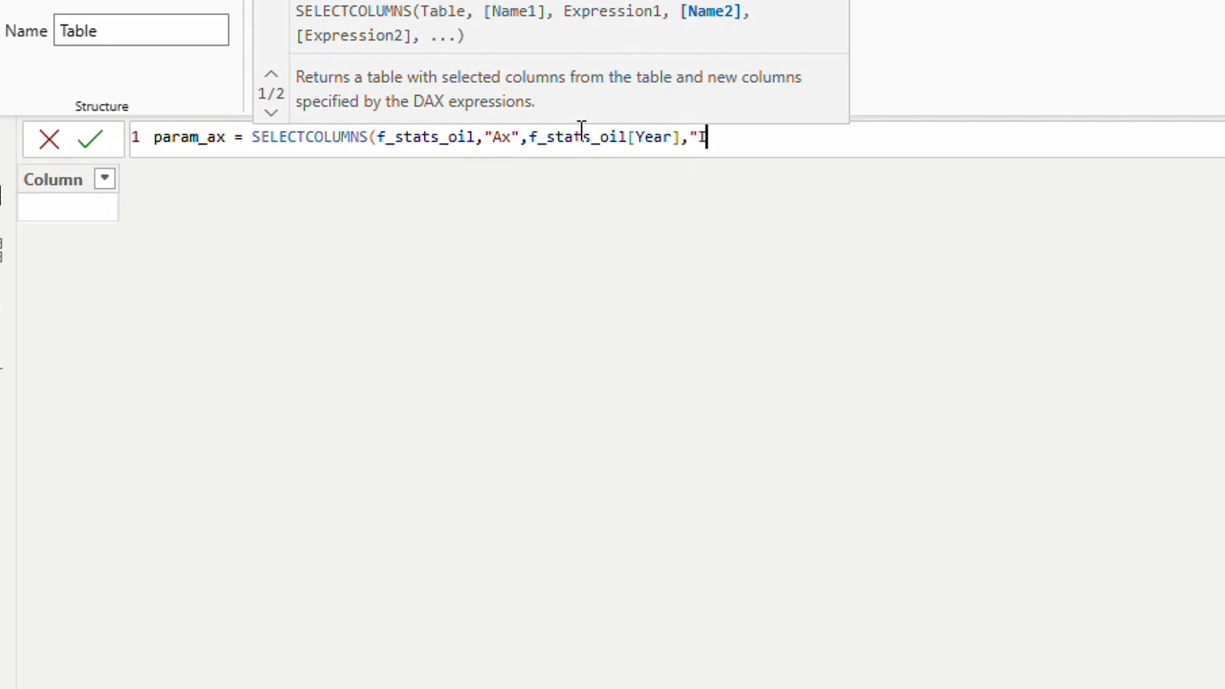
{"action": "type", "text": "D\","}
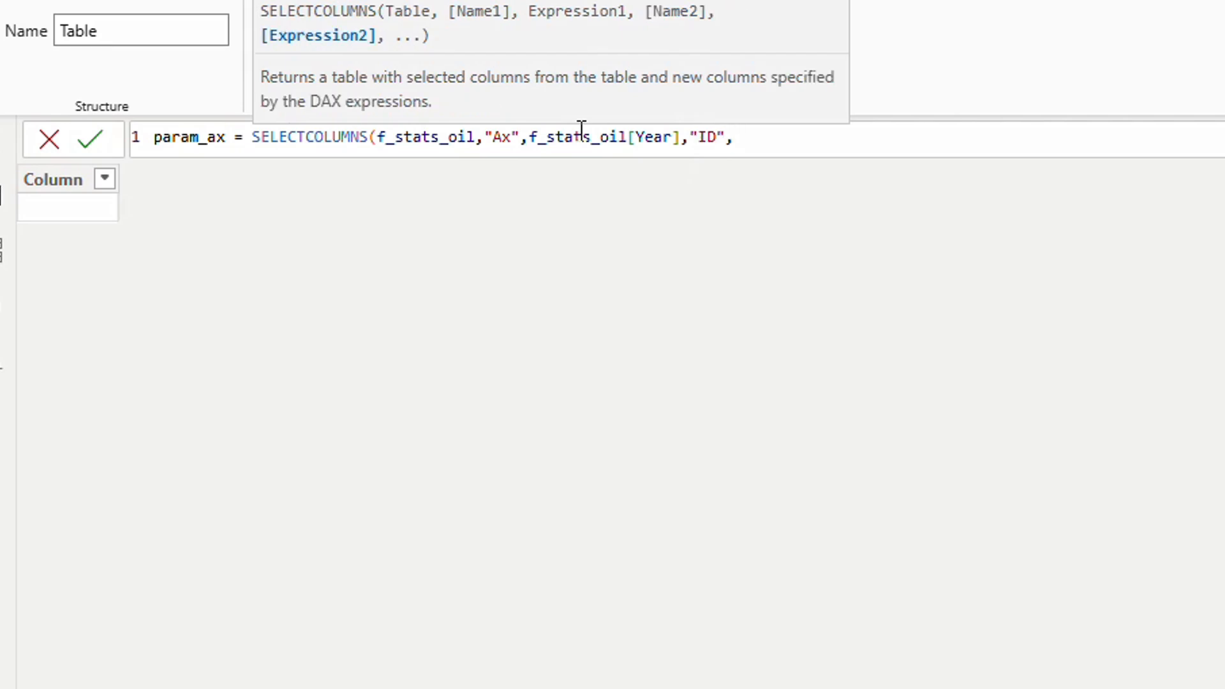
{"action": "type", "text": "\"Year\")"}
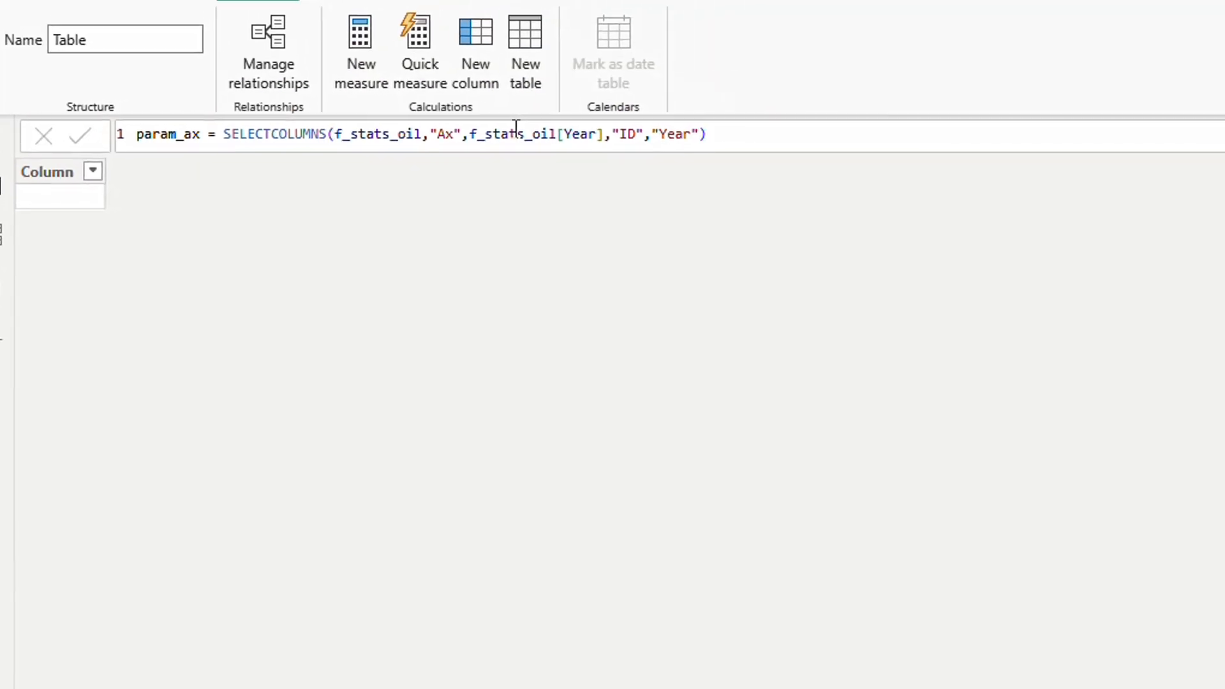
Step: Commit the param_ax formula and inspect the distinct values and rows of the table's Ax and ID columns
{"action": "key", "text": "Return"}
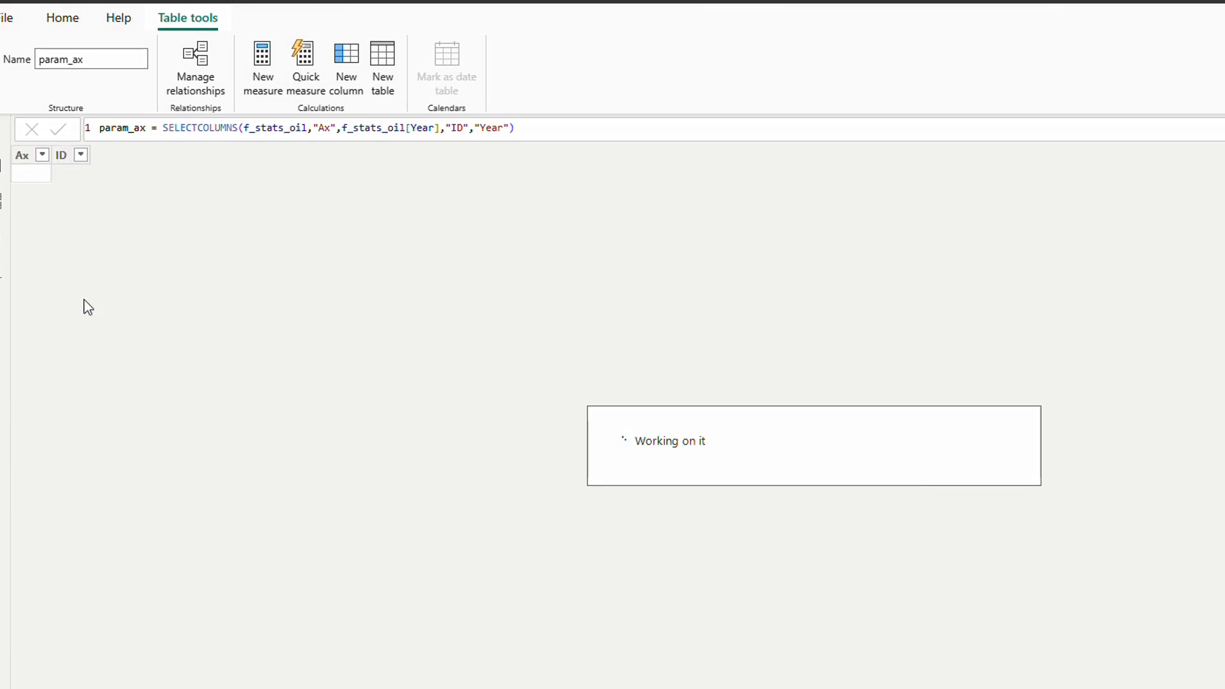
{"action": "left_click", "coordinate": [42, 160]}
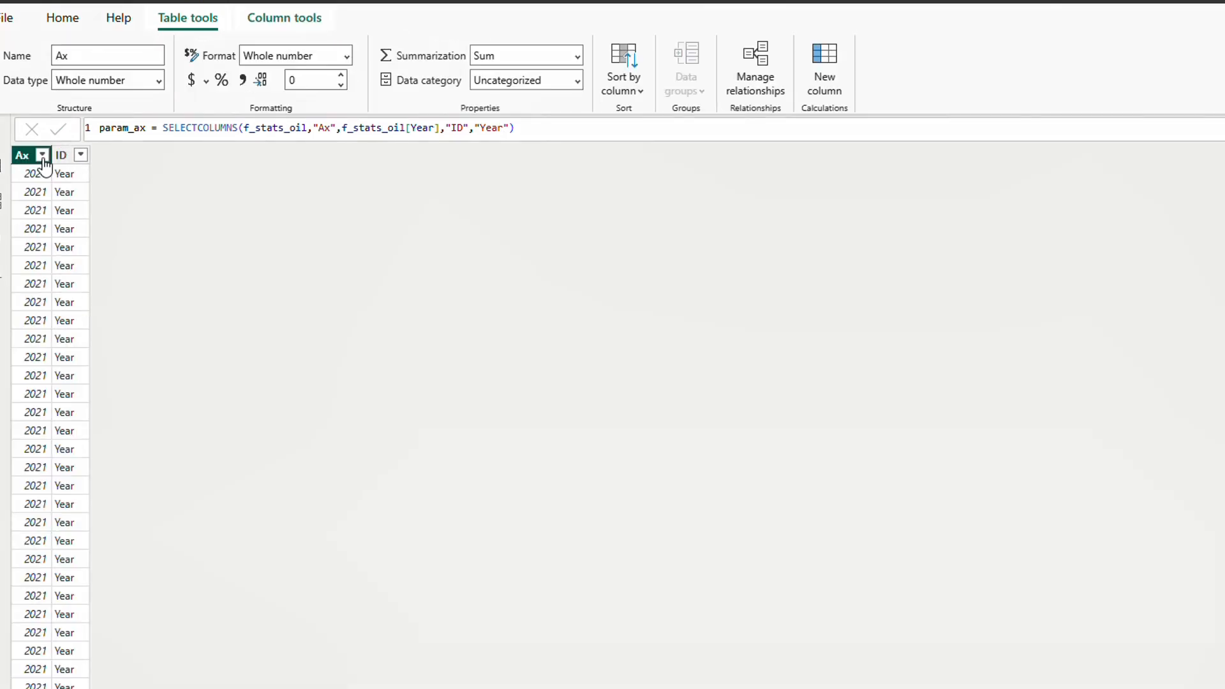
{"action": "left_click", "coordinate": [42, 159]}
{"action": "scroll", "coordinate": [194, 421], "scroll_direction": "down", "scroll_amount": 10}
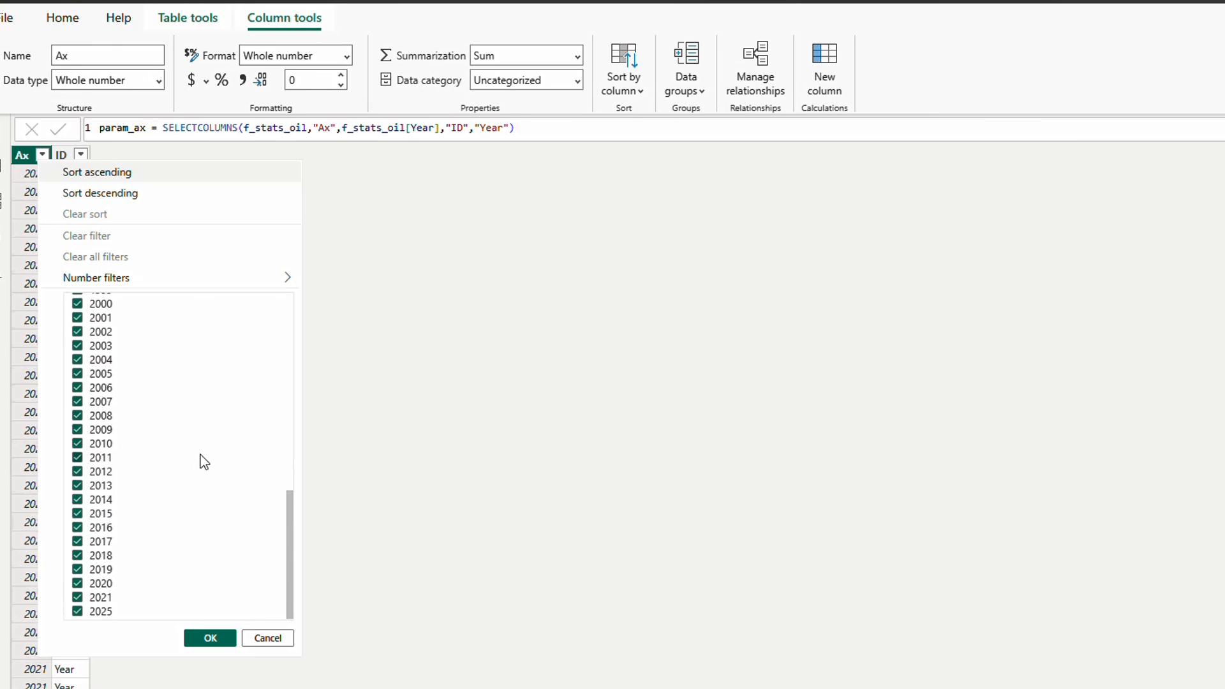
{"action": "scroll", "coordinate": [213, 418], "scroll_direction": "up", "scroll_amount": 8}
{"action": "scroll", "coordinate": [205, 432], "scroll_direction": "down", "scroll_amount": 8}
{"action": "left_click", "coordinate": [348, 383]}
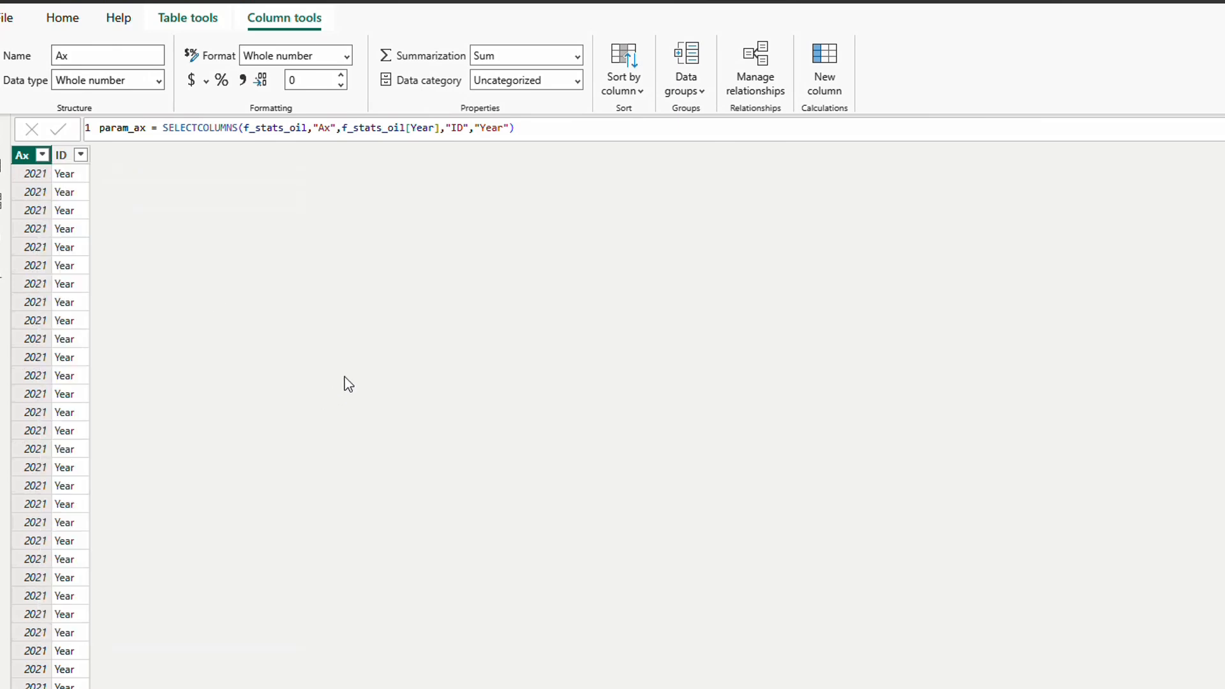
{"action": "left_click", "coordinate": [81, 155]}
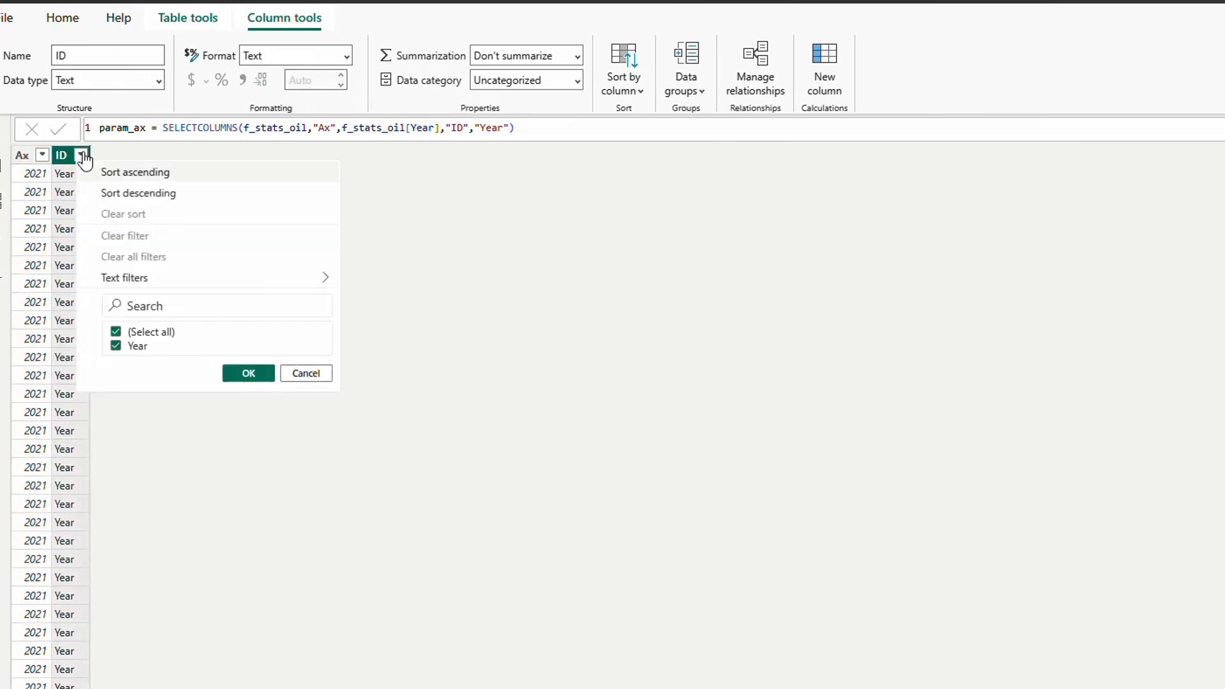
{"action": "left_click", "coordinate": [365, 343]}
{"action": "left_click", "coordinate": [519, 127]}
{"action": "left_click_drag", "start_coordinate": [538, 128], "coordinate": [162, 129]}
{"action": "scroll", "coordinate": [68, 344], "scroll_direction": "down", "scroll_amount": 1}
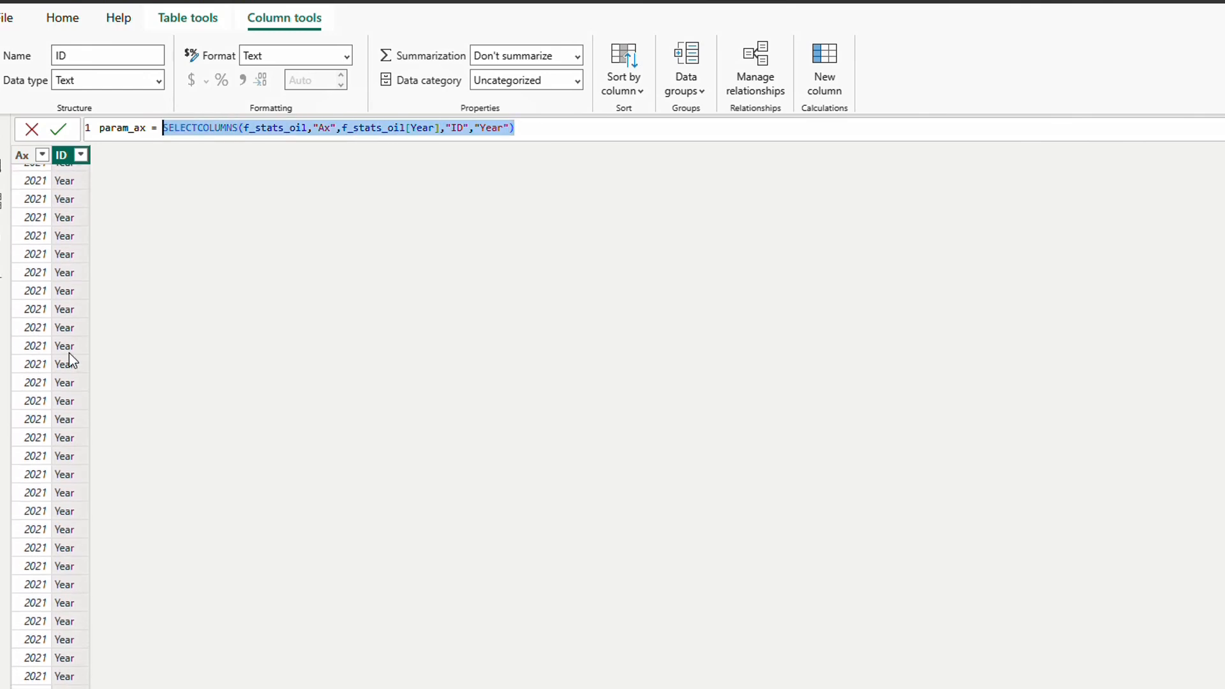
{"action": "scroll", "coordinate": [69, 353], "scroll_direction": "down", "scroll_amount": 3}
{"action": "scroll", "coordinate": [67, 345], "scroll_direction": "up", "scroll_amount": 5}
{"action": "left_click", "coordinate": [209, 325]}
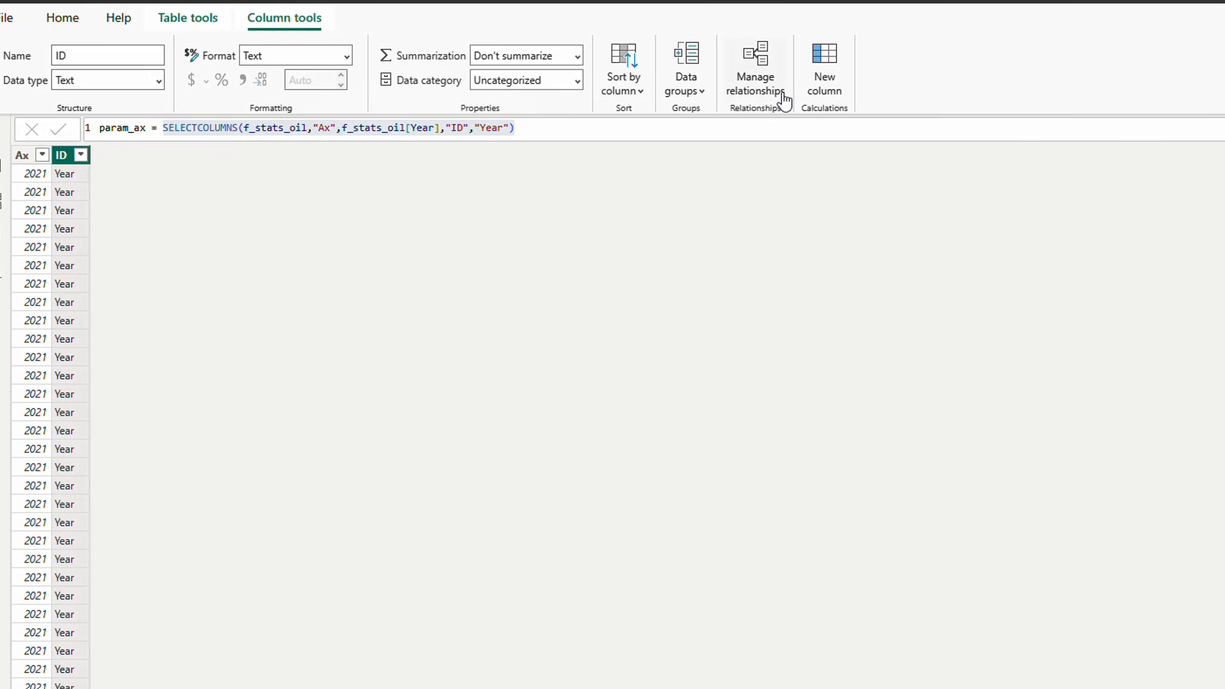
Step: Start a new calculated table named param_Segmentation
{"action": "left_click", "coordinate": [197, 19]}
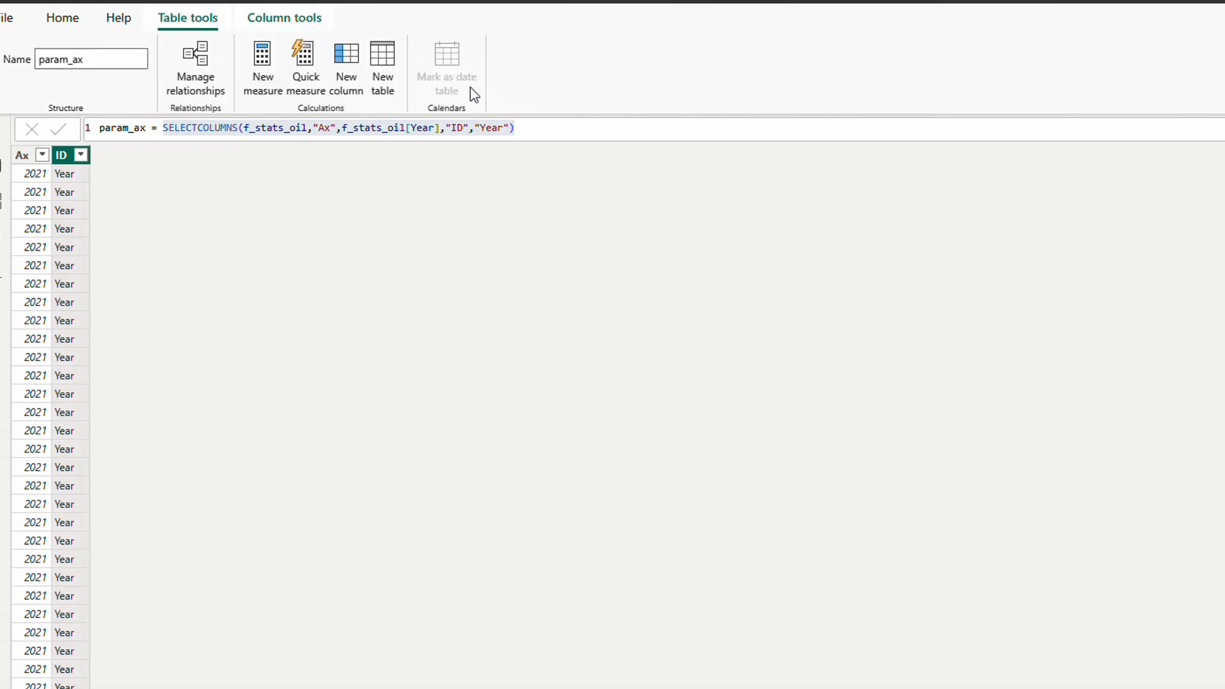
{"action": "left_click", "coordinate": [381, 66]}
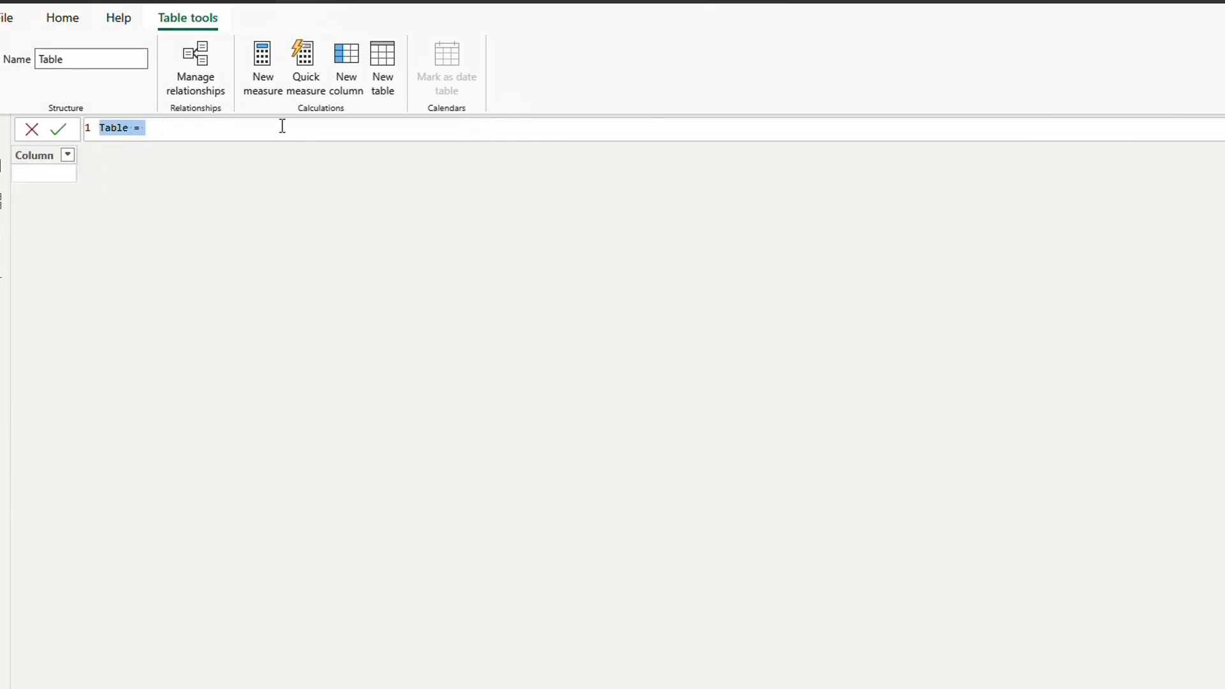
{"action": "double_click", "coordinate": [116, 129]}
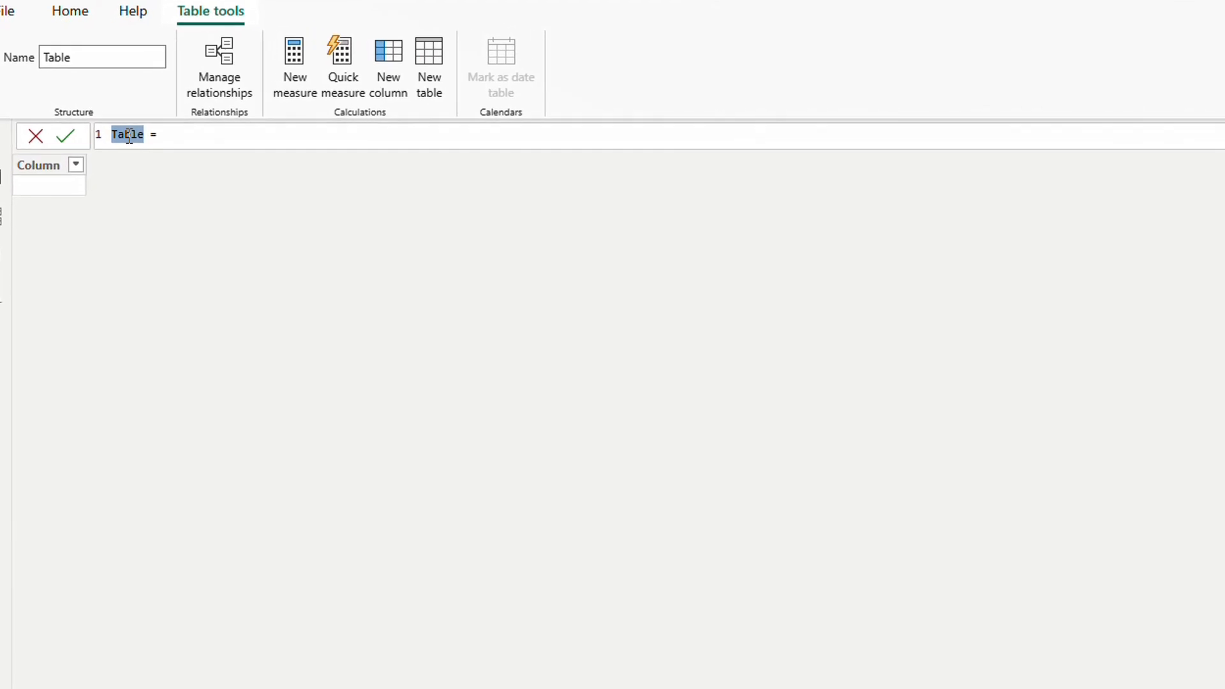
{"action": "type", "text": "param_"}
{"action": "type", "text": "Segmentat"}
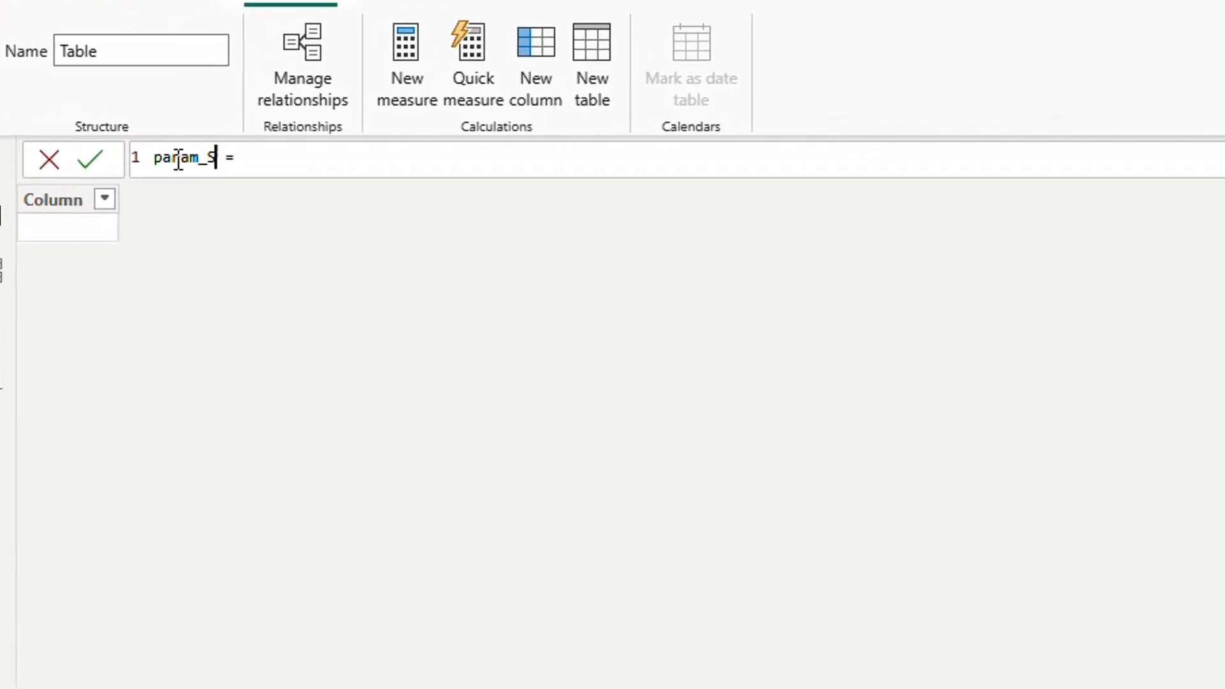
{"action": "type", "text": "ion"}
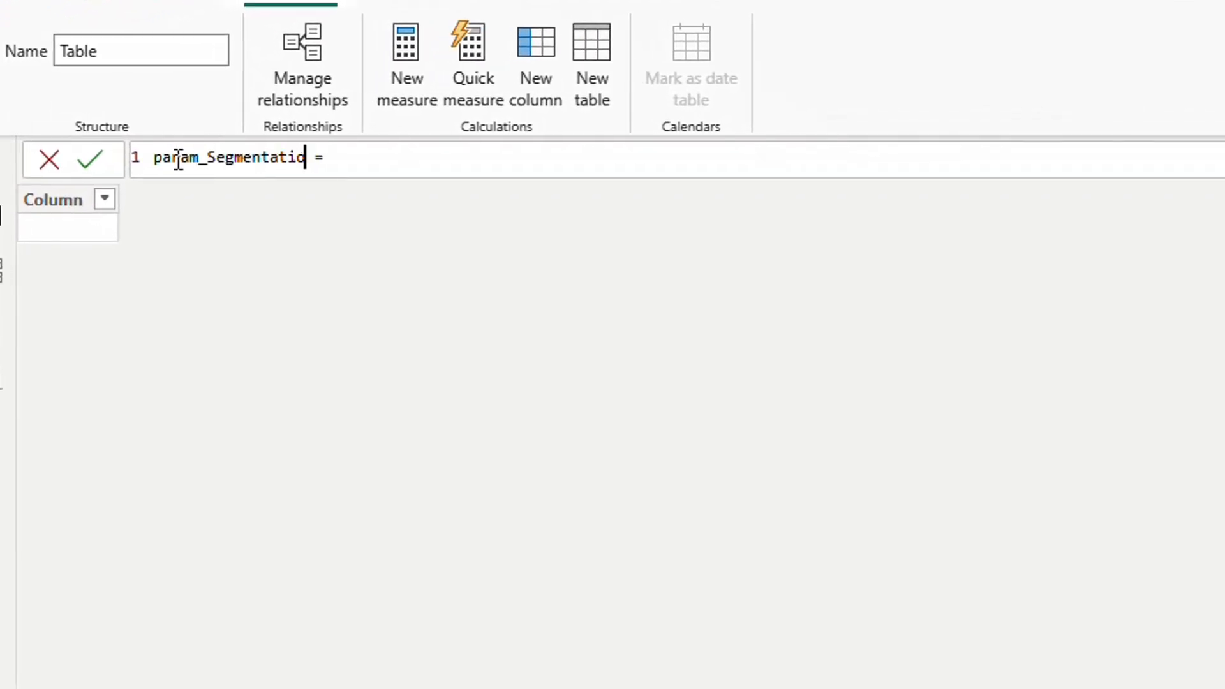
Step: Begin the param_Segmentation formula with SELECTCOLUMNS and a curly-brace table constructor spread over several blank lines
{"action": "left_click", "coordinate": [358, 160]}
{"action": "type", "text": "sel"}
{"action": "key", "text": "Tab"}
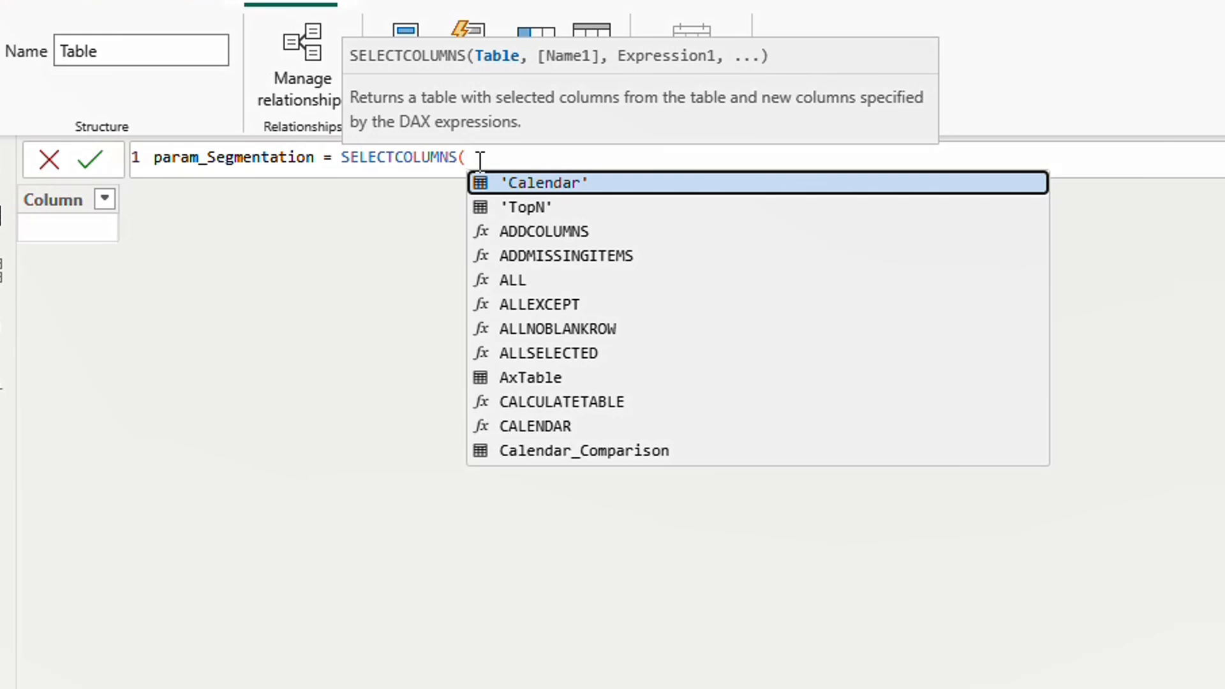
{"action": "type", "text": "{"}
{"action": "key", "text": "Left"}
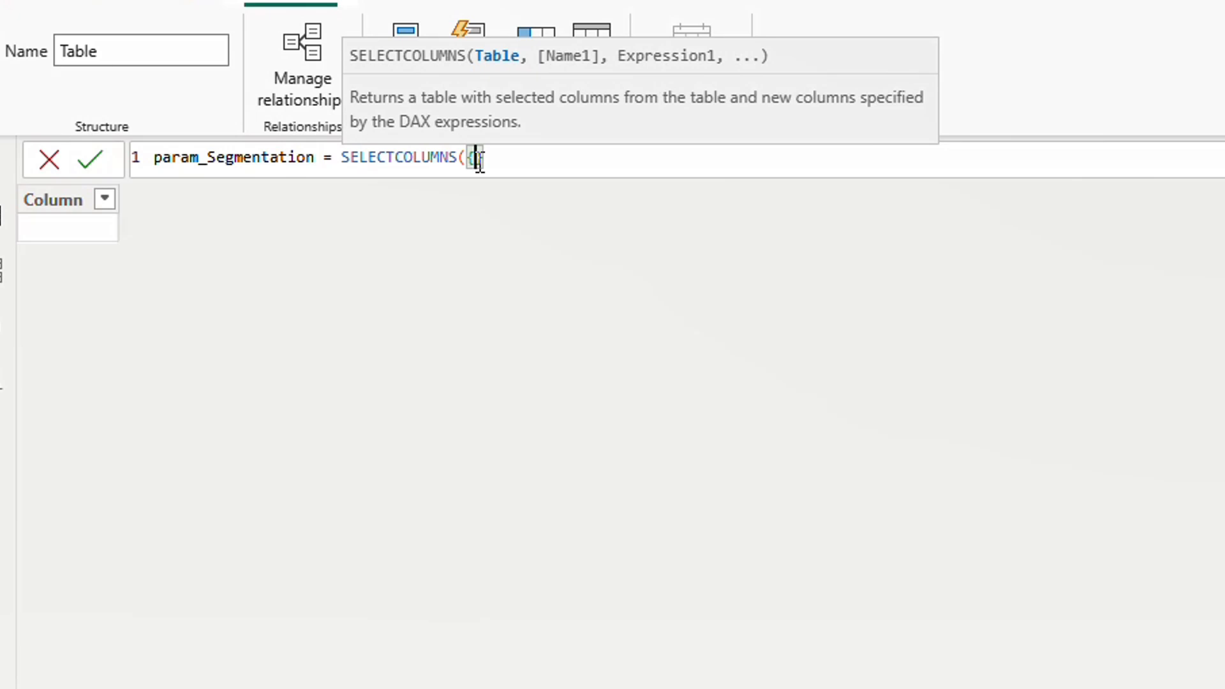
{"action": "key", "text": "Return"}
{"action": "key", "text": "Return"}
{"action": "key", "text": "Return"}
{"action": "key", "text": "Return"}
{"action": "key", "text": "Return"}
{"action": "key", "text": "Return"}
{"action": "key", "text": "Return"}
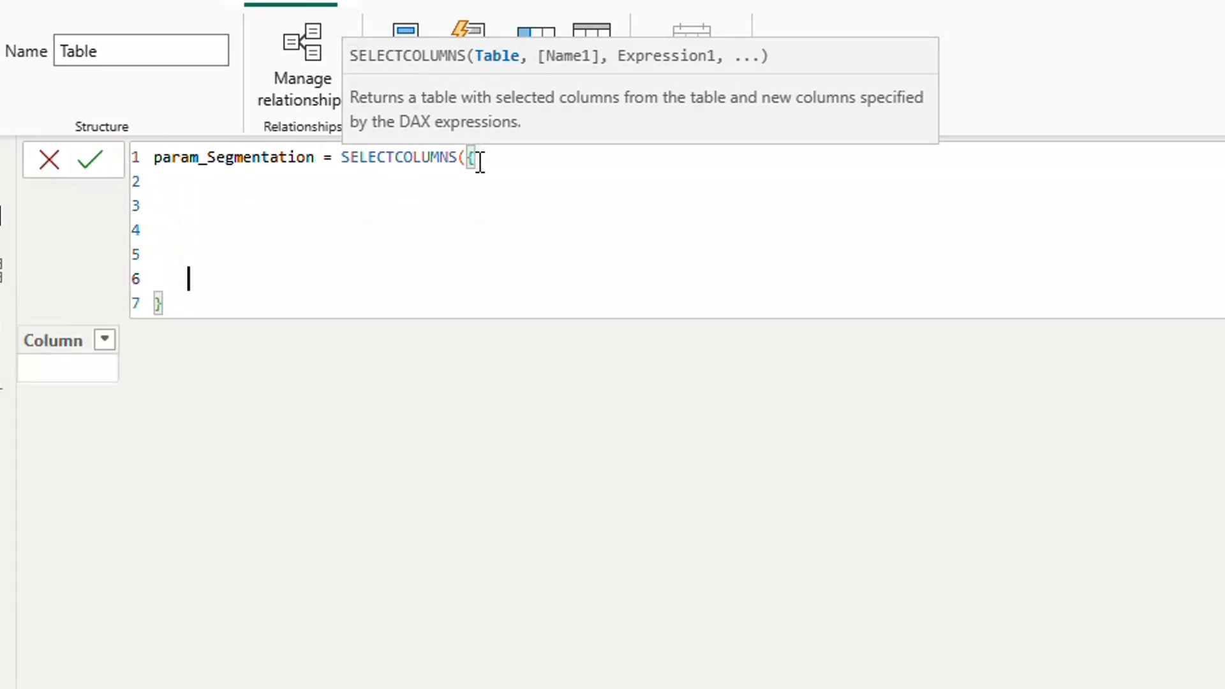
{"action": "key", "text": "Up"}
{"action": "key", "text": "Up"}
{"action": "key", "text": "Up"}
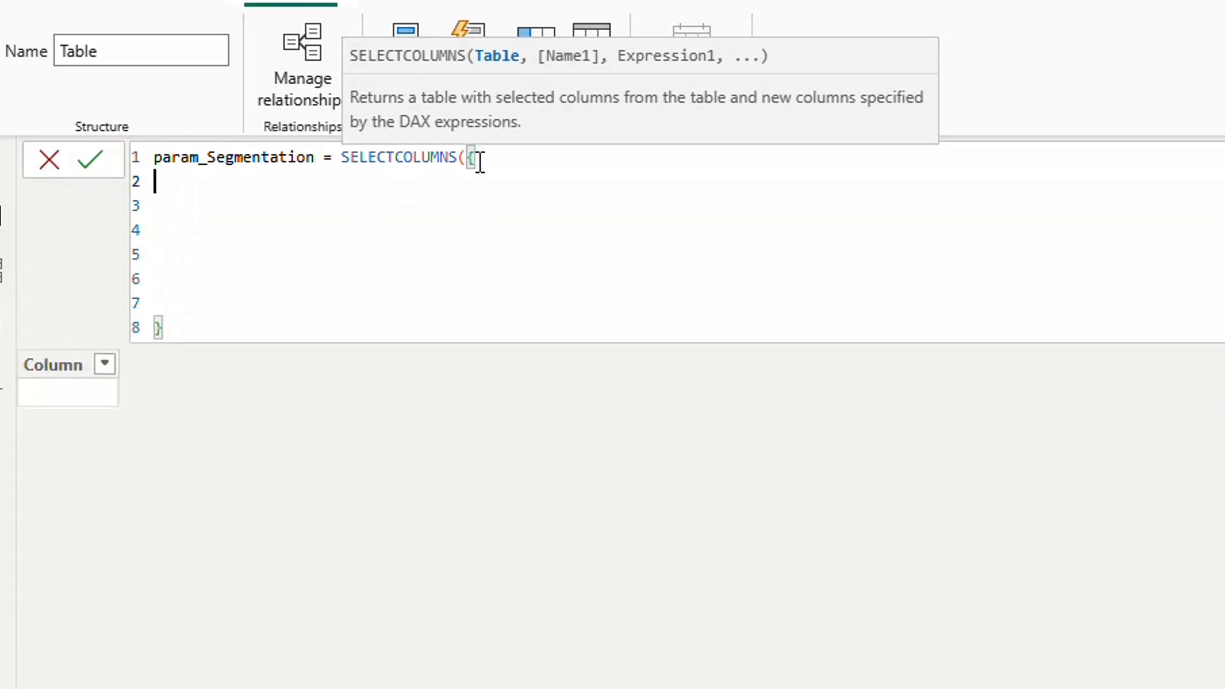
Step: Enter the first constructor row as (1,"Major",300000,1000000), including the trailing comma
{"action": "type", "text": "()"}
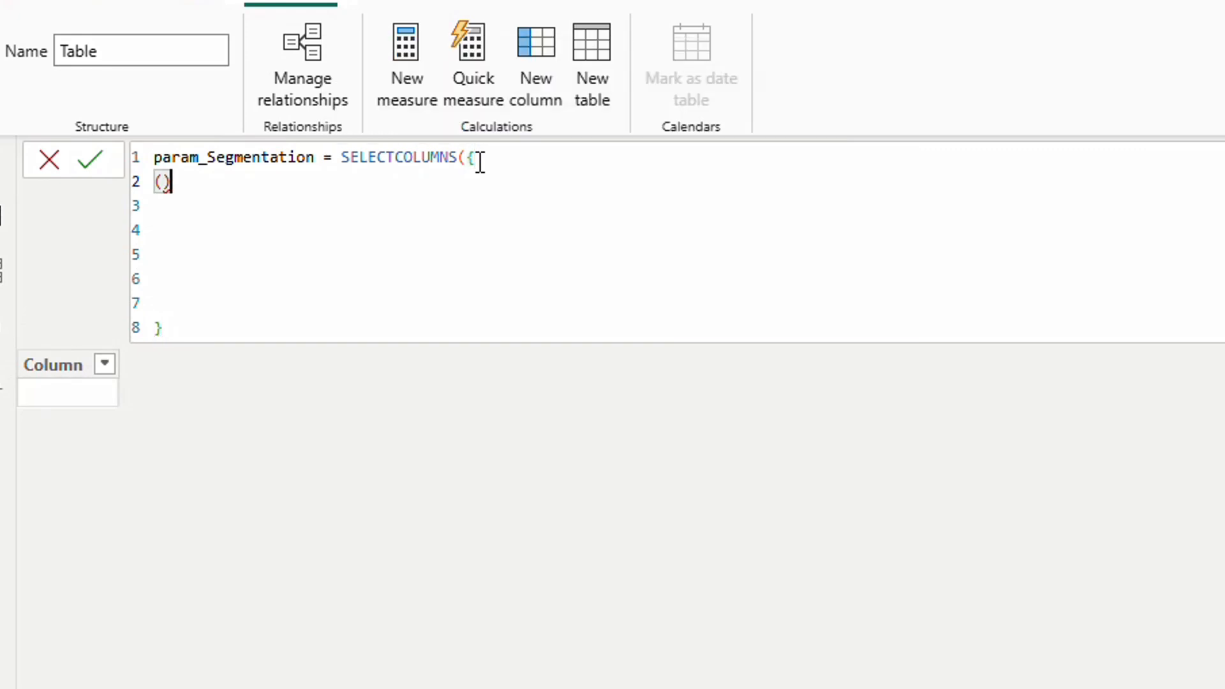
{"action": "key", "text": "Left"}
{"action": "type", "text": "1,"}
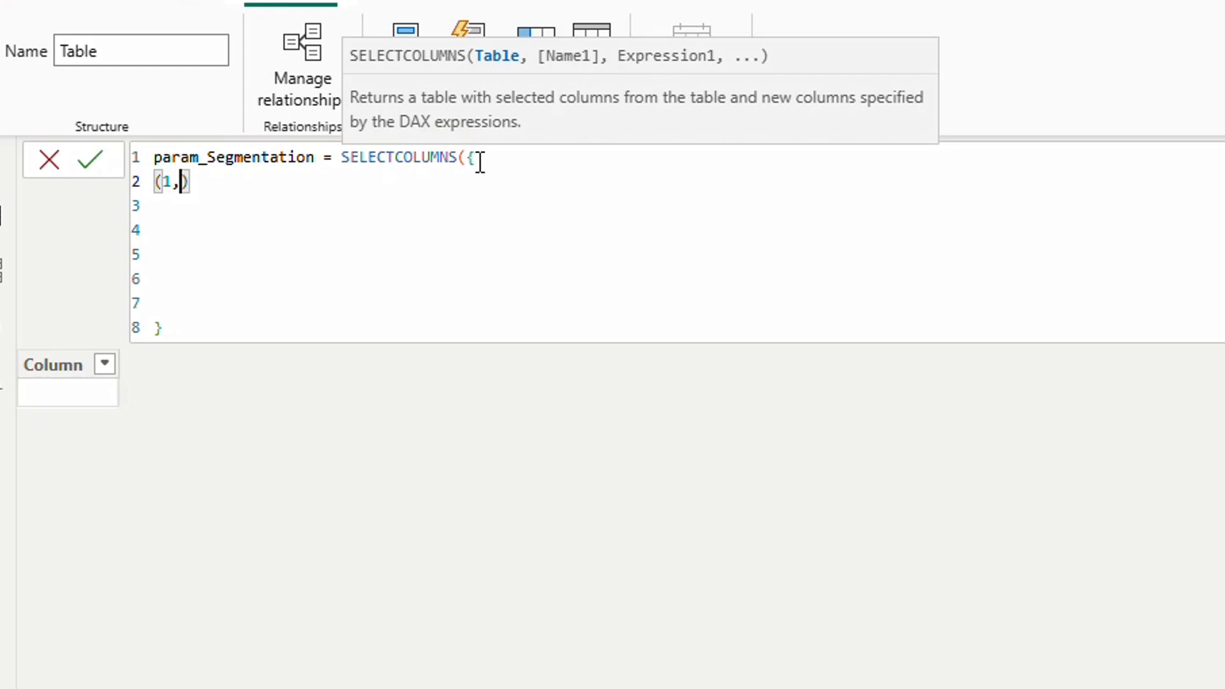
{"action": "type", "text": "\"Major\","}
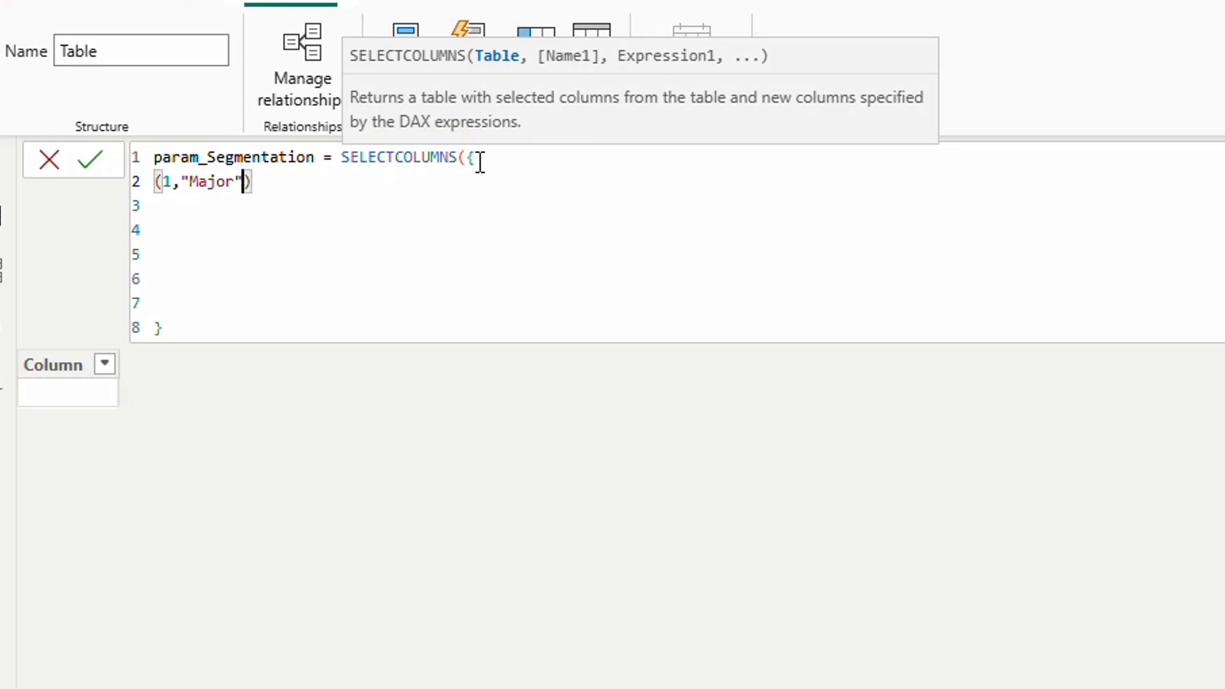
{"action": "type", "text": "30000"}
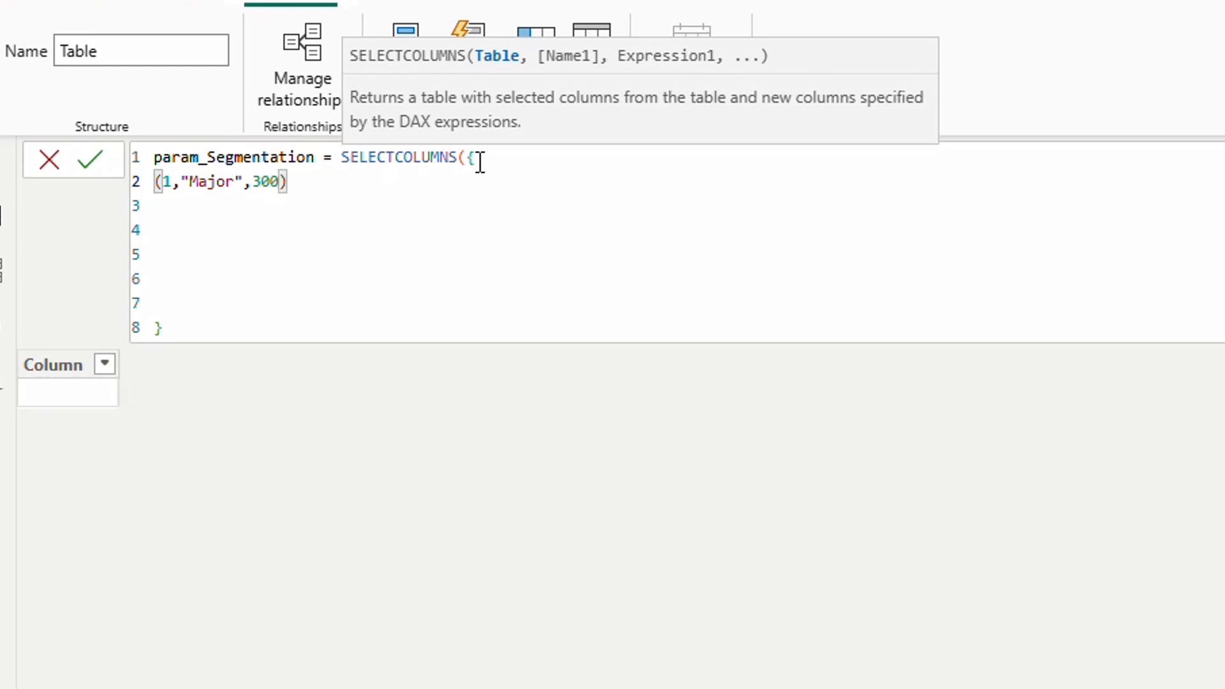
{"action": "type", "text": "0,100000"}
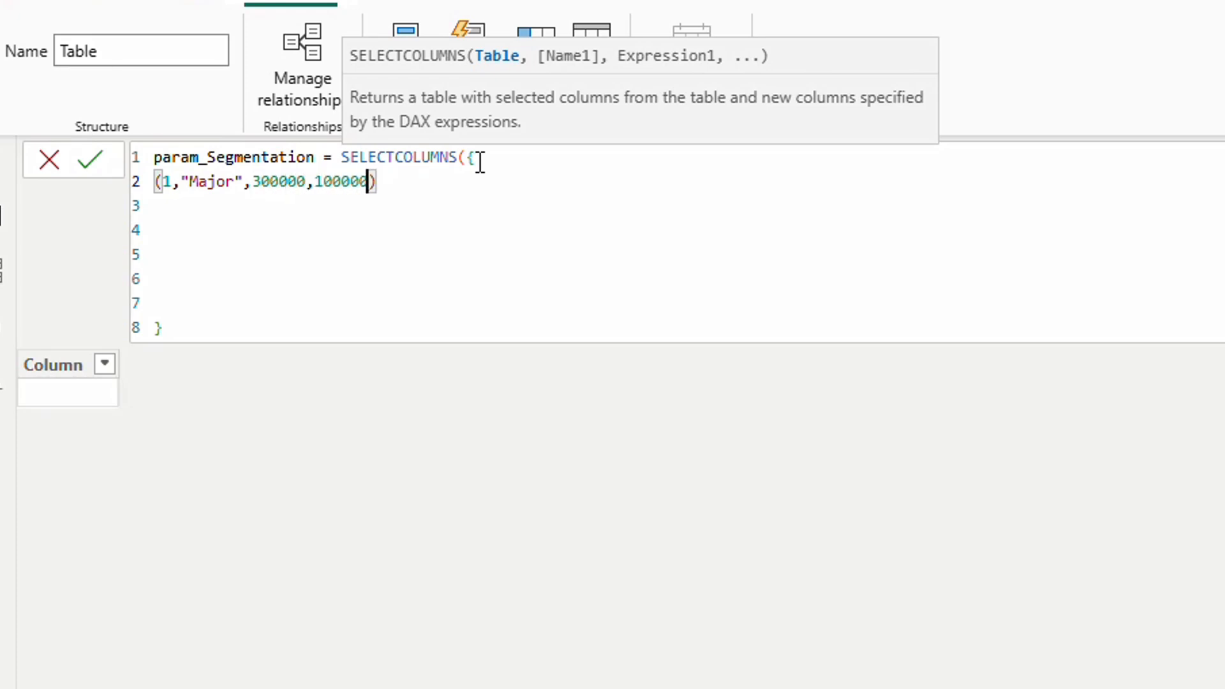
{"action": "type", "text": "0"}
{"action": "left_click", "coordinate": [422, 182]}
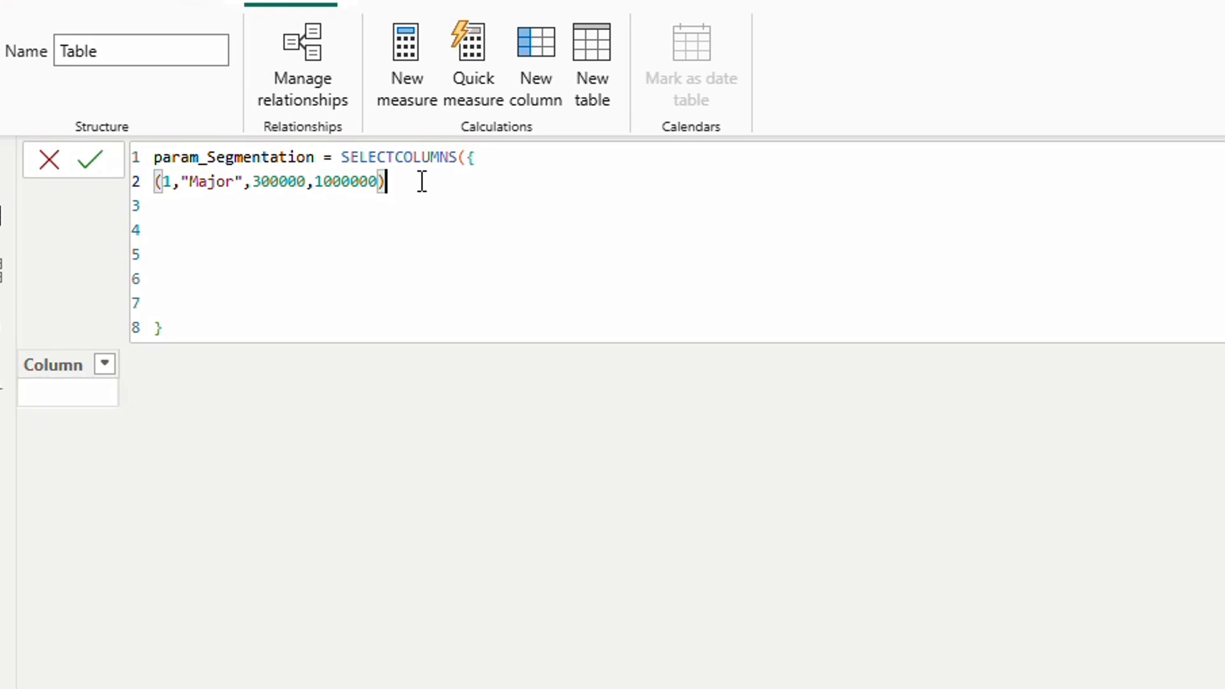
{"action": "type", "text": ","}
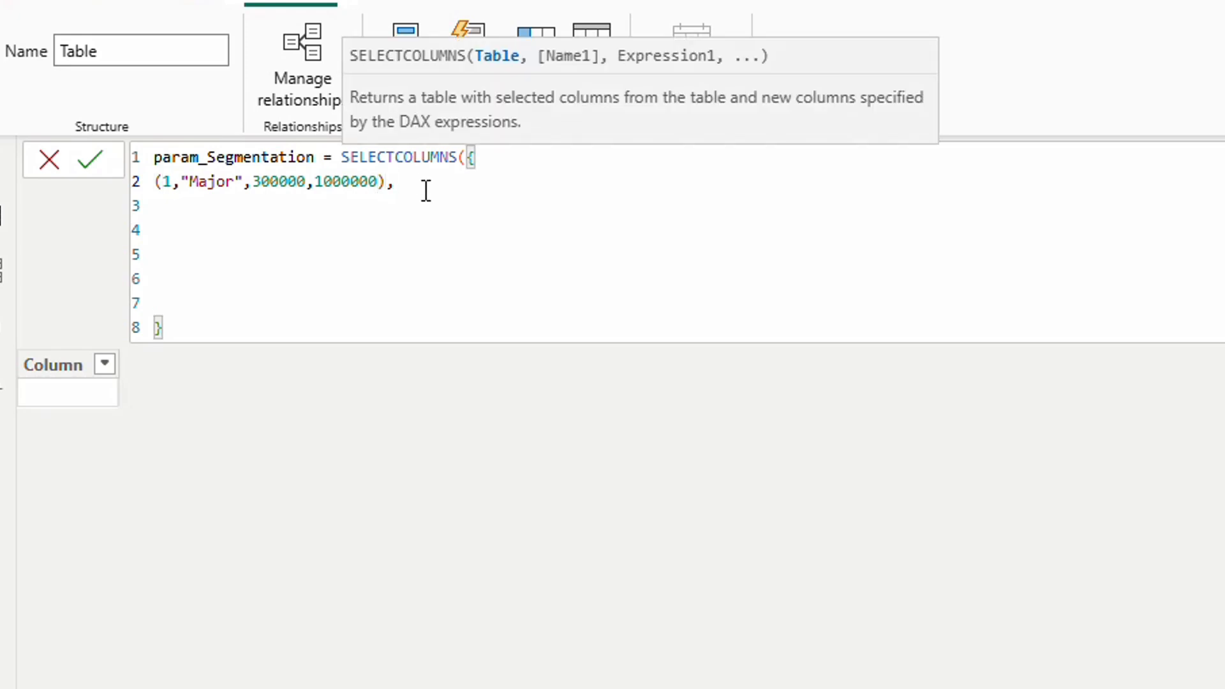
Step: Duplicate the "Major" row onto the next three lines of the constructor
{"action": "left_click_drag", "start_coordinate": [450, 185], "coordinate": [156, 181]}
{"action": "key", "text": "ctrl+c"}
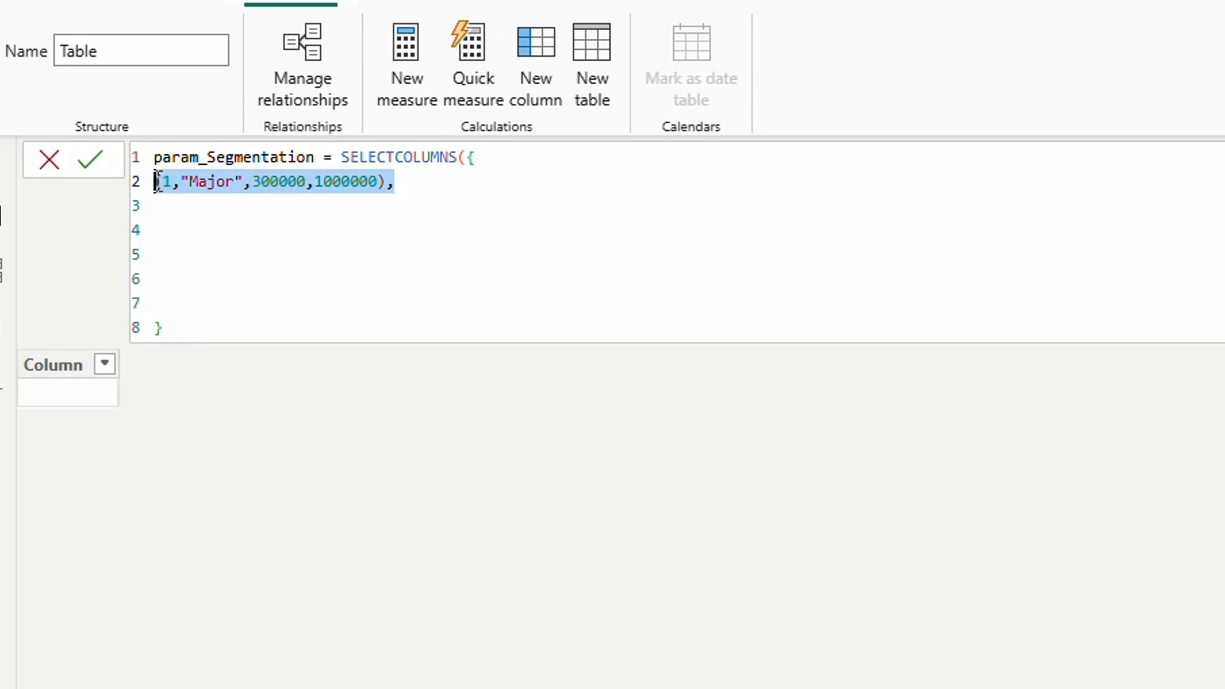
{"action": "left_click", "coordinate": [224, 212]}
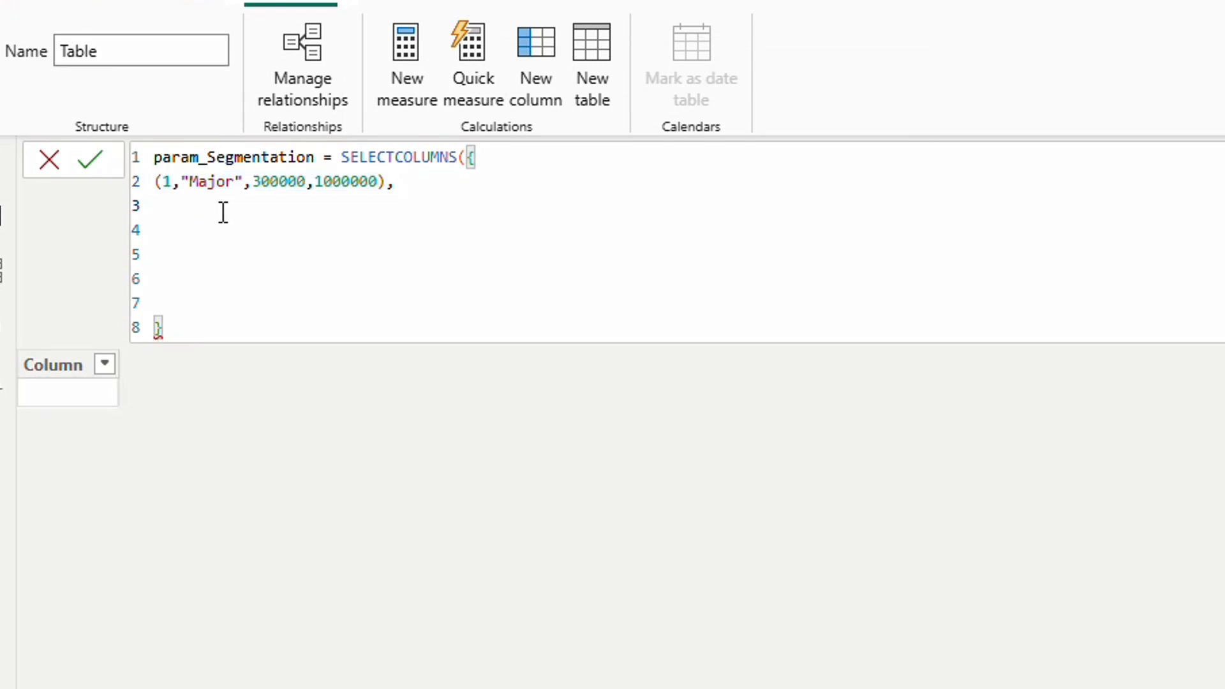
{"action": "key", "text": "ctrl+v"}
{"action": "left_click", "coordinate": [211, 230]}
{"action": "key", "text": "ctrl+v"}
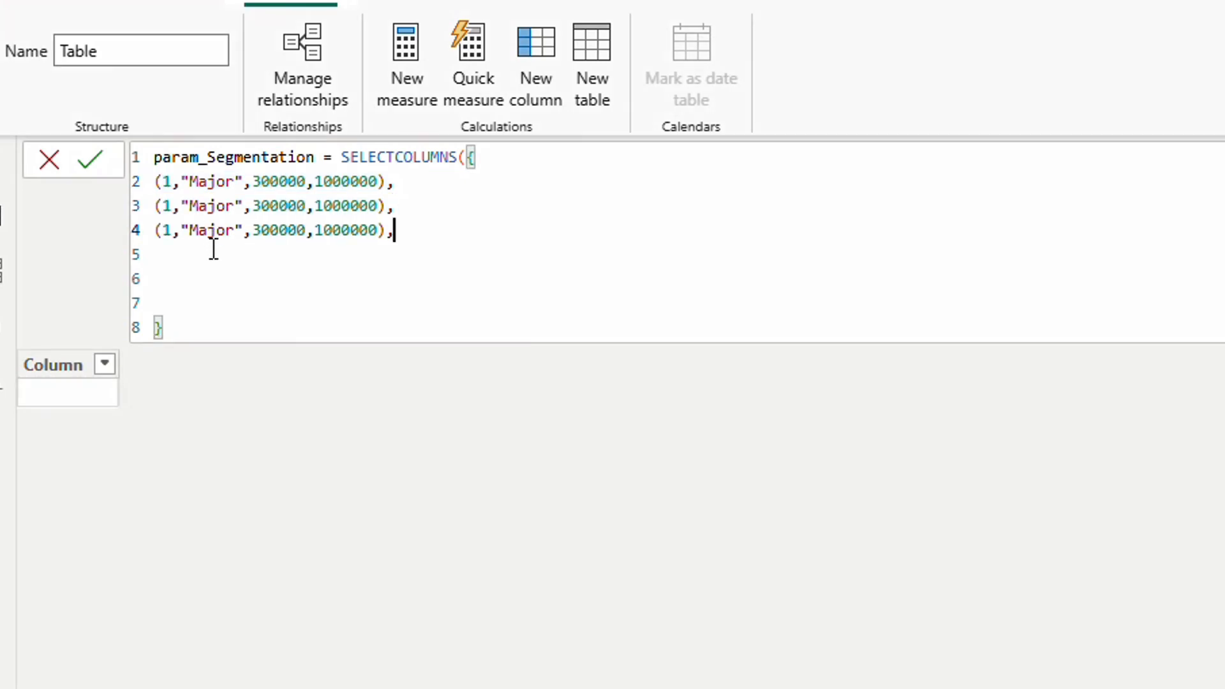
{"action": "left_click", "coordinate": [213, 254]}
{"action": "key", "text": "ctrl+v"}
Step: Renumber the three copied rows as 2, 3 and 4
{"action": "left_click", "coordinate": [170, 206]}
{"action": "double_click", "coordinate": [167, 206]}
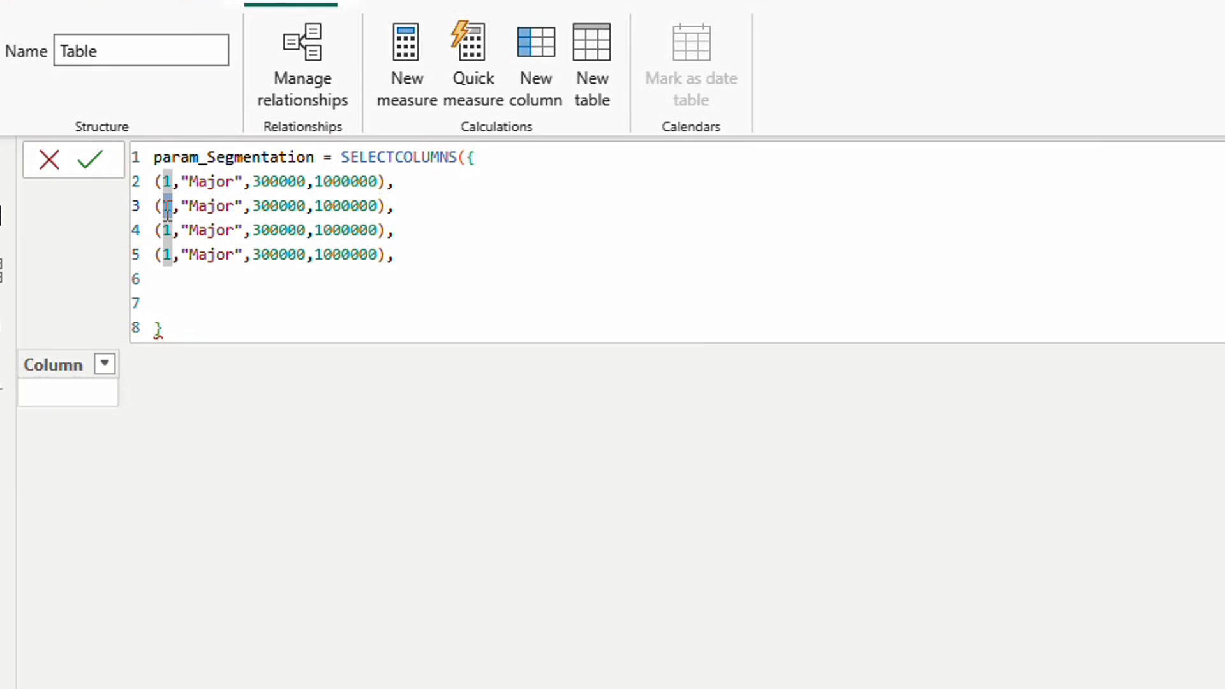
{"action": "type", "text": "2"}
{"action": "double_click", "coordinate": [167, 230]}
{"action": "type", "text": "3"}
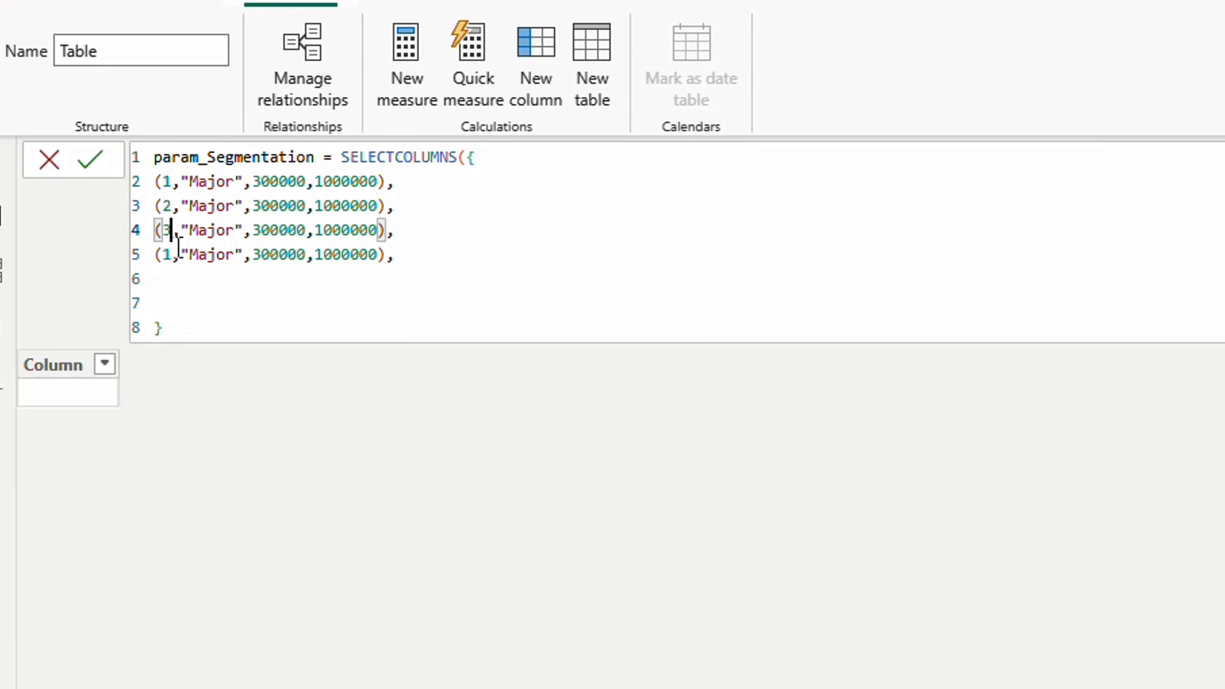
{"action": "double_click", "coordinate": [168, 254]}
{"action": "type", "text": "4"}
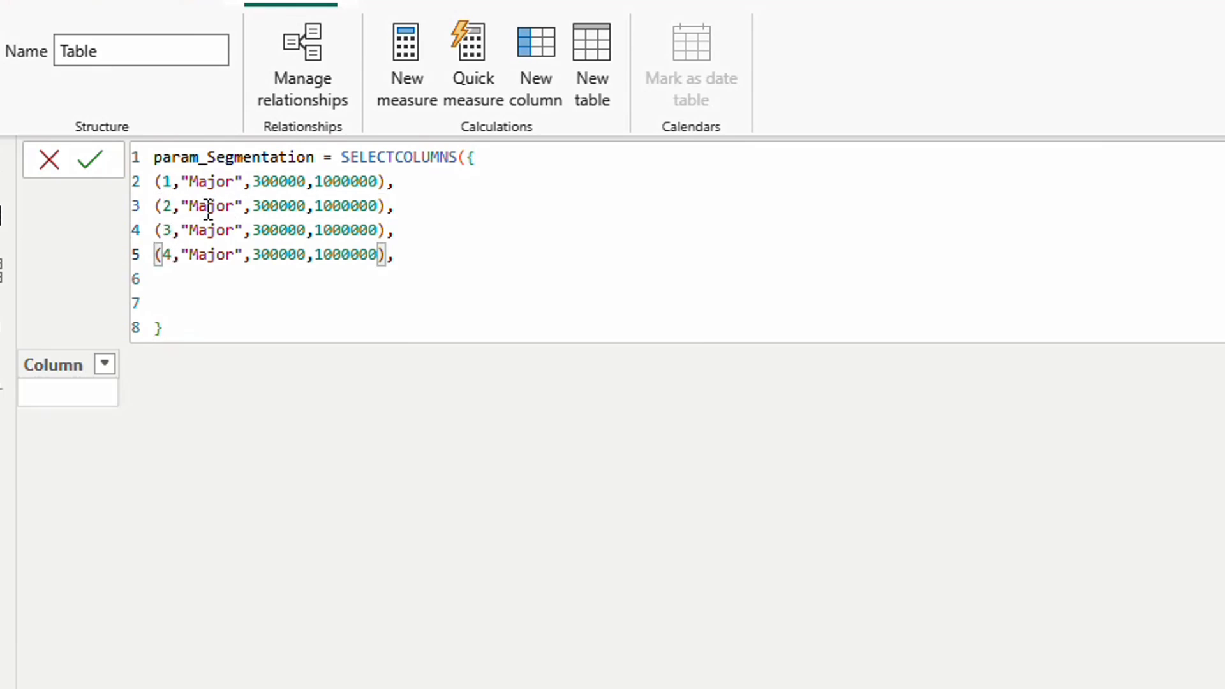
Step: Change the segment names in rows 2, 3 and 4 to "Important", "Potential" and "Low Touch"
{"action": "double_click", "coordinate": [210, 206]}
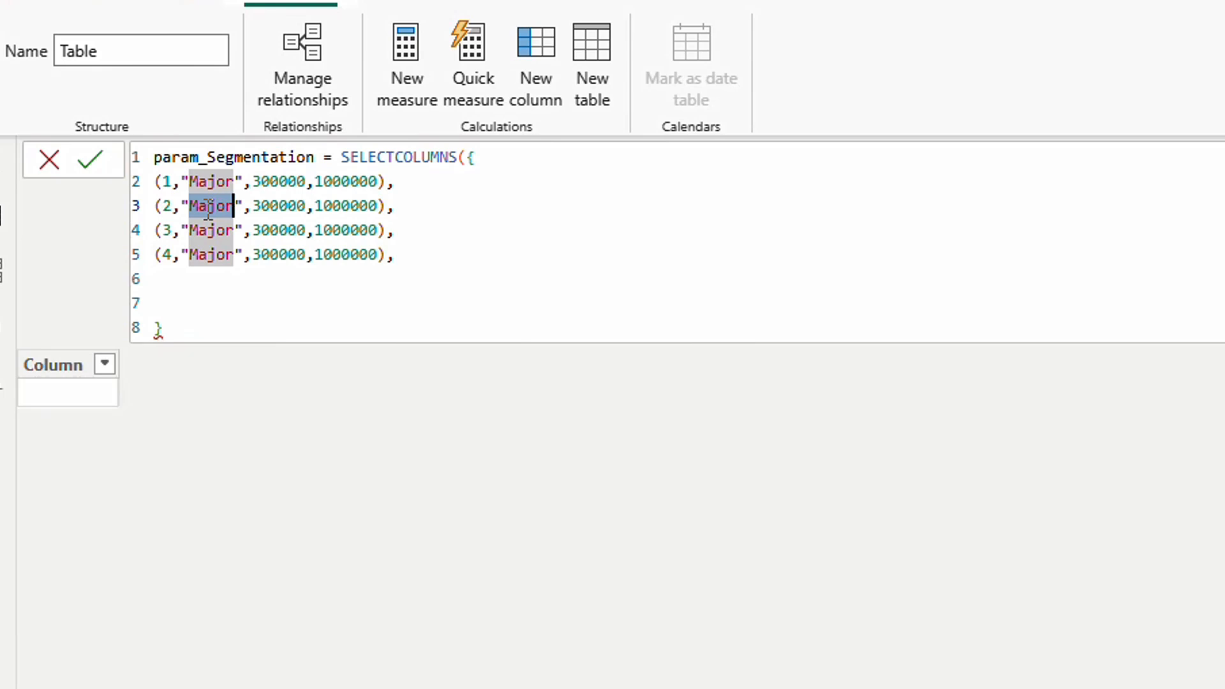
{"action": "type", "text": "Impo"}
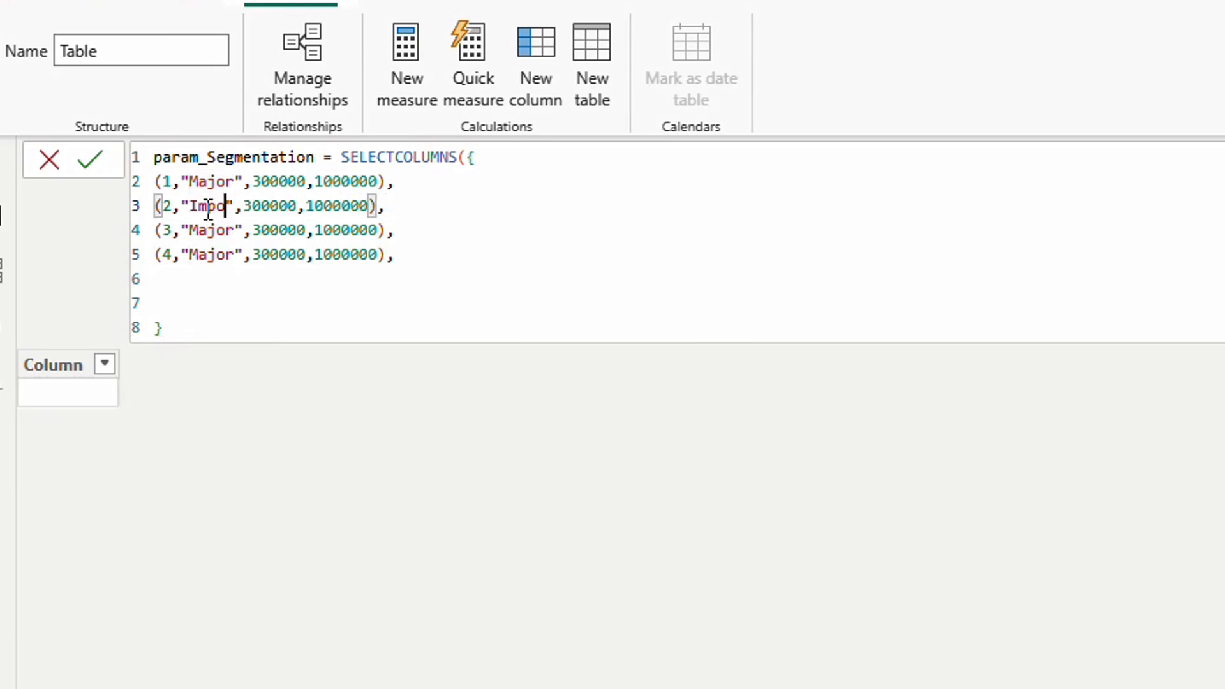
{"action": "type", "text": "rtant"}
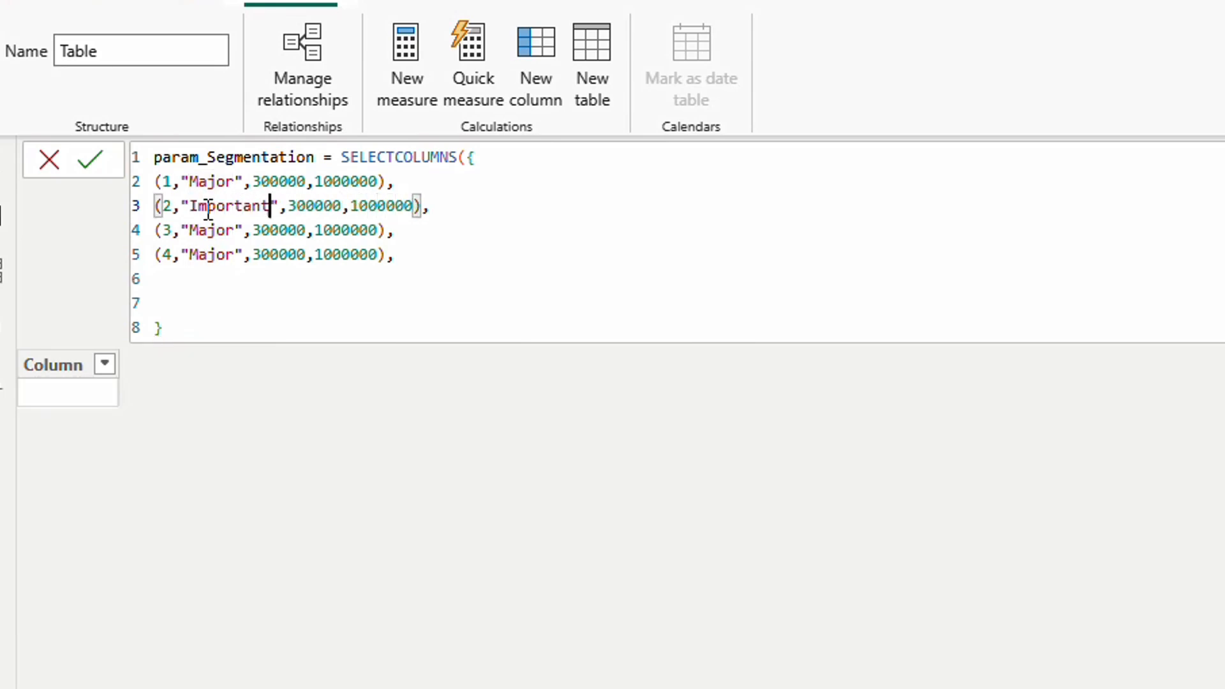
{"action": "double_click", "coordinate": [211, 228]}
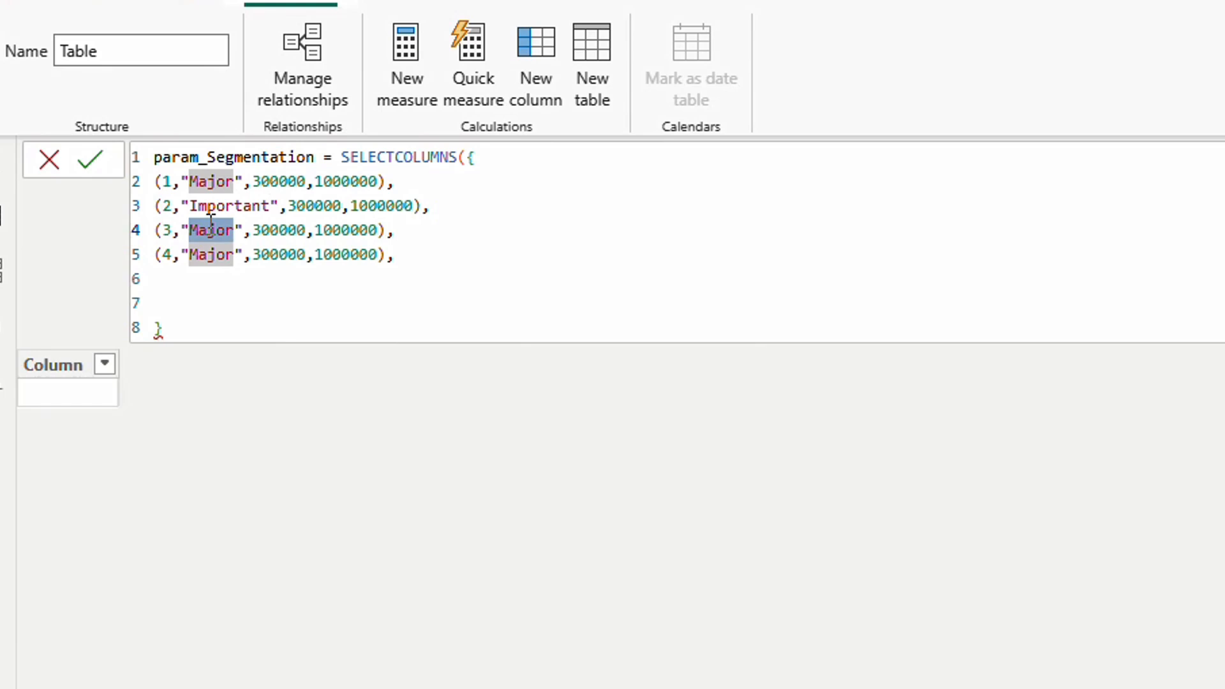
{"action": "type", "text": "Potential"}
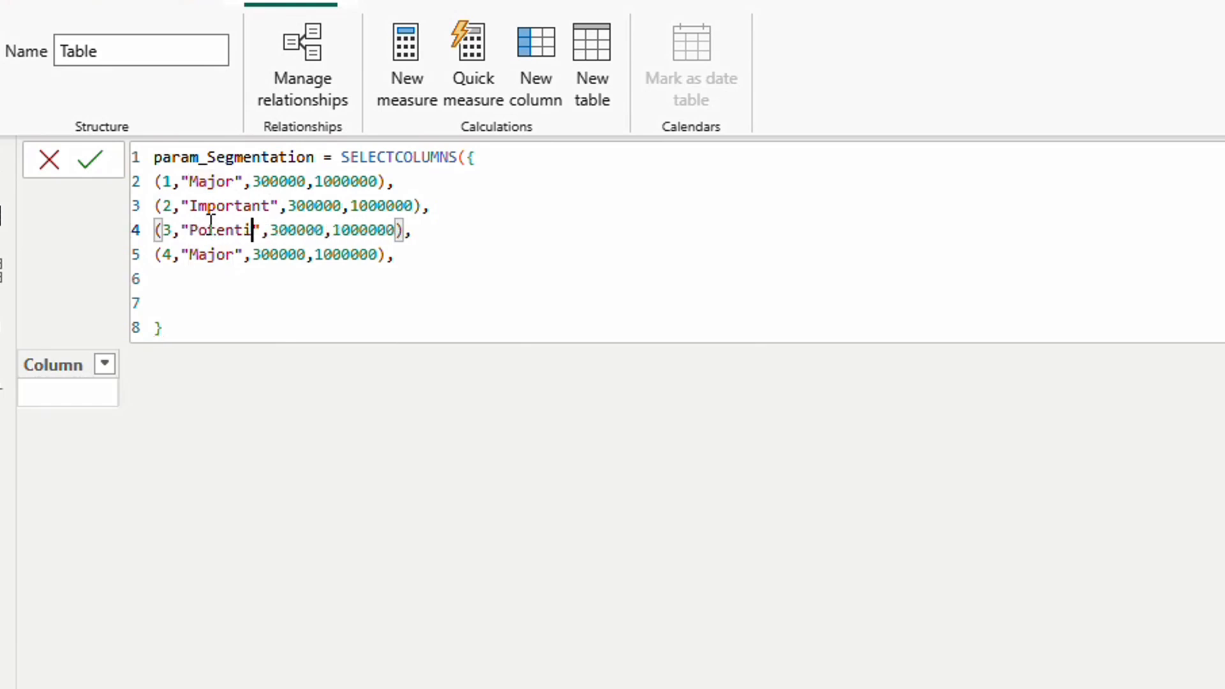
{"action": "double_click", "coordinate": [208, 253]}
{"action": "type", "text": "Low Touc"}
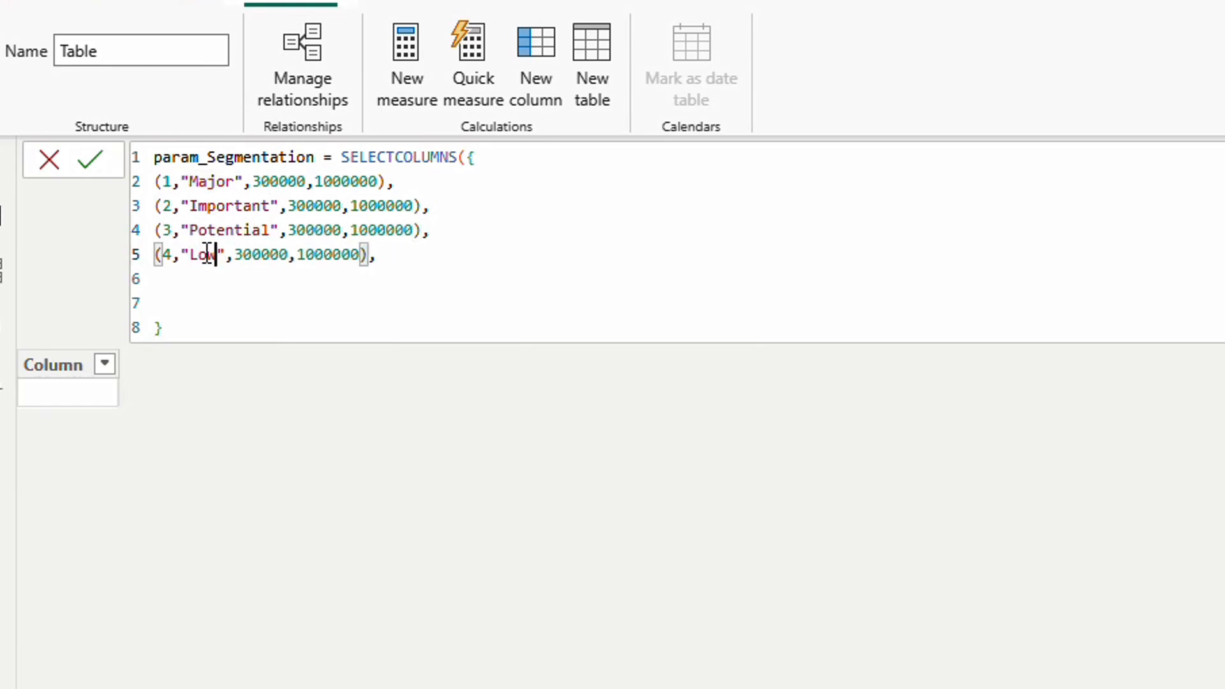
{"action": "type", "text": "h"}
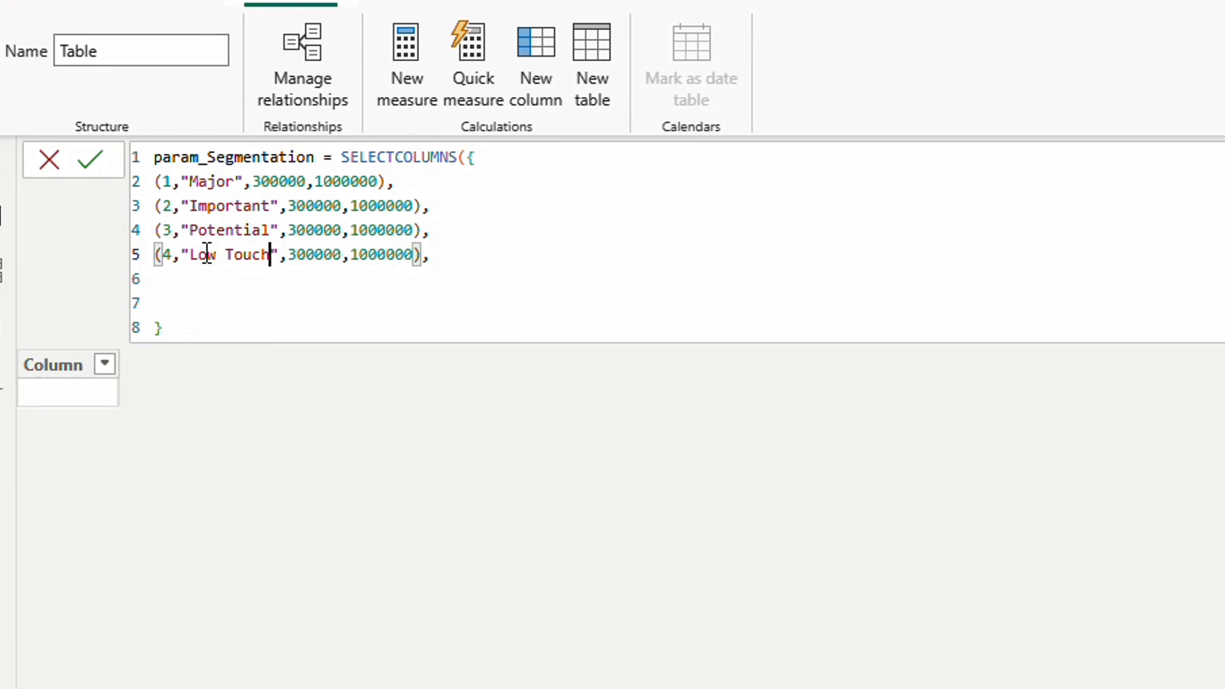
Step: Remove the trailing comma after the "Low Touch" row and delete one blank line above the closing brace
{"action": "left_click", "coordinate": [434, 254]}
{"action": "key", "text": "BackSpace"}
{"action": "key", "text": "Down"}
{"action": "key", "text": "Down"}
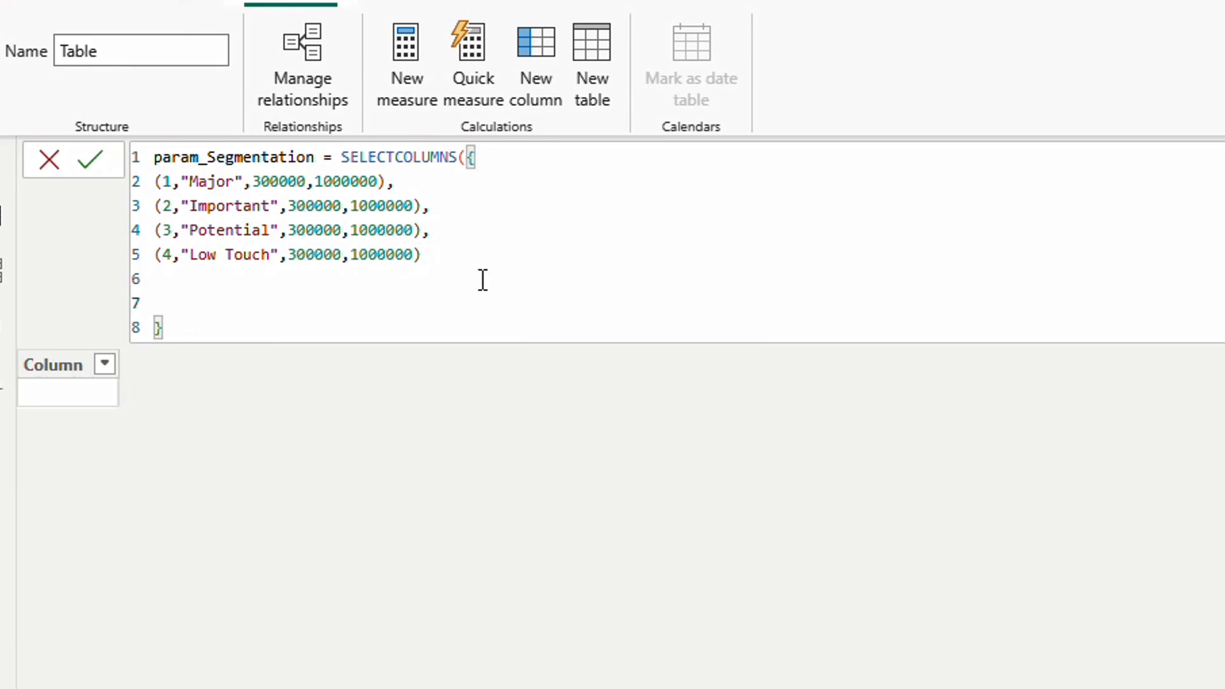
{"action": "key", "text": "BackSpace"}
{"action": "key", "text": "Down"}
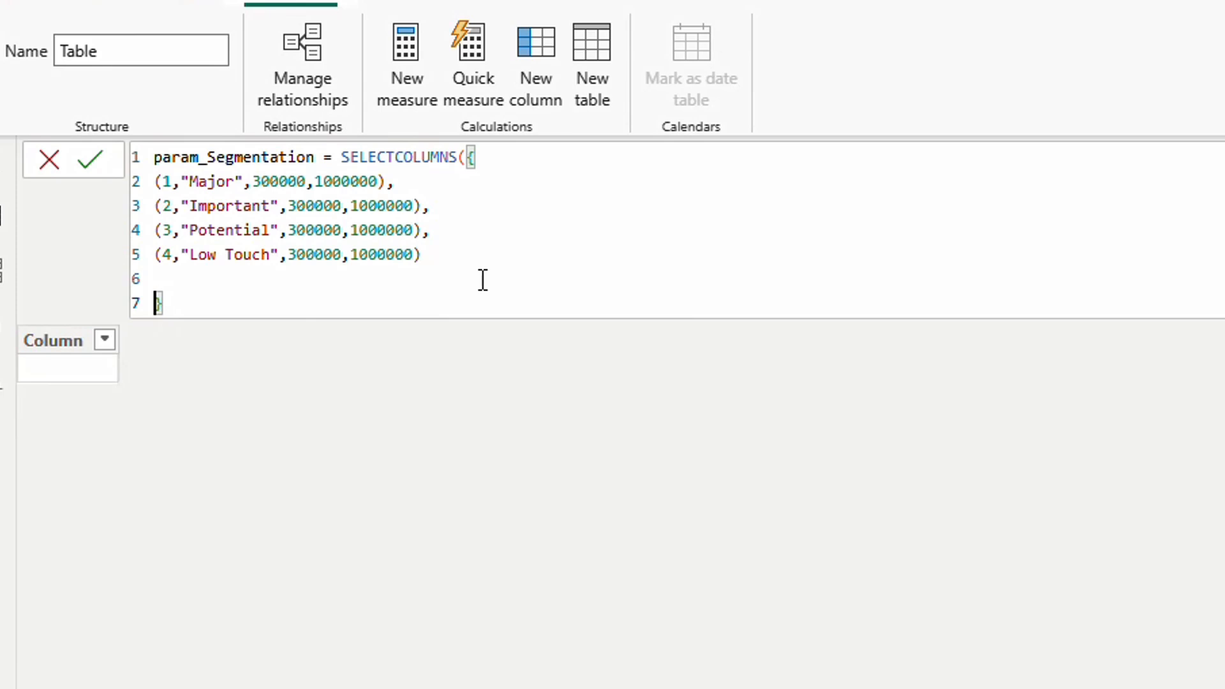
Step: After the closing brace, add the first output column as "ID", [Value1], with separating commas before and after it
{"action": "key", "text": "Right"}
{"action": "type", "text": ","}
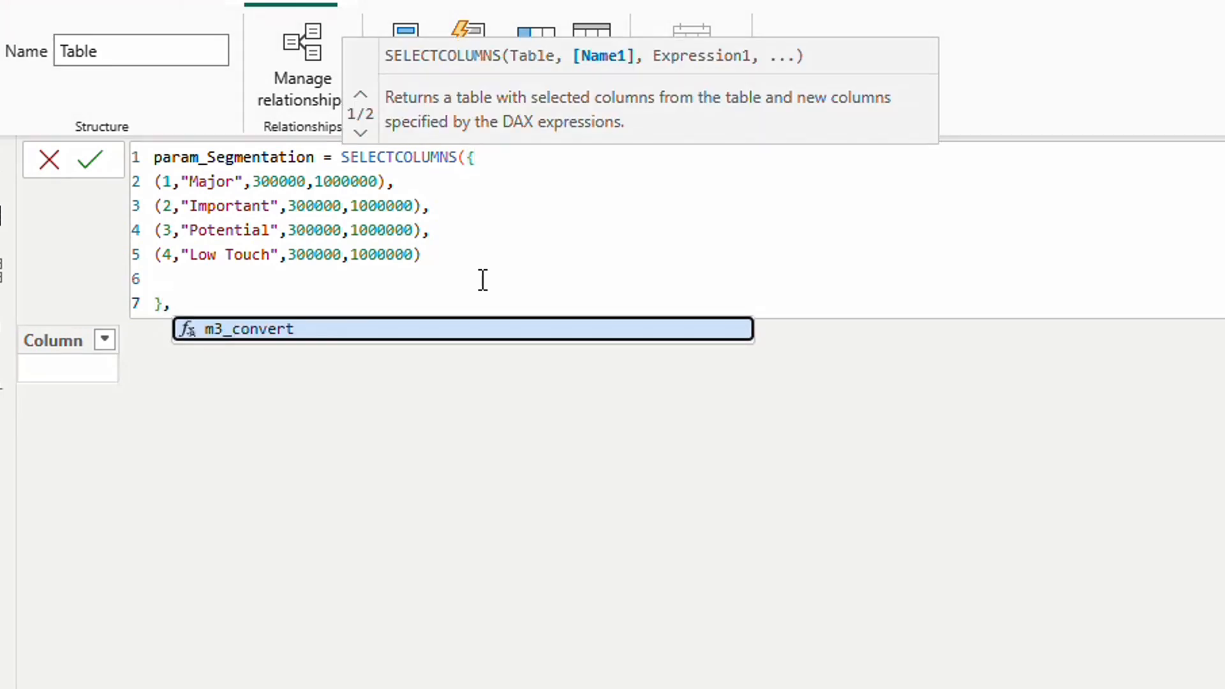
{"action": "type", "text": " \"ID\""}
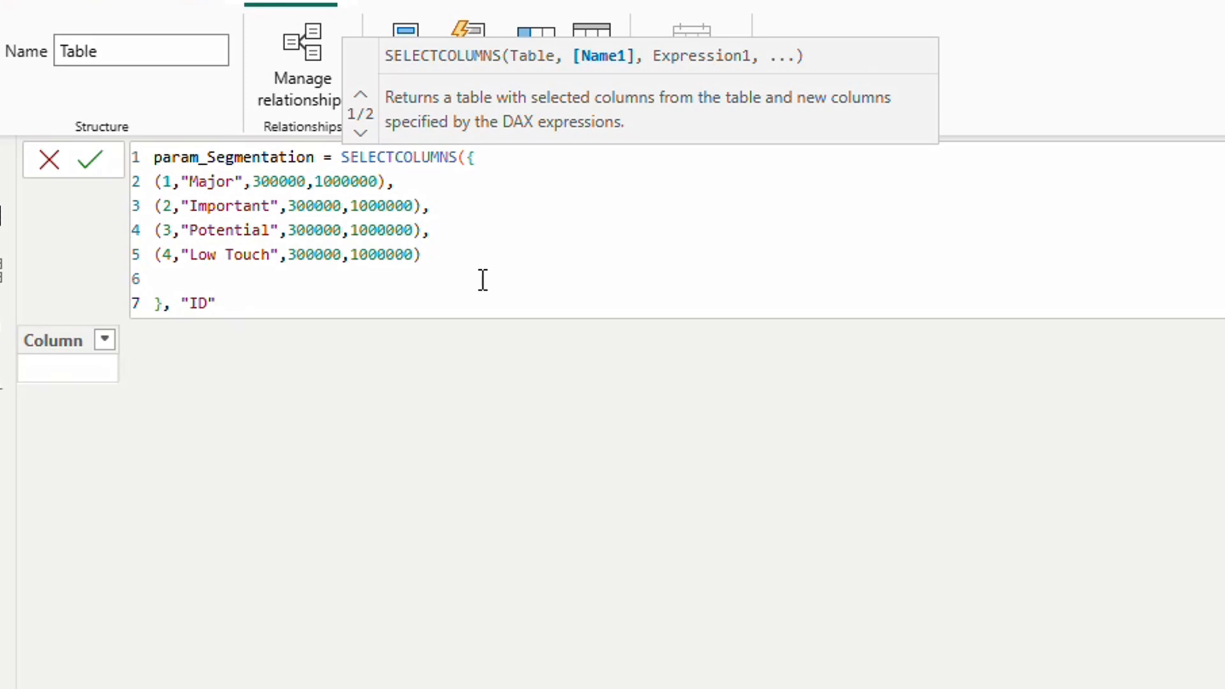
{"action": "type", "text": ", "}
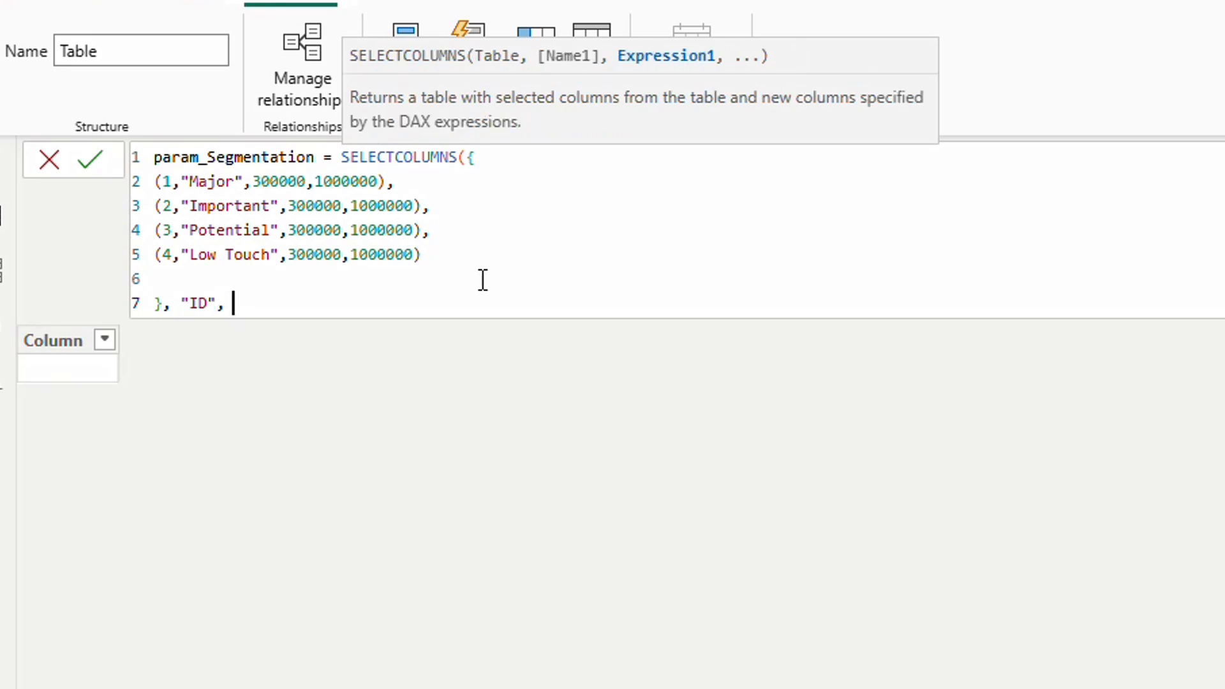
{"action": "type", "text": "val"}
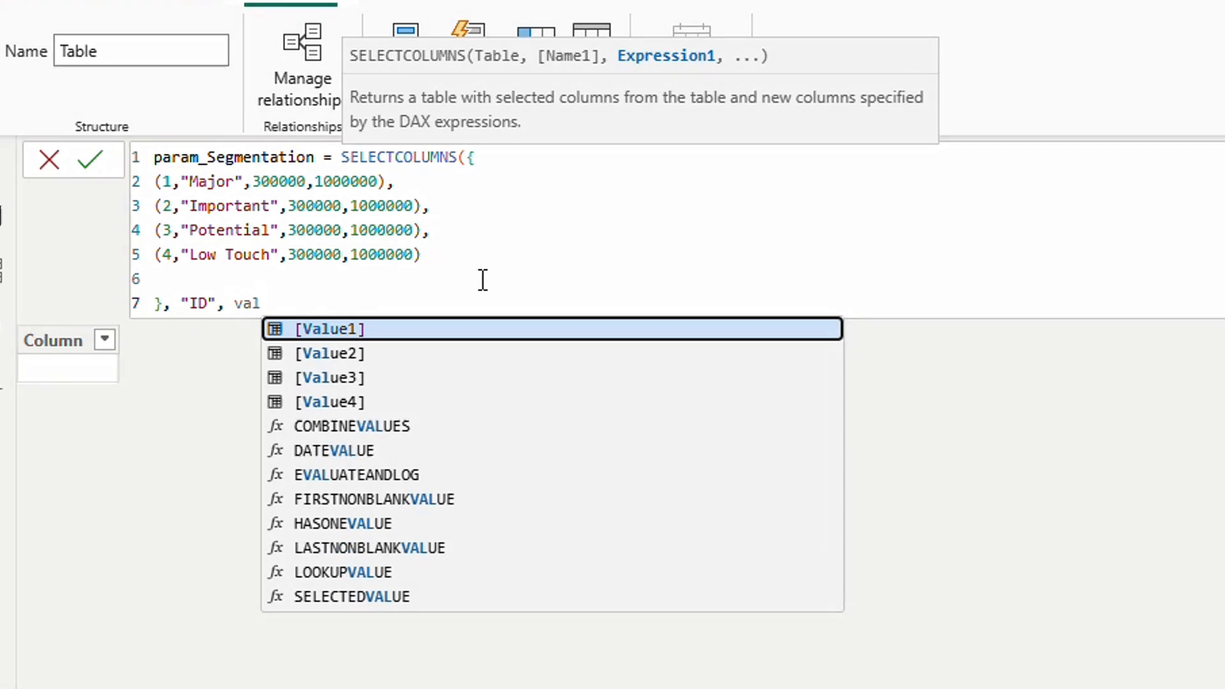
{"action": "key", "text": "Tab"}
{"action": "double_click", "coordinate": [276, 303]}
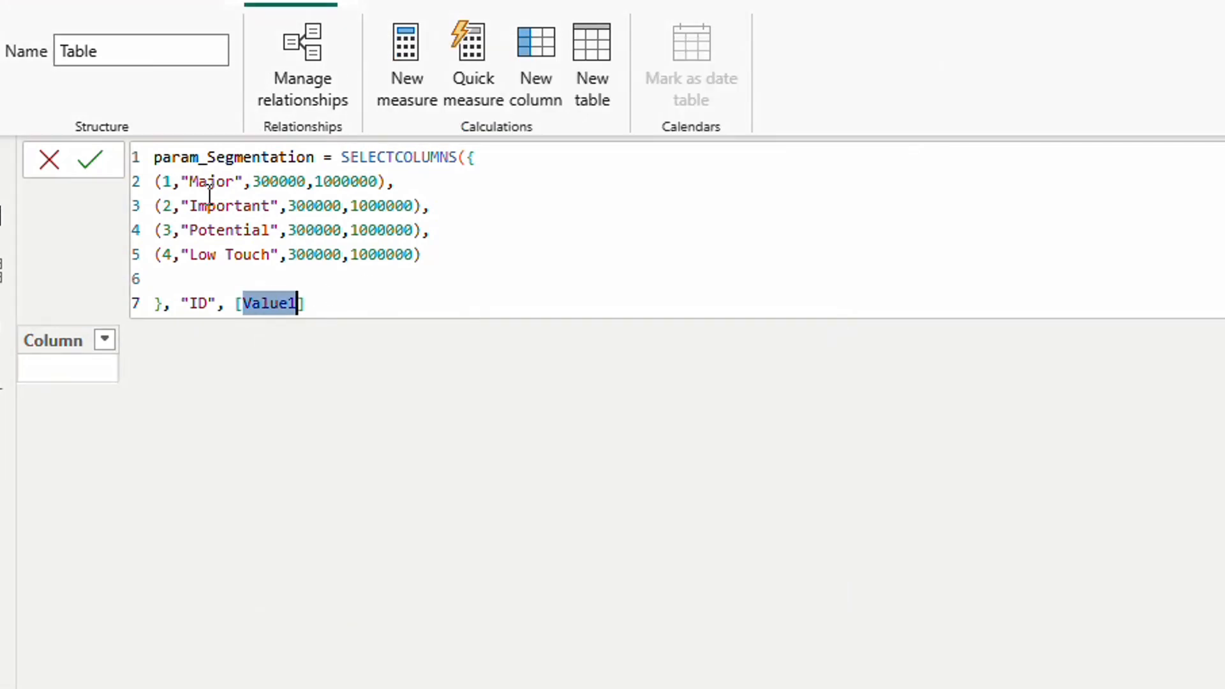
{"action": "double_click", "coordinate": [164, 182]}
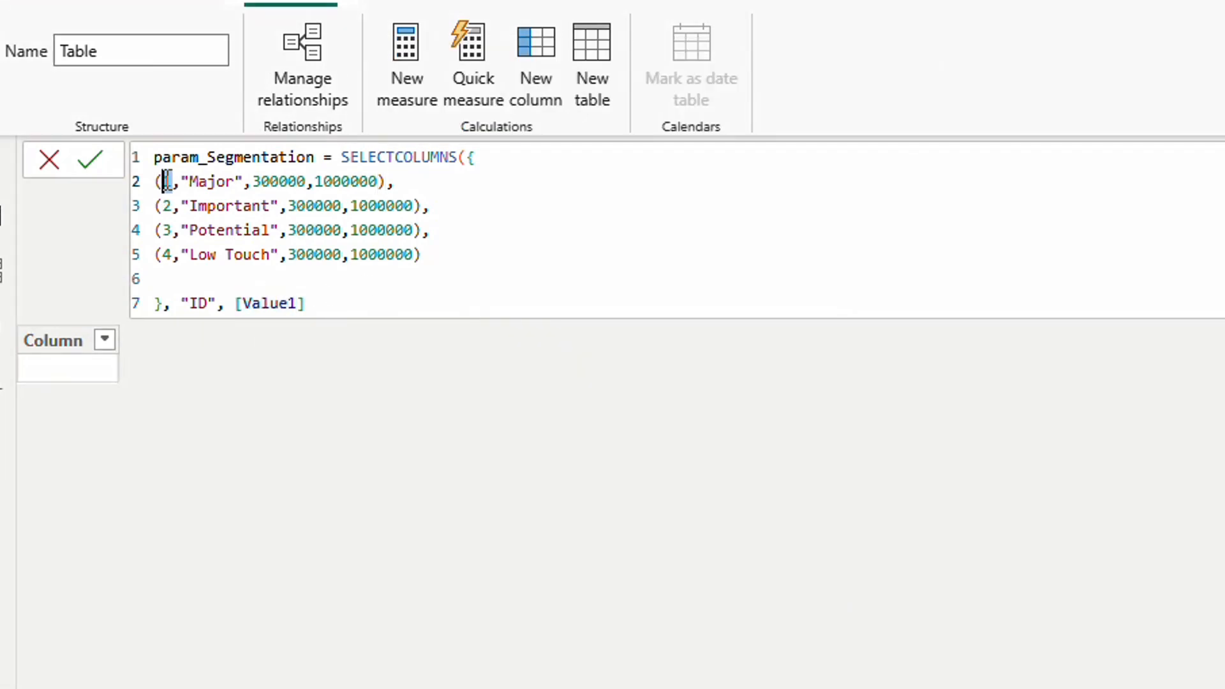
{"action": "left_click", "coordinate": [344, 304]}
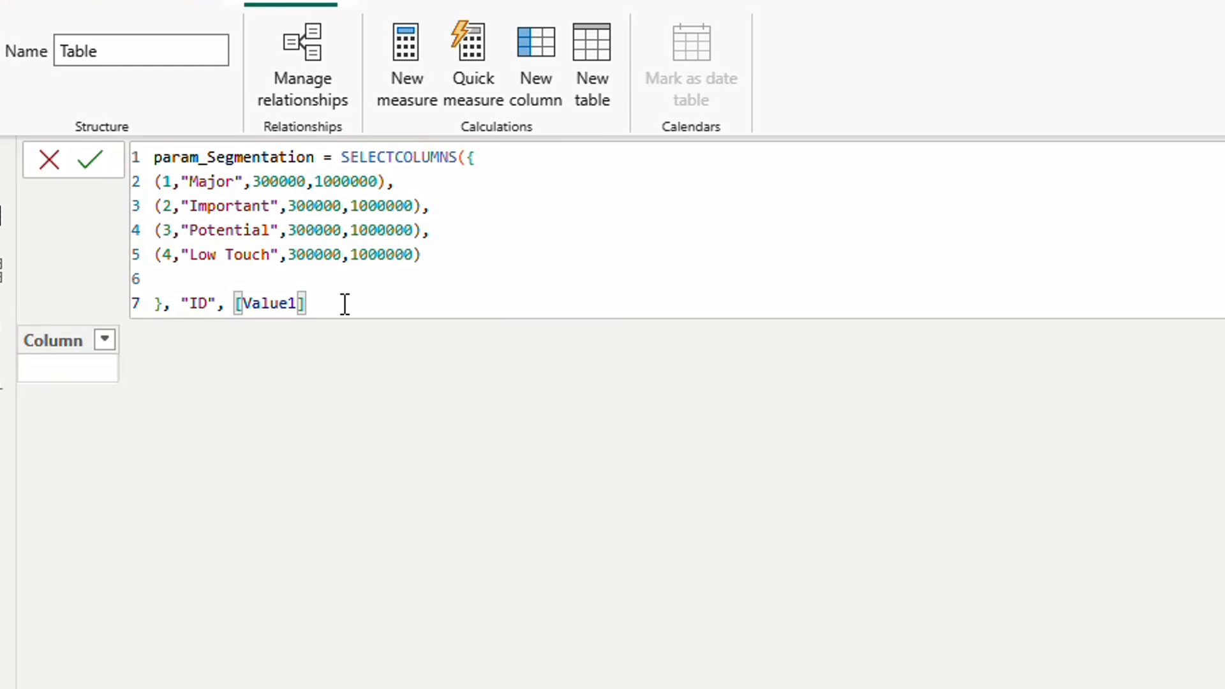
{"action": "type", "text": ","}
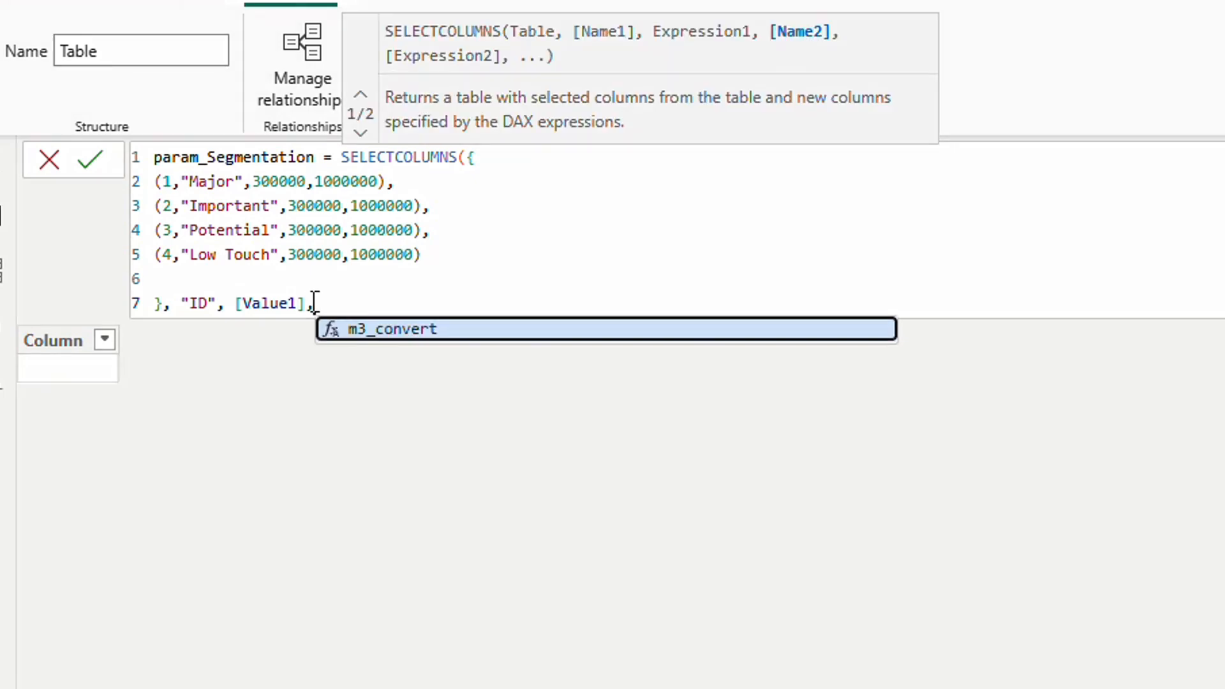
{"action": "key", "text": "Escape"}
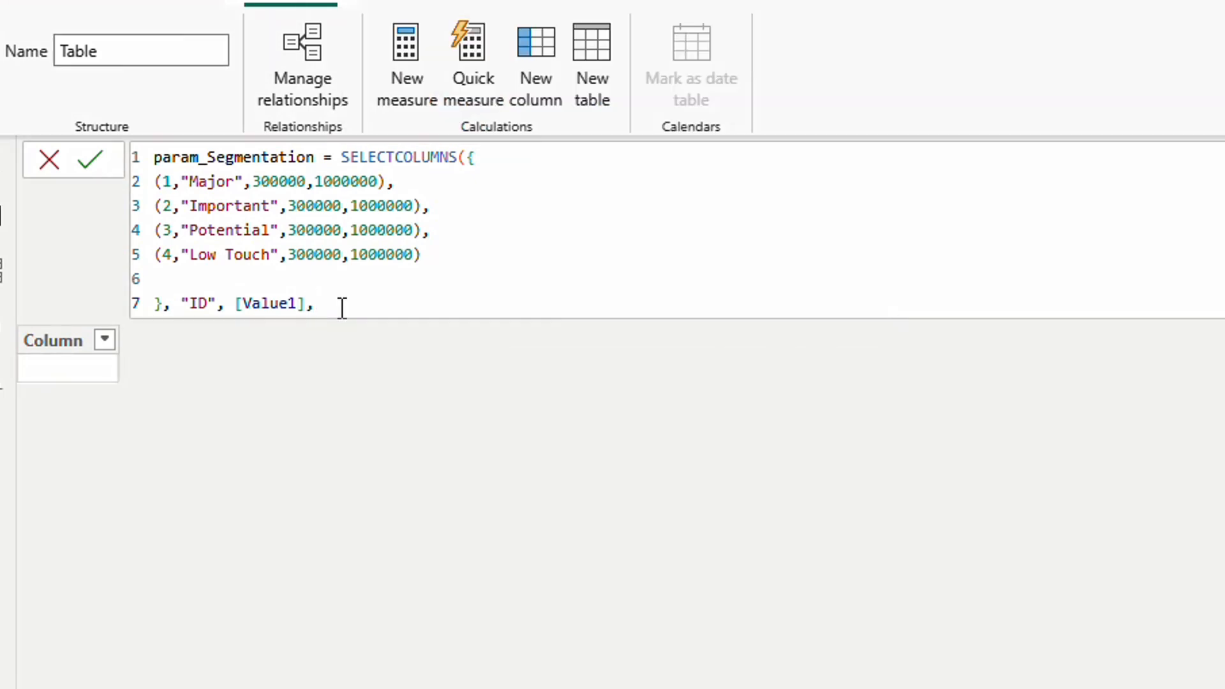
Step: Duplicate the "ID", [Value1], pair onto three new lines below it
{"action": "key", "text": "shift+Return"}
{"action": "left_click_drag", "start_coordinate": [369, 305], "coordinate": [183, 304]}
{"action": "key", "text": "ctrl+c"}
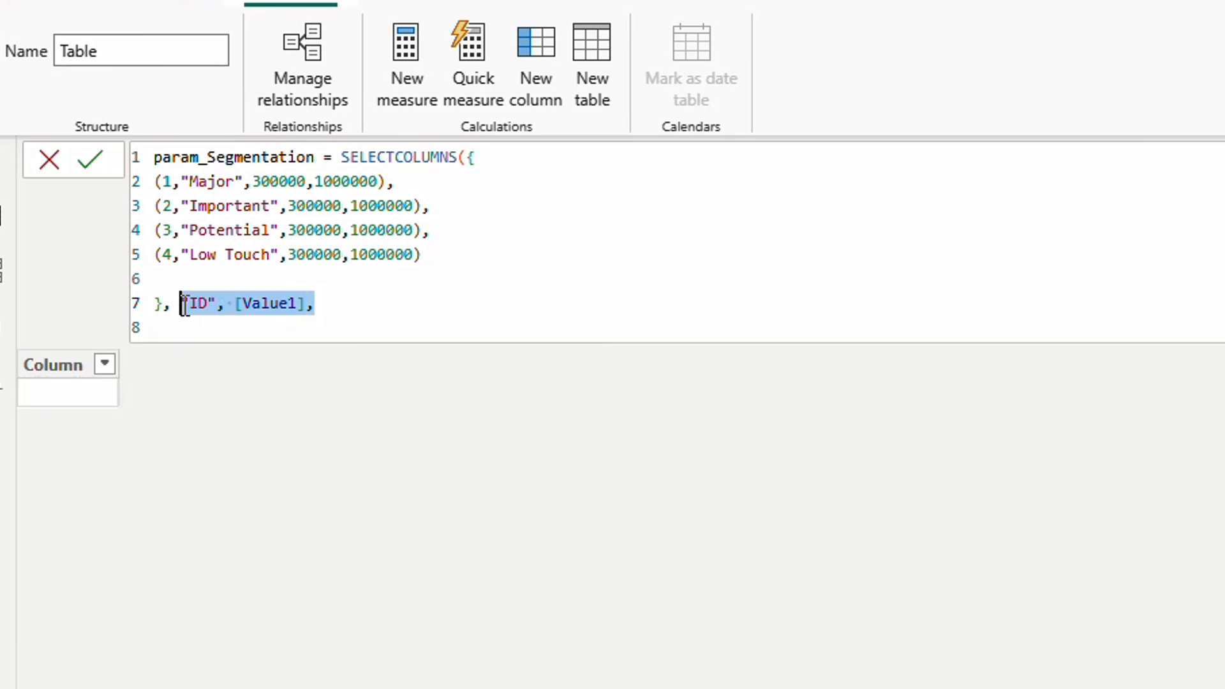
{"action": "left_click", "coordinate": [204, 330]}
{"action": "key", "text": "ctrl+v"}
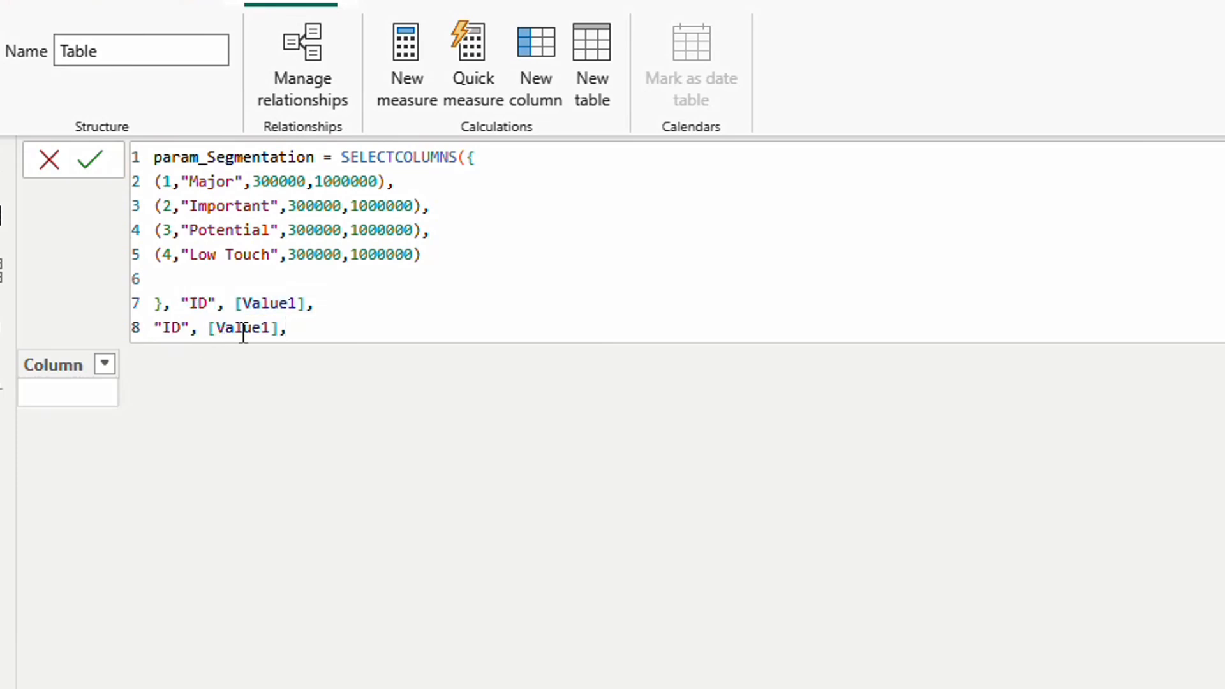
{"action": "key", "text": "Return"}
{"action": "key", "text": "ctrl+v"}
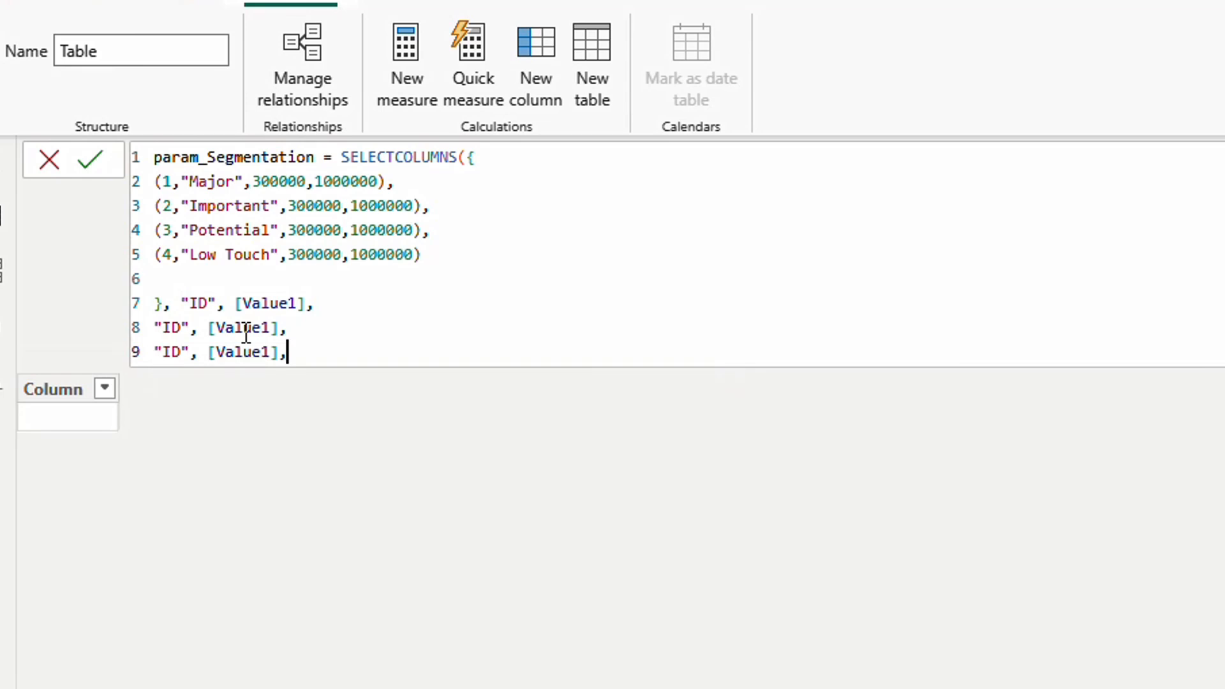
{"action": "key", "text": "Return"}
{"action": "key", "text": "ctrl+v"}
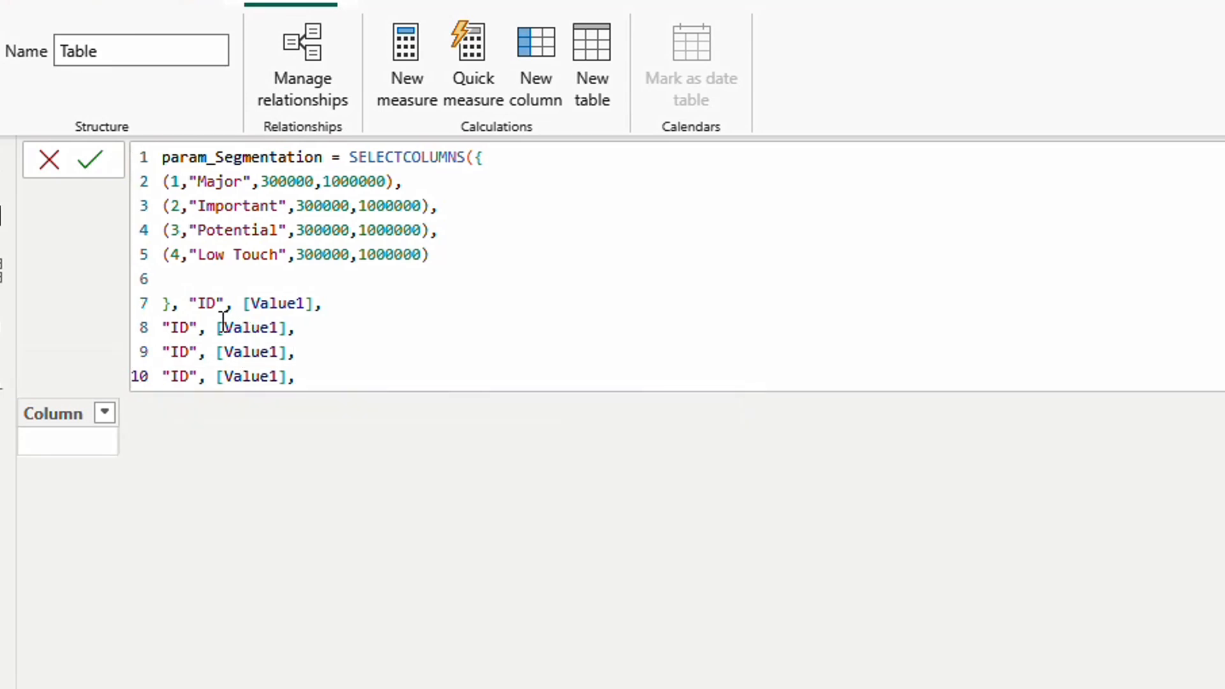
Step: Rename the three copied output columns as "Segment", "Min" and "Max"
{"action": "double_click", "coordinate": [176, 327]}
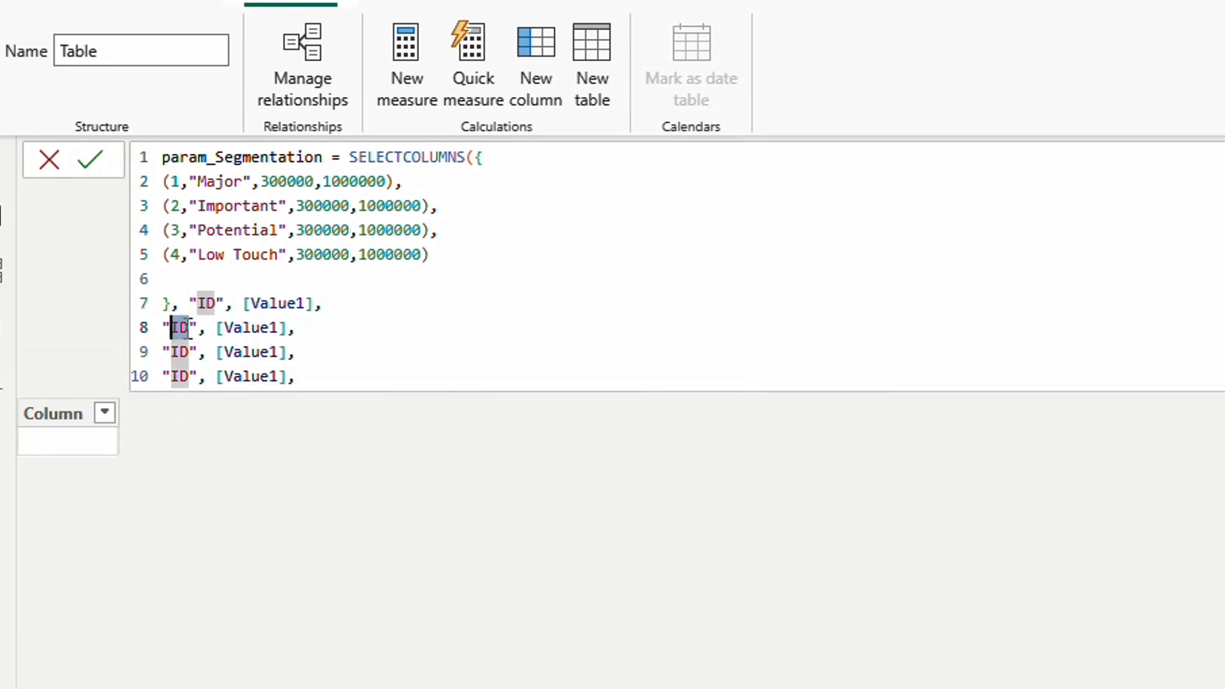
{"action": "type", "text": "Segment"}
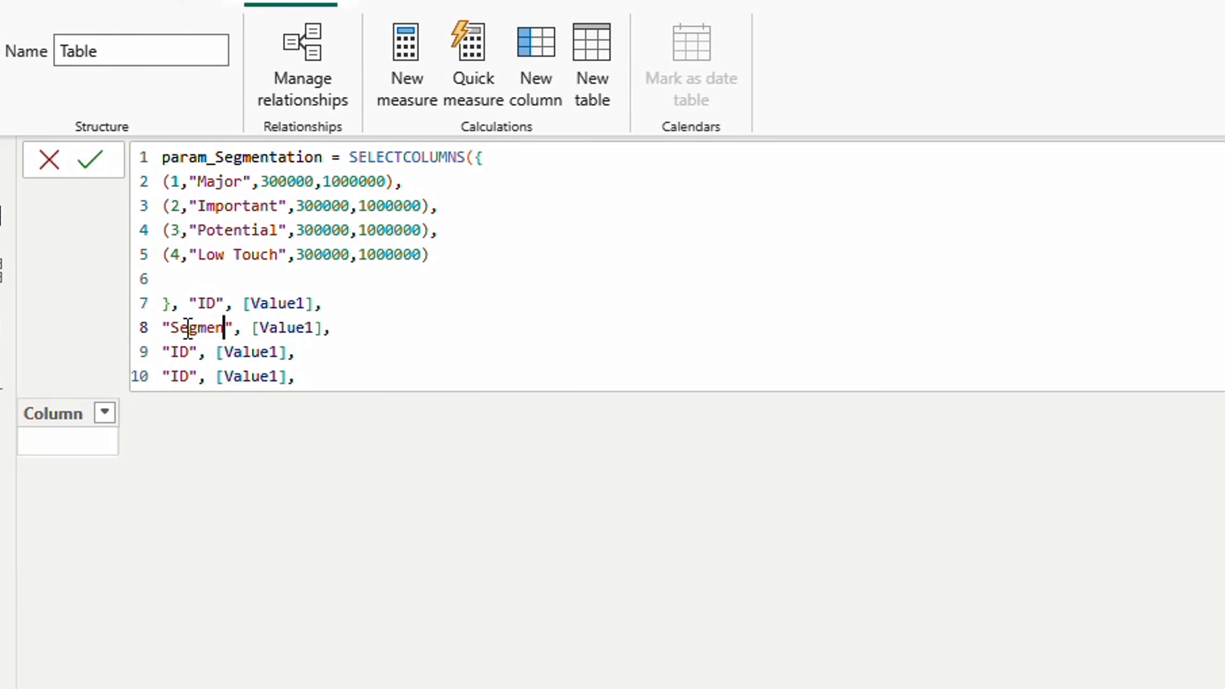
{"action": "double_click", "coordinate": [177, 351]}
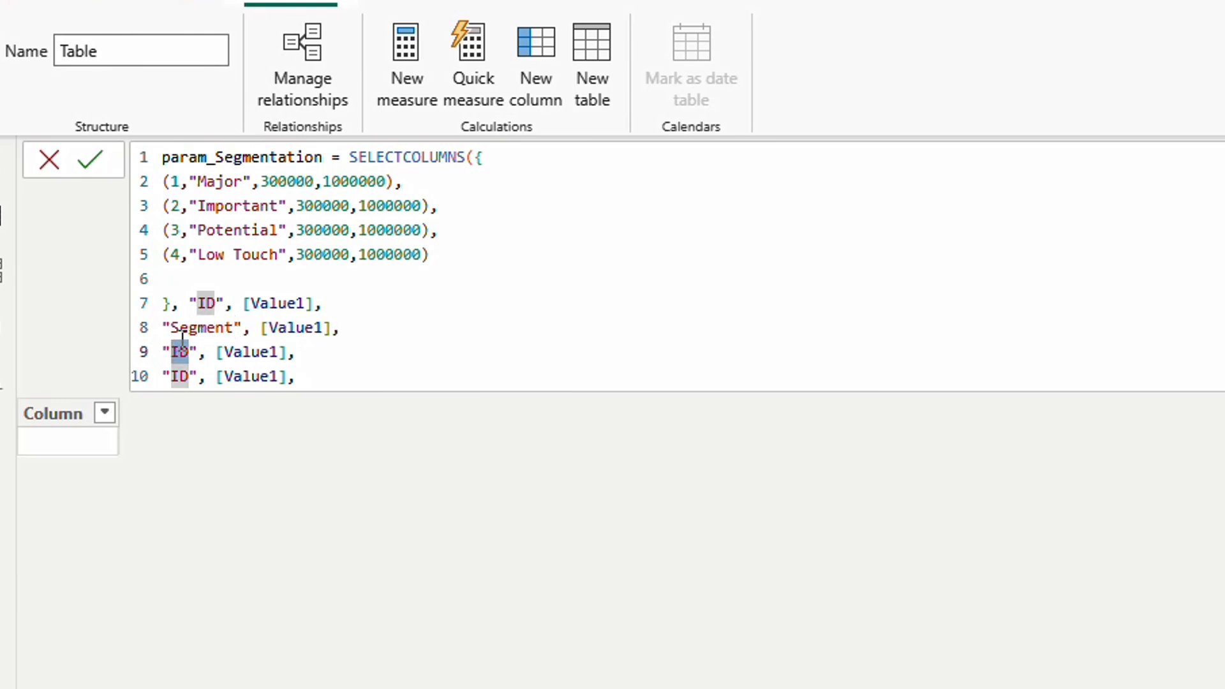
{"action": "type", "text": "Min"}
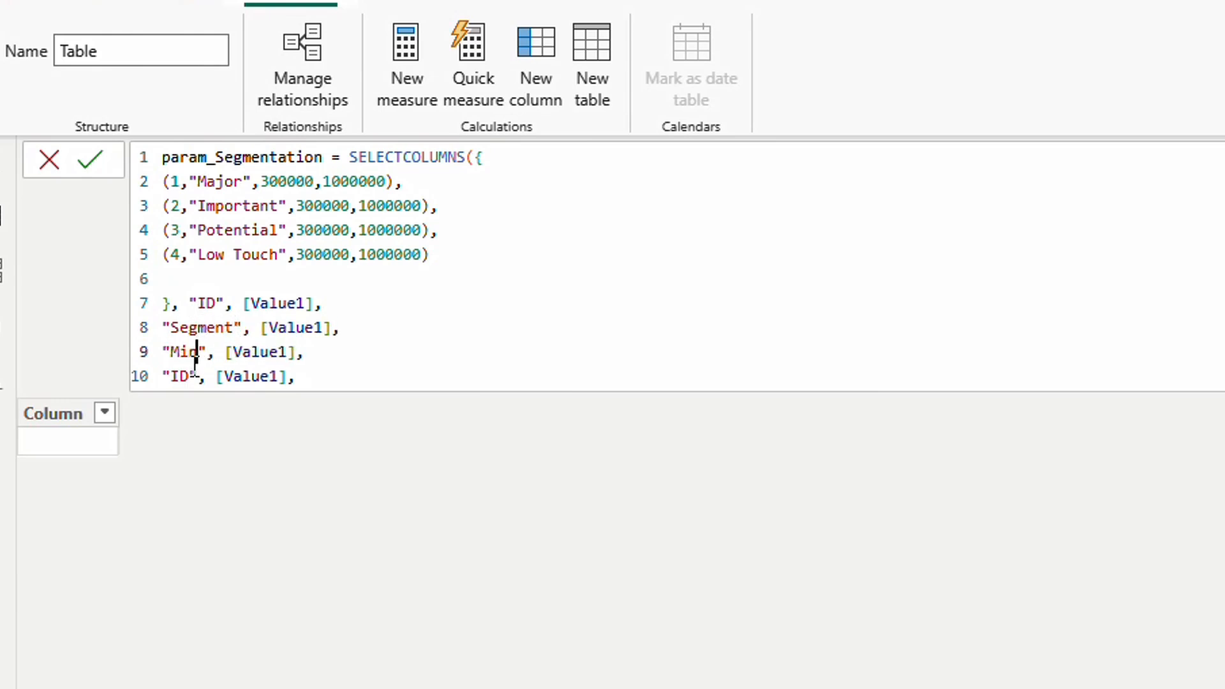
{"action": "double_click", "coordinate": [181, 376]}
{"action": "type", "text": "Max"}
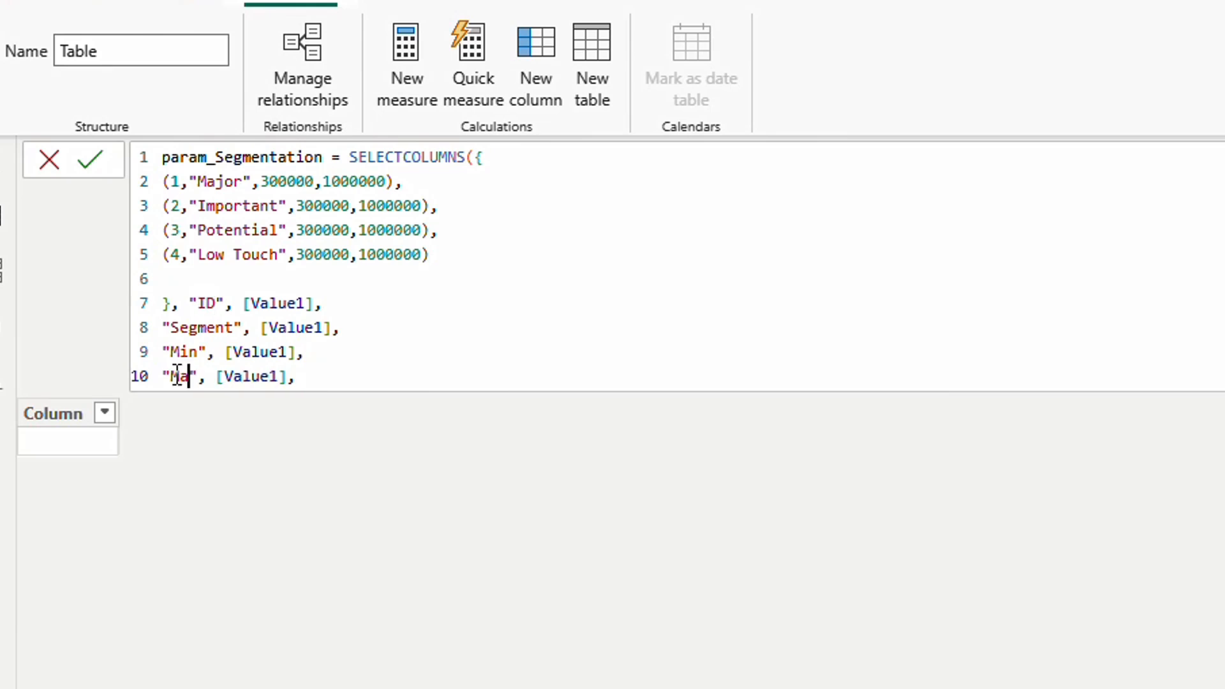
Step: Set the "Important" row's minimum to 100000 and its maximum to 300000, reusing the "Major" row's minimum
{"action": "double_click", "coordinate": [309, 203]}
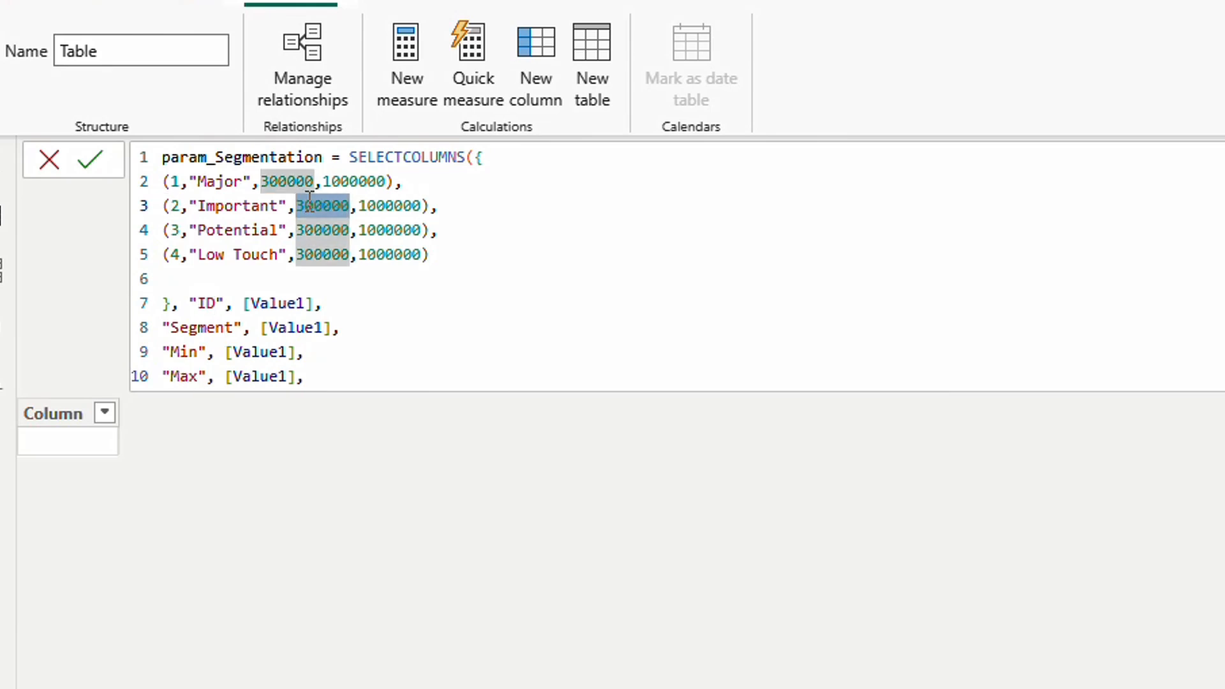
{"action": "type", "text": "100"}
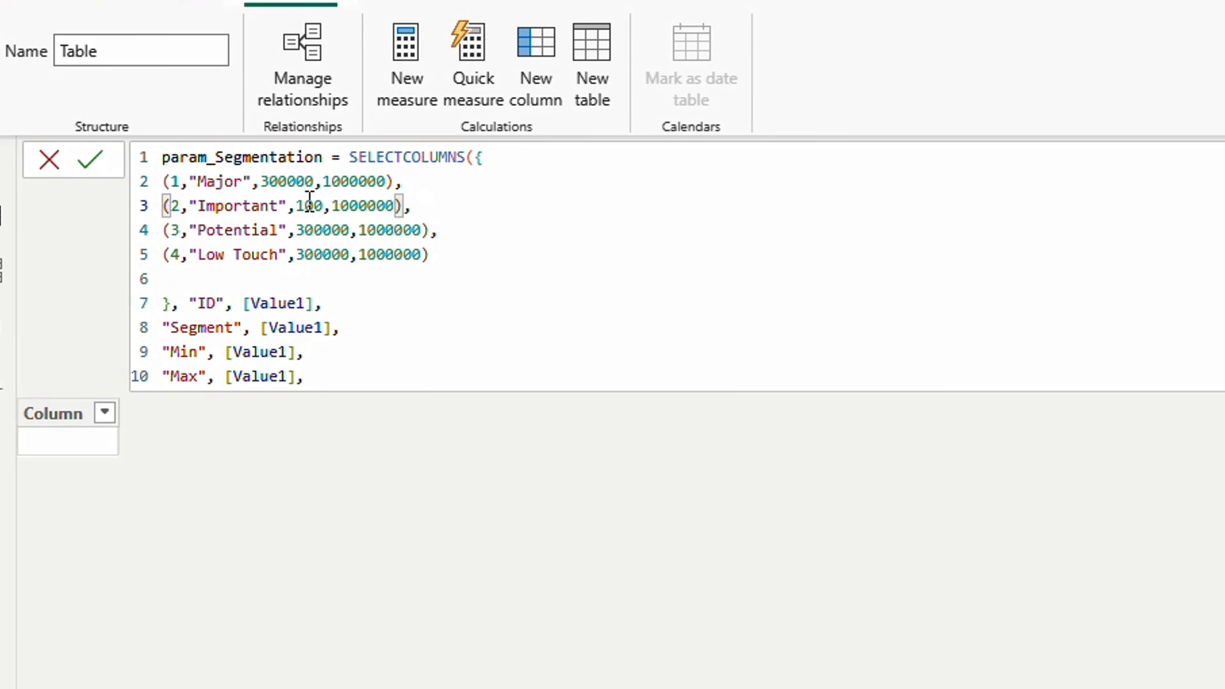
{"action": "type", "text": "000"}
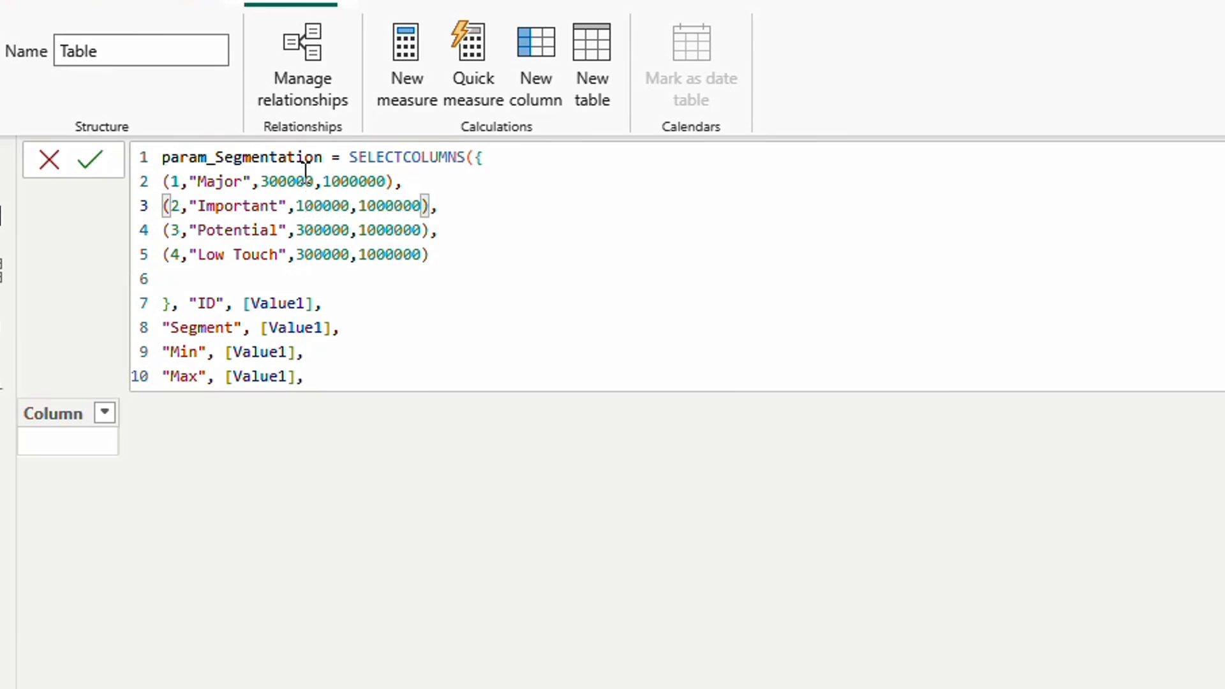
{"action": "double_click", "coordinate": [305, 181]}
{"action": "double_click", "coordinate": [304, 176]}
{"action": "key", "text": "ctrl+c"}
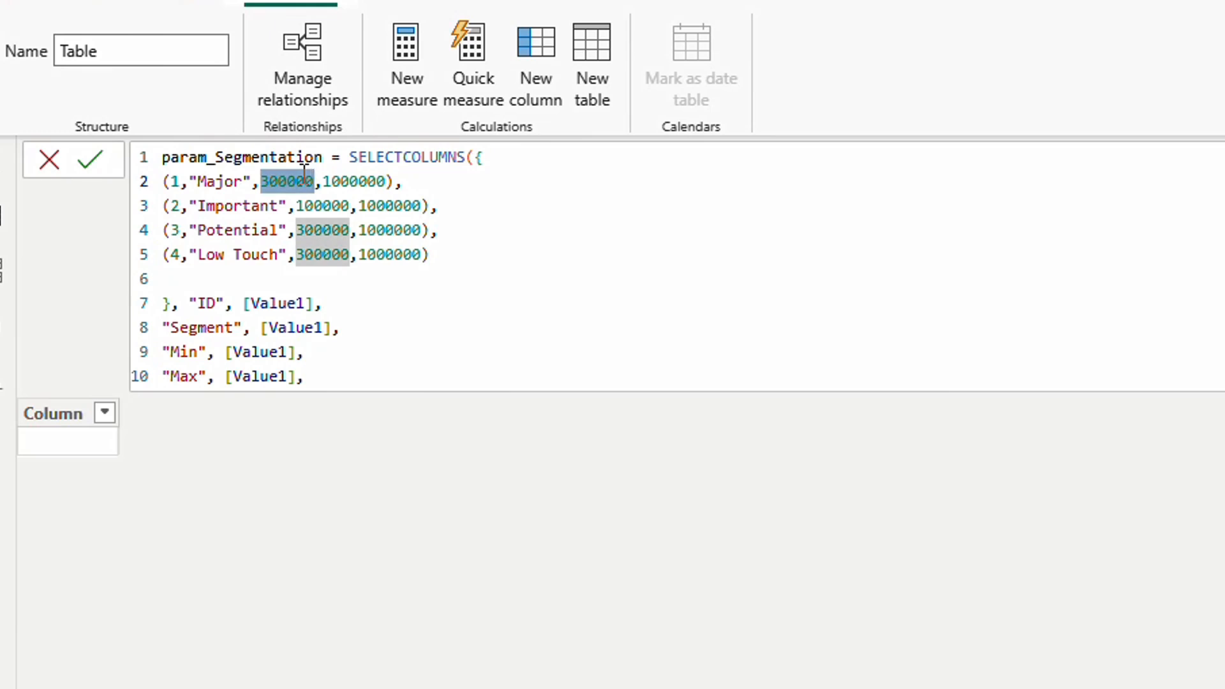
{"action": "double_click", "coordinate": [399, 205]}
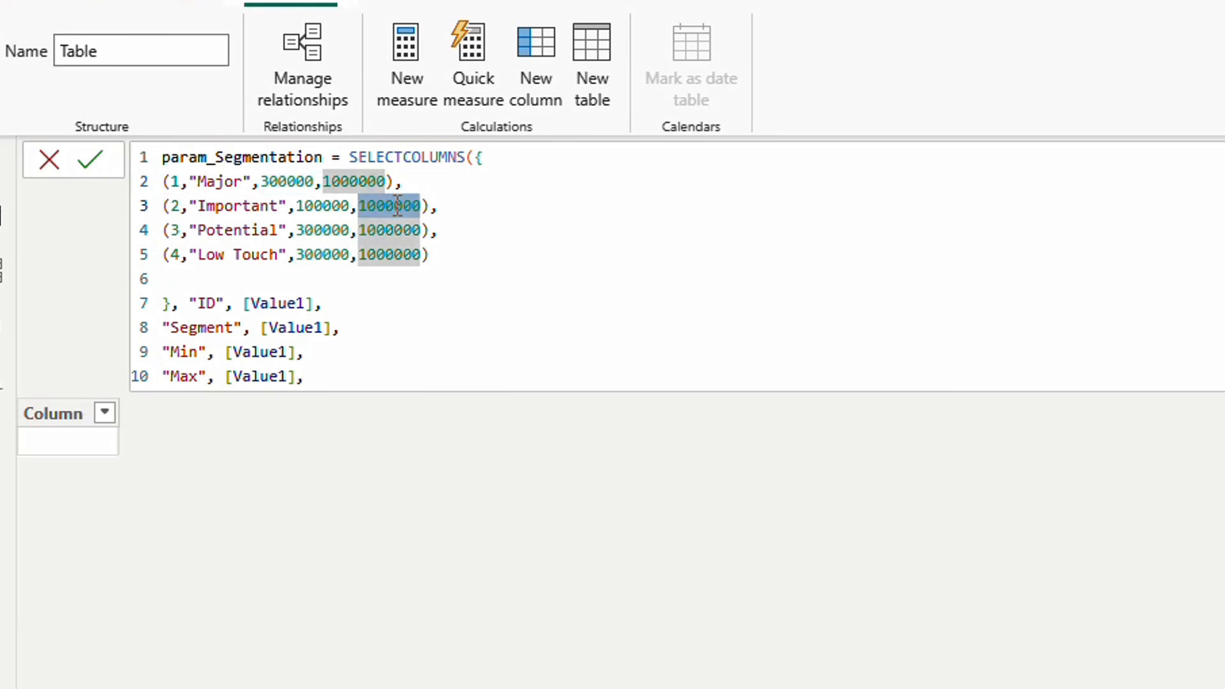
{"action": "key", "text": "ctrl+v"}
Step: Set the "Potential" row's maximum to 100000, reusing the "Important" row's minimum, and its minimum to 1000
{"action": "double_click", "coordinate": [338, 205]}
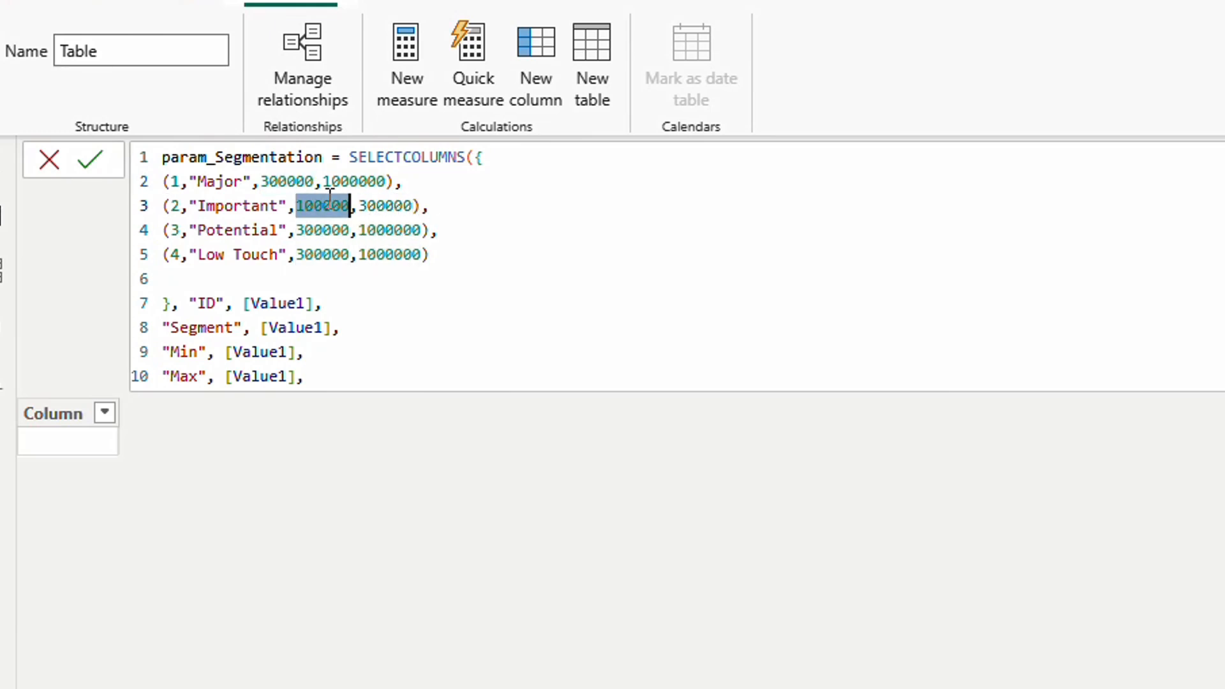
{"action": "key", "text": "ctrl+c"}
{"action": "double_click", "coordinate": [379, 228]}
{"action": "key", "text": "ctrl+v"}
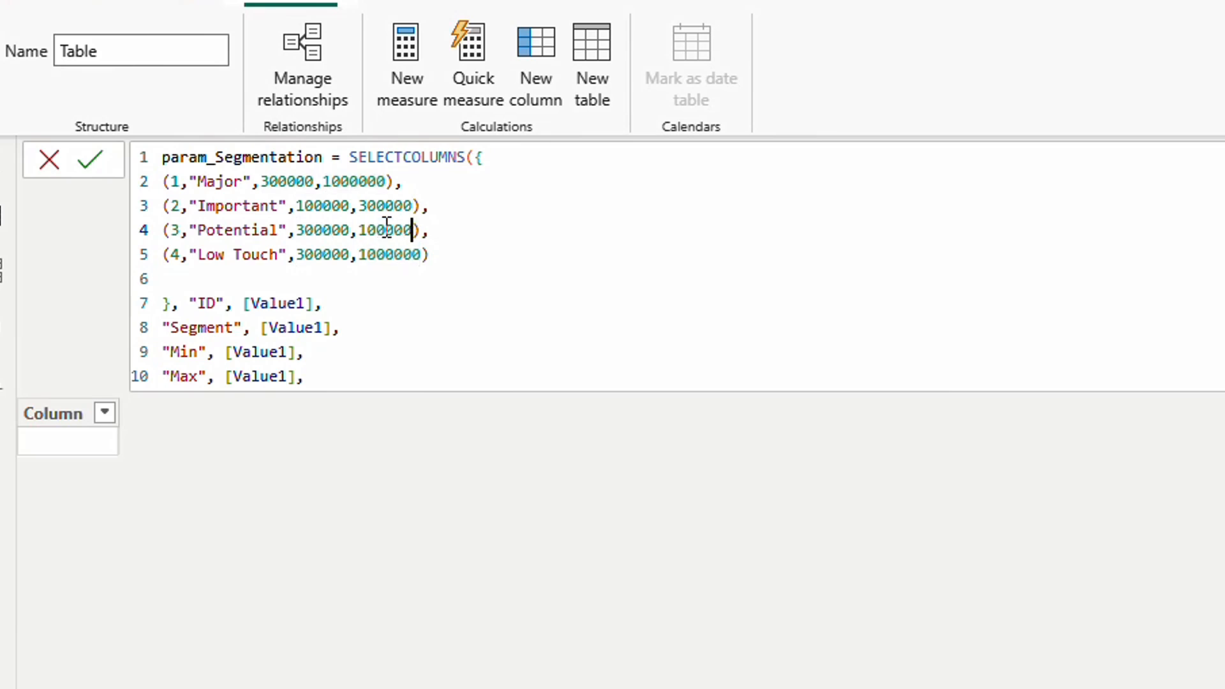
{"action": "double_click", "coordinate": [312, 230]}
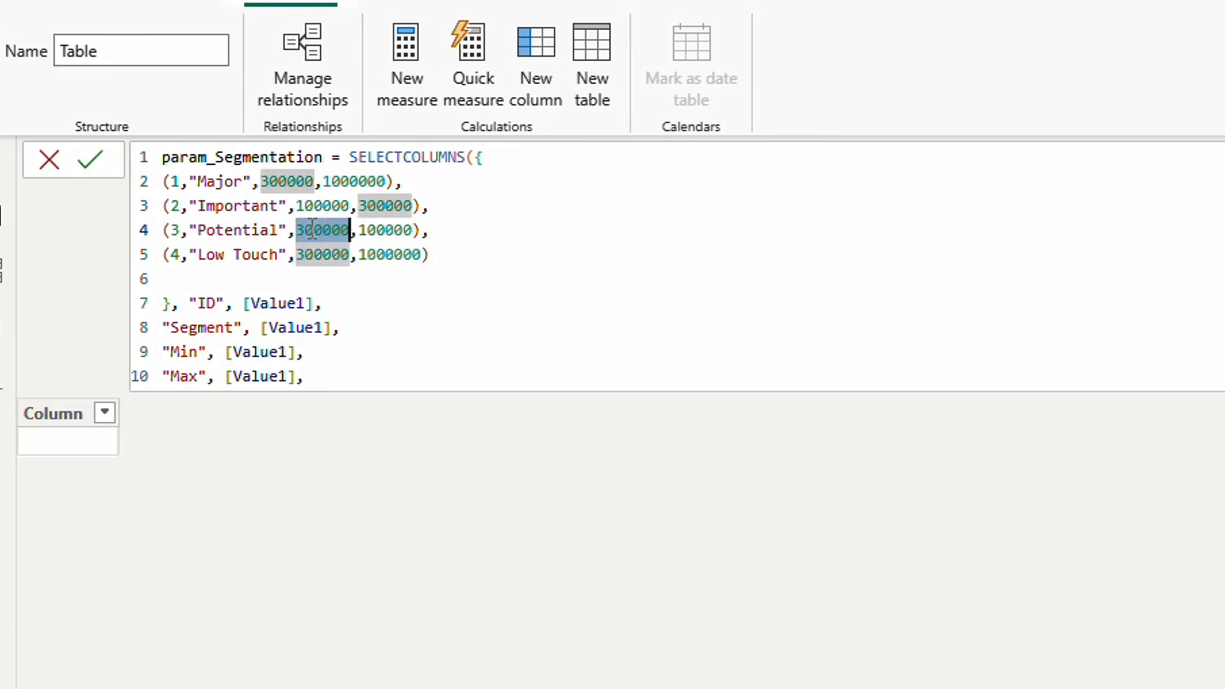
{"action": "type", "text": "1000"}
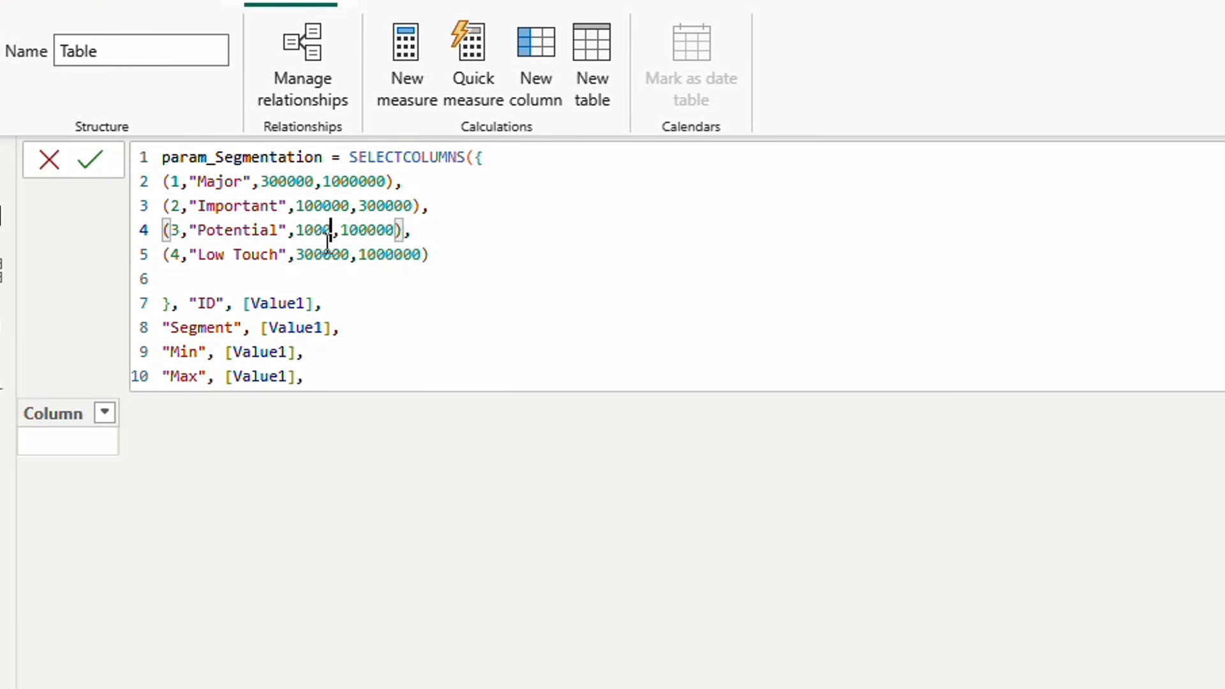
Step: Set the "Low Touch" row's minimum to 0 and its maximum to 1000
{"action": "double_click", "coordinate": [335, 254]}
{"action": "type", "text": "0"}
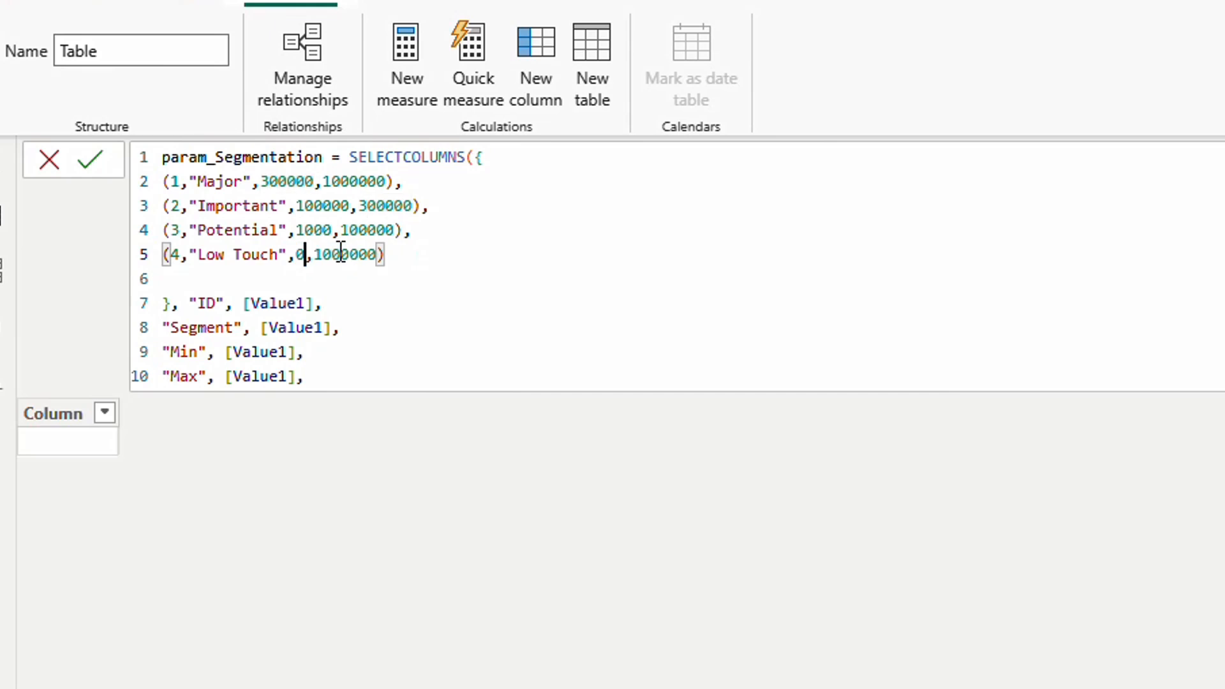
{"action": "double_click", "coordinate": [324, 230]}
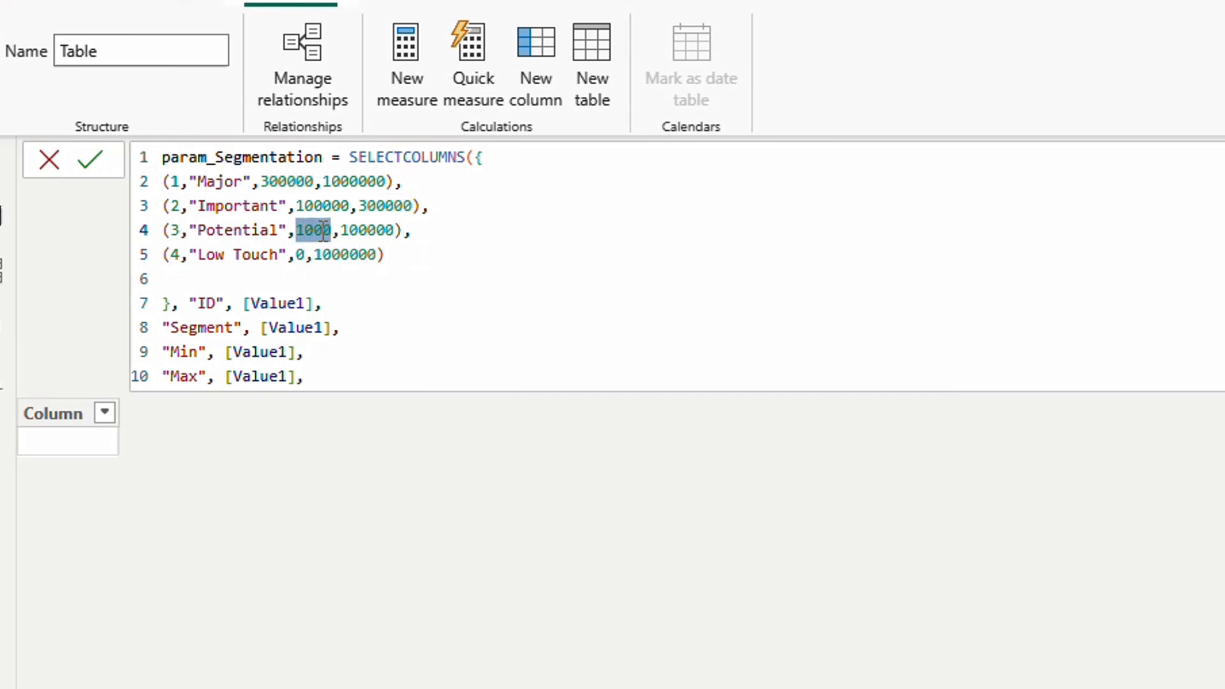
{"action": "double_click", "coordinate": [364, 254]}
{"action": "type", "text": "1000"}
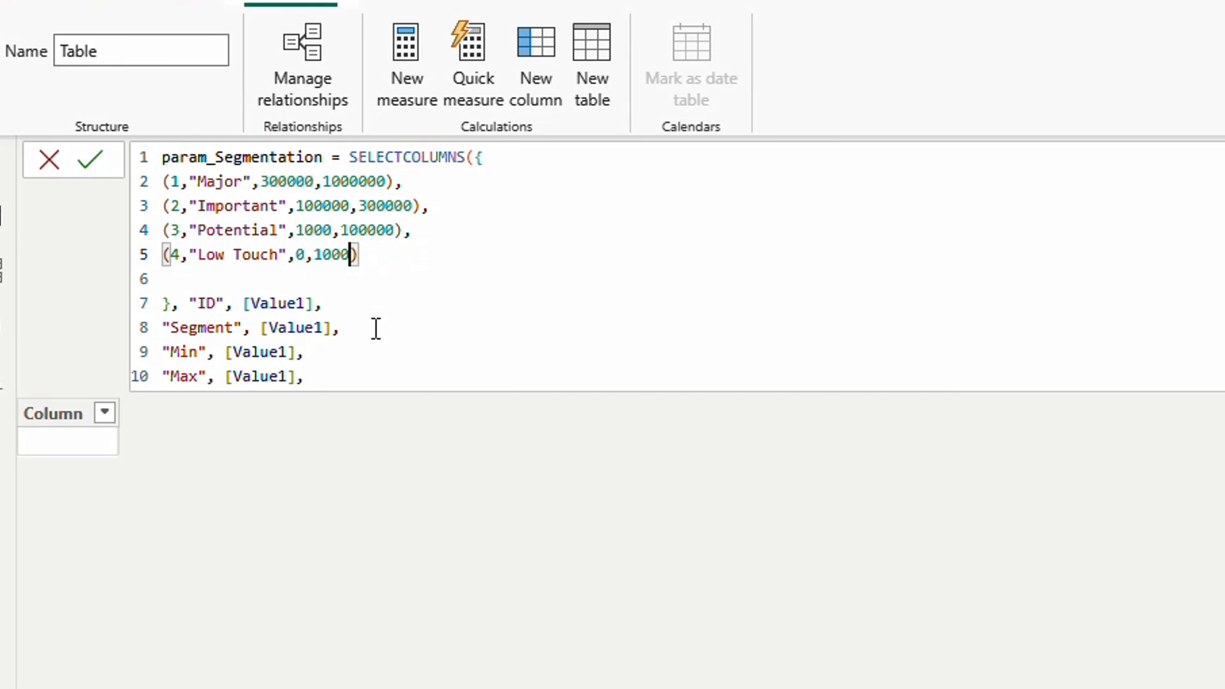
Step: Remove the trailing comma after the "Max" column and point "Segment", "Min" and "Max" to [Value2], [Value3] and [Value4]
{"action": "left_click", "coordinate": [369, 377]}
{"action": "key", "text": "BackSpace"}
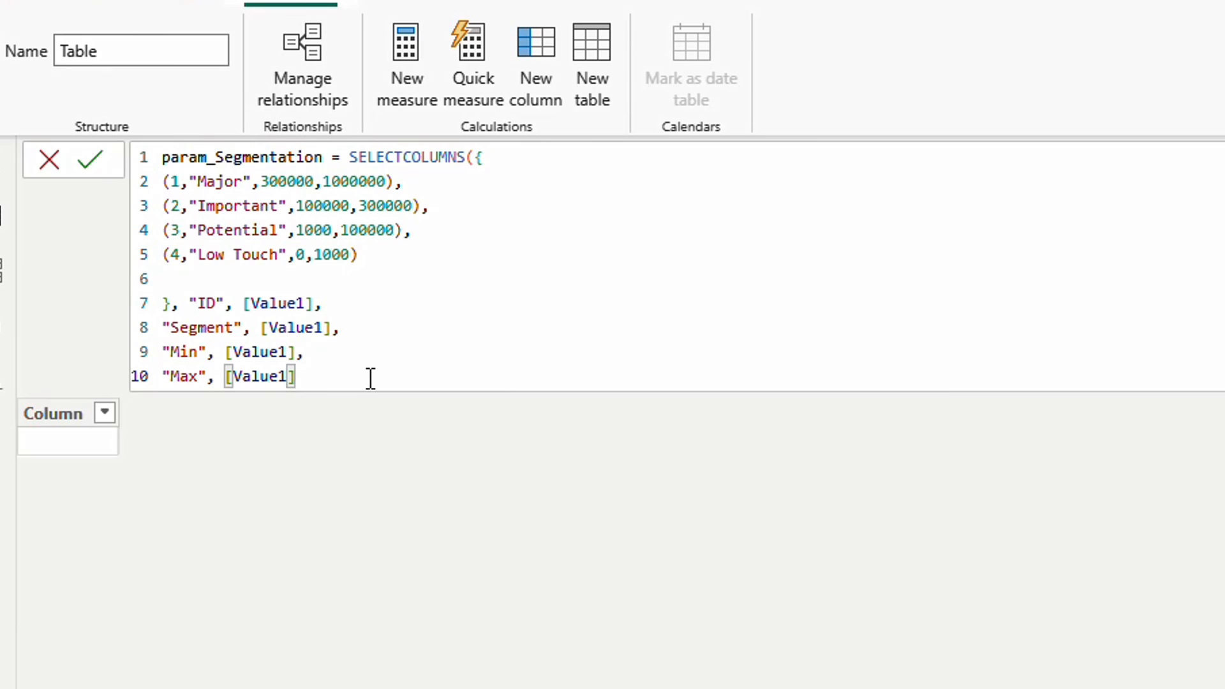
{"action": "double_click", "coordinate": [316, 328]}
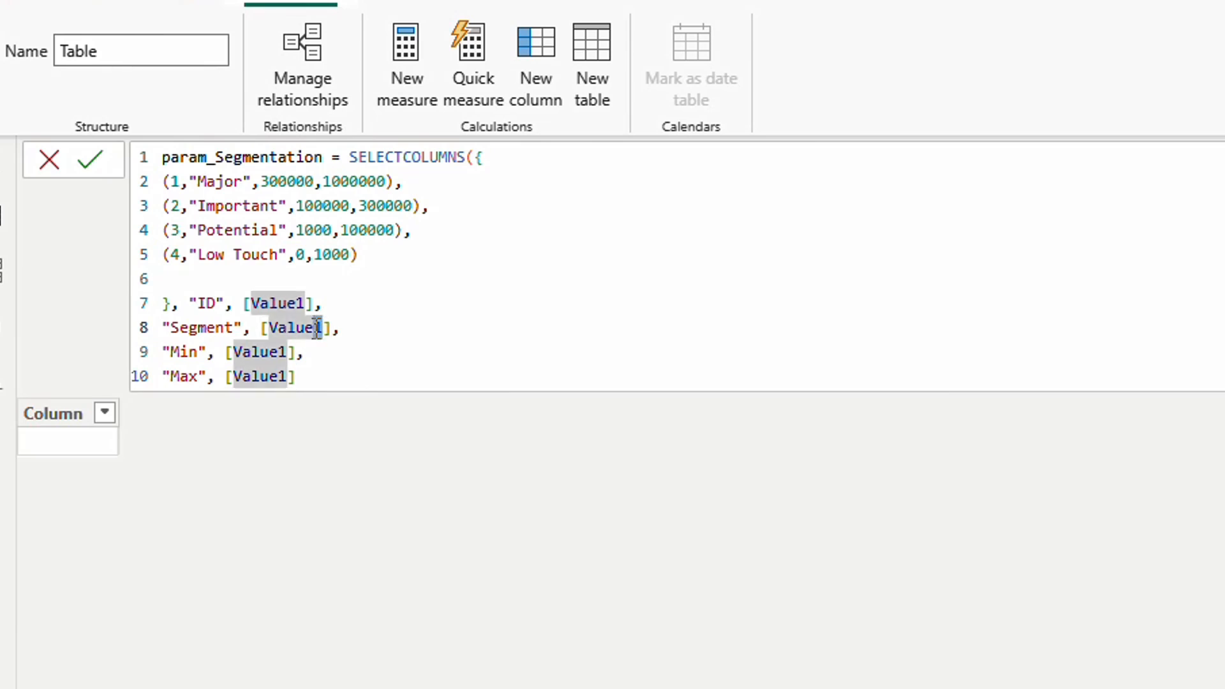
{"action": "type", "text": "2"}
{"action": "double_click", "coordinate": [281, 352]}
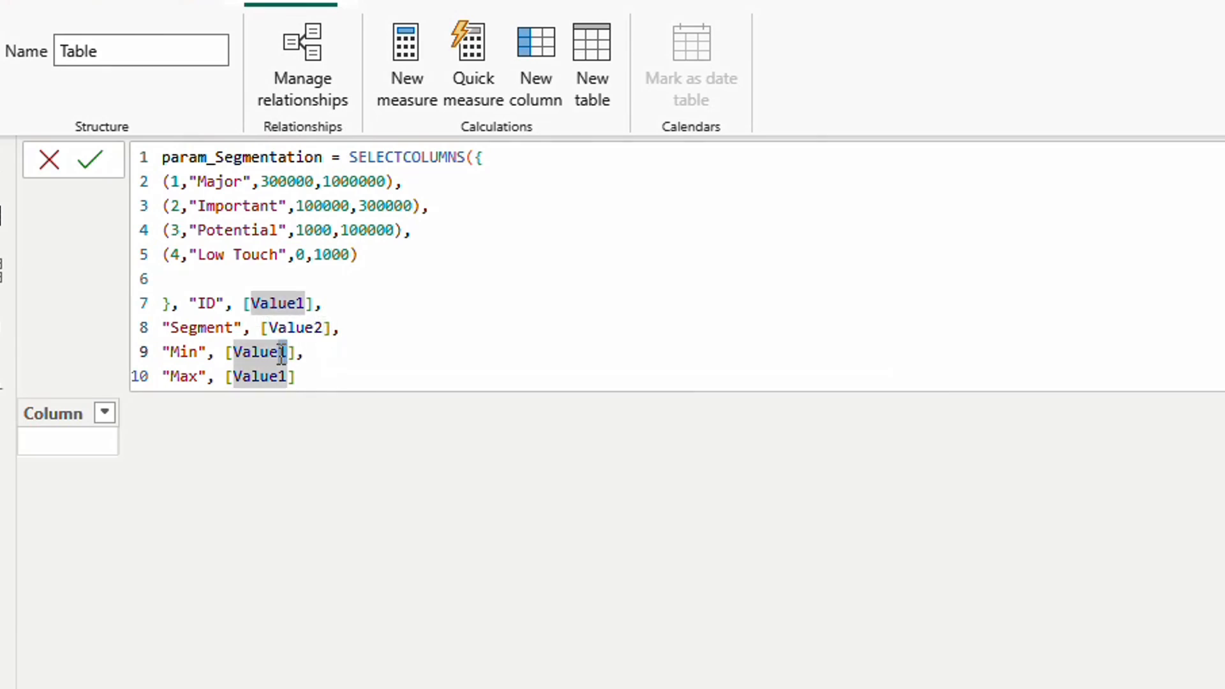
{"action": "type", "text": "3"}
{"action": "double_click", "coordinate": [286, 376]}
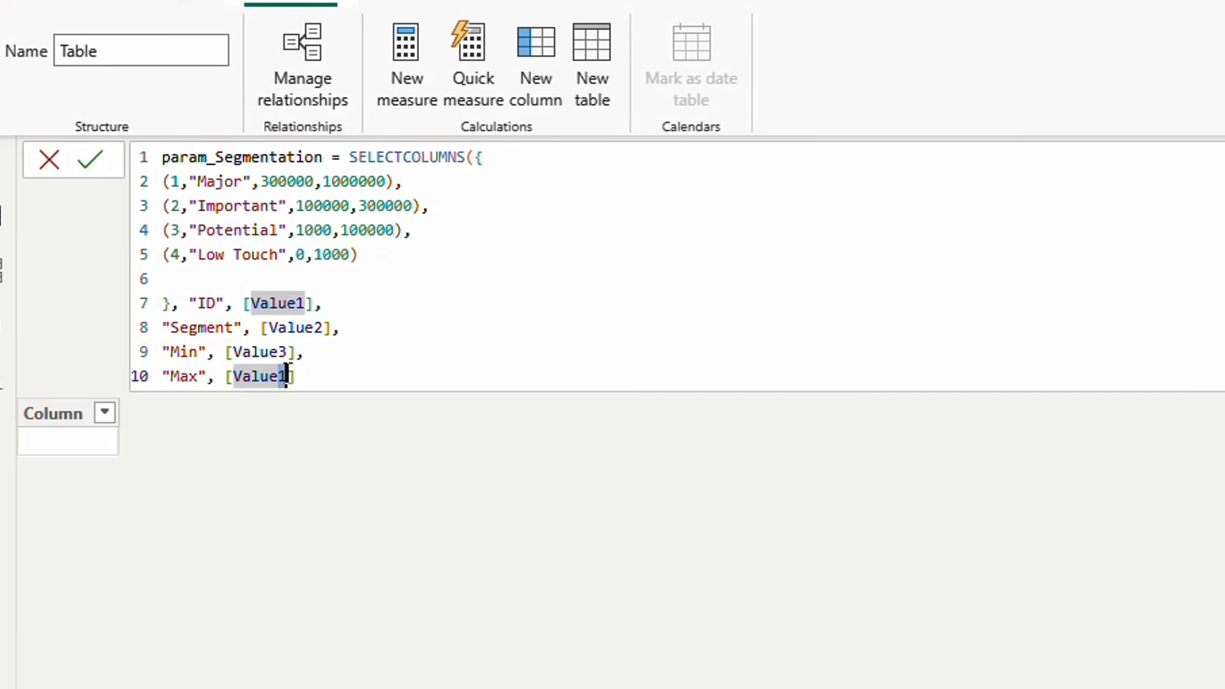
{"action": "type", "text": "4"}
Step: Examine how the ID, Segment, Min and Max output columns correspond to the value positions in the segmentation rows
{"action": "left_click", "coordinate": [205, 303]}
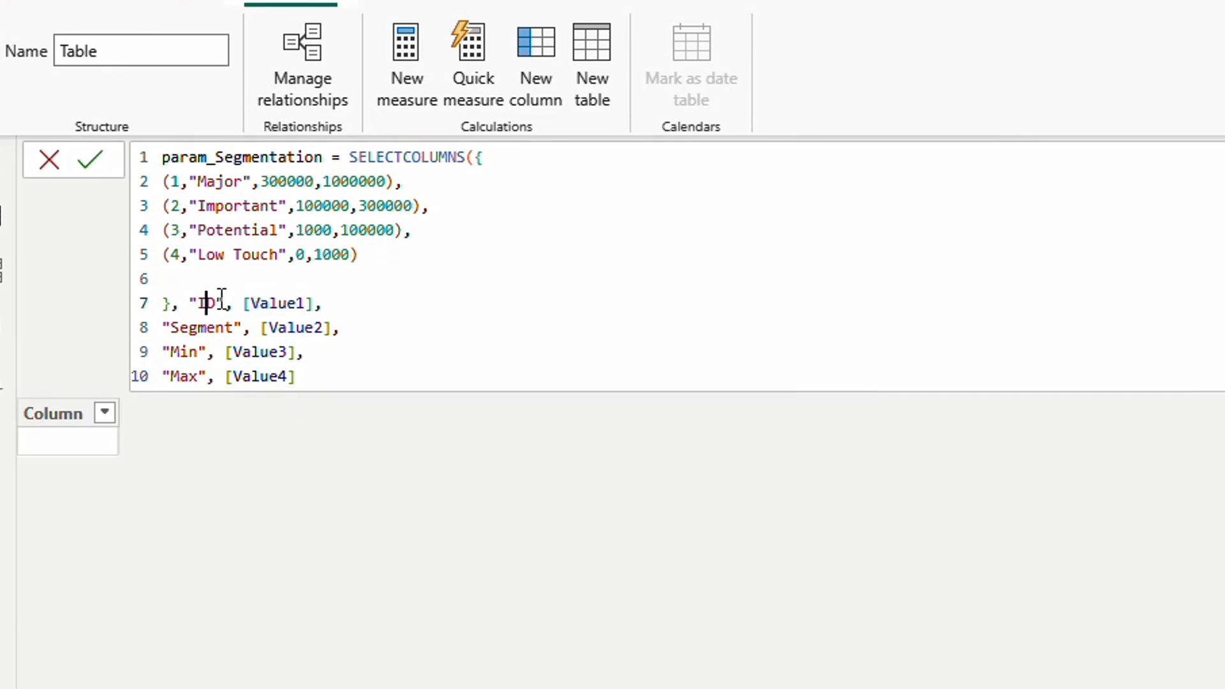
{"action": "left_click", "coordinate": [182, 182]}
{"action": "left_click", "coordinate": [180, 205]}
{"action": "left_click", "coordinate": [181, 230]}
{"action": "left_click", "coordinate": [179, 255]}
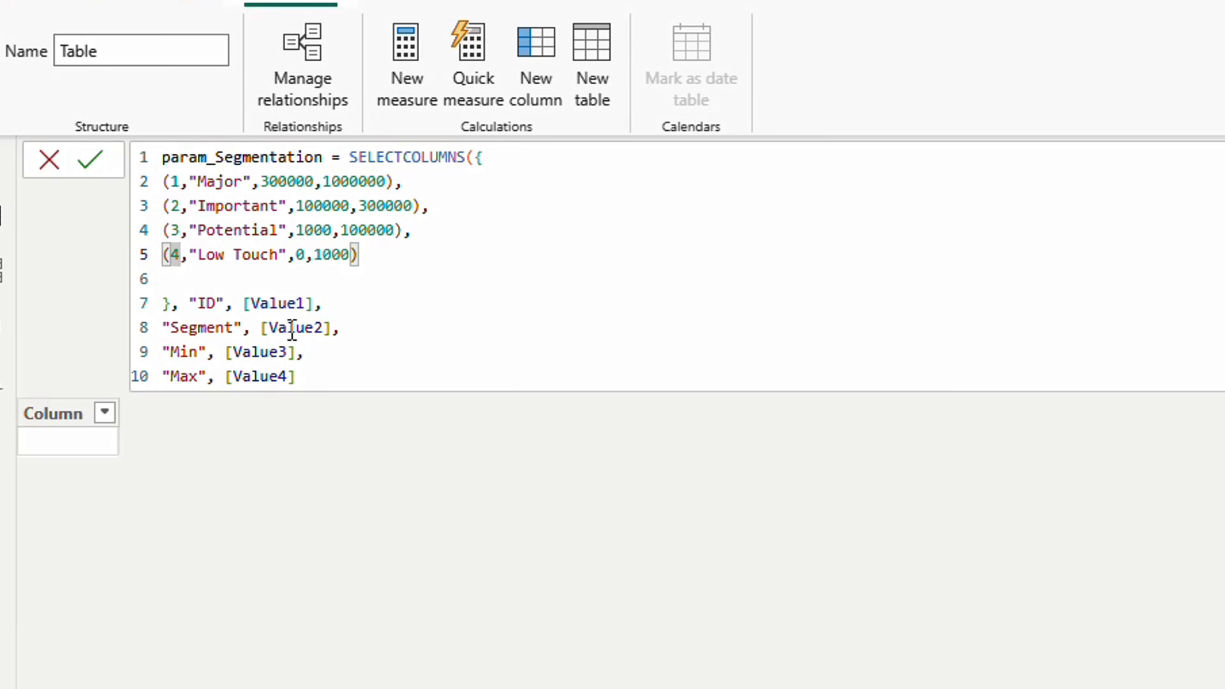
{"action": "left_click", "coordinate": [285, 327]}
{"action": "left_click_drag", "start_coordinate": [225, 181], "coordinate": [233, 253]}
{"action": "left_click", "coordinate": [226, 230]}
{"action": "left_click", "coordinate": [273, 351]}
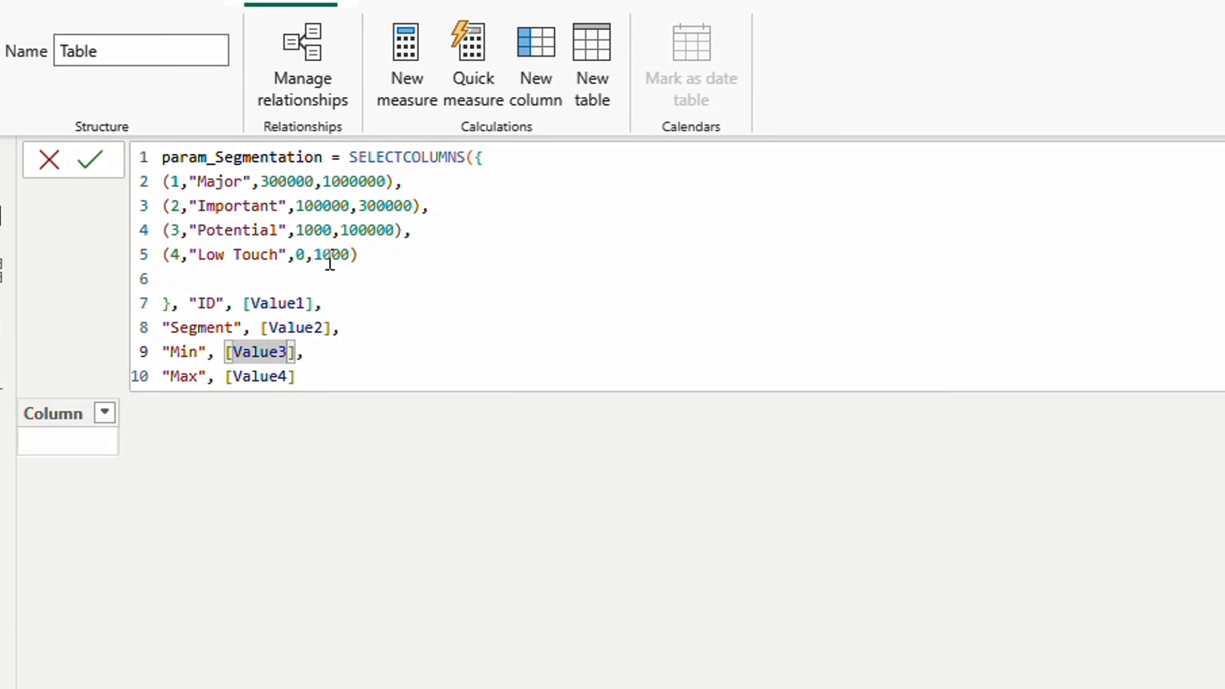
{"action": "left_click", "coordinate": [268, 376]}
Step: Close the SELECTCOLUMNS call with a parenthesis and commit the param_Segmentation table formula
{"action": "left_click", "coordinate": [374, 376]}
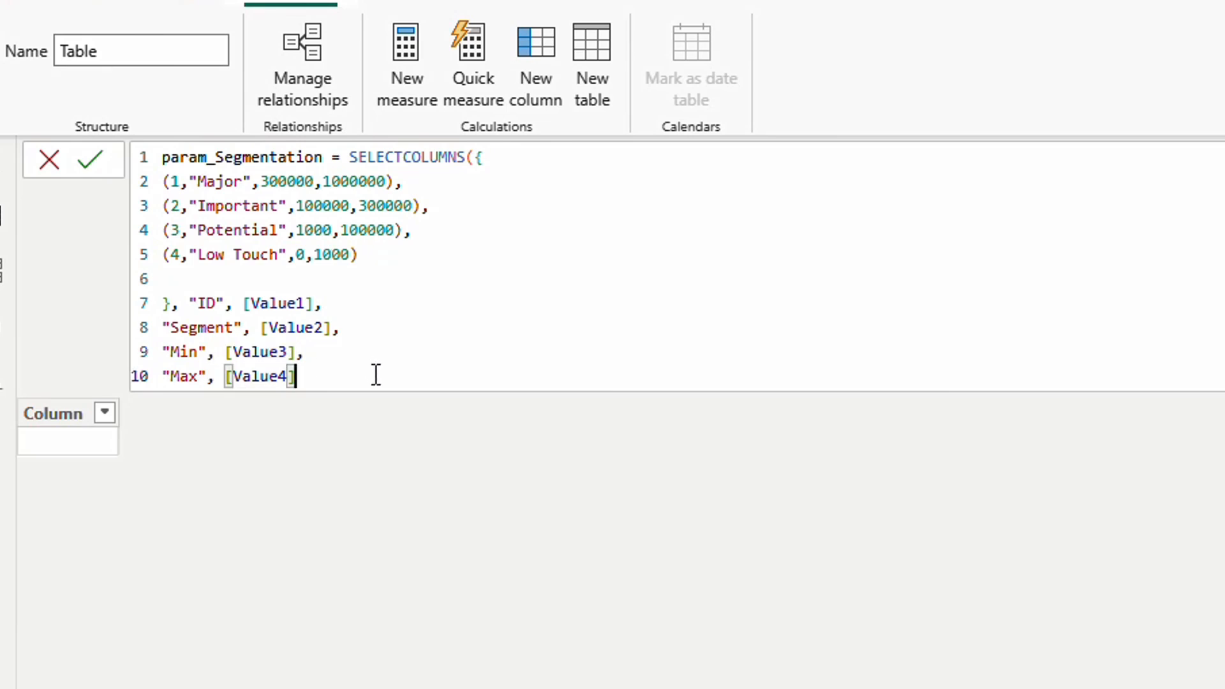
{"action": "type", "text": ")"}
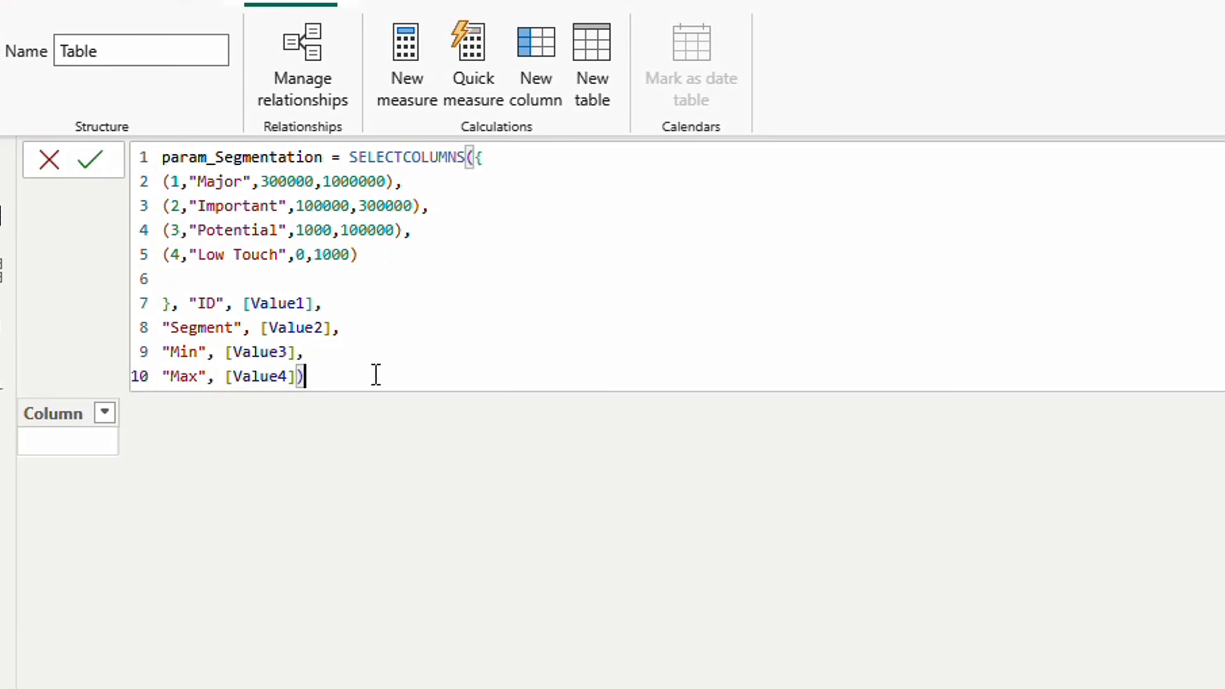
{"action": "key", "text": "Return"}
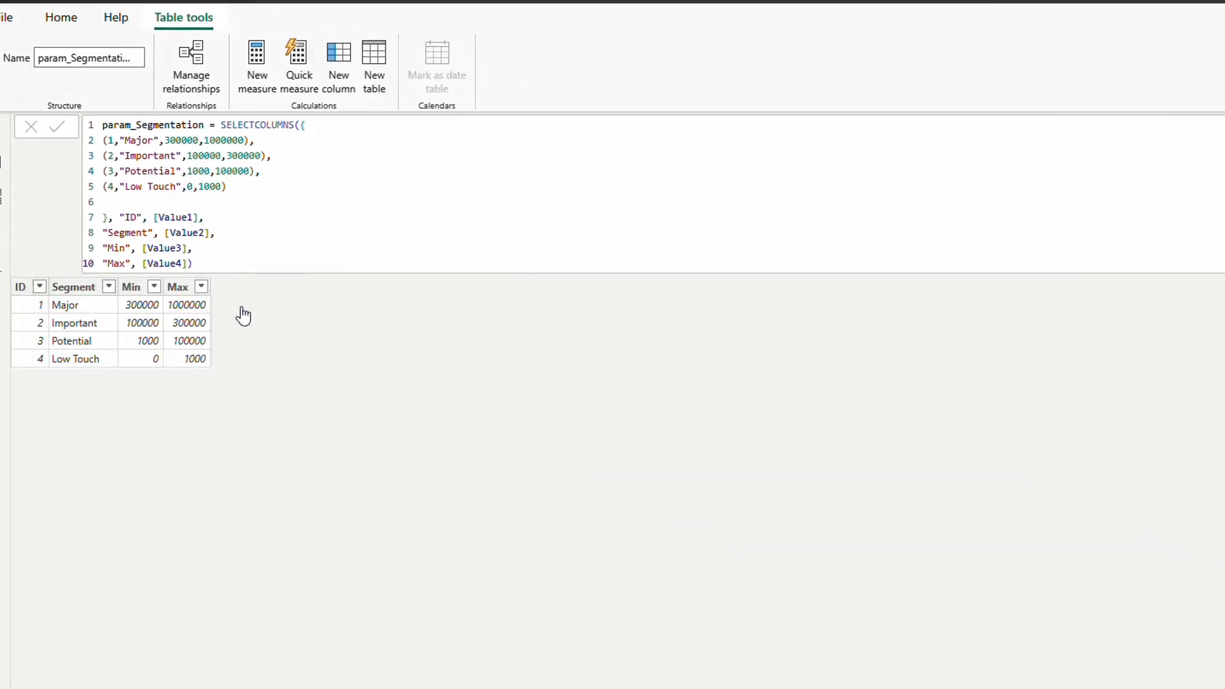
{"action": "left_click", "coordinate": [251, 255]}
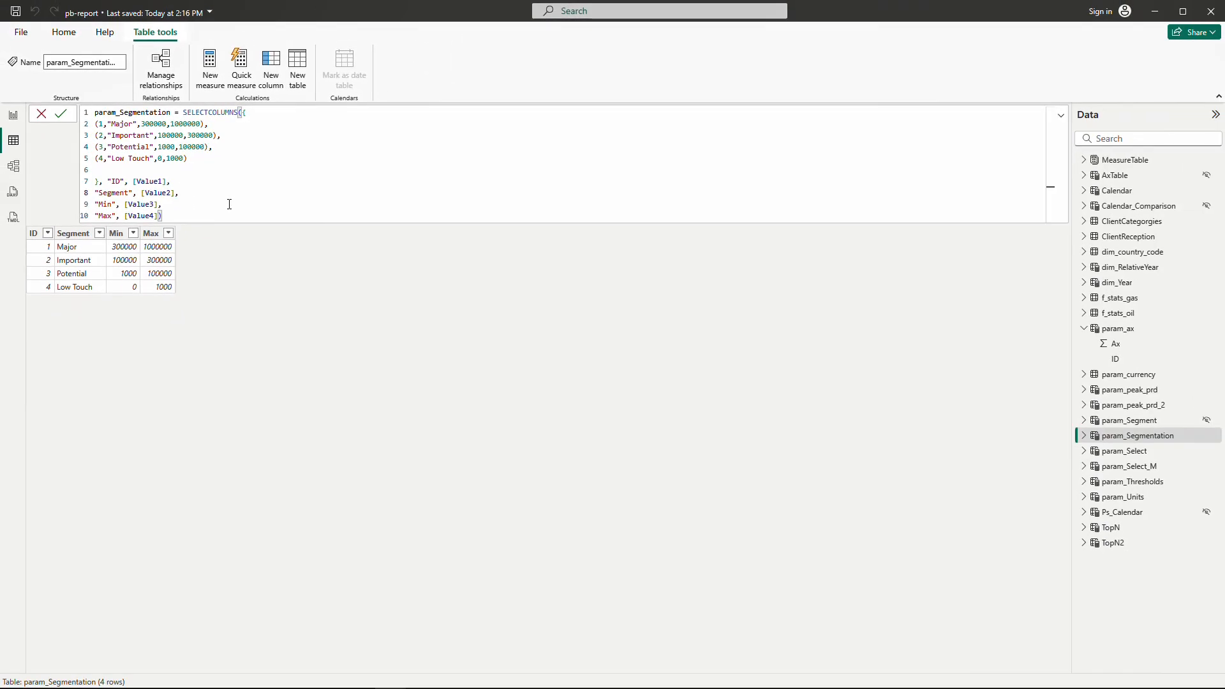
{"action": "key", "text": "Return"}
Step: Wrap the param_ax table's SELECTCOLUMNS expression in distinct(), commit the formula and look through the rows
{"action": "left_click", "coordinate": [1122, 328]}
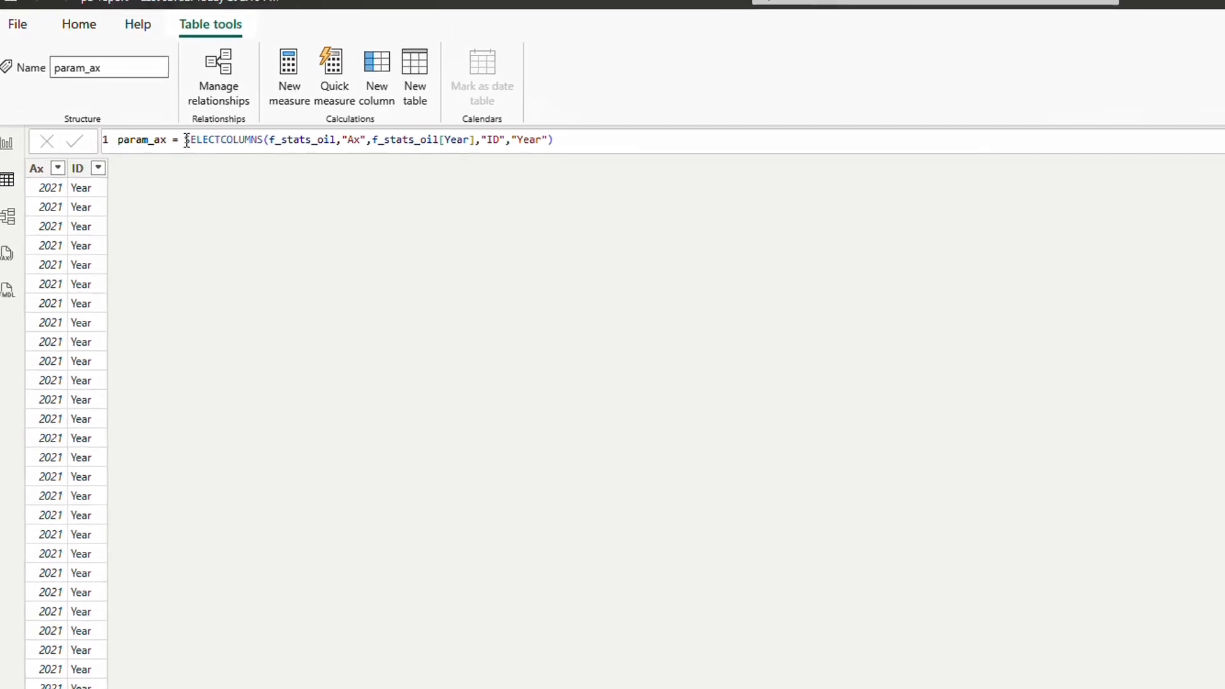
{"action": "left_click", "coordinate": [236, 166]}
{"action": "type", "text": "dist"}
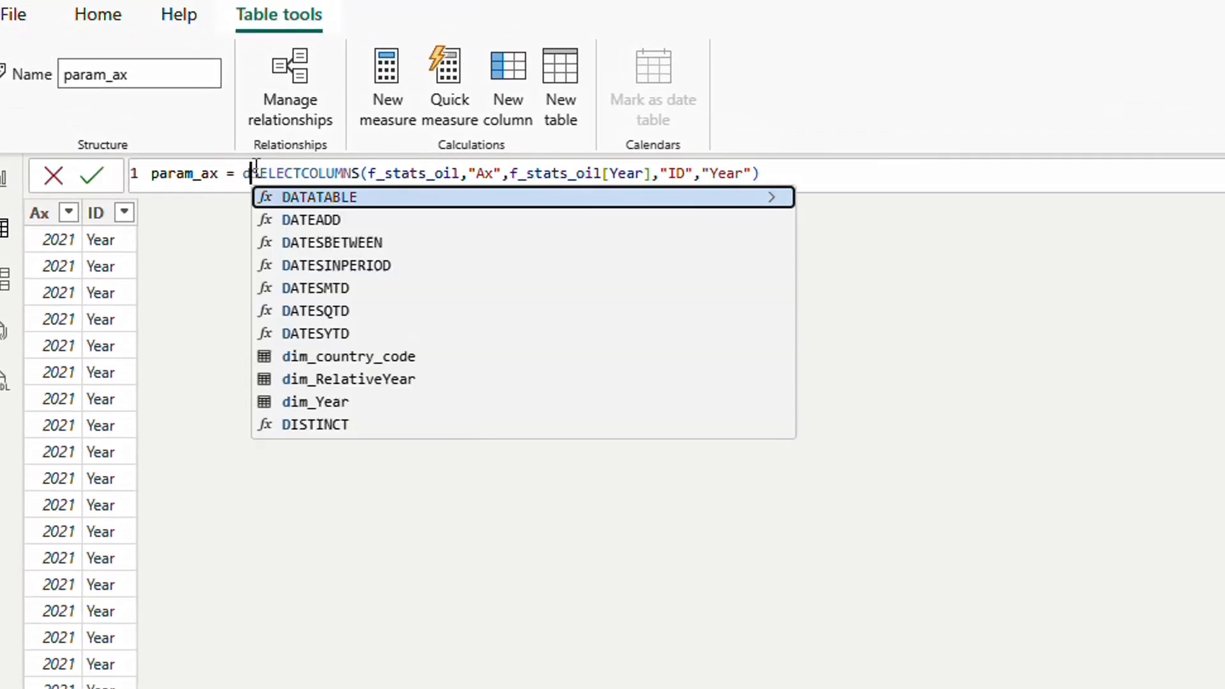
{"action": "type", "text": "inct("}
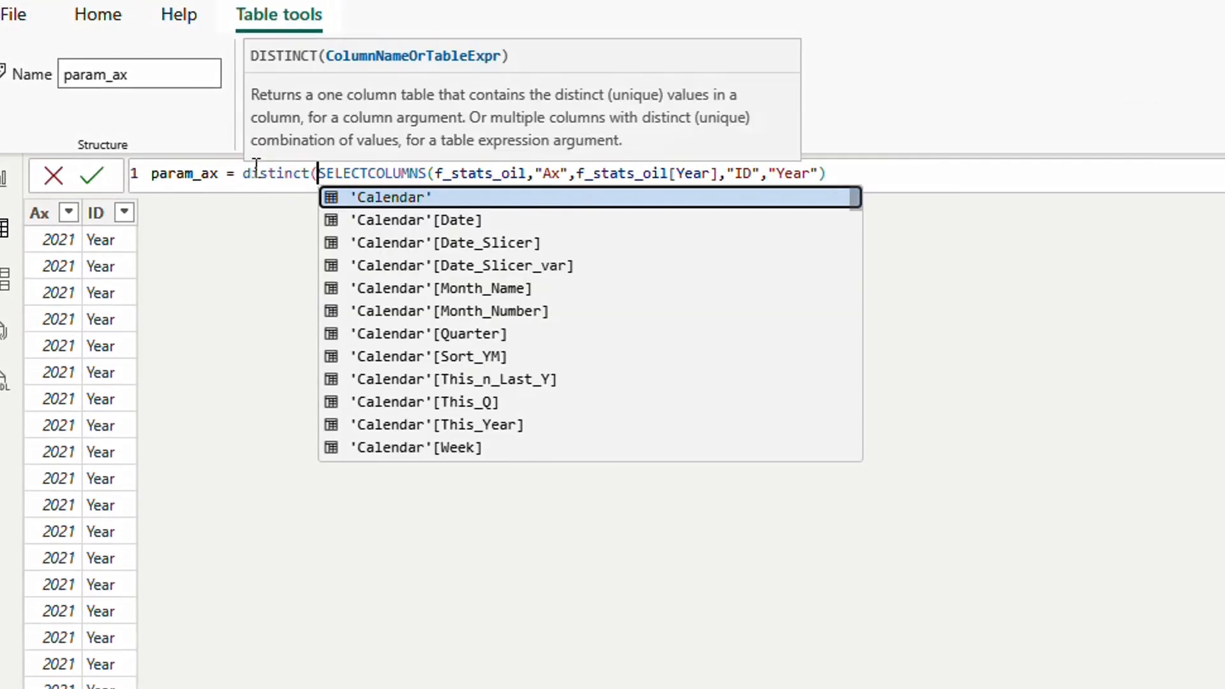
{"action": "left_click", "coordinate": [962, 173]}
{"action": "type", "text": ")"}
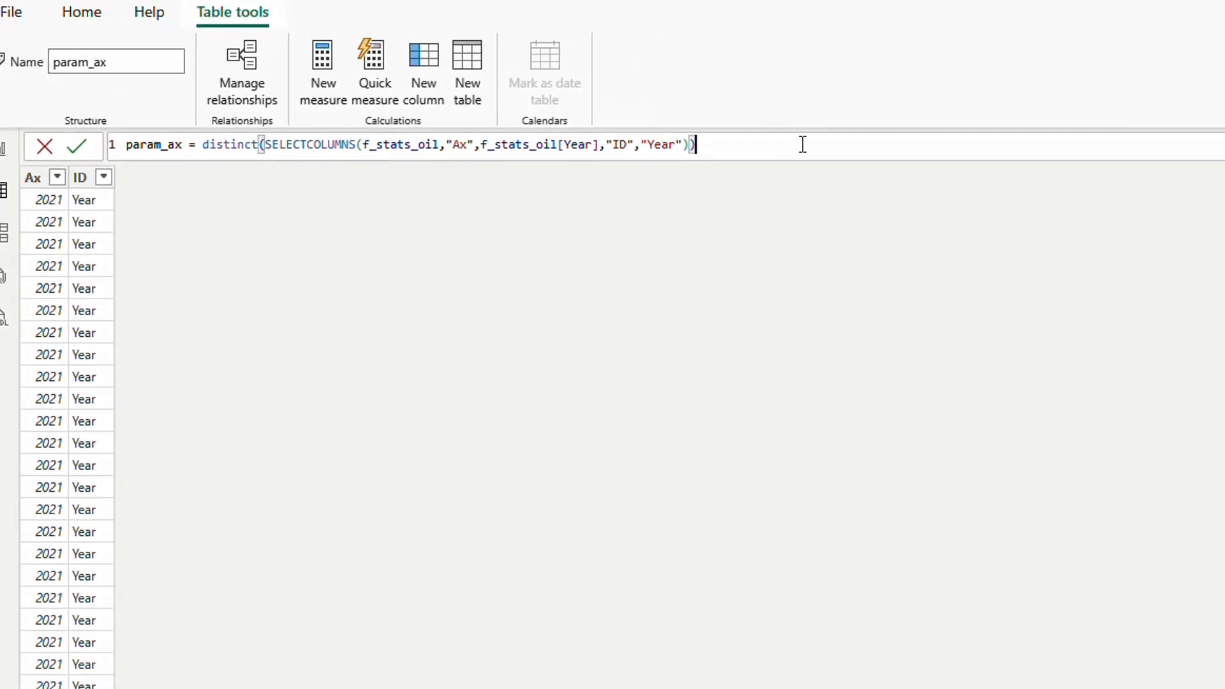
{"action": "key", "text": "Return"}
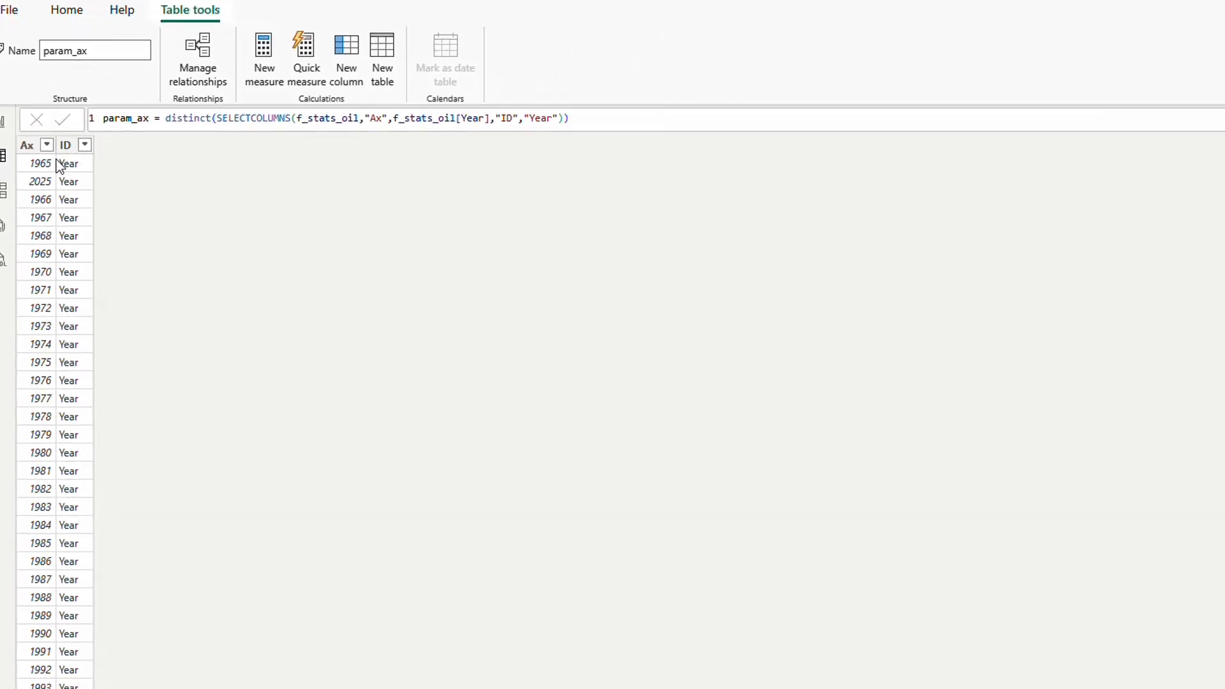
{"action": "scroll", "coordinate": [62, 167], "scroll_direction": "down", "scroll_amount": 5}
{"action": "scroll", "coordinate": [637, 453], "scroll_direction": "up", "scroll_amount": 5}
Step: Create a new calculated table and name it param_department
{"action": "left_click", "coordinate": [391, 73]}
{"action": "double_click", "coordinate": [119, 119]}
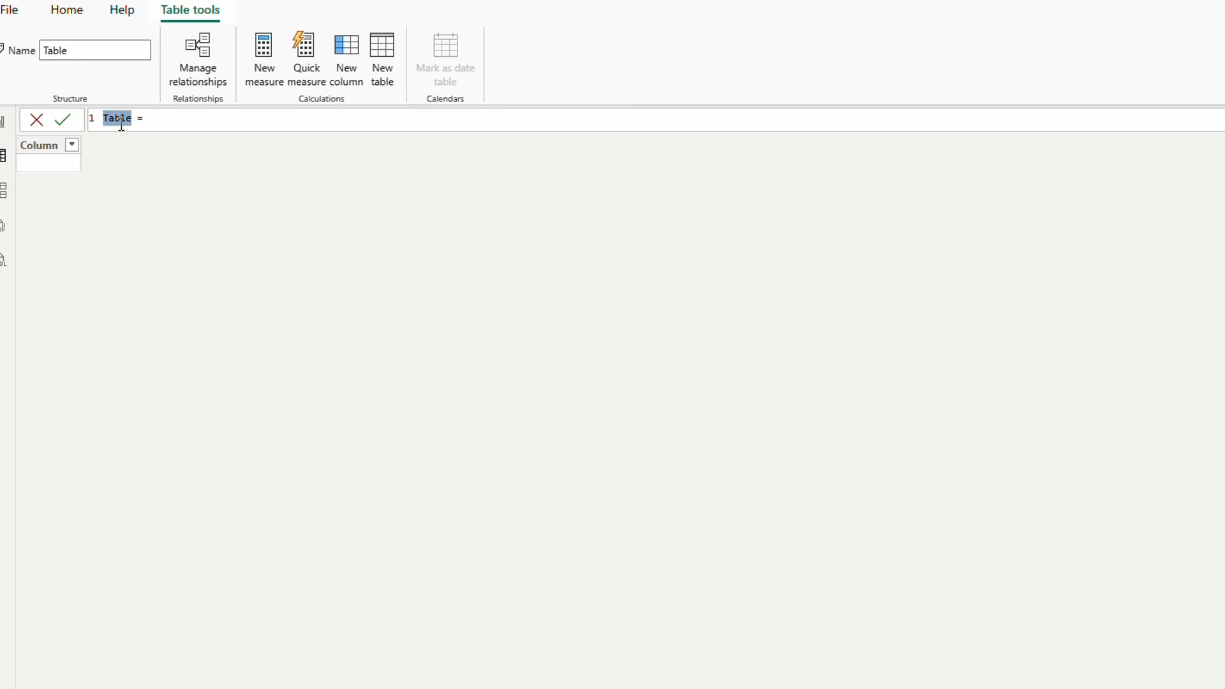
{"action": "type", "text": "param"}
{"action": "type", "text": "_departme"}
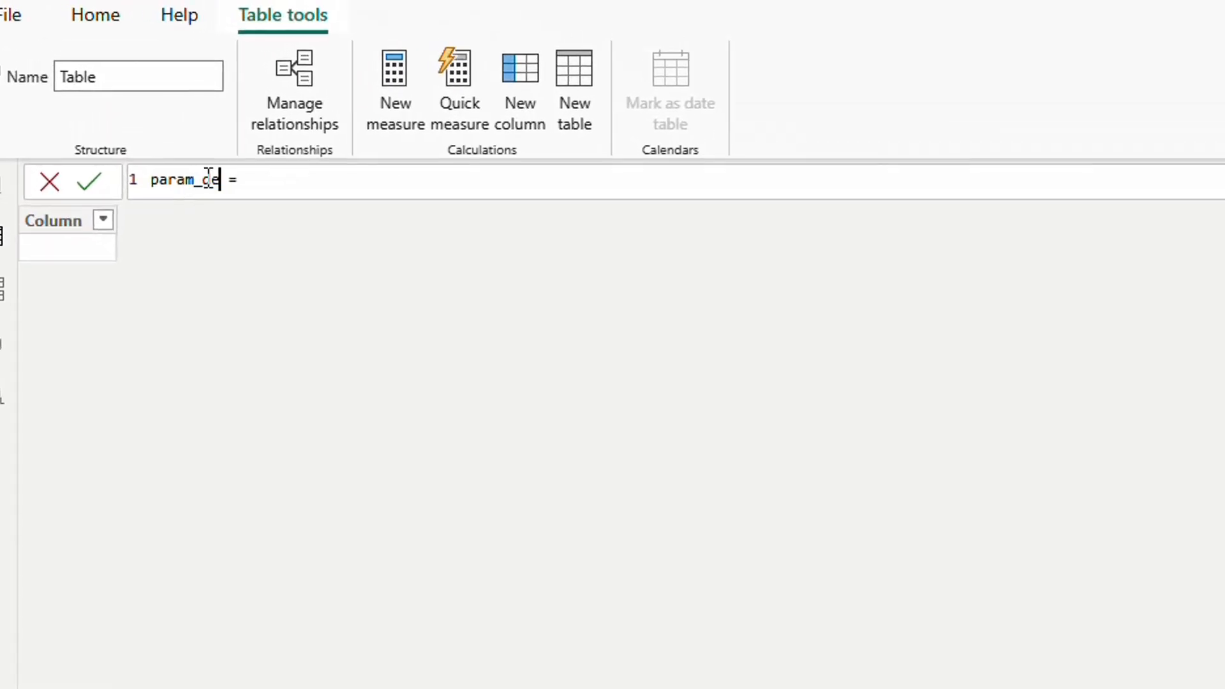
{"action": "type", "text": "nt"}
Step: Define param_department as DISTINCT(f_stats_oil[Department]) and commit the formula
{"action": "left_click", "coordinate": [408, 179]}
{"action": "type", "text": "disti"}
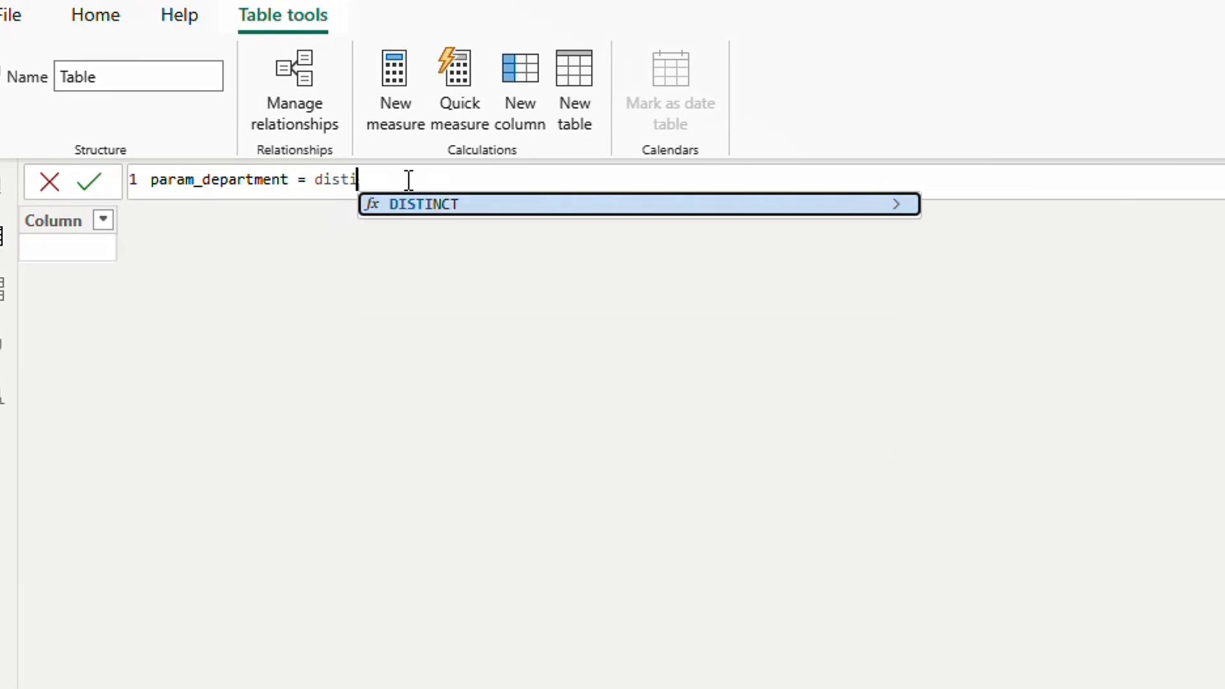
{"action": "key", "text": "Tab"}
{"action": "type", "text": "dep"}
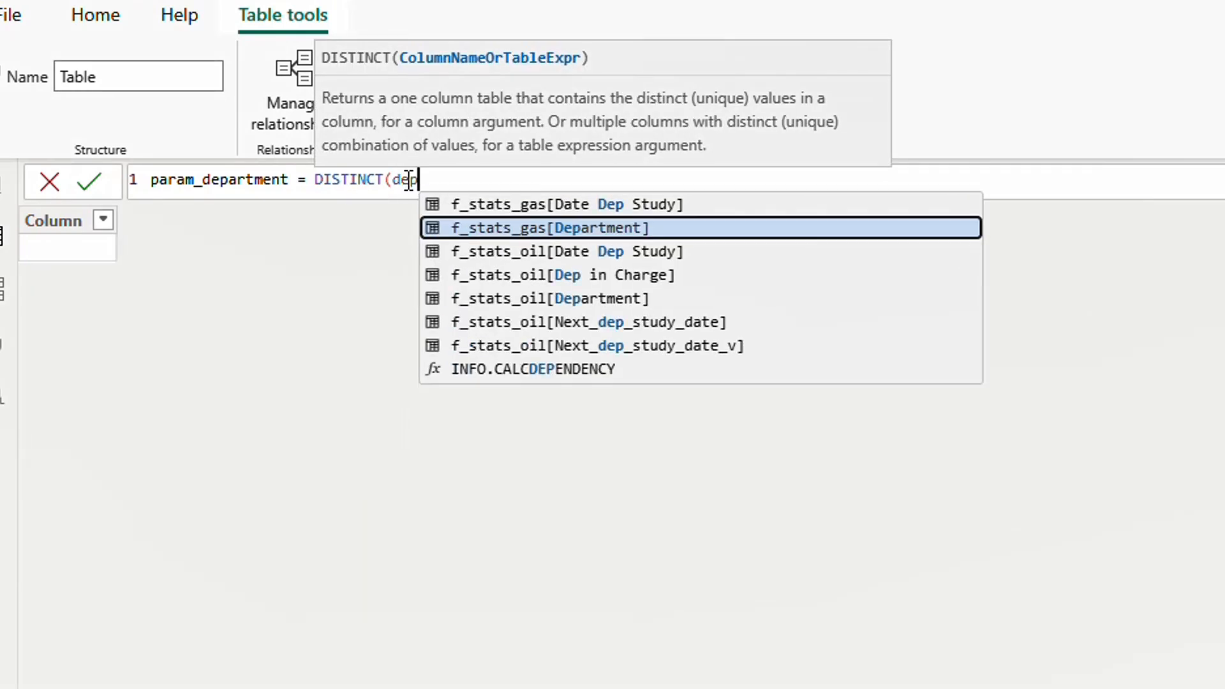
{"action": "key", "text": "Down"}
{"action": "key", "text": "Down"}
{"action": "key", "text": "Down"}
{"action": "key", "text": "Tab"}
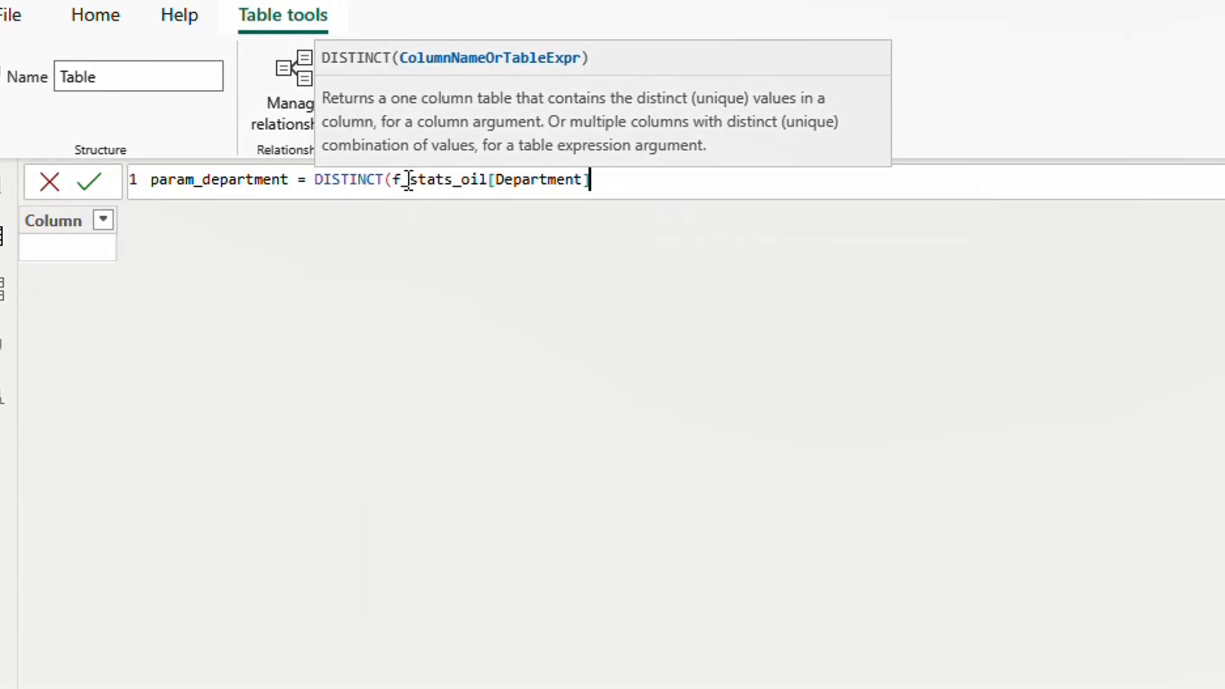
{"action": "type", "text": ")"}
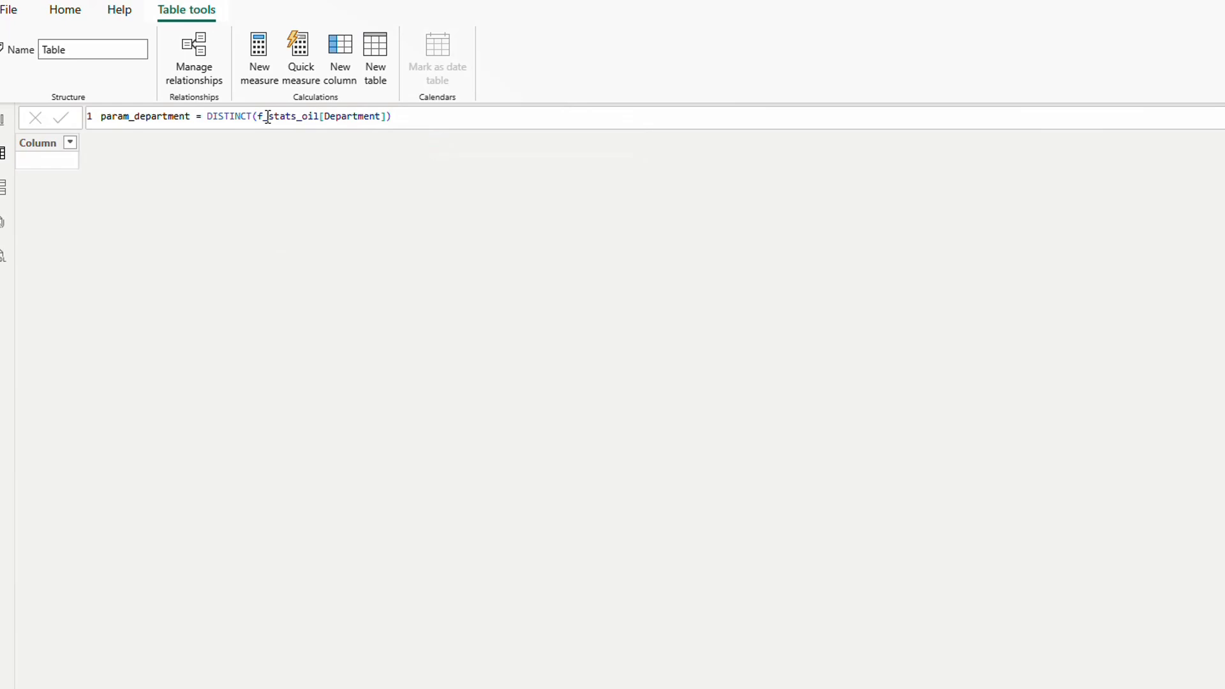
{"action": "key", "text": "Return"}
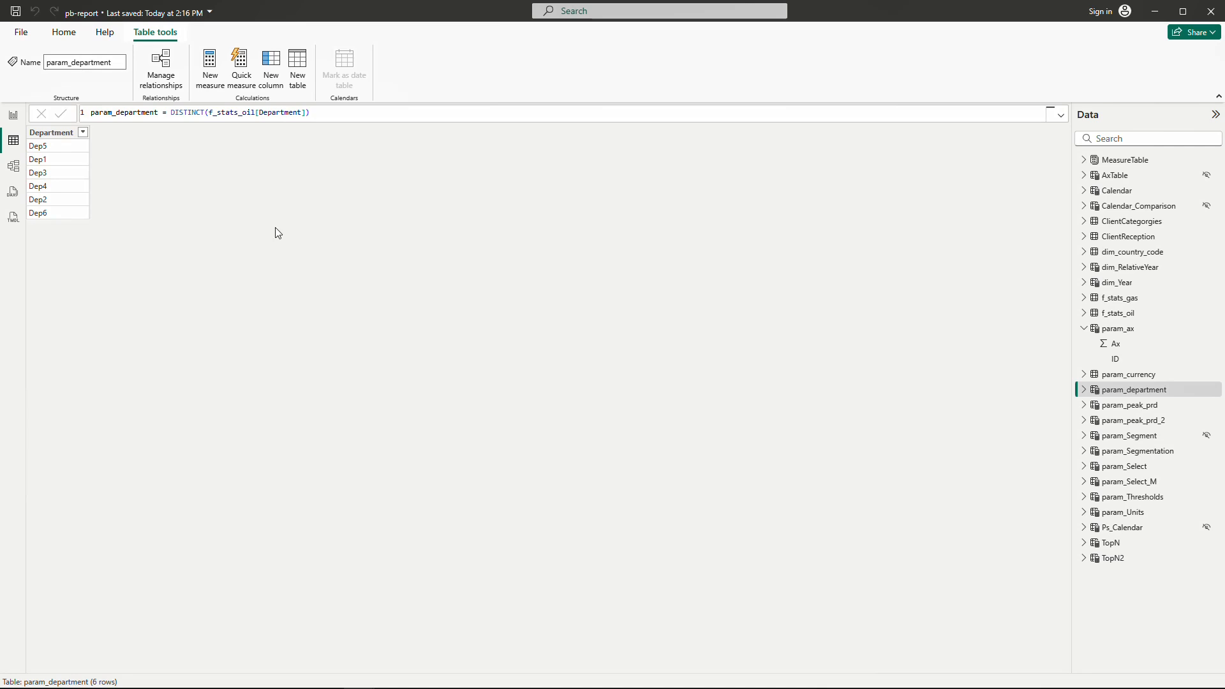
Step: Create another calculated table and name it param_iso
{"action": "left_click", "coordinate": [299, 76]}
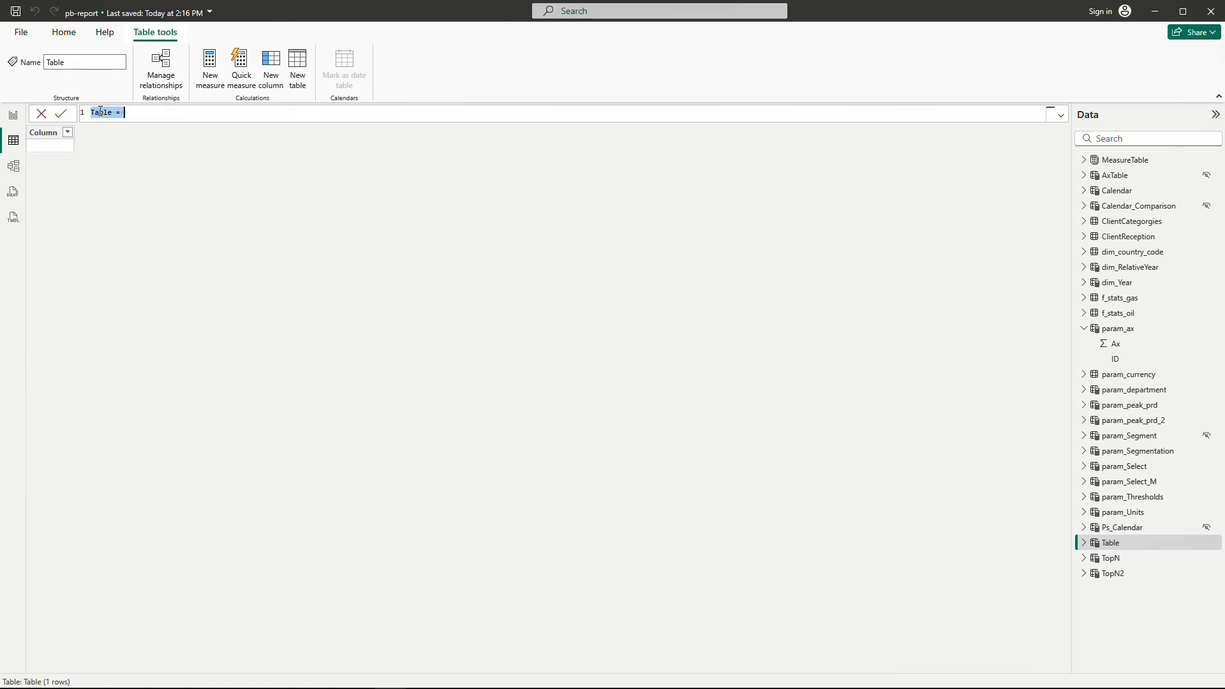
{"action": "type", "text": "para"}
{"action": "type", "text": "m_iso"}
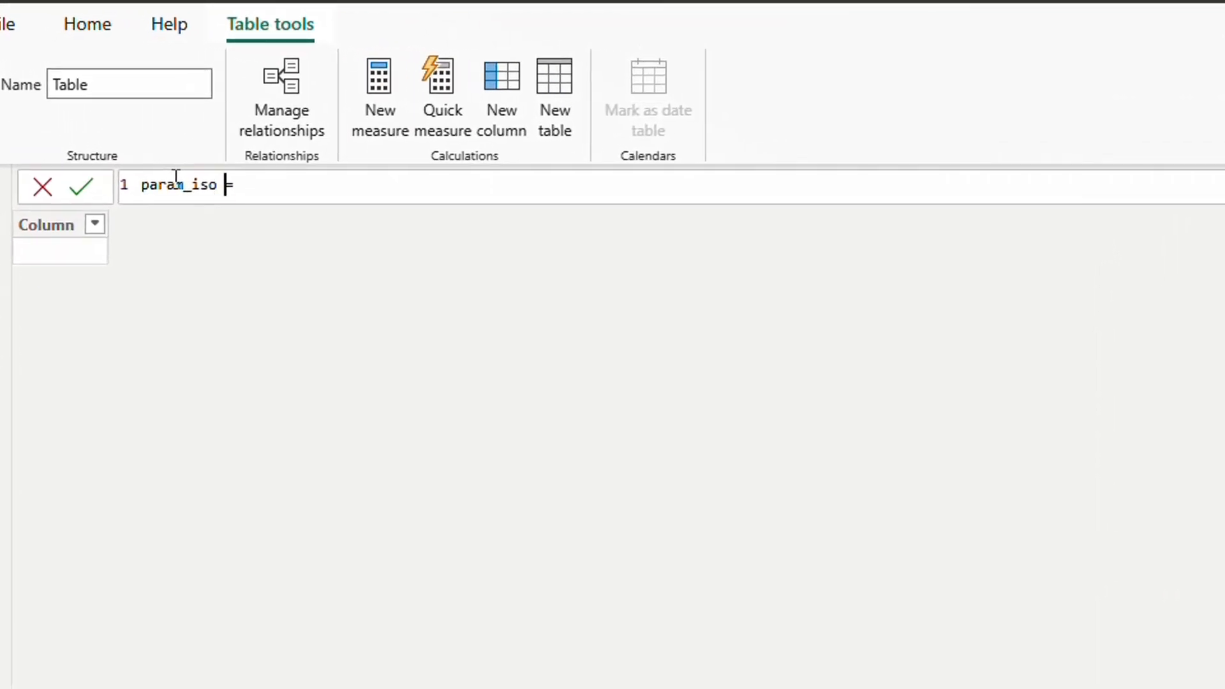
Step: Define param_iso as VALUES(f_stats_oil[ISO3166_numeric]), commit the formula and look through the values in the column's filter list
{"action": "key", "text": "End"}
{"action": "type", "text": "valu"}
{"action": "key", "text": "Tab"}
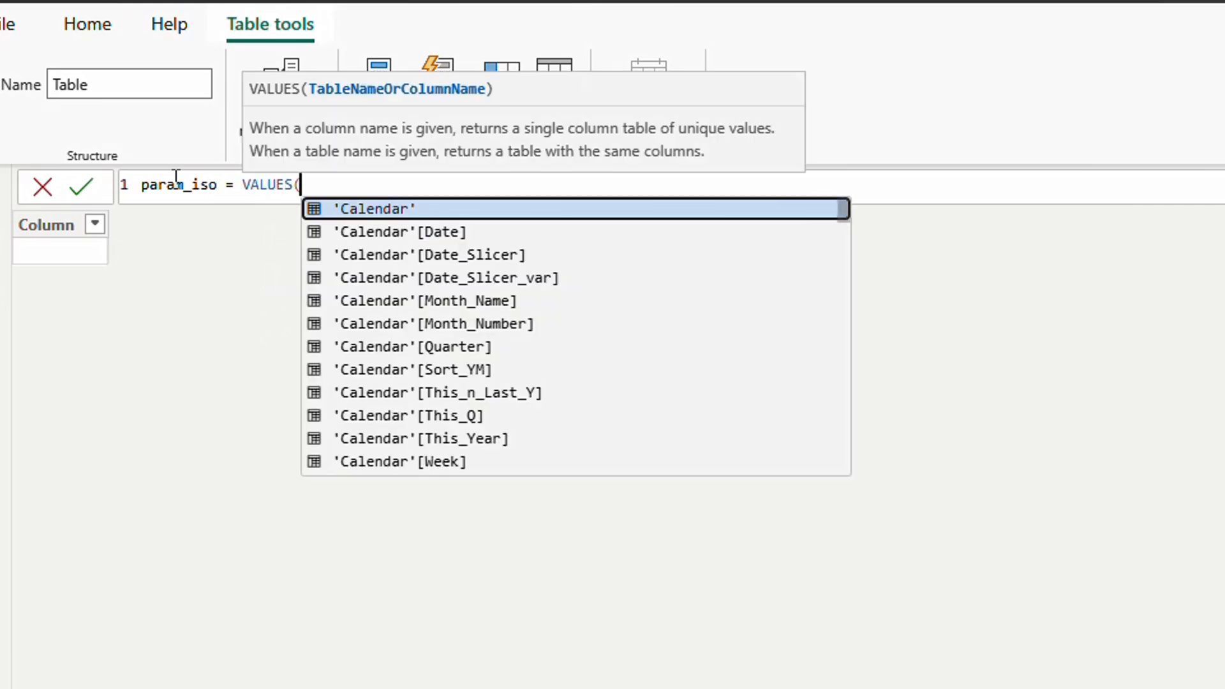
{"action": "type", "text": "iso"}
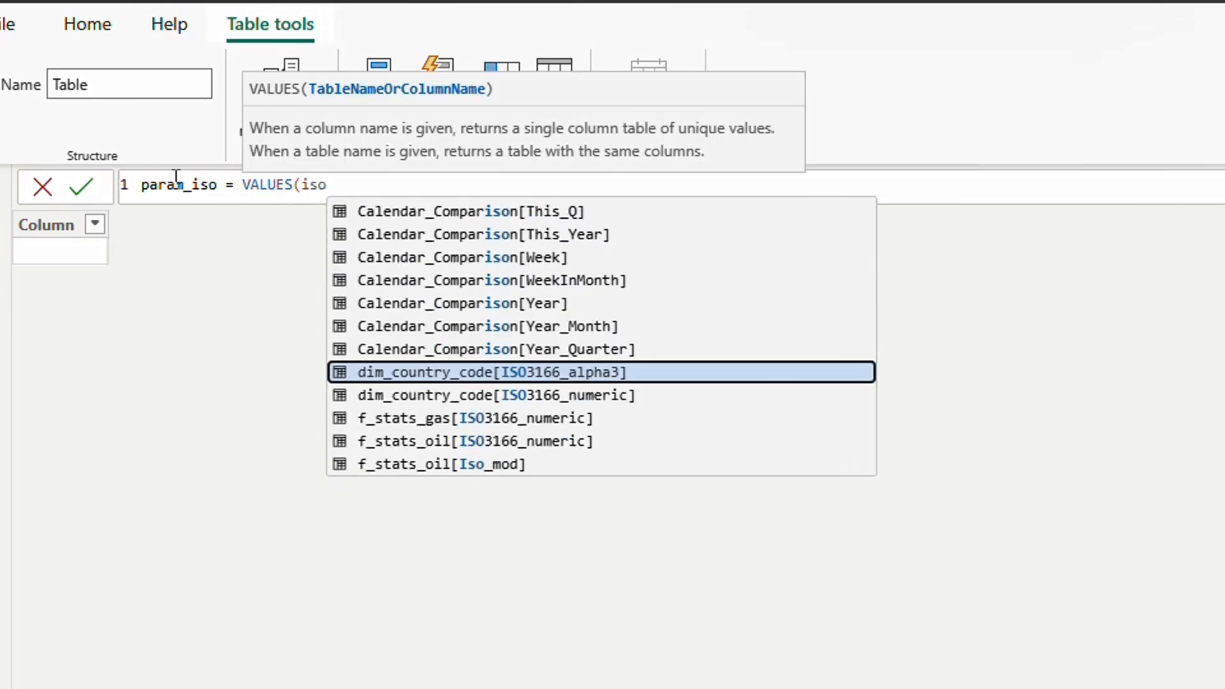
{"action": "key", "text": "Down"}
{"action": "key", "text": "Down"}
{"action": "key", "text": "Down"}
{"action": "key", "text": "Tab"}
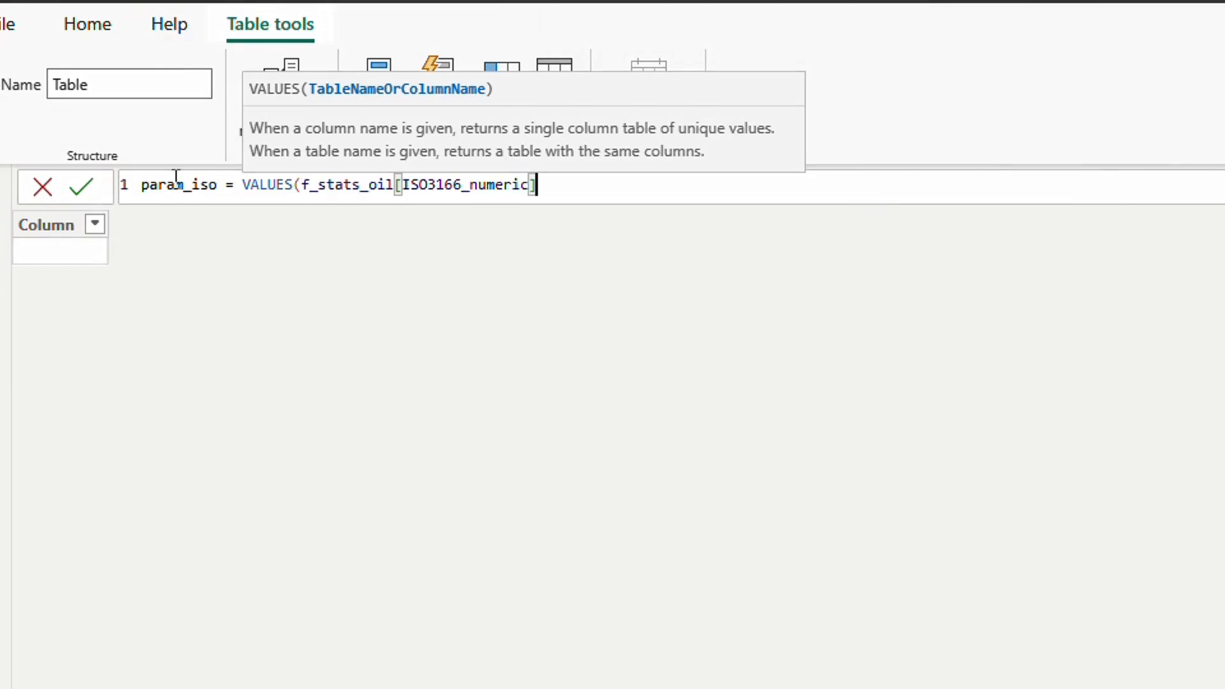
{"action": "type", "text": ")"}
{"action": "key", "text": "Return"}
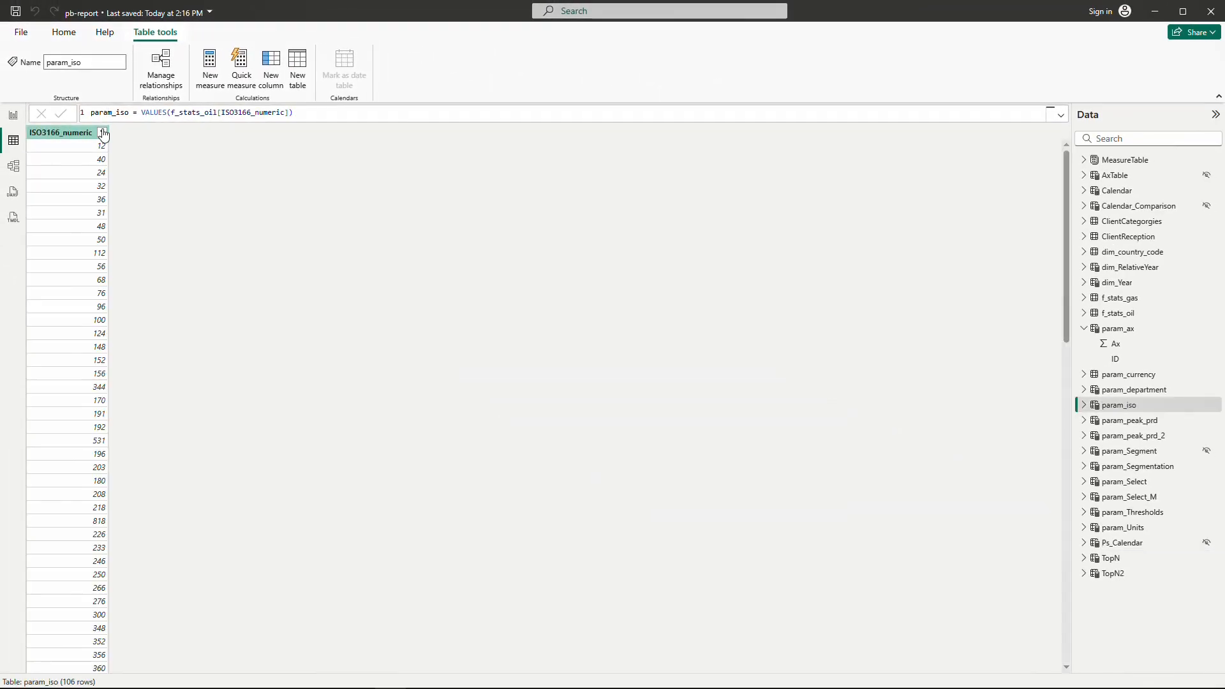
{"action": "left_click", "coordinate": [102, 132]}
{"action": "scroll", "coordinate": [205, 285], "scroll_direction": "down", "scroll_amount": 12}
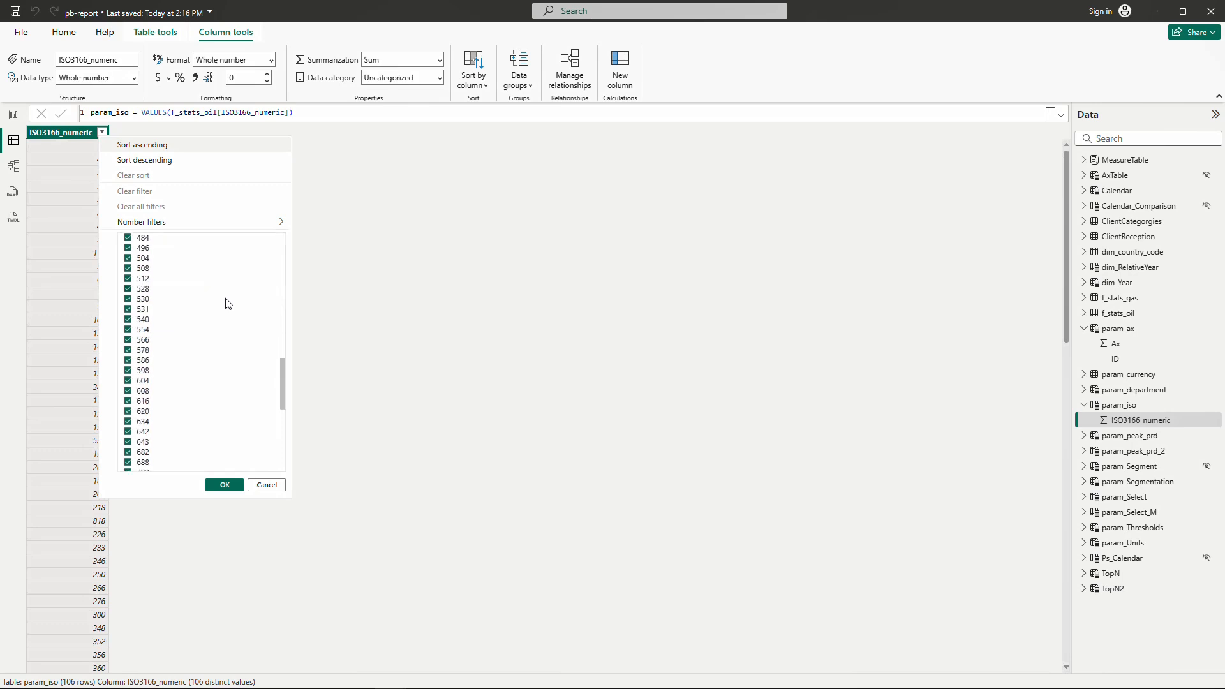
{"action": "scroll", "coordinate": [244, 299], "scroll_direction": "down", "scroll_amount": 1}
{"action": "key", "text": "Escape"}
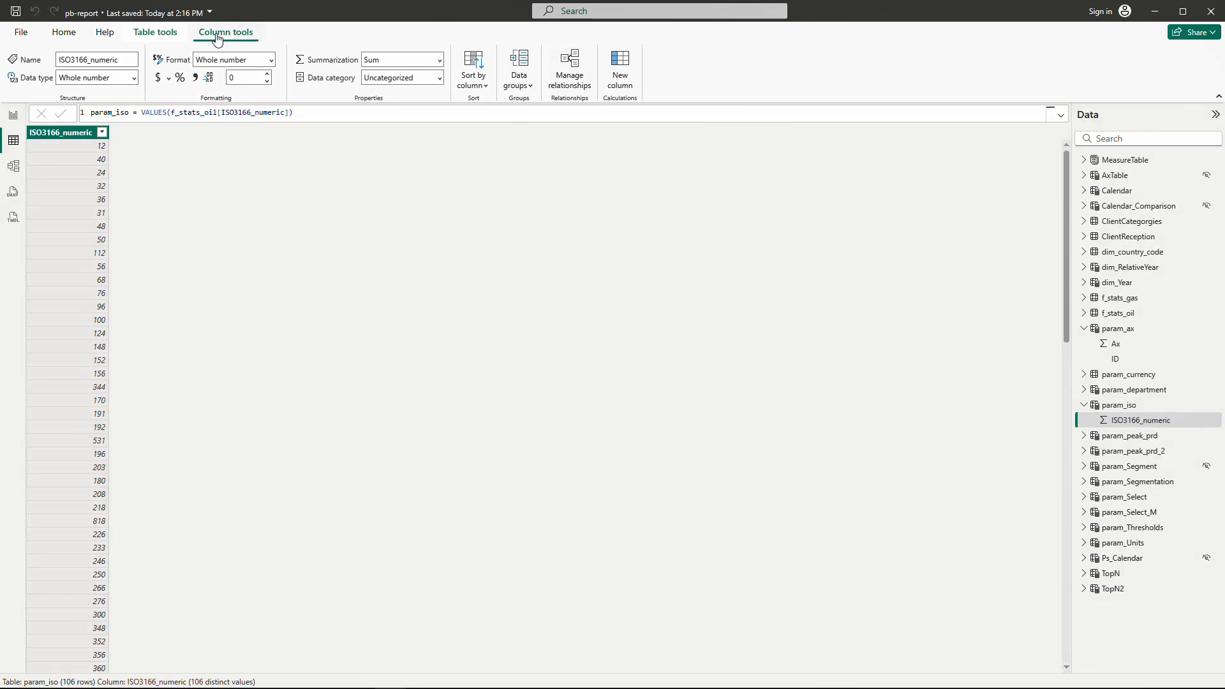
Step: Create a new calculated table named param_prd and start its formula with SUMMARIZE over f_stats_oil
{"action": "left_click", "coordinate": [155, 32]}
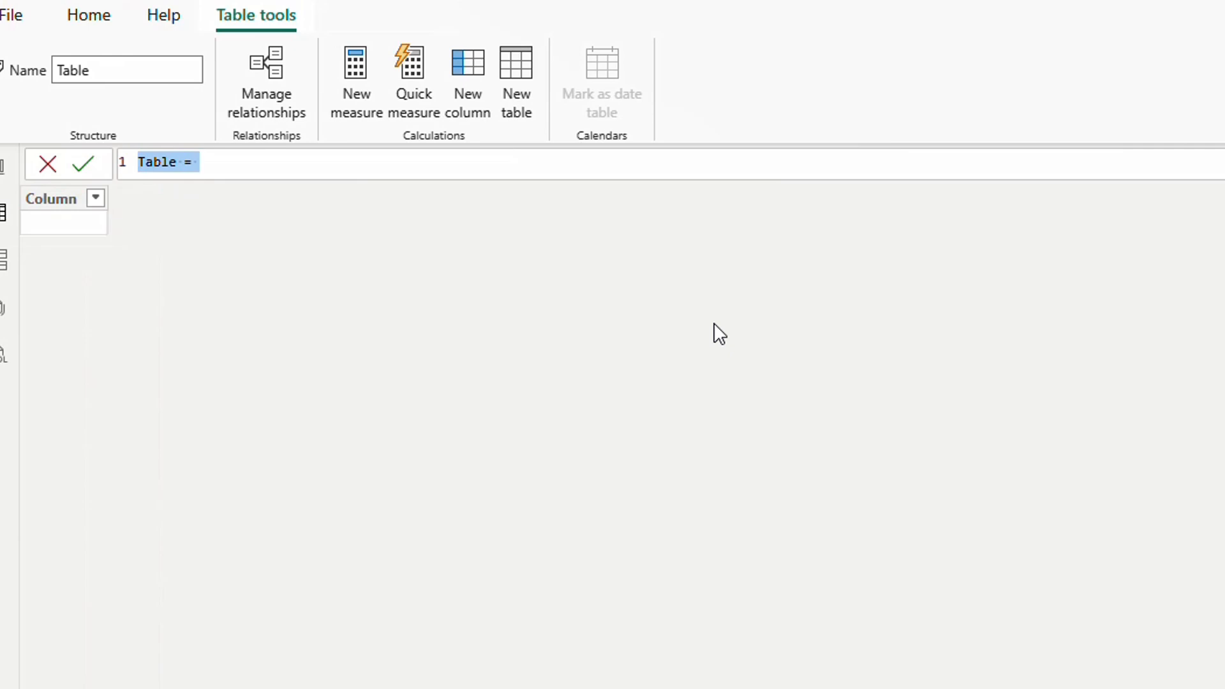
{"action": "double_click", "coordinate": [162, 161]}
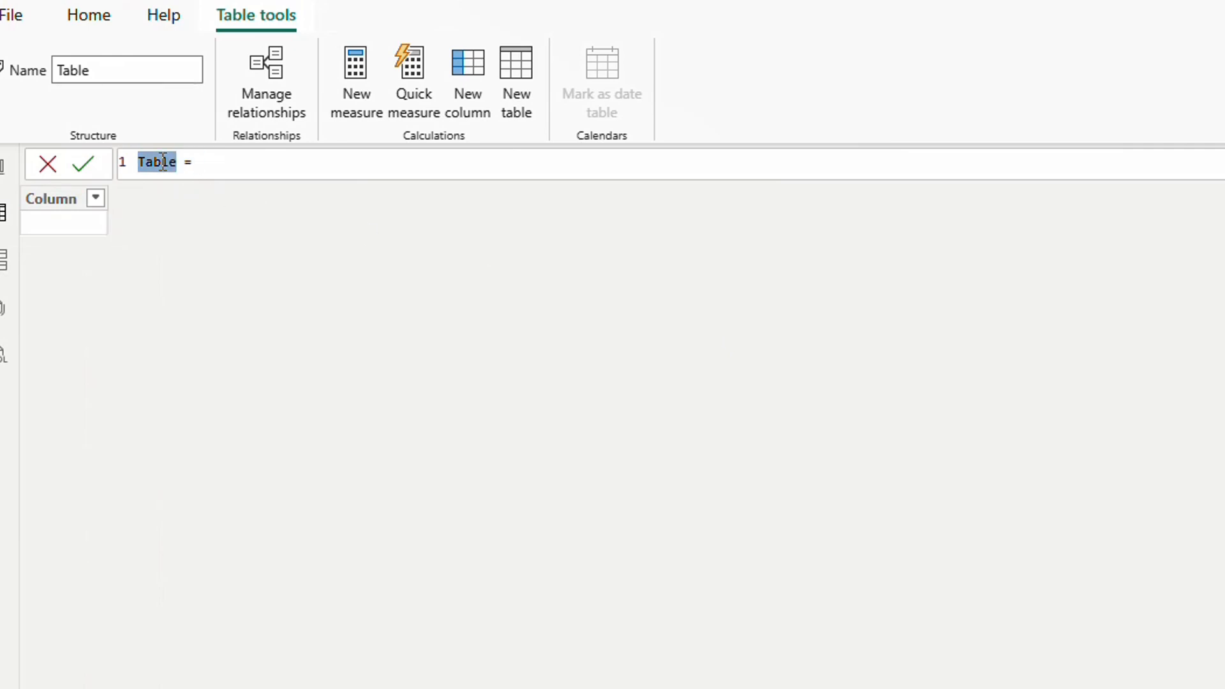
{"action": "type", "text": "param_"}
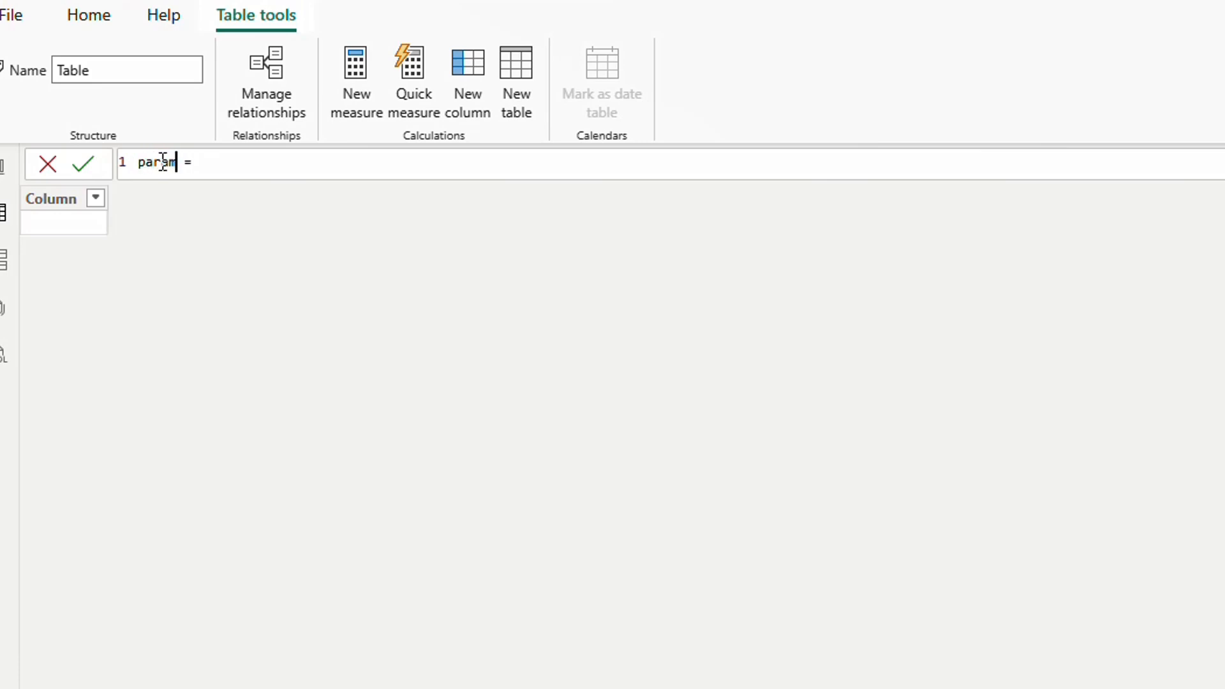
{"action": "type", "text": "prd = summ"}
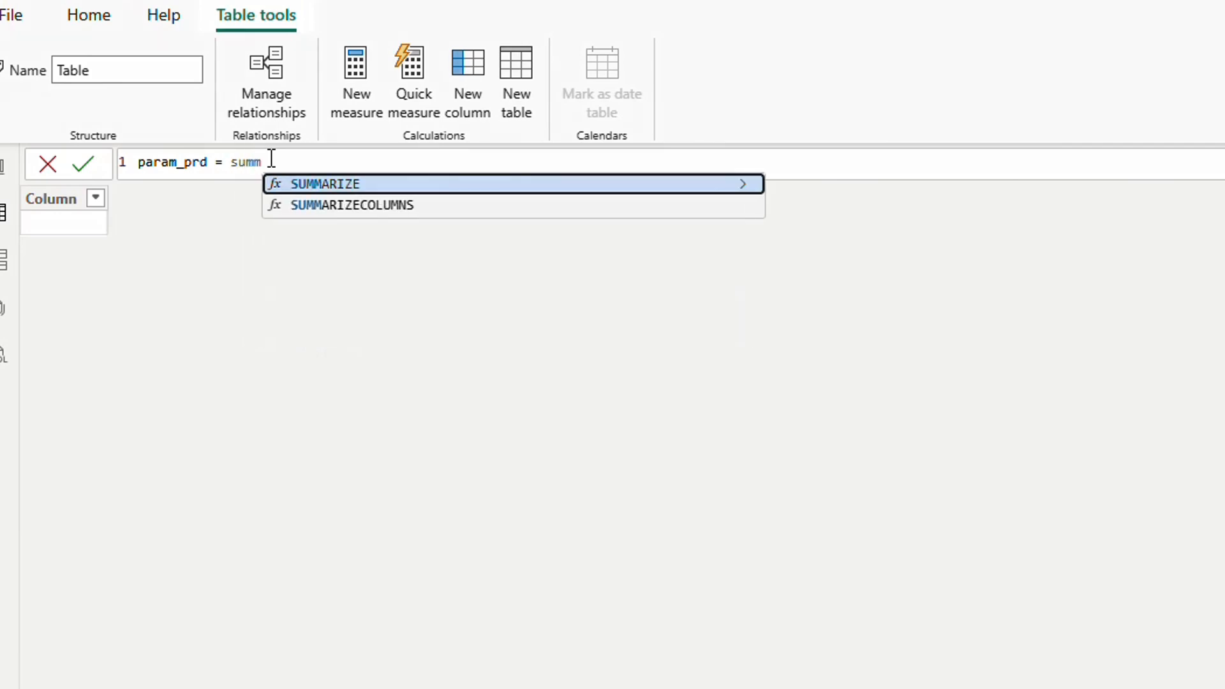
{"action": "key", "text": "Tab"}
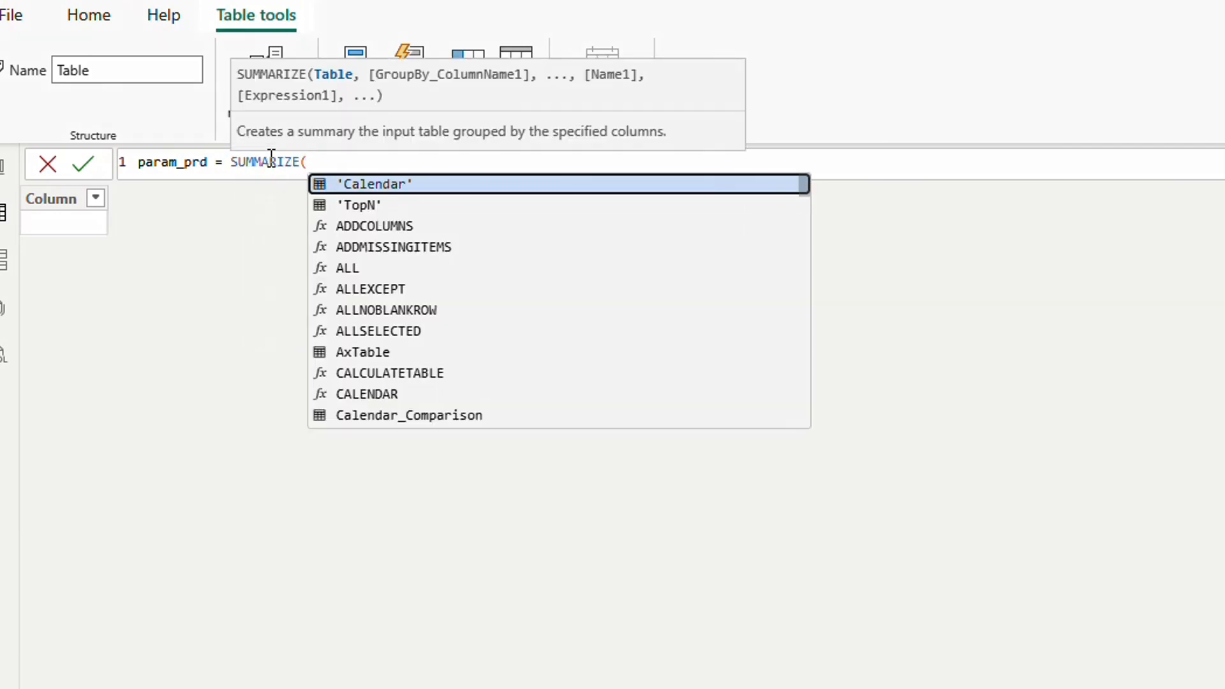
{"action": "type", "text": "f"}
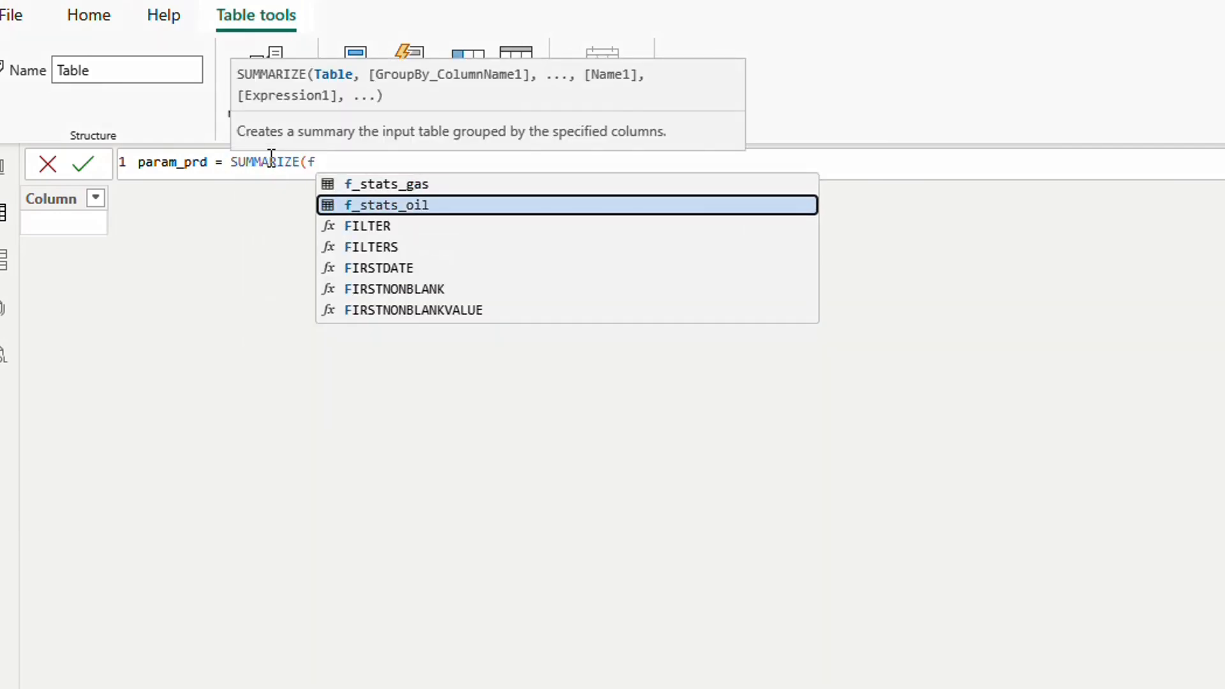
{"action": "key", "text": "Tab"}
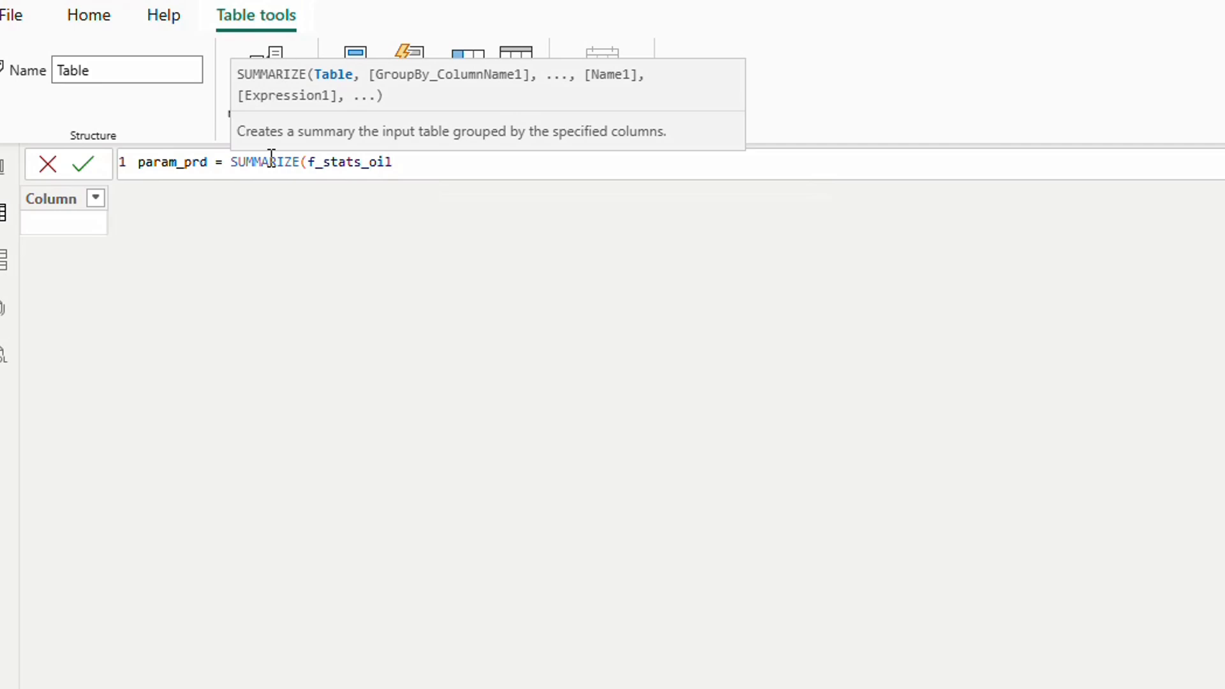
Step: Add f_stats_oil[Year] and dim_country_code[Country] as the grouping columns of the SUMMARIZE expression
{"action": "type", "text": ","}
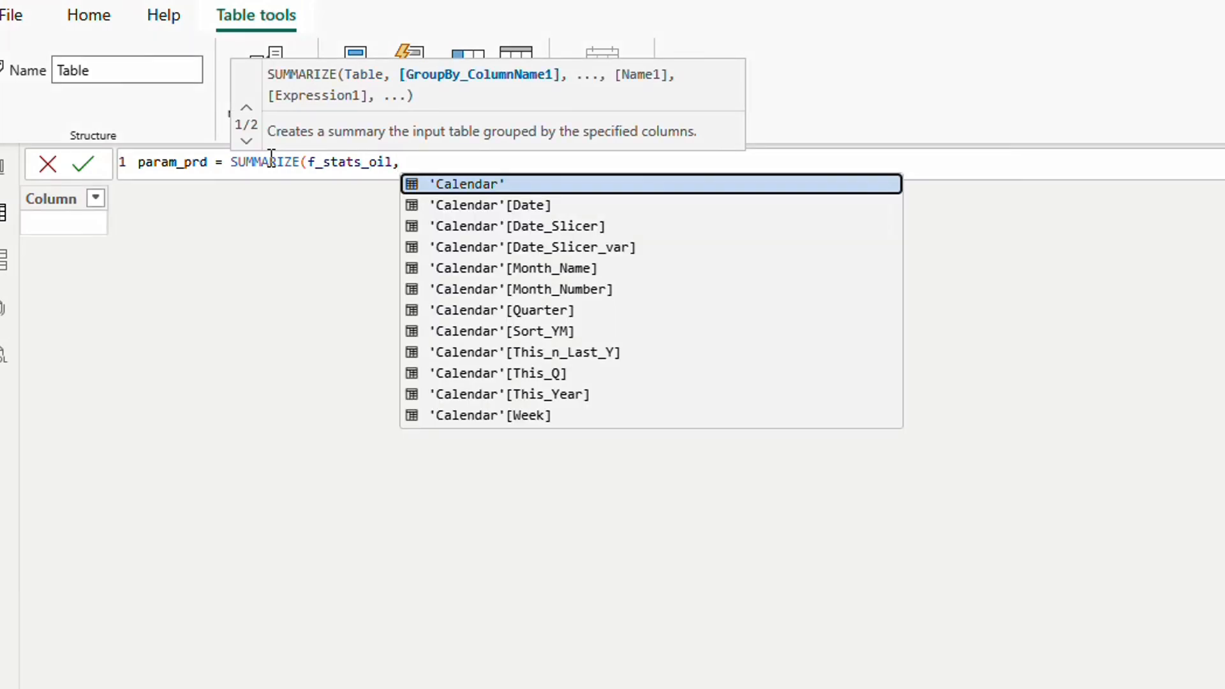
{"action": "type", "text": "year"}
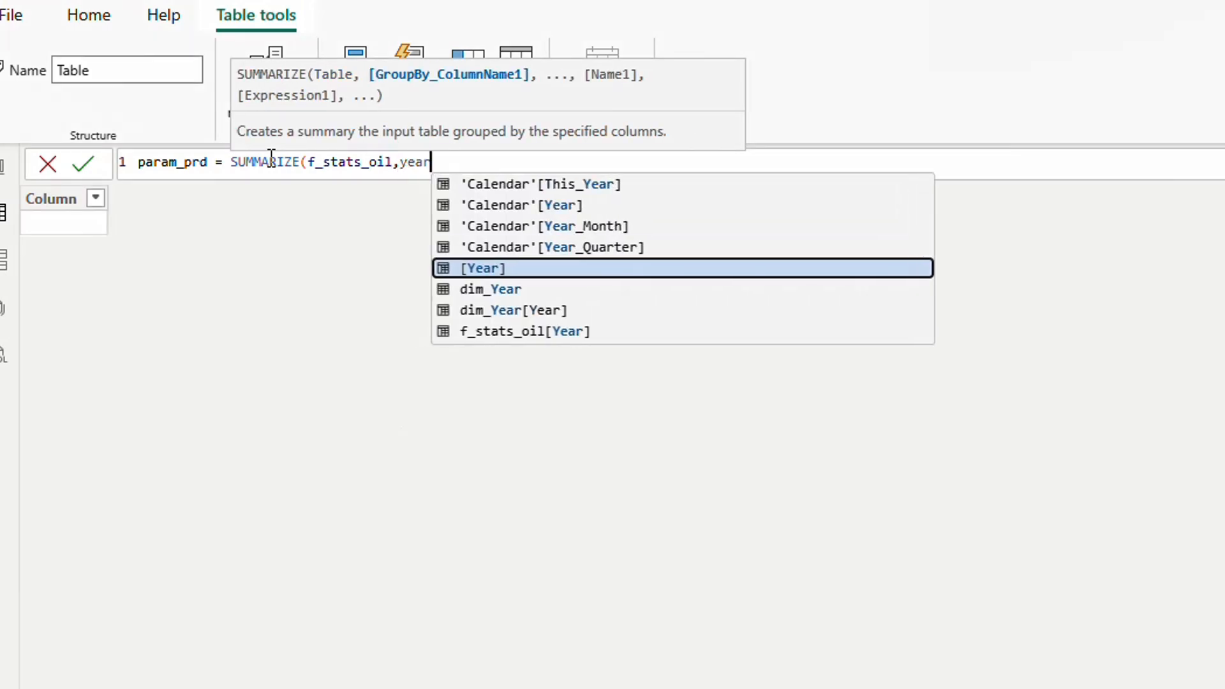
{"action": "key", "text": "Down"}
{"action": "key", "text": "Down"}
{"action": "key", "text": "Down"}
{"action": "key", "text": "Tab"}
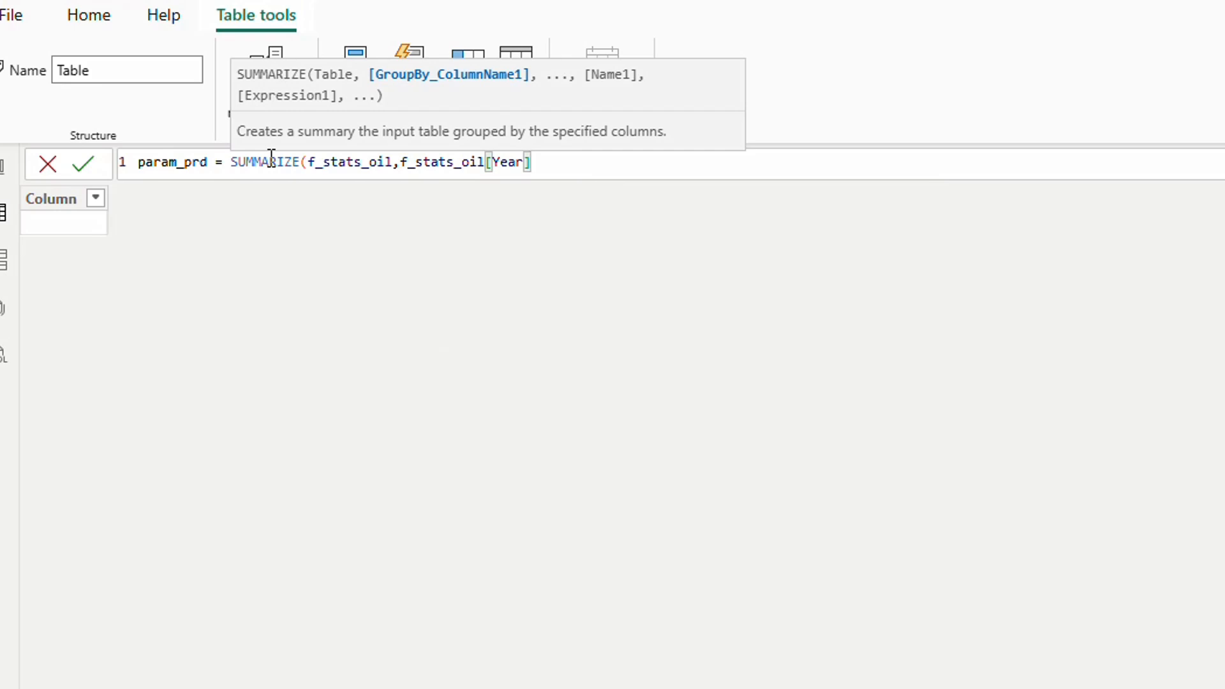
{"action": "type", "text": ",dim"}
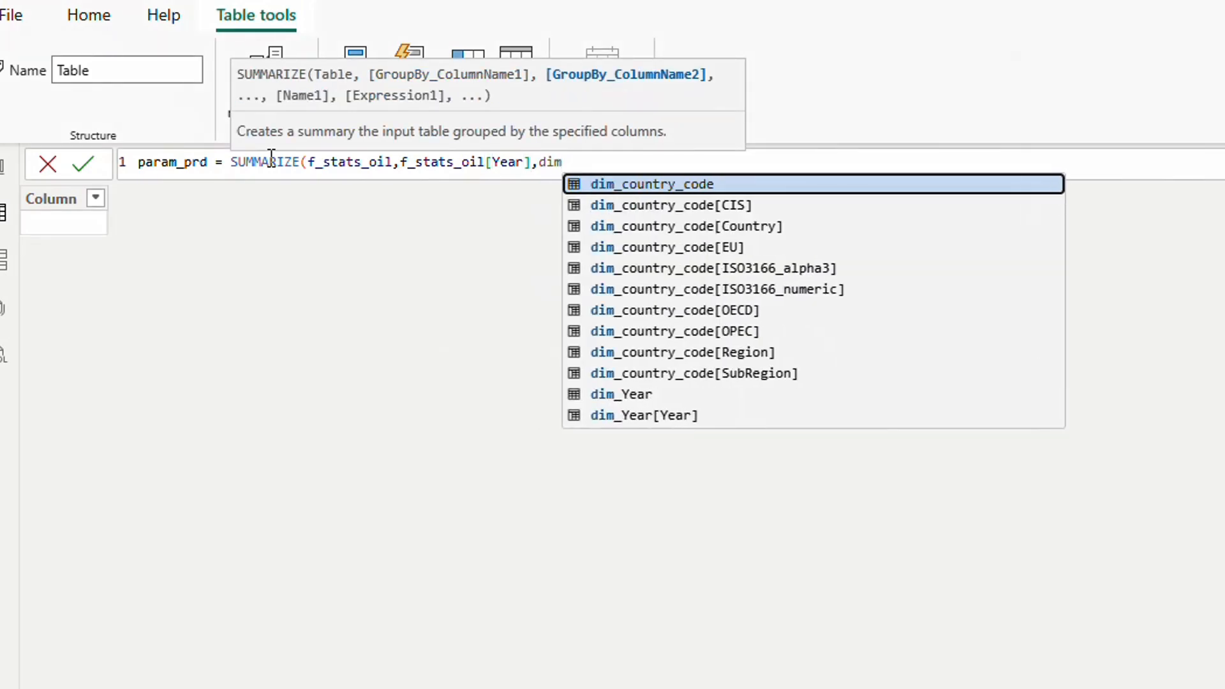
{"action": "key", "text": "Down"}
{"action": "key", "text": "Down"}
{"action": "key", "text": "Tab"}
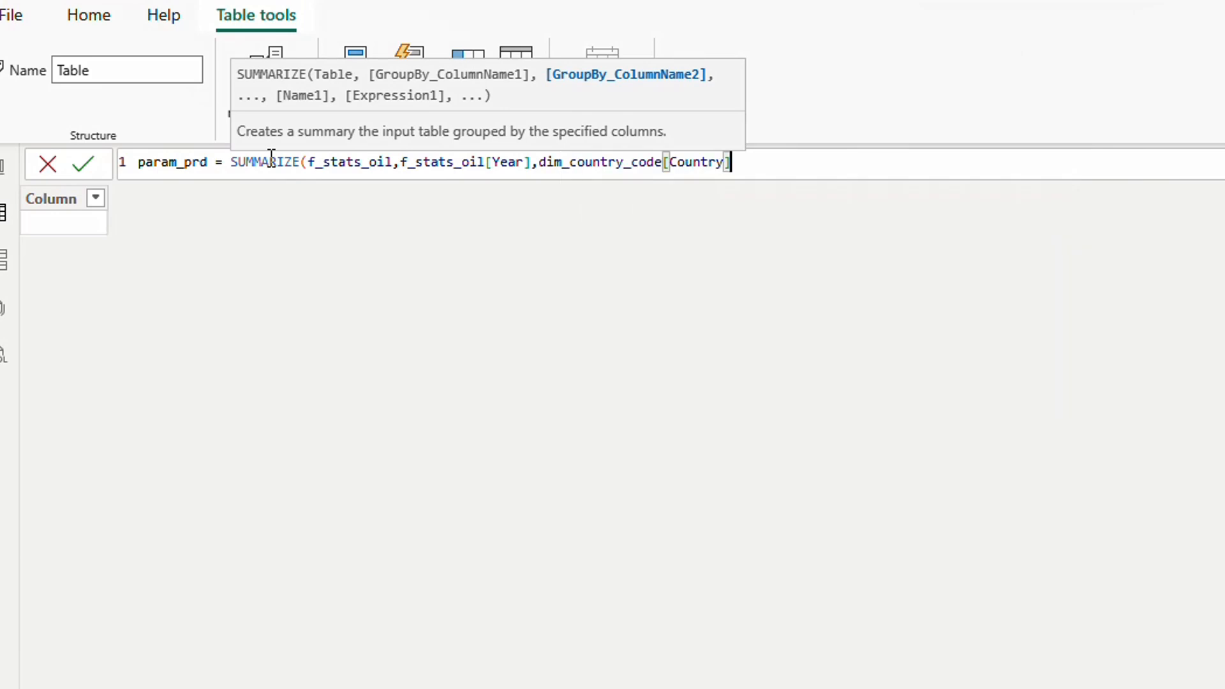
Step: Add a "Production" column based on [Oil Production] to the SUMMARIZE, commit the formula and look through the rows
{"action": "type", "text": ",\"Prod"}
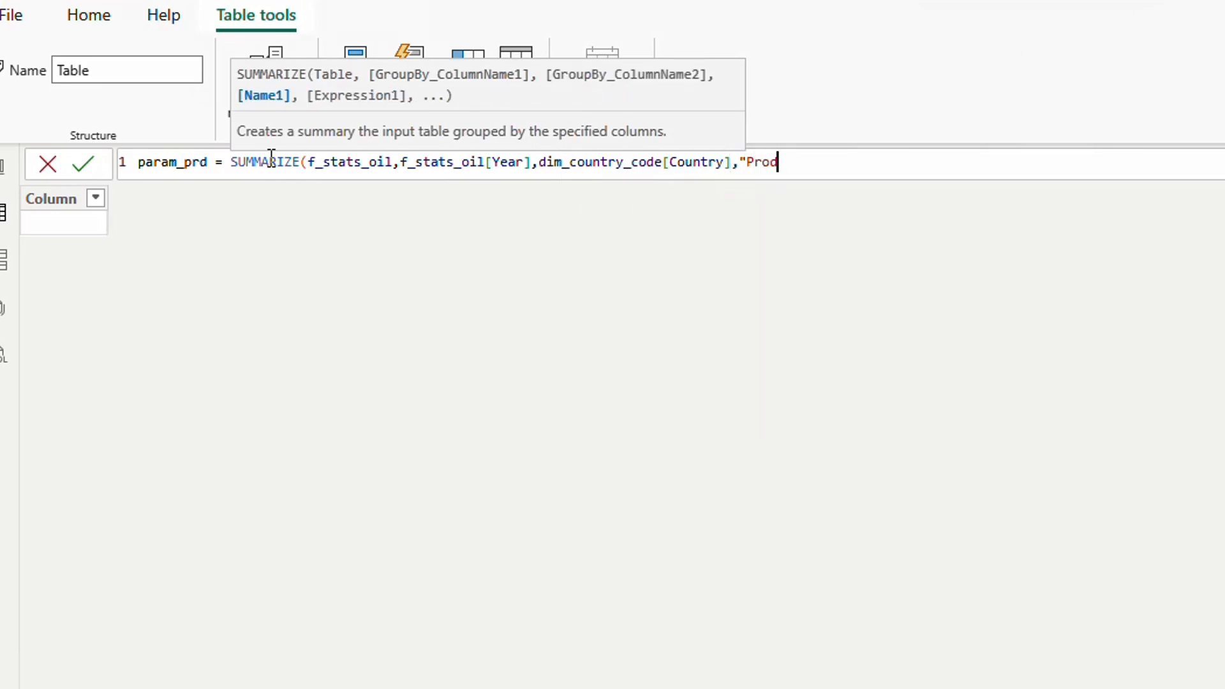
{"action": "type", "text": "uction\",oil"}
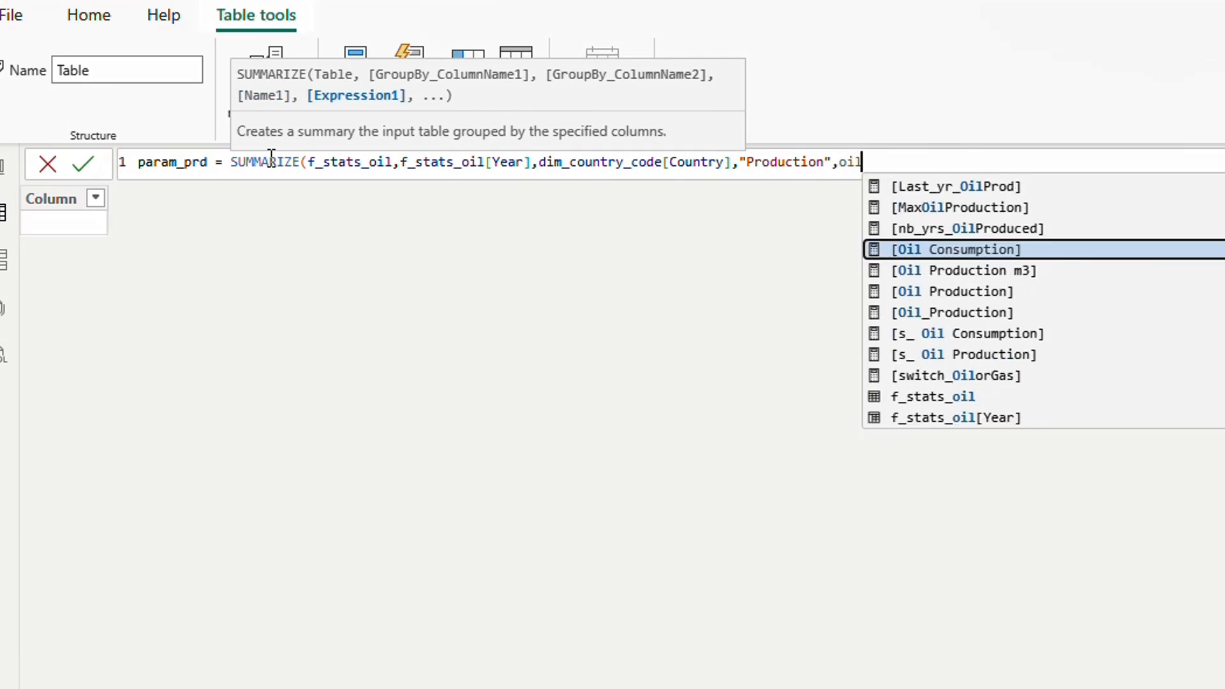
{"action": "key", "text": "Down"}
{"action": "key", "text": "Down"}
{"action": "key", "text": "Tab"}
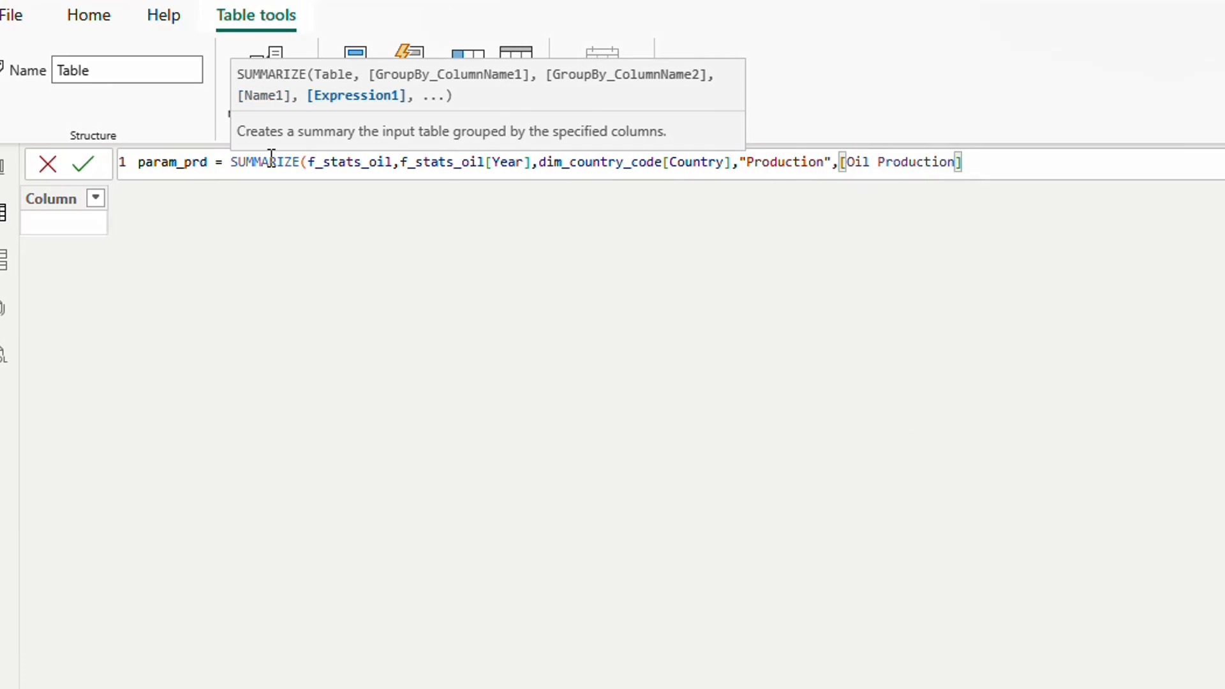
{"action": "type", "text": ")"}
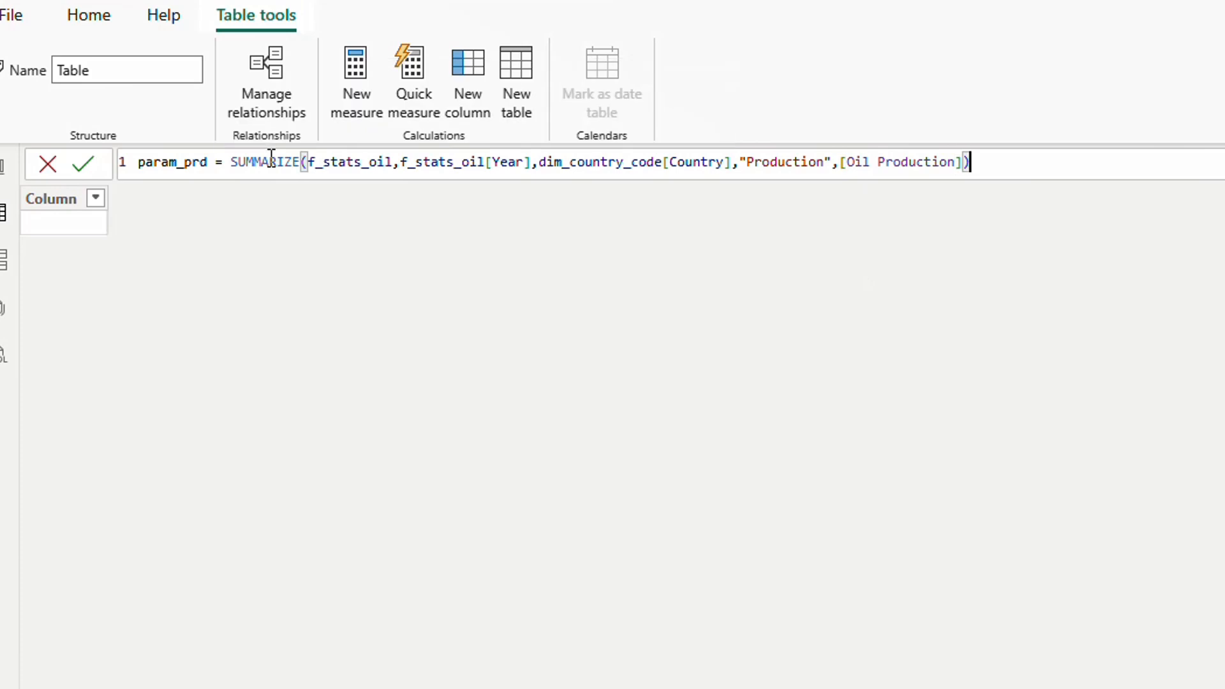
{"action": "key", "text": "Return"}
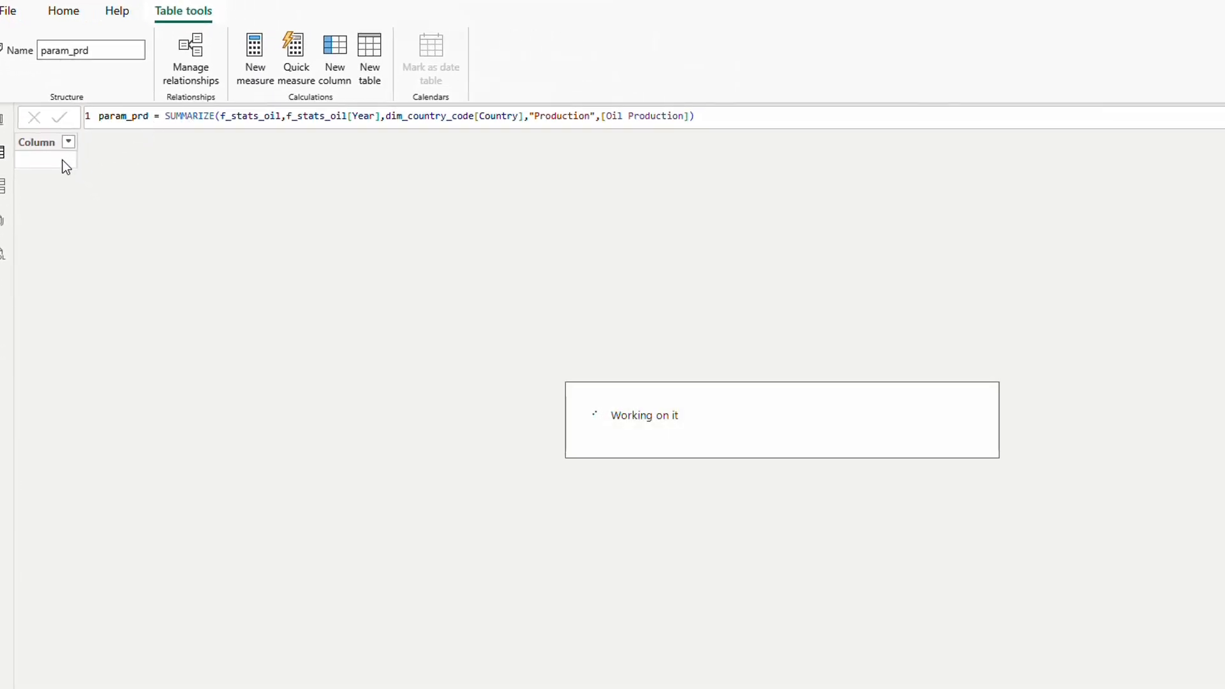
{"action": "scroll", "coordinate": [181, 325], "scroll_direction": "down", "scroll_amount": 15}
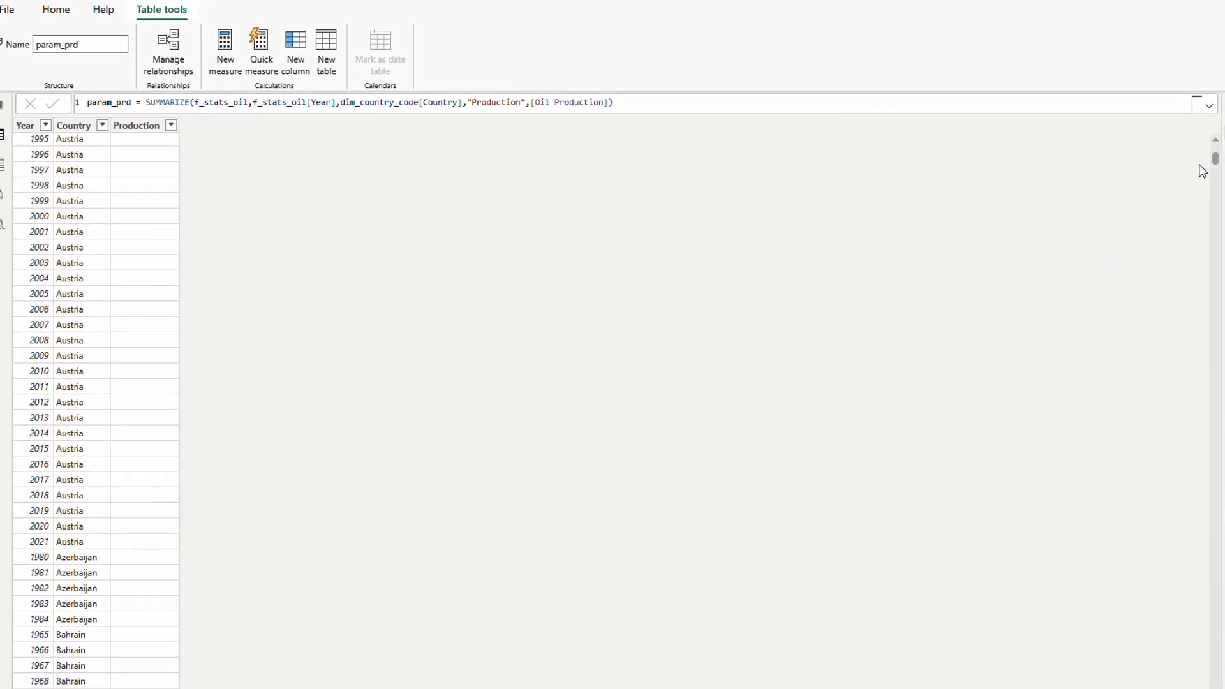
{"action": "left_click_drag", "start_coordinate": [1210, 163], "coordinate": [1203, 675]}
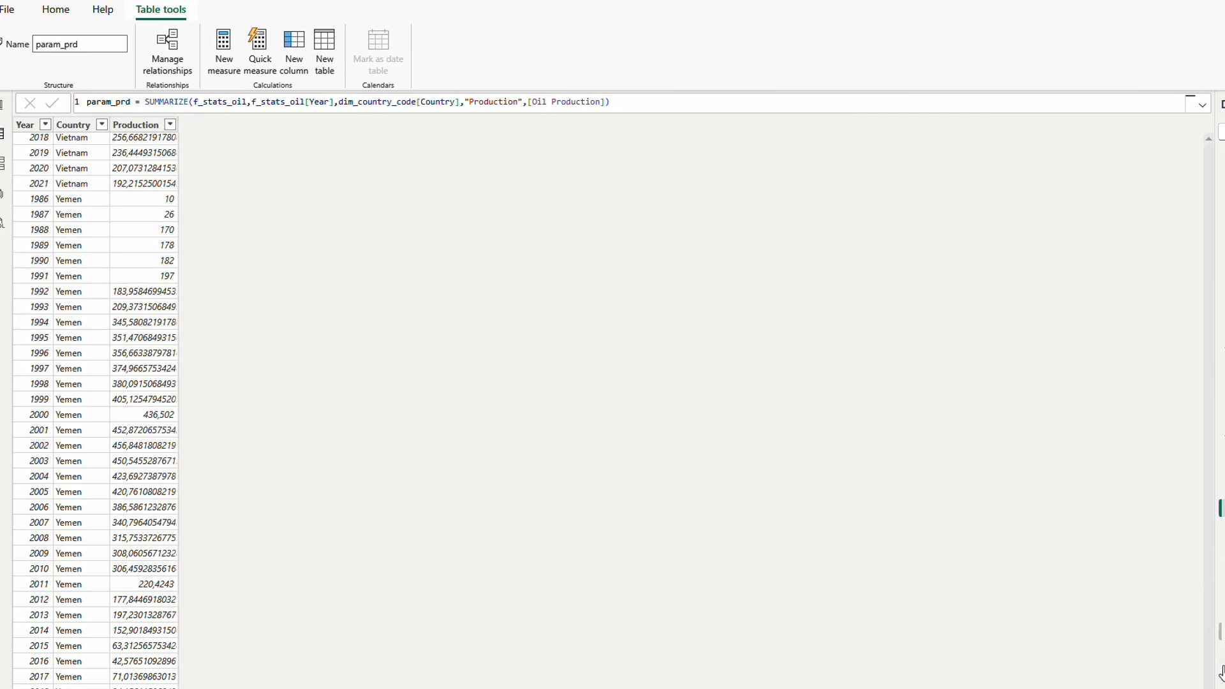
{"action": "left_click_drag", "start_coordinate": [1208, 677], "coordinate": [1208, 169]}
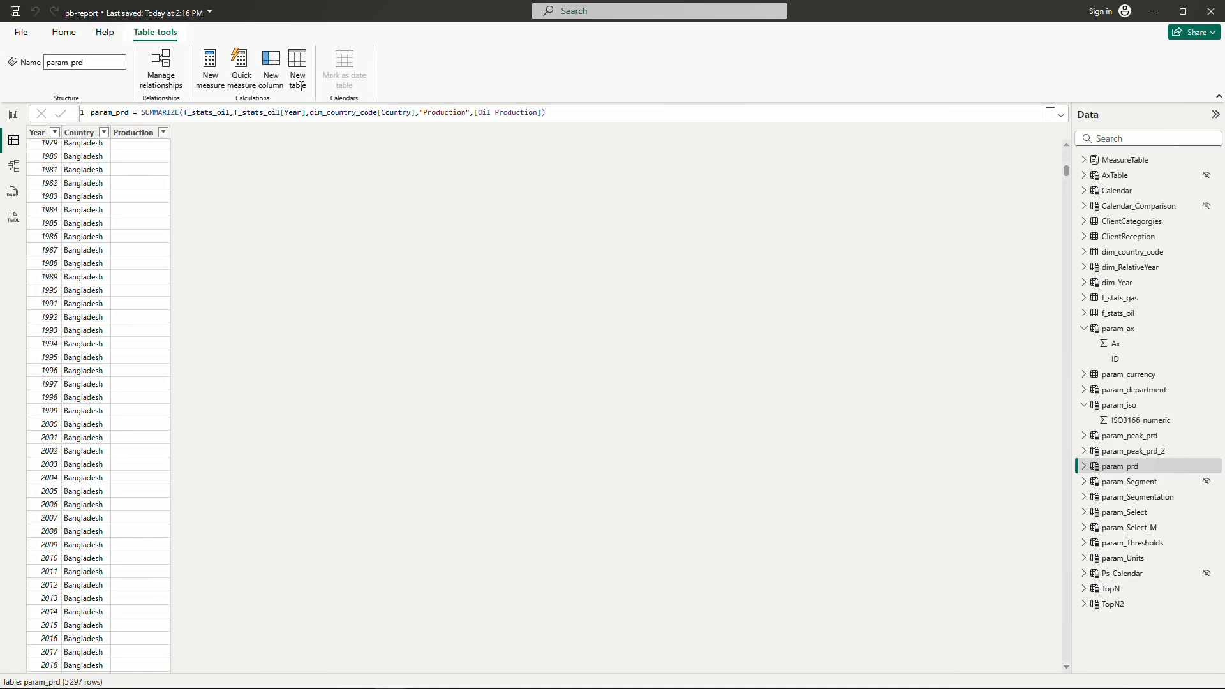
Step: Wrap param_prd's SUMMARIZE expression in filter(), adding a comma after it for the filter condition
{"action": "left_click", "coordinate": [142, 113]}
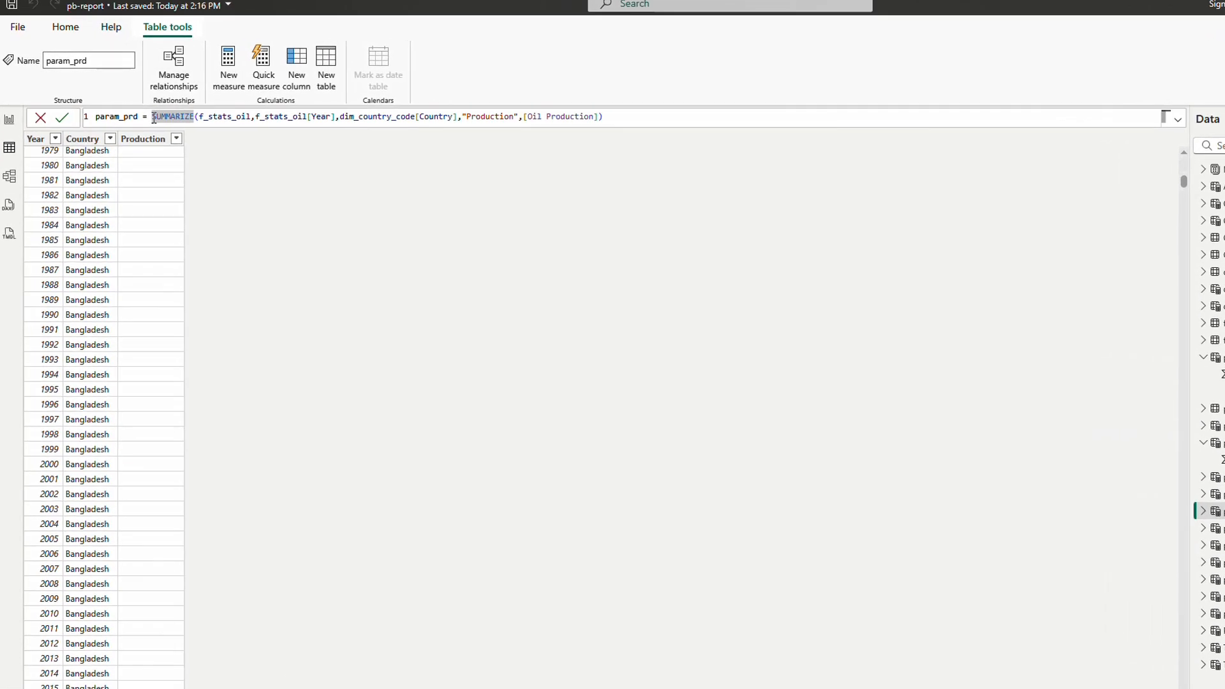
{"action": "type", "text": "filter"}
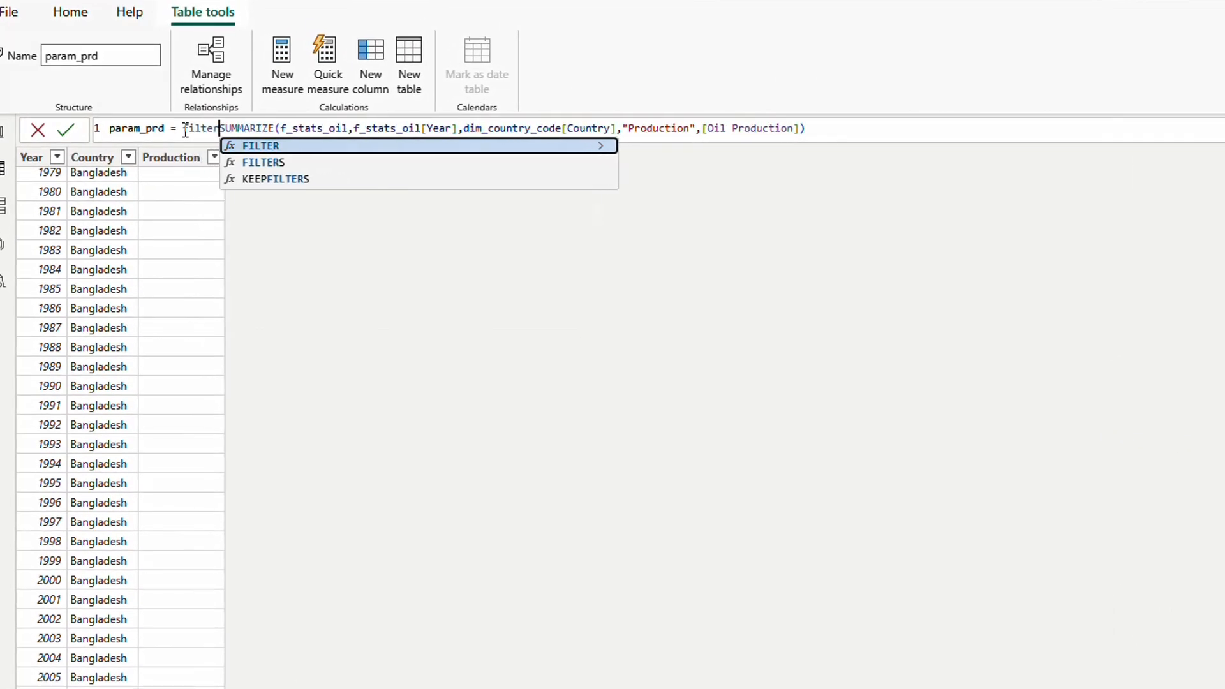
{"action": "type", "text": "("}
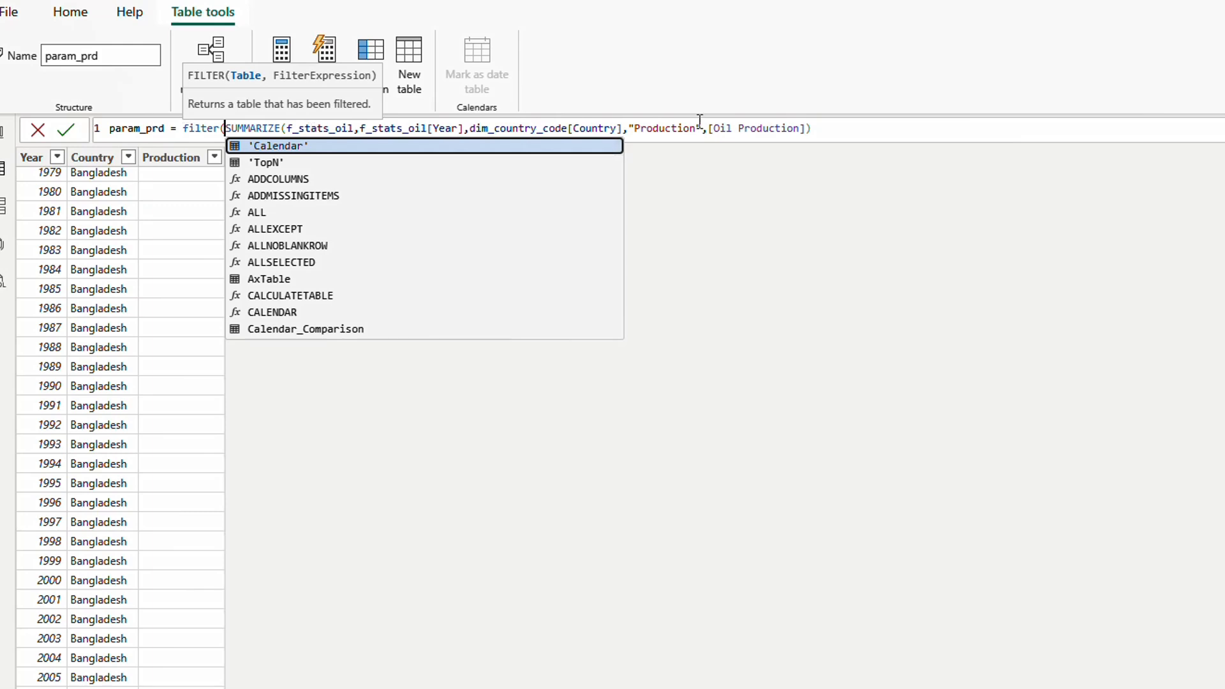
{"action": "left_click", "coordinate": [867, 126]}
{"action": "type", "text": ","}
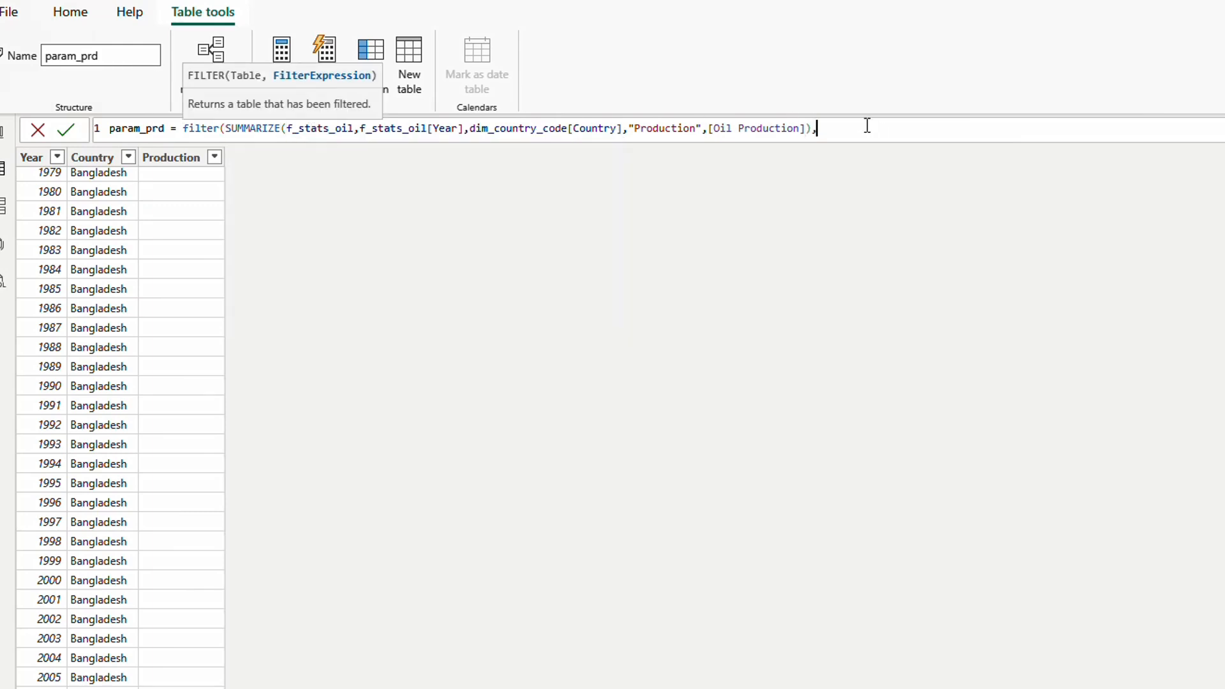
Step: Set the filter condition to NOT(ISBLANK([Oil Production])), commit the param_prd formula and look through the rows
{"action": "type", "text": "no"}
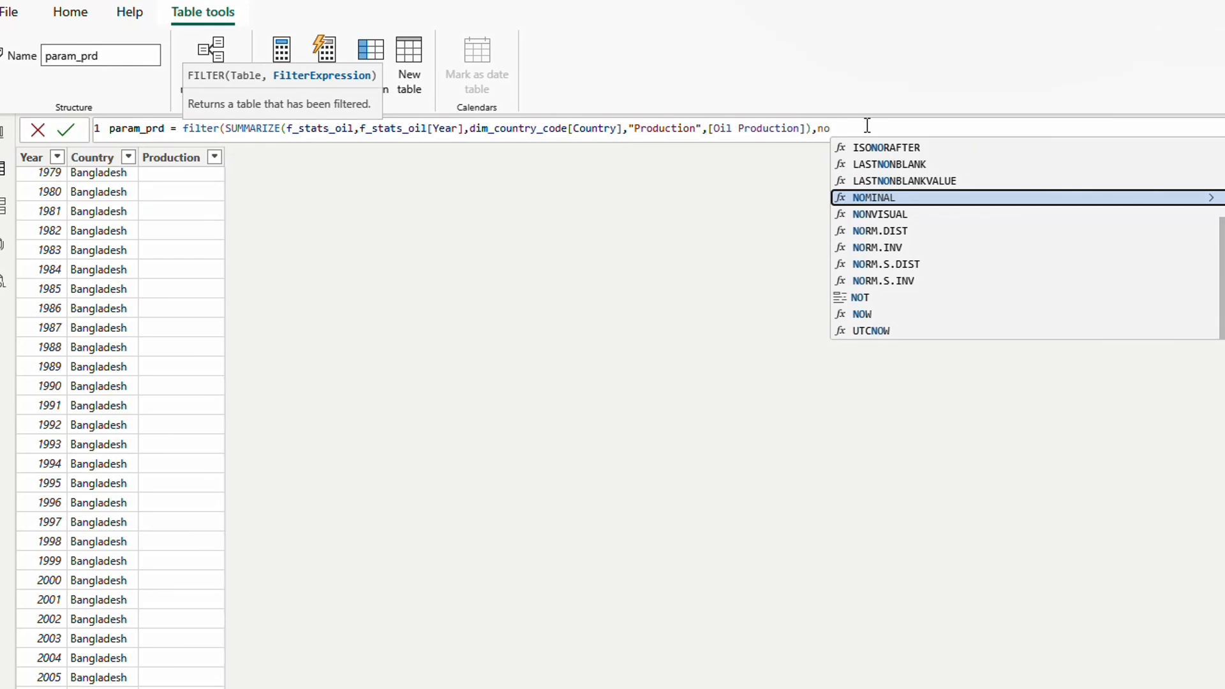
{"action": "type", "text": "t"}
{"action": "key", "text": "Tab"}
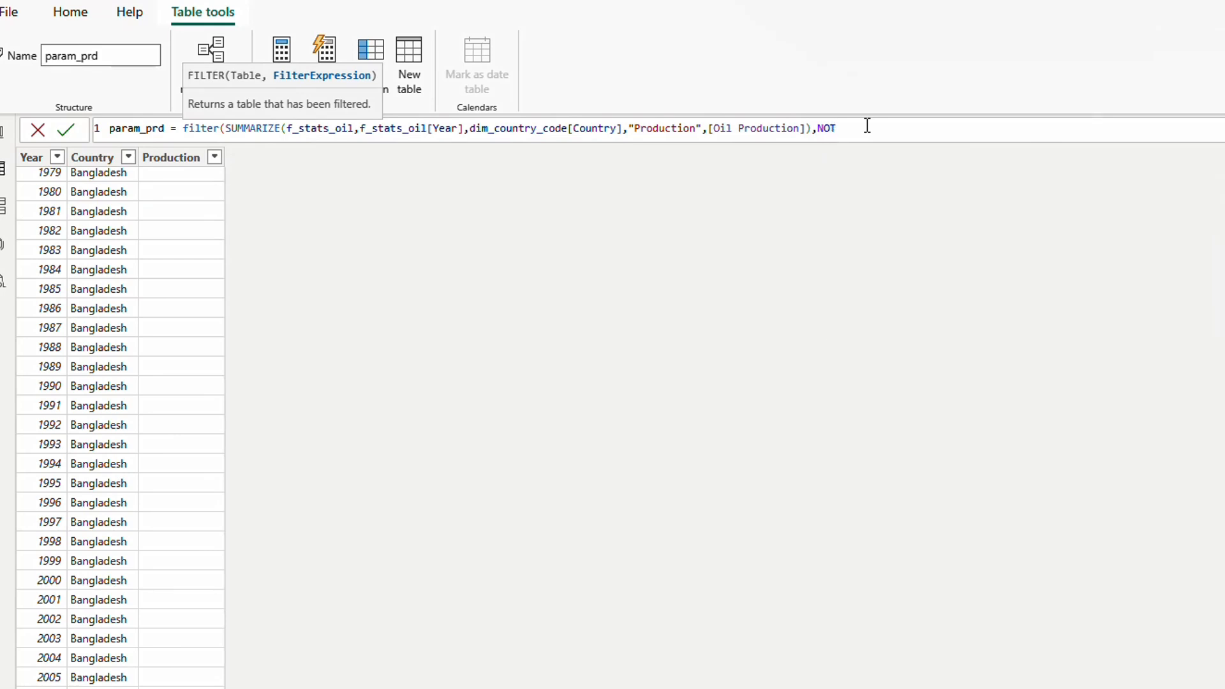
{"action": "type", "text": "(isb"}
{"action": "key", "text": "Tab"}
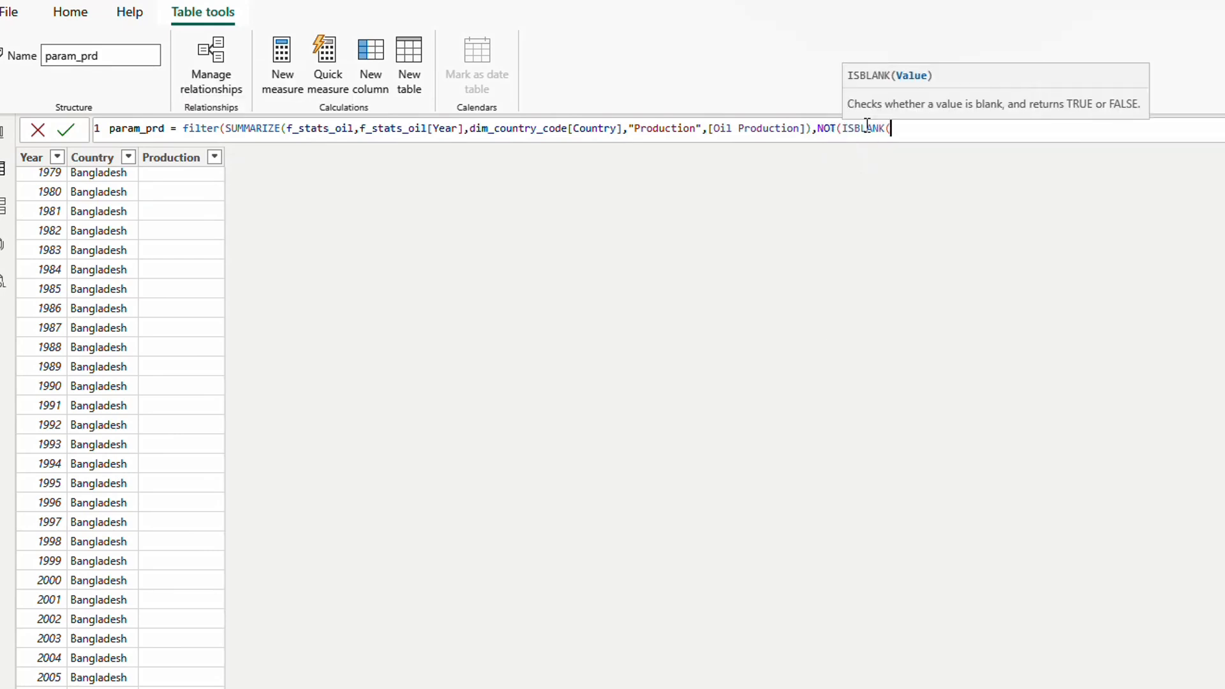
{"action": "type", "text": "oil"}
{"action": "key", "text": "Down"}
{"action": "key", "text": "Down"}
{"action": "key", "text": "Tab"}
{"action": "type", "text": ")))"}
{"action": "key", "text": "Return"}
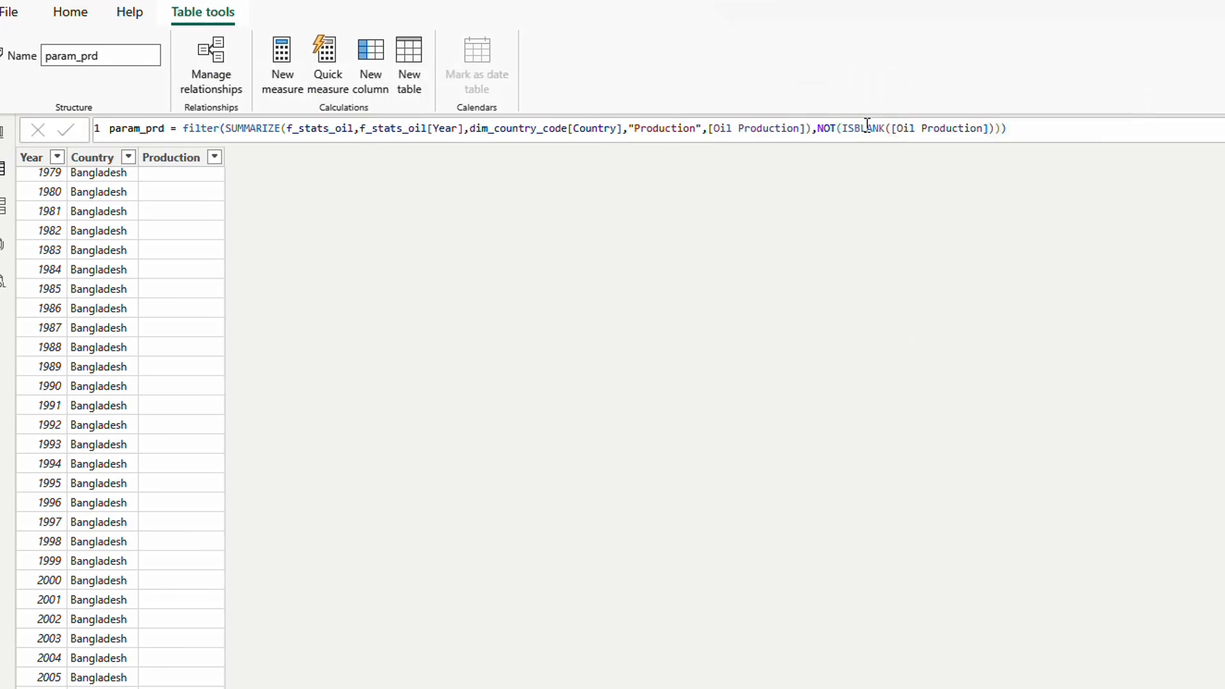
{"action": "scroll", "coordinate": [277, 428], "scroll_direction": "down", "scroll_amount": 10}
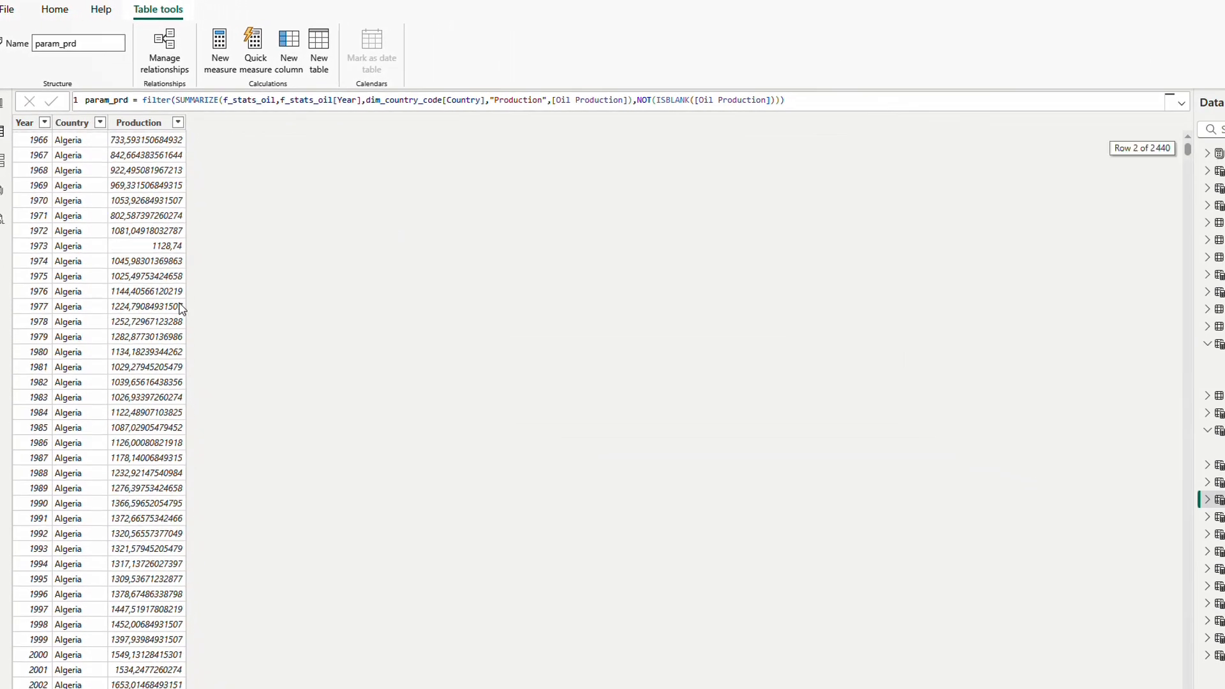
Step: Look through the param_prd rows down to the Romania records and return to the first row
{"action": "scroll", "coordinate": [215, 334], "scroll_direction": "up", "scroll_amount": 10}
{"action": "left_click_drag", "start_coordinate": [1187, 157], "coordinate": [1188, 543]}
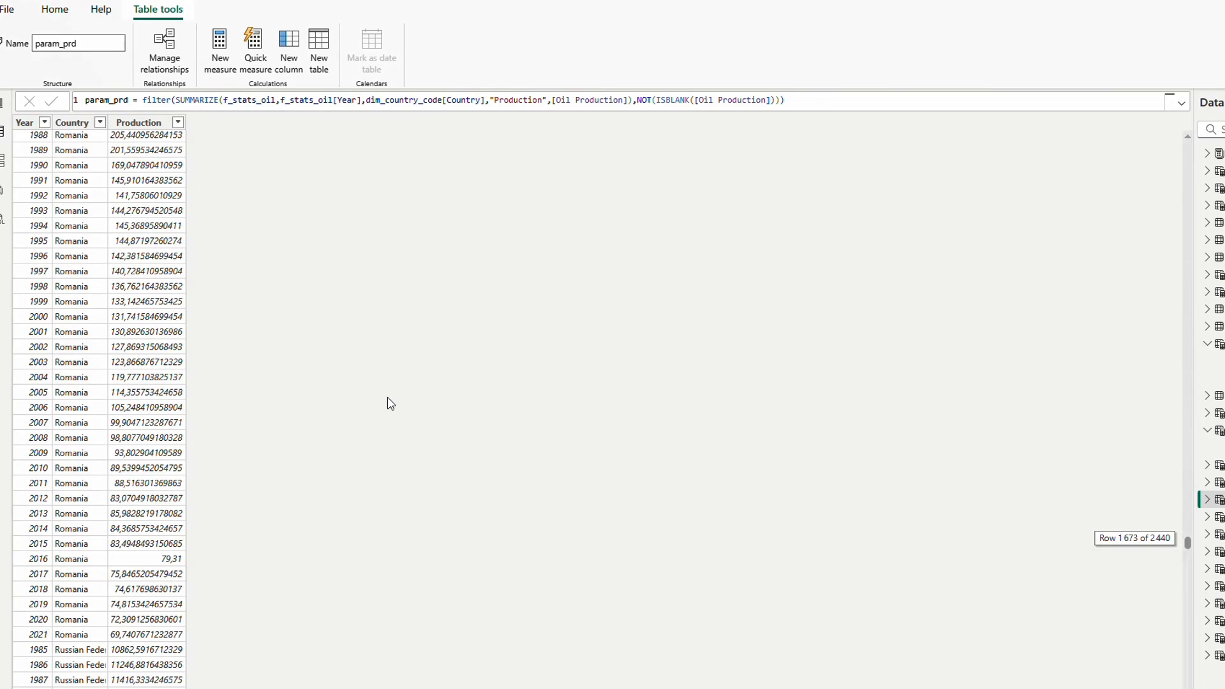
{"action": "scroll", "coordinate": [105, 398], "scroll_direction": "up", "scroll_amount": 2}
{"action": "scroll", "coordinate": [105, 398], "scroll_direction": "up", "scroll_amount": 5}
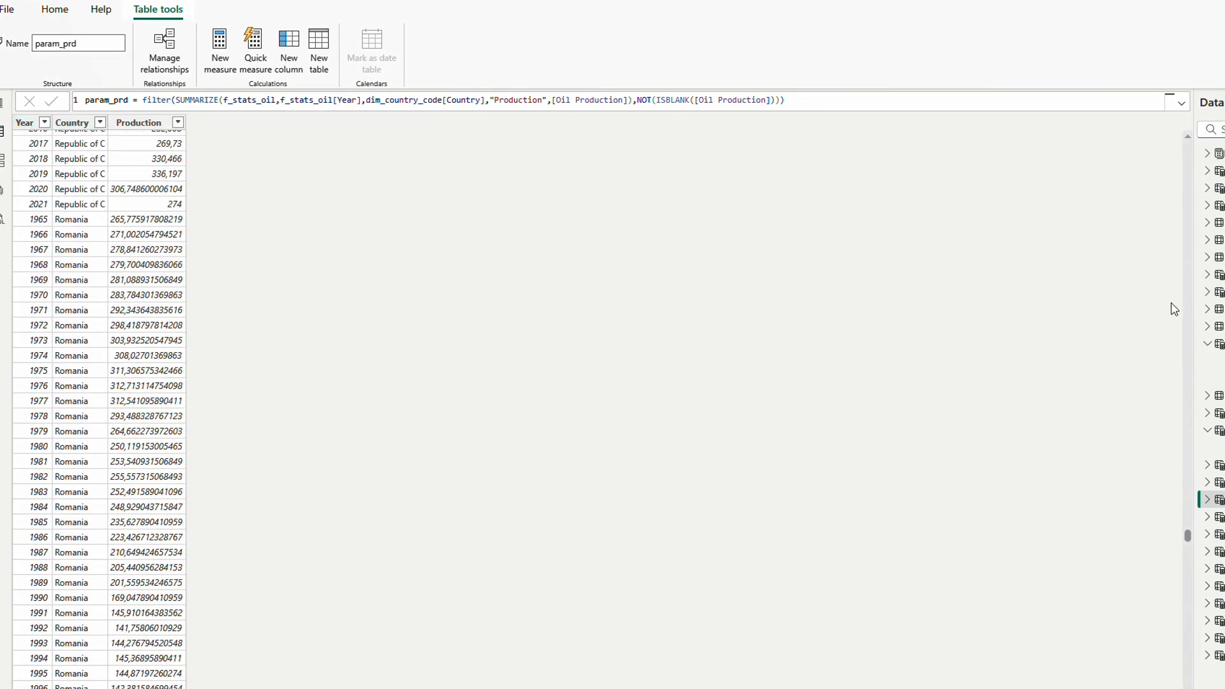
{"action": "left_click_drag", "start_coordinate": [1190, 539], "coordinate": [1188, 145]}
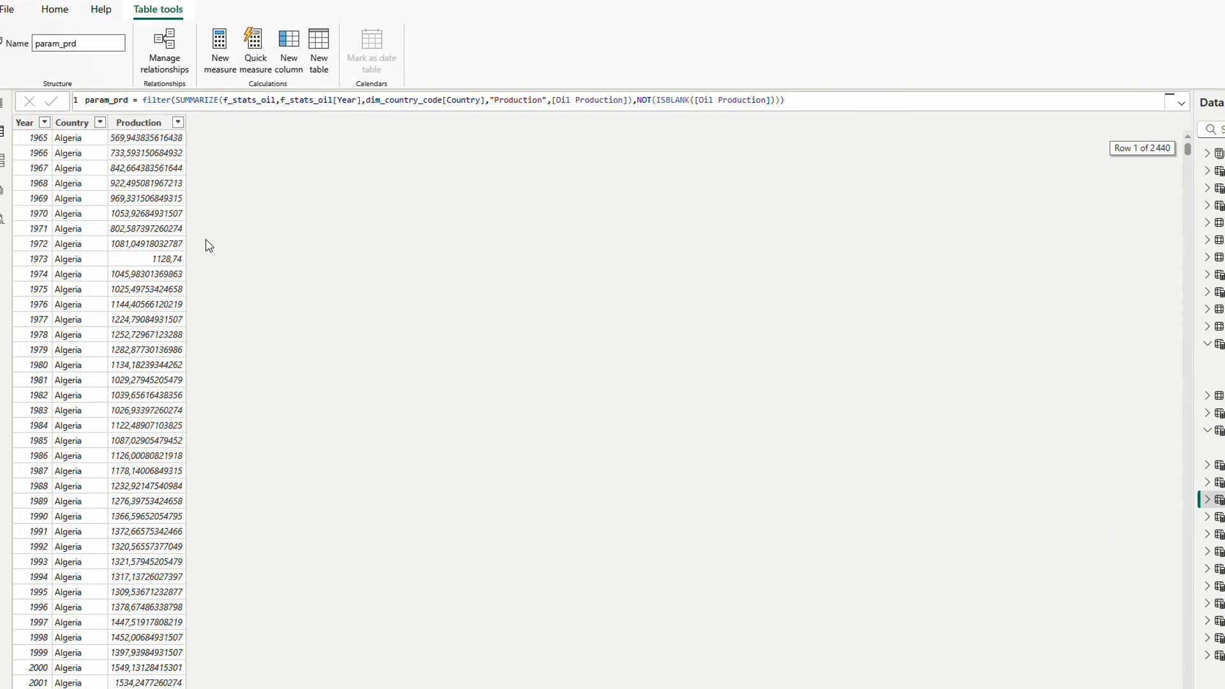
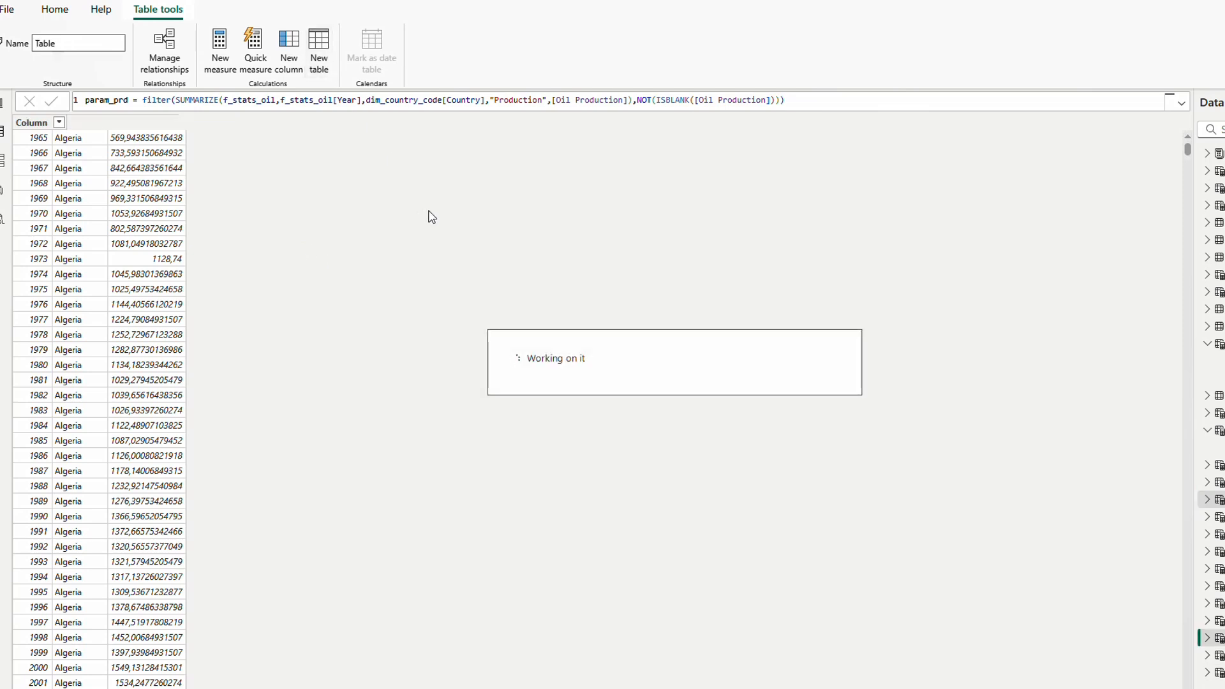
Step: Name the new calculated table param_dep1 and begin its formula with FILTER on the f_stats_oil table
{"action": "type", "text": "param_"}
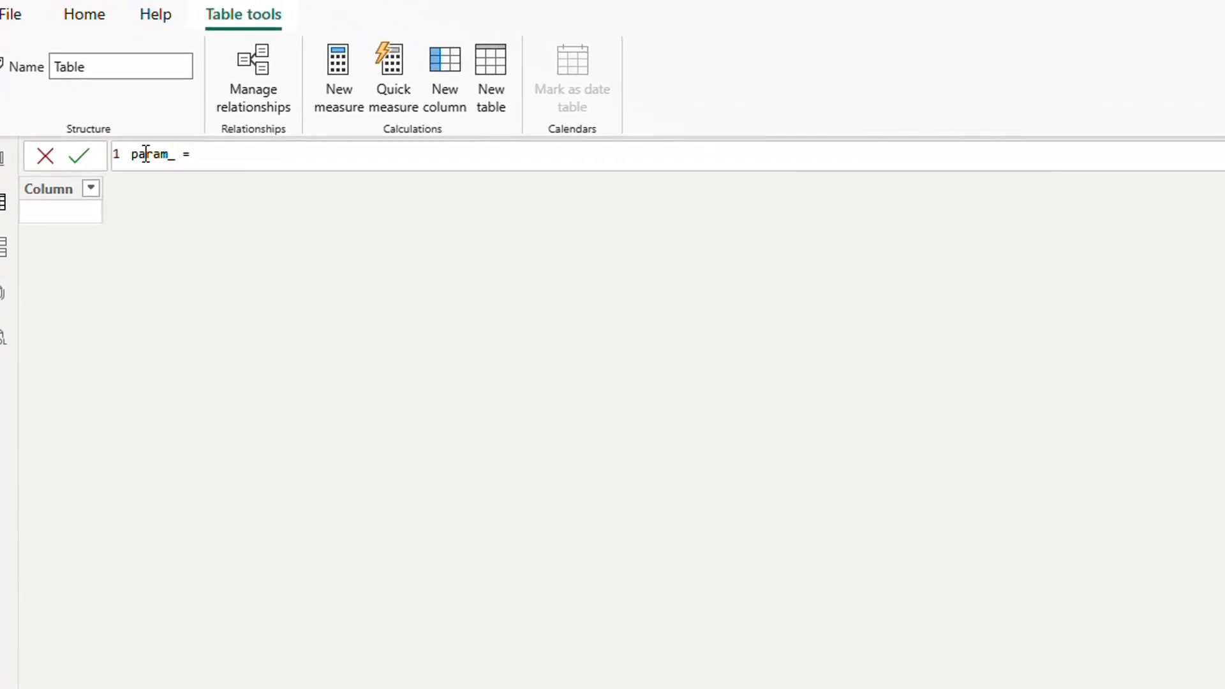
{"action": "type", "text": "dep1"}
{"action": "key", "text": "Right"}
{"action": "key", "text": "Right"}
{"action": "type", "text": "filter"}
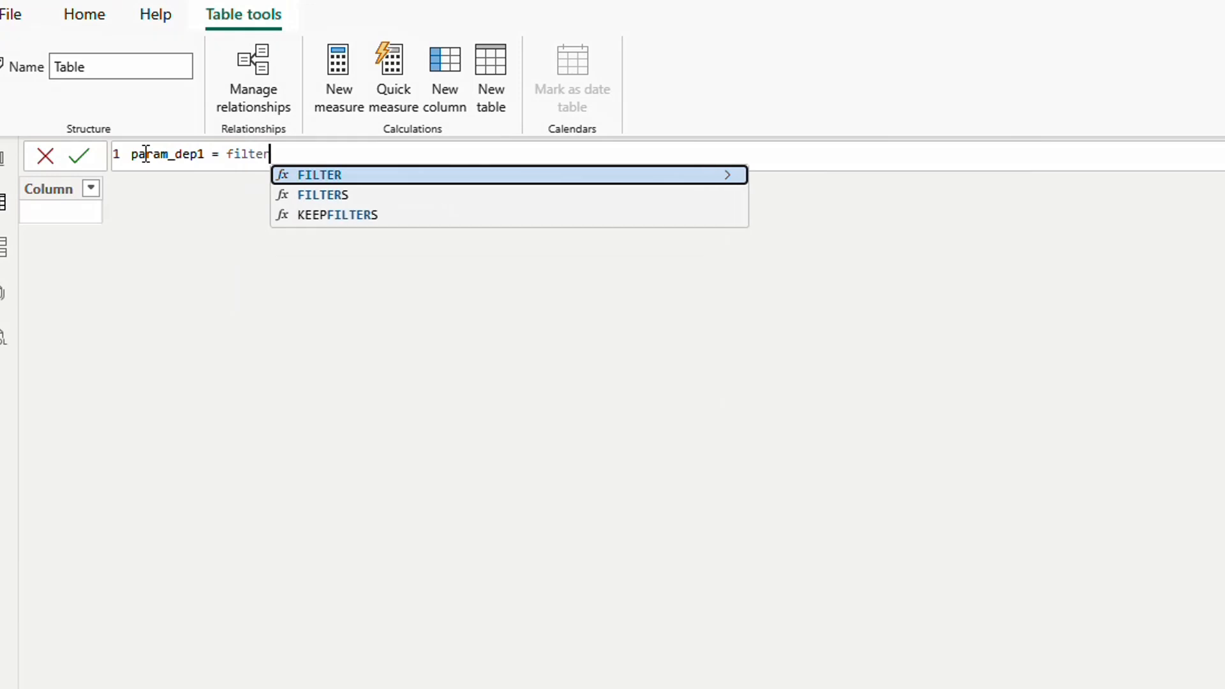
{"action": "type", "text": "(f"}
{"action": "key", "text": "Down"}
{"action": "key", "text": "Tab"}
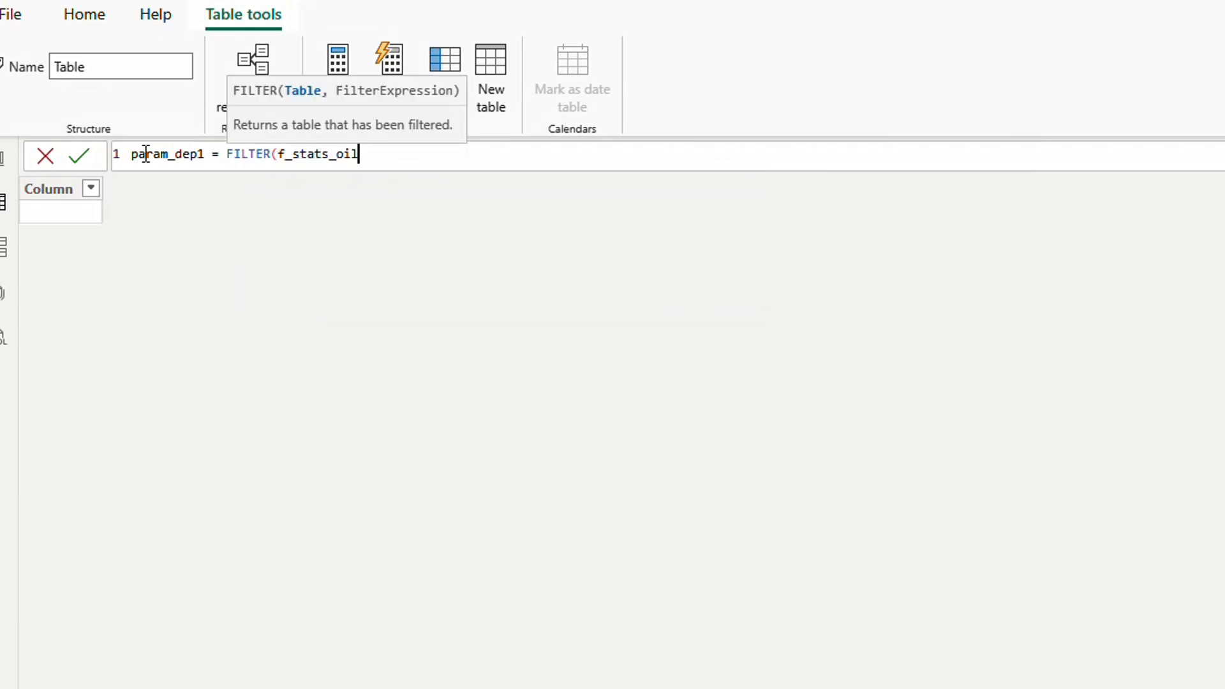
Step: Set the filter condition to f_stats_oil[Department]="Dep1" and commit the param_dep1 formula
{"action": "type", "text": ",depa"}
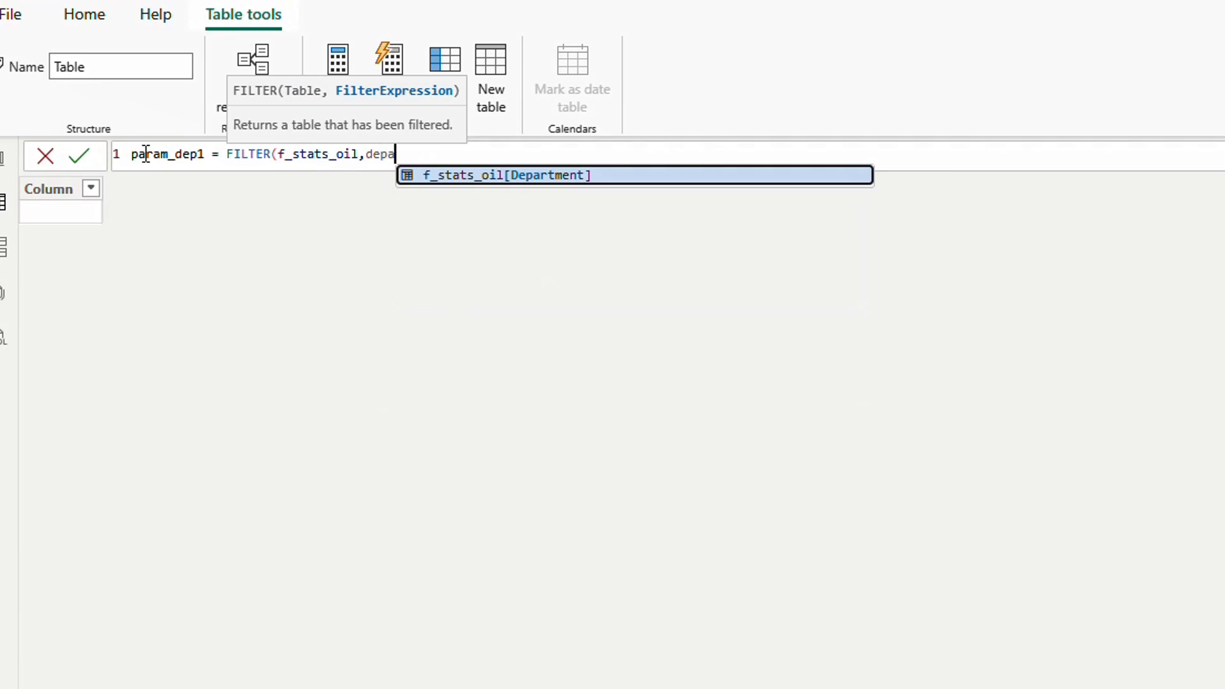
{"action": "key", "text": "Tab"}
{"action": "type", "text": "=\"Dep"}
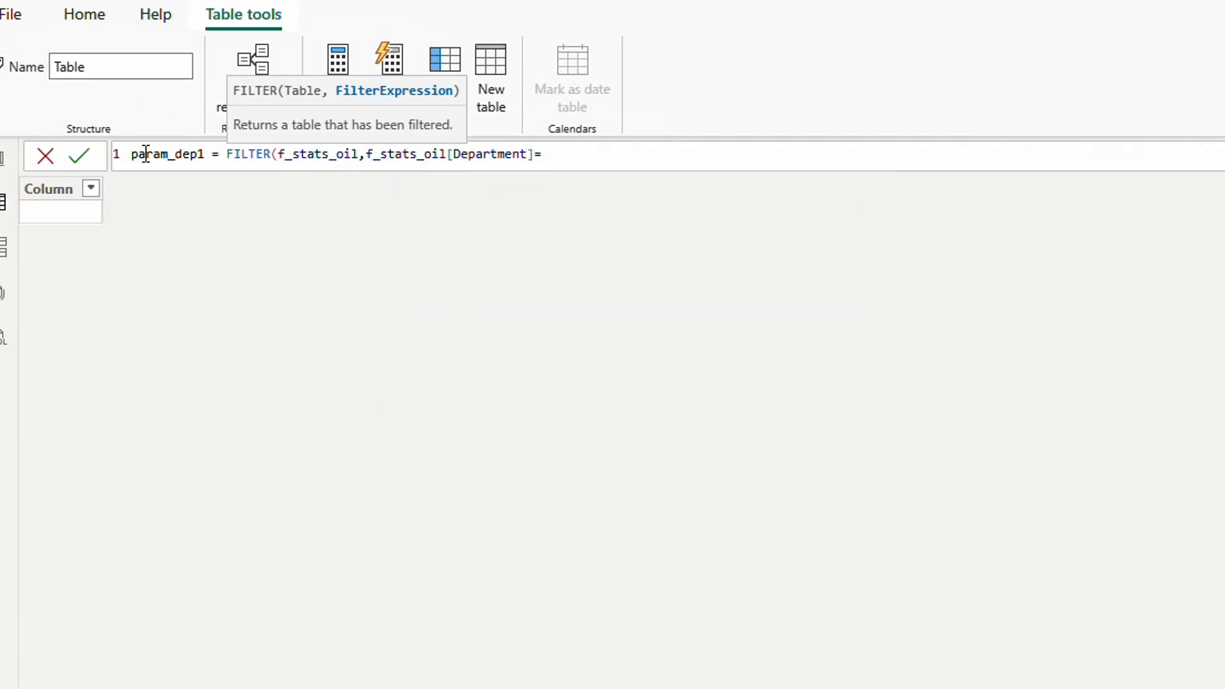
{"action": "type", "text": "1\""}
{"action": "key", "text": "Return"}
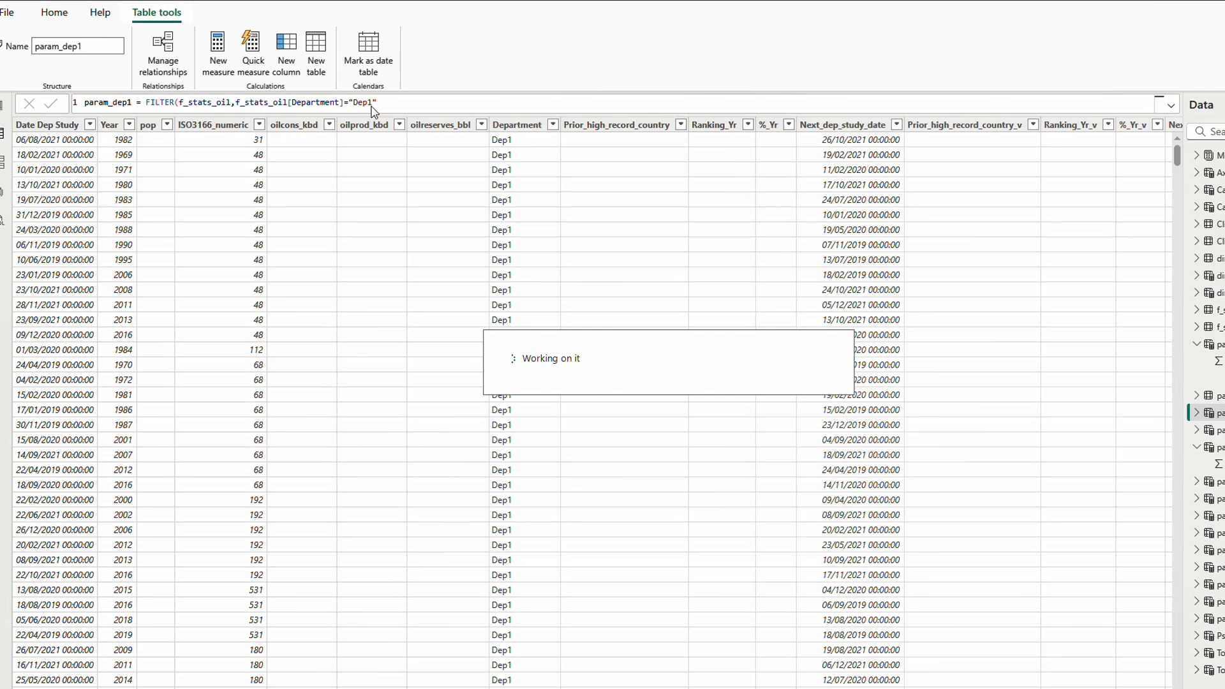
Step: Look through the param_dep1 rows and check which values the Department column's filter list contains
{"action": "scroll", "coordinate": [475, 503], "scroll_direction": "down", "scroll_amount": 10}
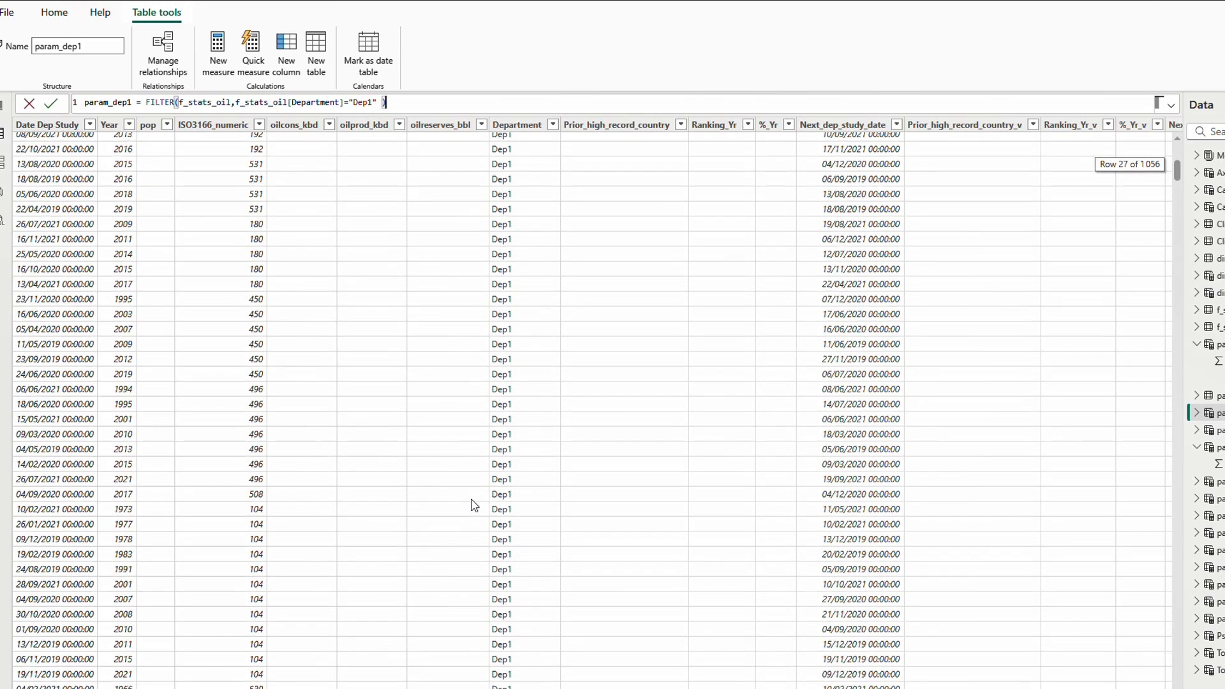
{"action": "scroll", "coordinate": [471, 517], "scroll_direction": "right", "scroll_amount": 5}
{"action": "scroll", "coordinate": [471, 516], "scroll_direction": "left", "scroll_amount": 5}
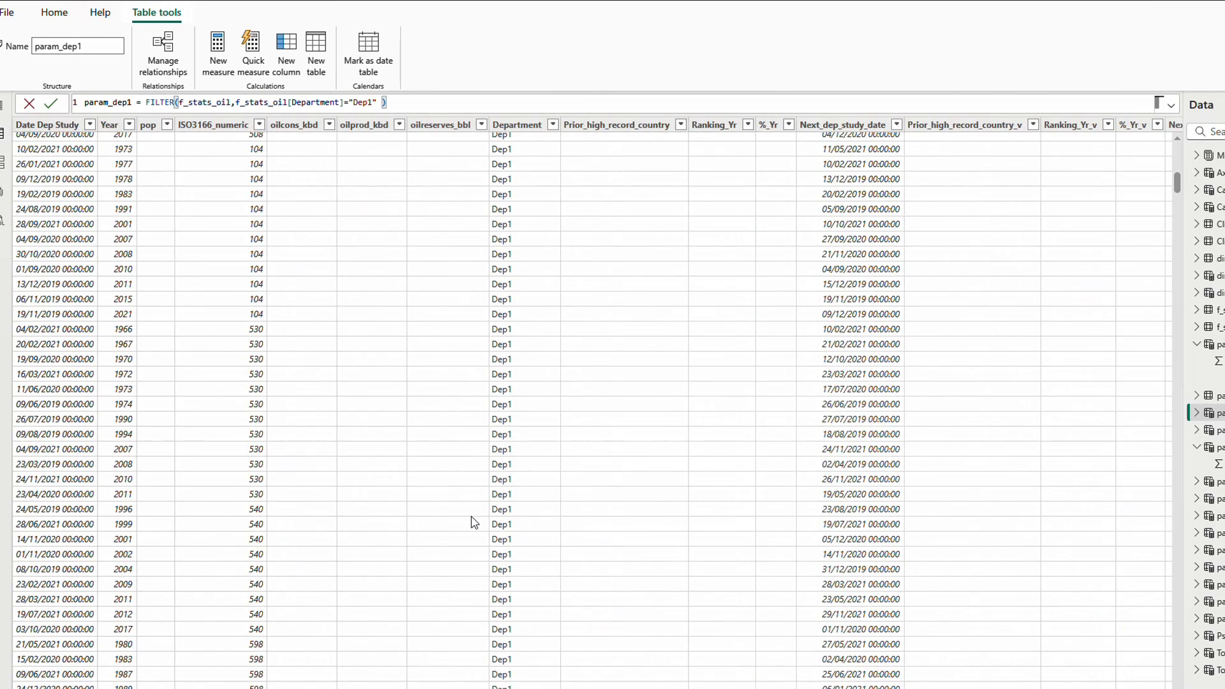
{"action": "left_click", "coordinate": [553, 126]}
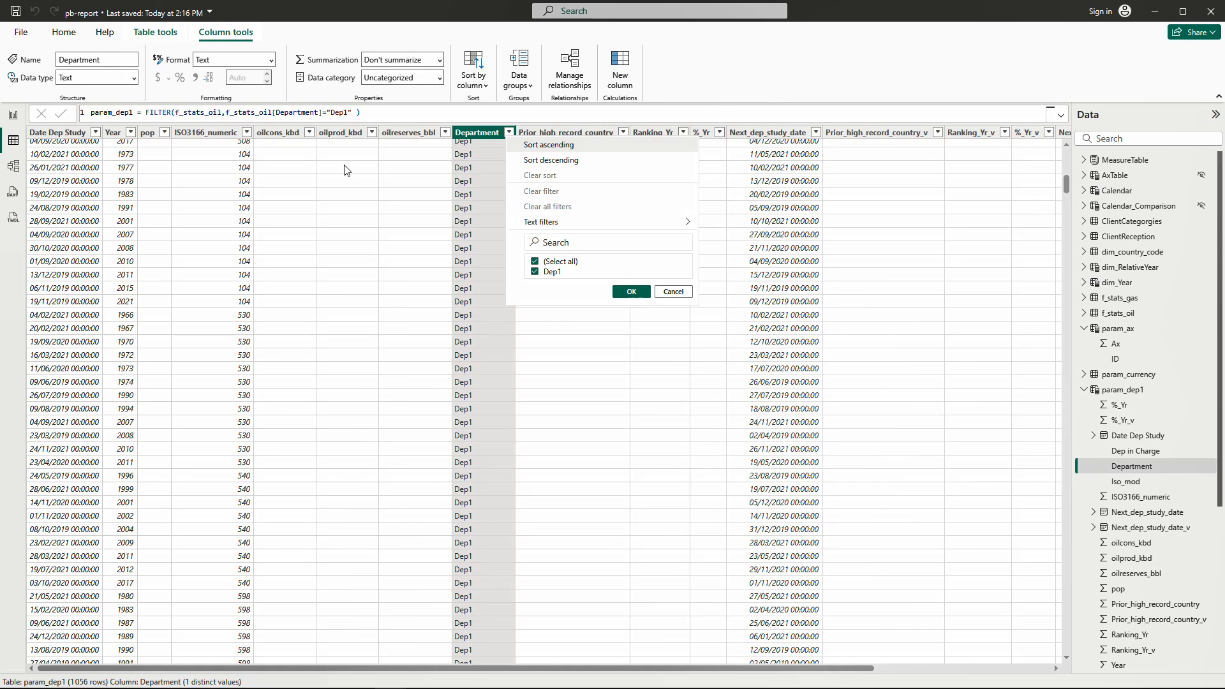
{"action": "left_click", "coordinate": [395, 117]}
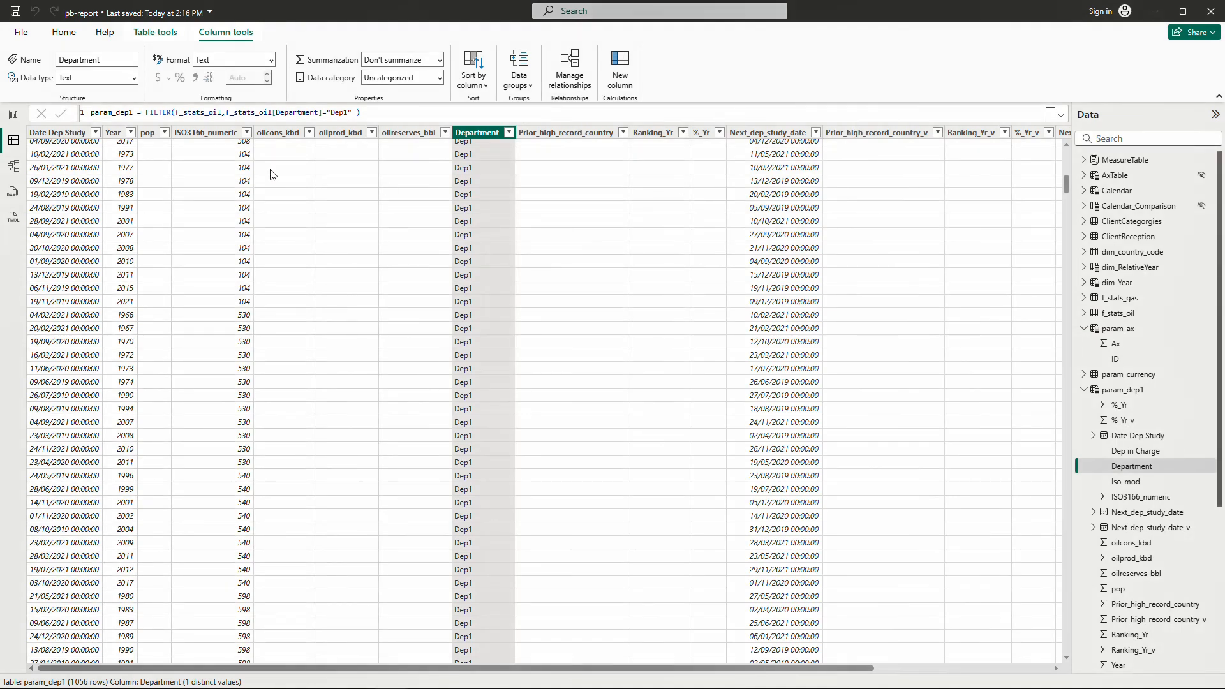
Step: Create a new calculated table named agg_dep and begin its formula with SUMMARIZECOLUMNS
{"action": "left_click", "coordinate": [165, 36]}
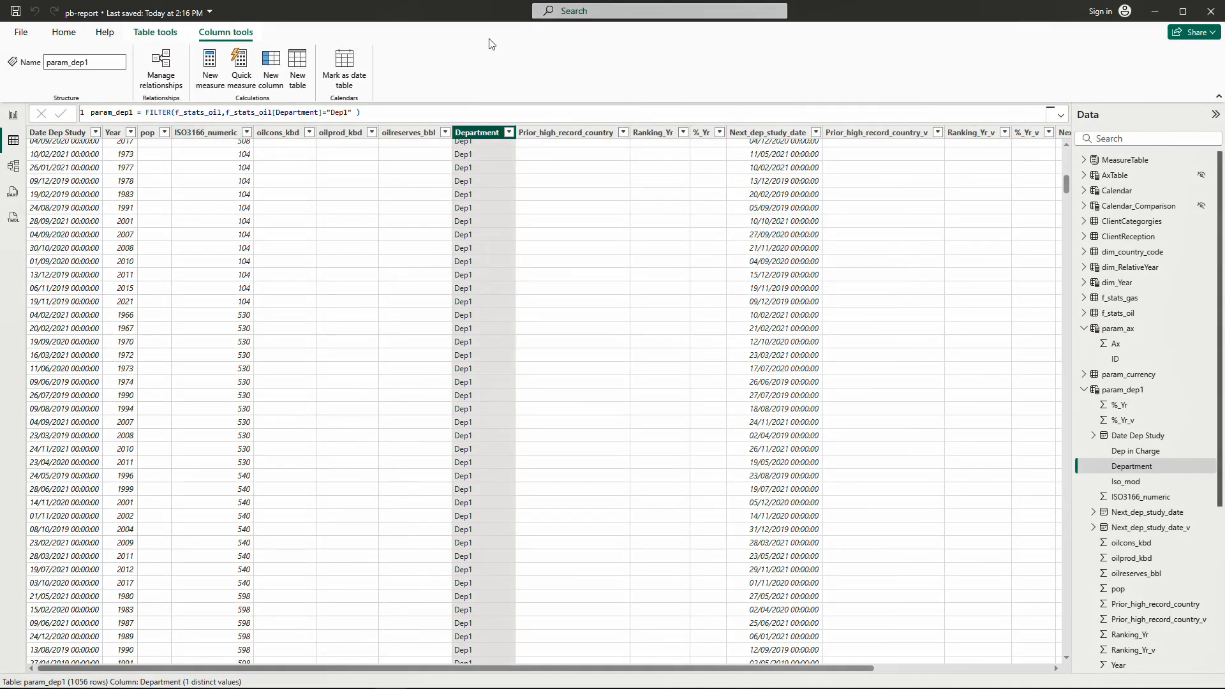
{"action": "left_click", "coordinate": [297, 68]}
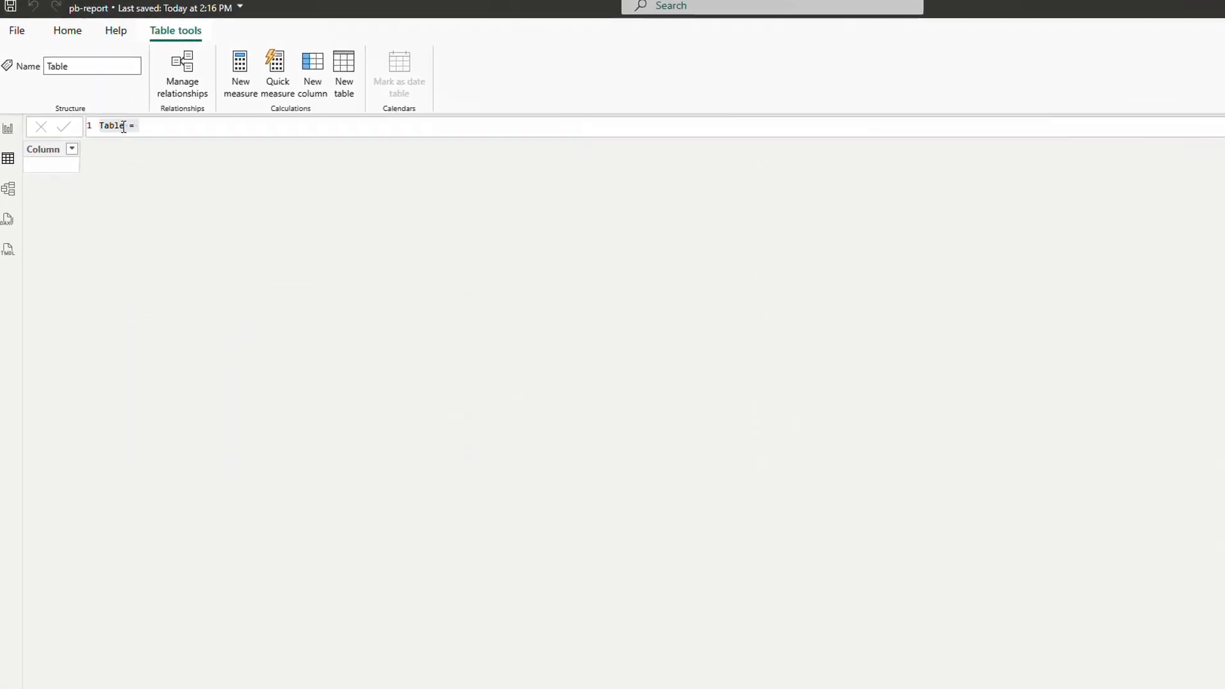
{"action": "double_click", "coordinate": [141, 150]}
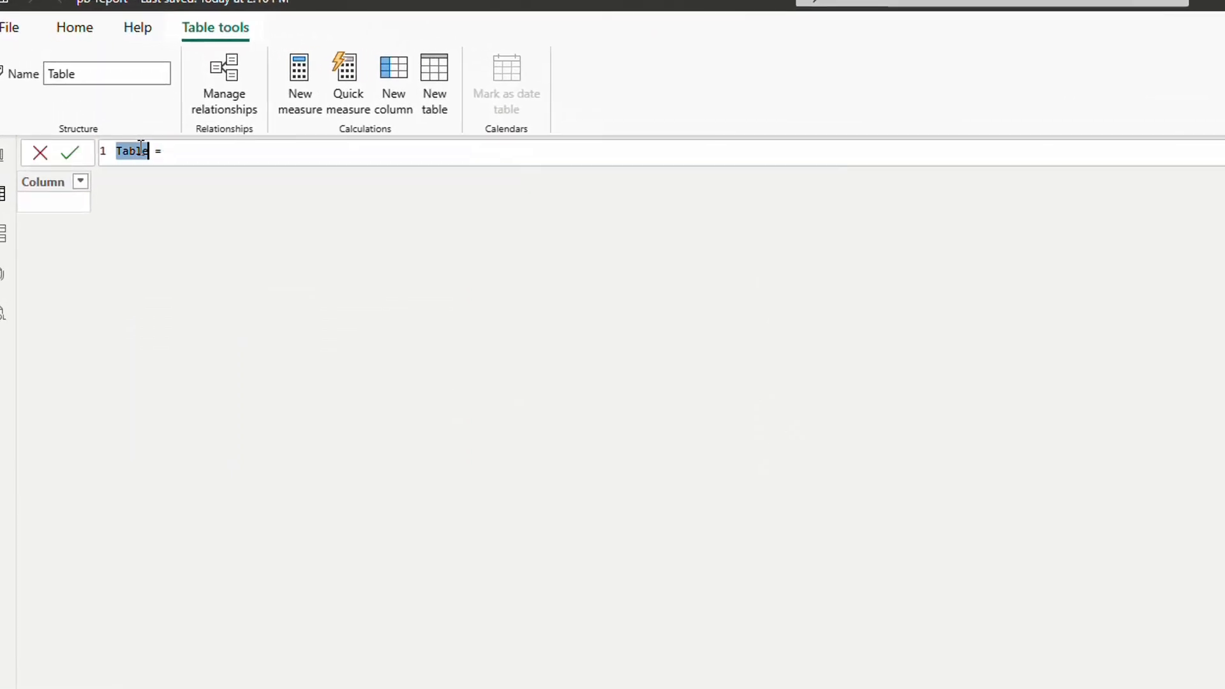
{"action": "type", "text": "agg"}
{"action": "type", "text": "_dep"}
{"action": "type", "text": " s"}
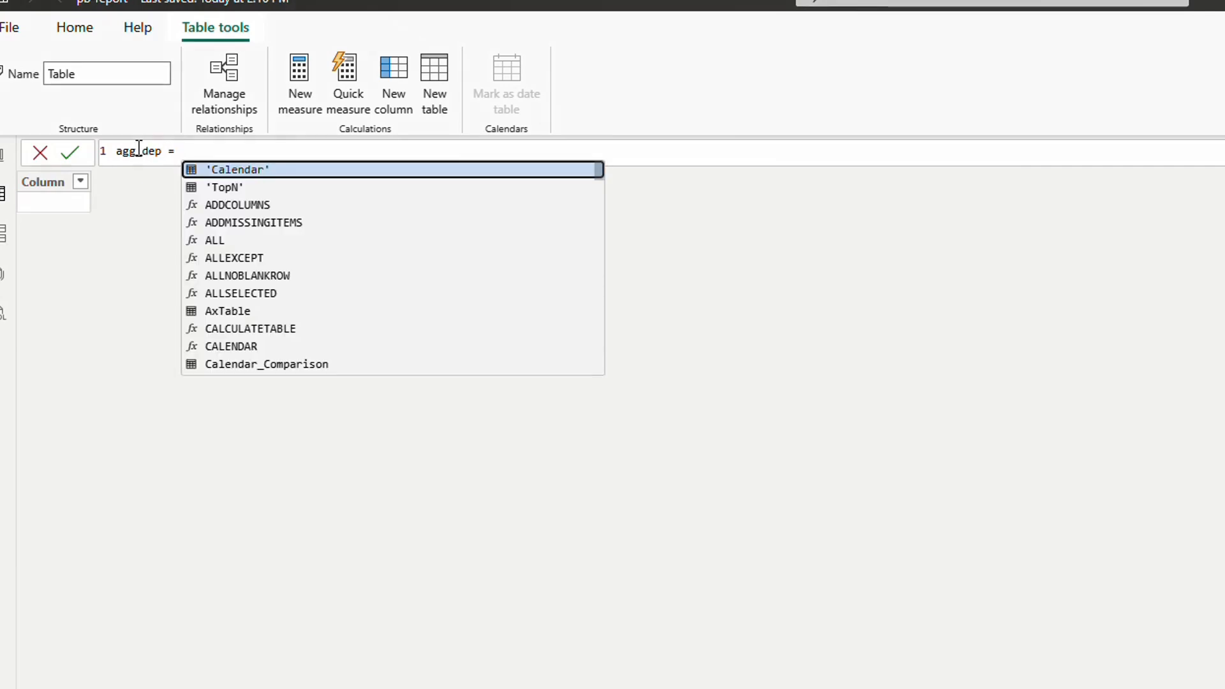
{"action": "type", "text": "umm"}
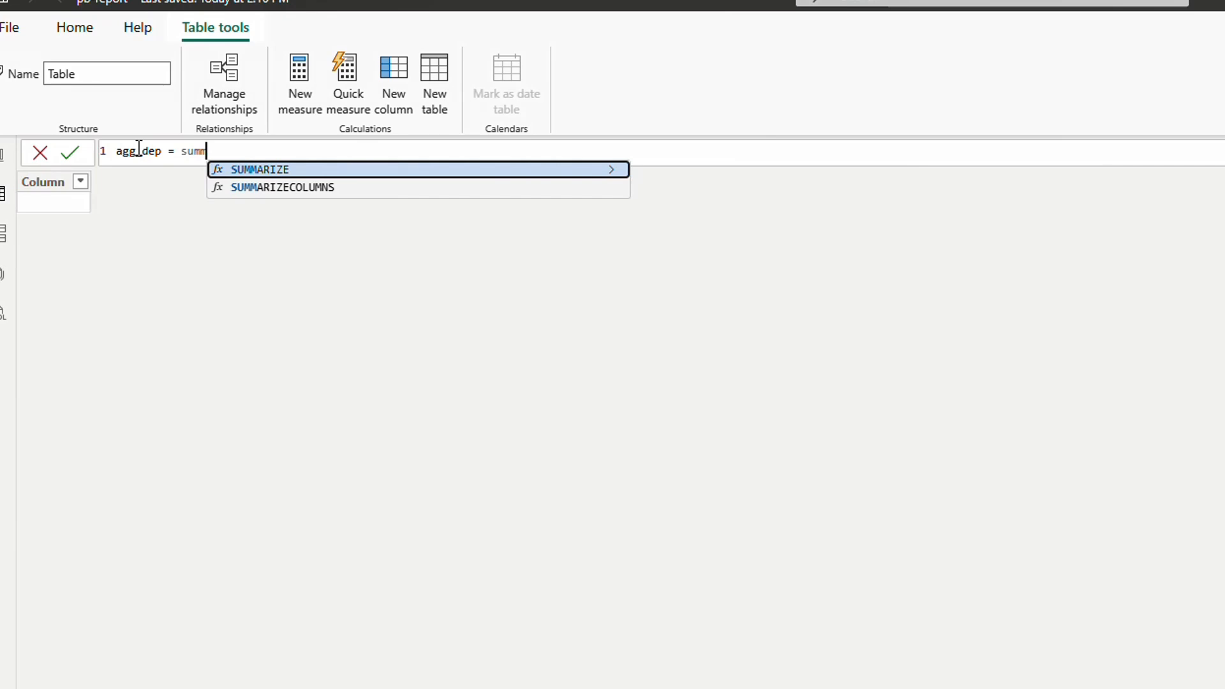
{"action": "key", "text": "Down"}
{"action": "key", "text": "Tab"}
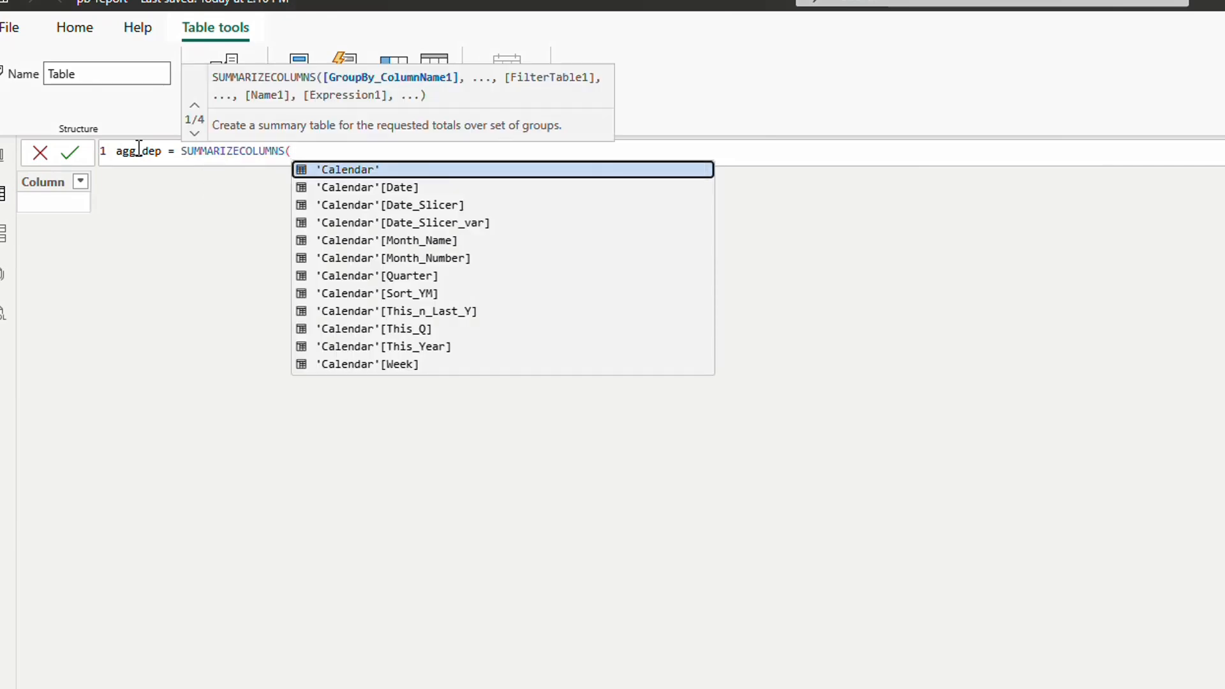
Step: Add f_stats_oil[Department] as the first grouping column of the SUMMARIZECOLUMNS expression
{"action": "type", "text": "dep"}
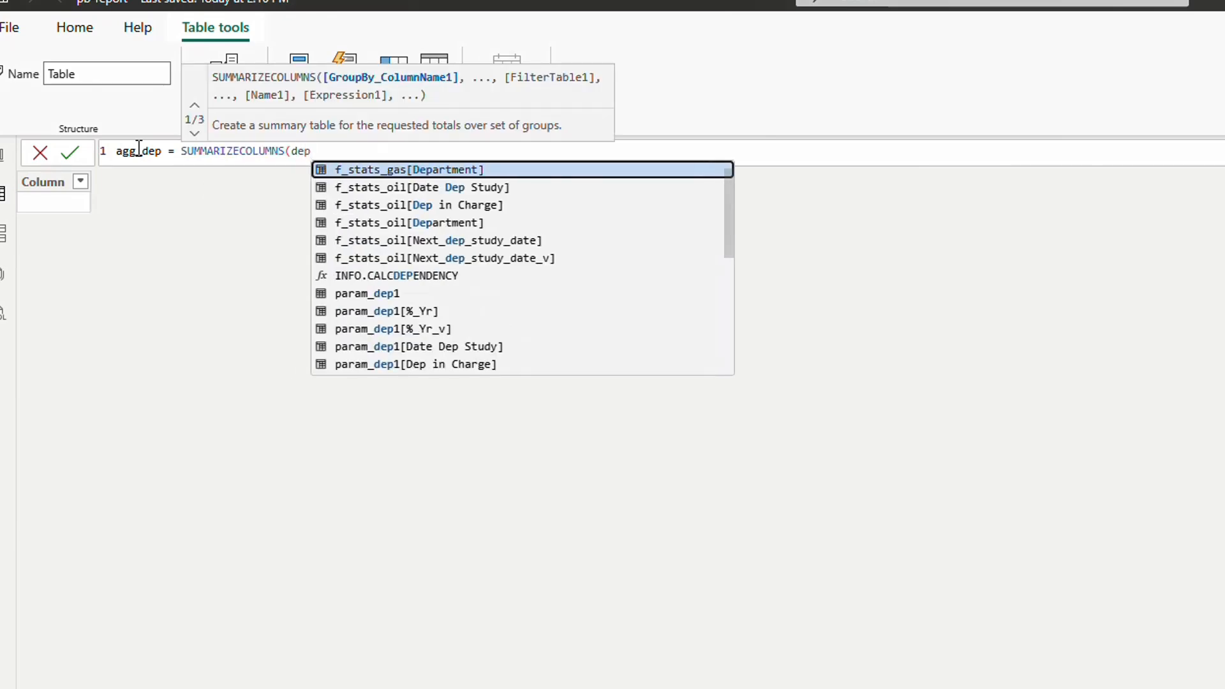
{"action": "key", "text": "Down"}
{"action": "key", "text": "Down"}
{"action": "key", "text": "Down"}
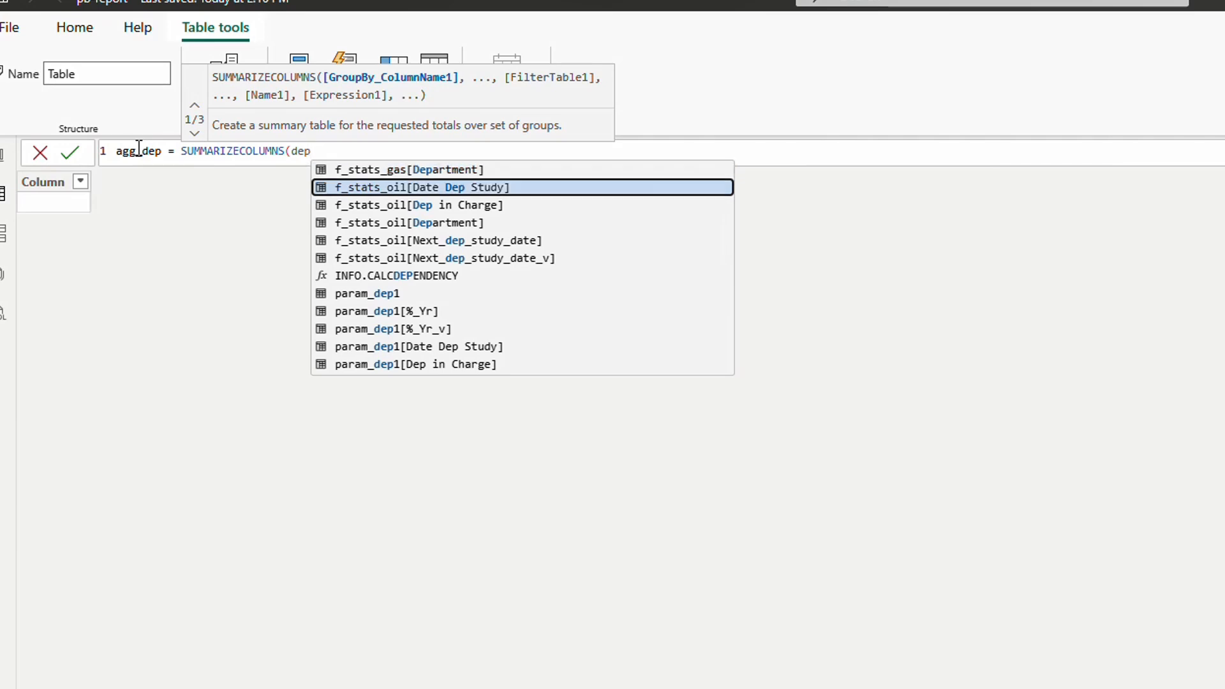
{"action": "key", "text": "Tab"}
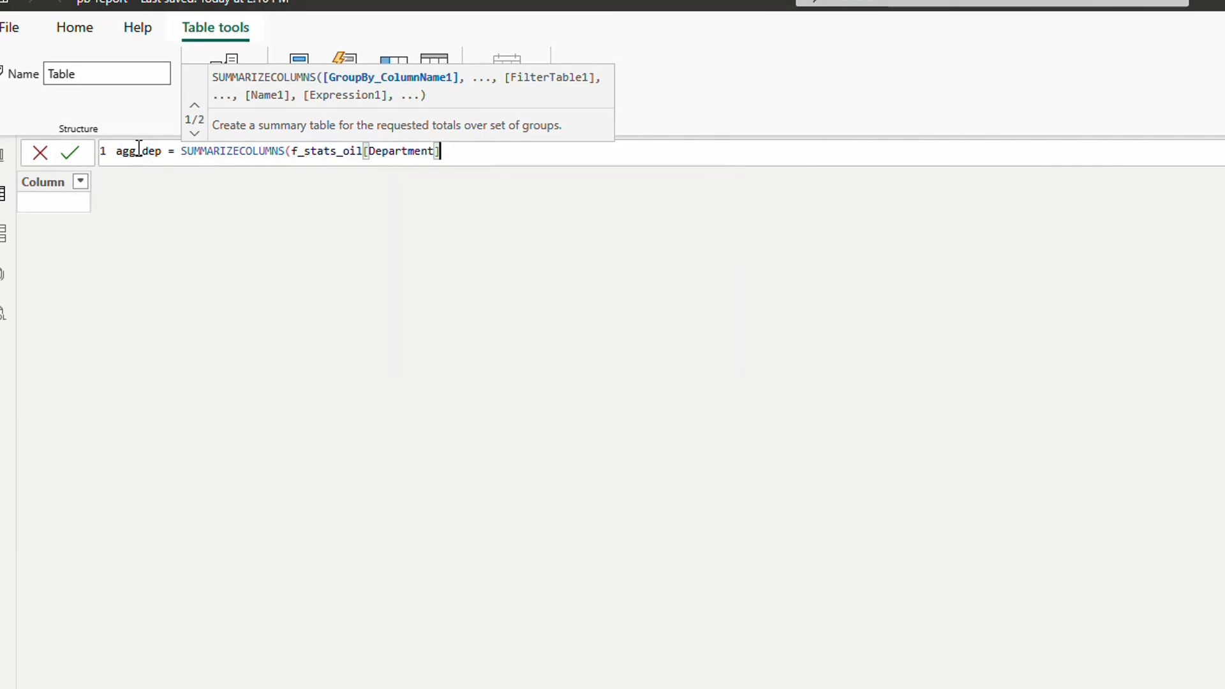
{"action": "type", "text": ","}
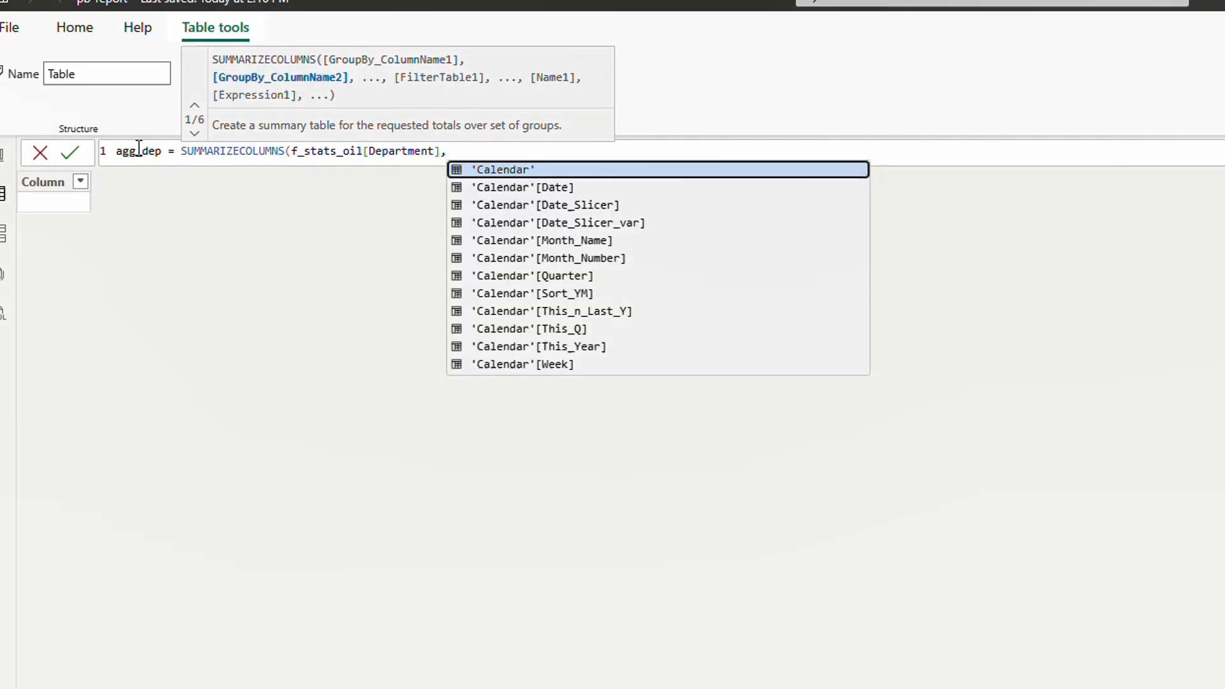
Step: Add f_stats_oil[Year] and f_stats_oil[oilprod_kbd] as the second and third grouping columns in agg_dep
{"action": "type", "text": "year"}
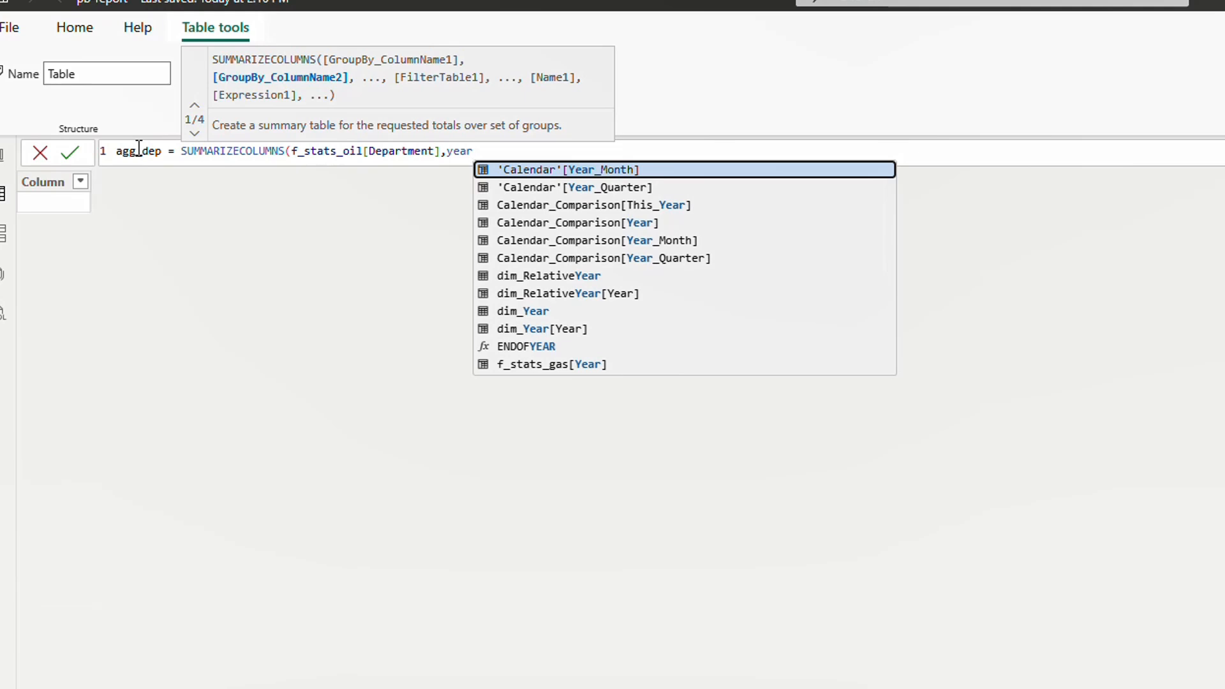
{"action": "key", "text": "Down"}
{"action": "key", "text": "Down"}
{"action": "key", "text": "Down"}
{"action": "key", "text": "Down"}
{"action": "key", "text": "Down"}
{"action": "key", "text": "Down"}
{"action": "key", "text": "Down"}
{"action": "key", "text": "Down"}
{"action": "key", "text": "Down"}
{"action": "key", "text": "Down"}
{"action": "key", "text": "Down"}
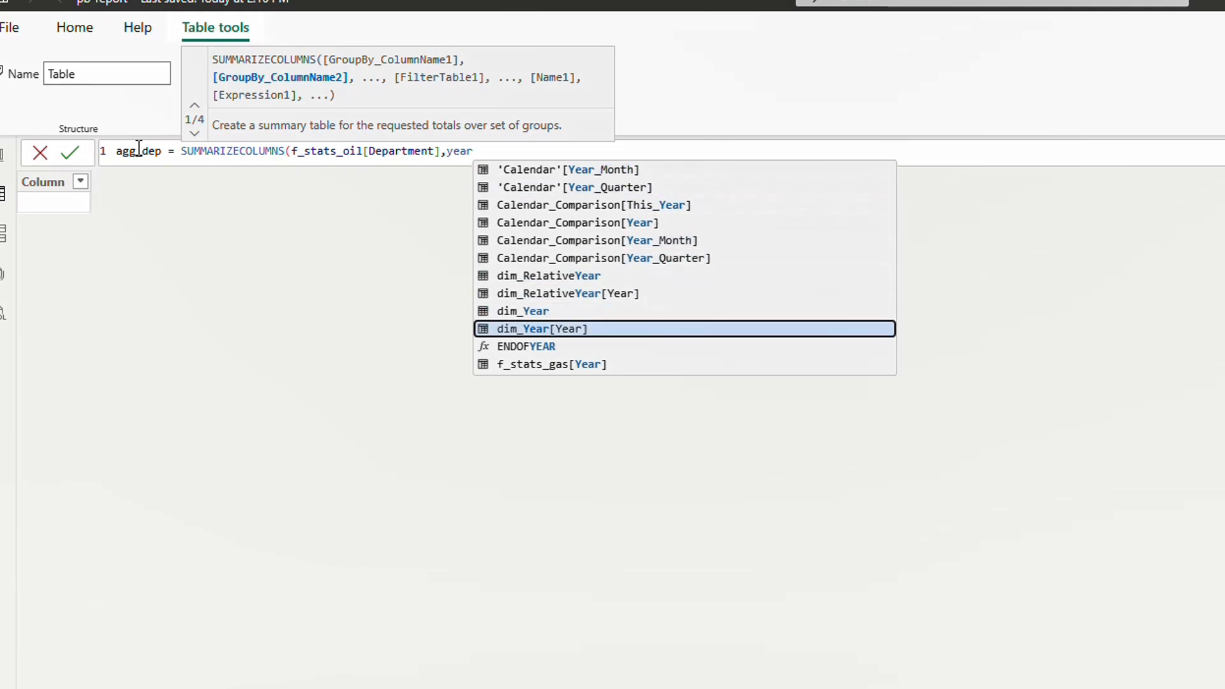
{"action": "key", "text": "Down"}
{"action": "key", "text": "Tab"}
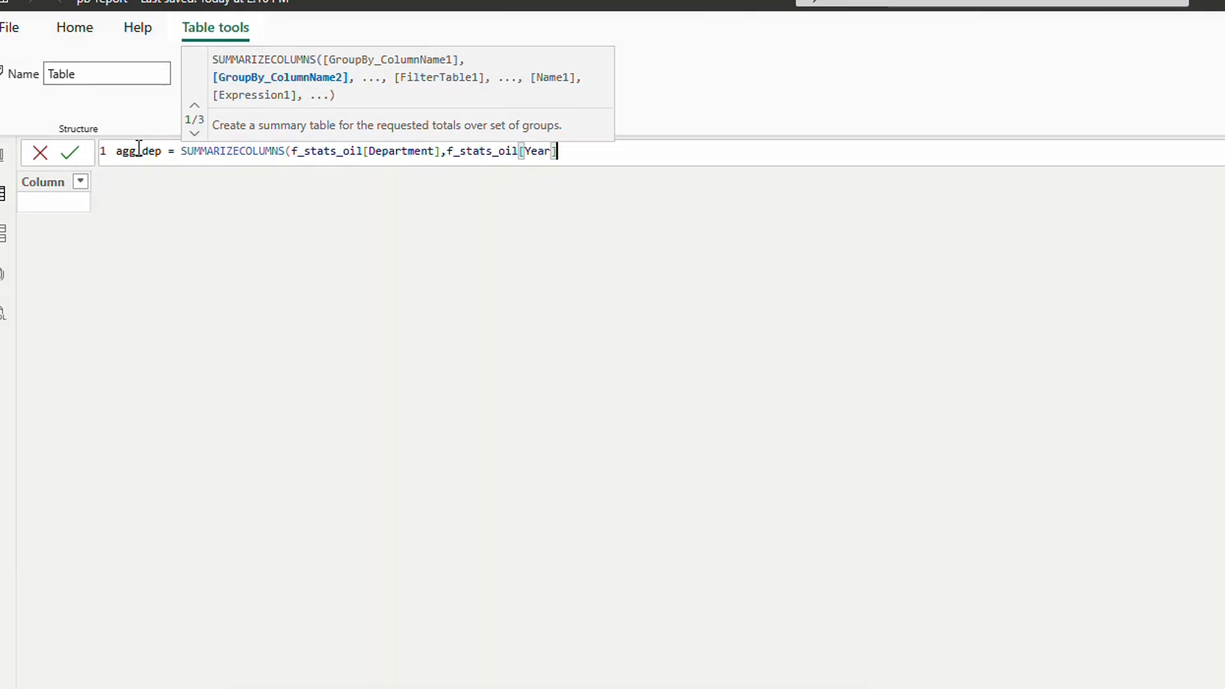
{"action": "type", "text": ",kb"}
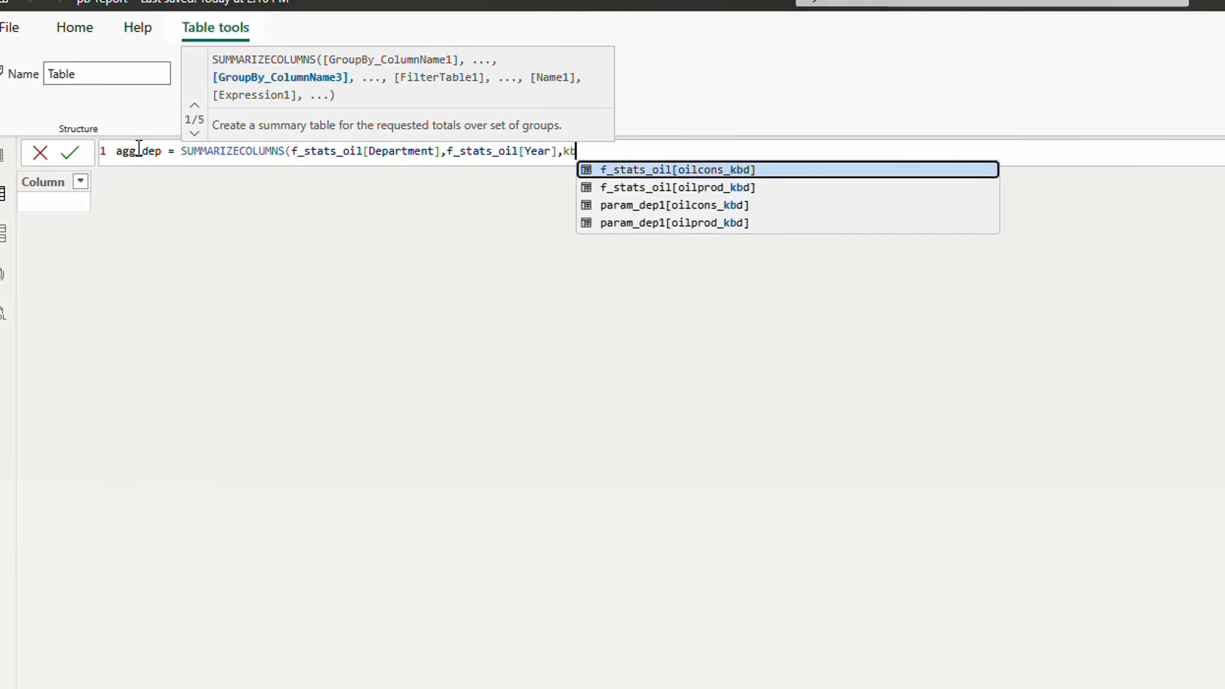
{"action": "key", "text": "Down"}
{"action": "key", "text": "Tab"}
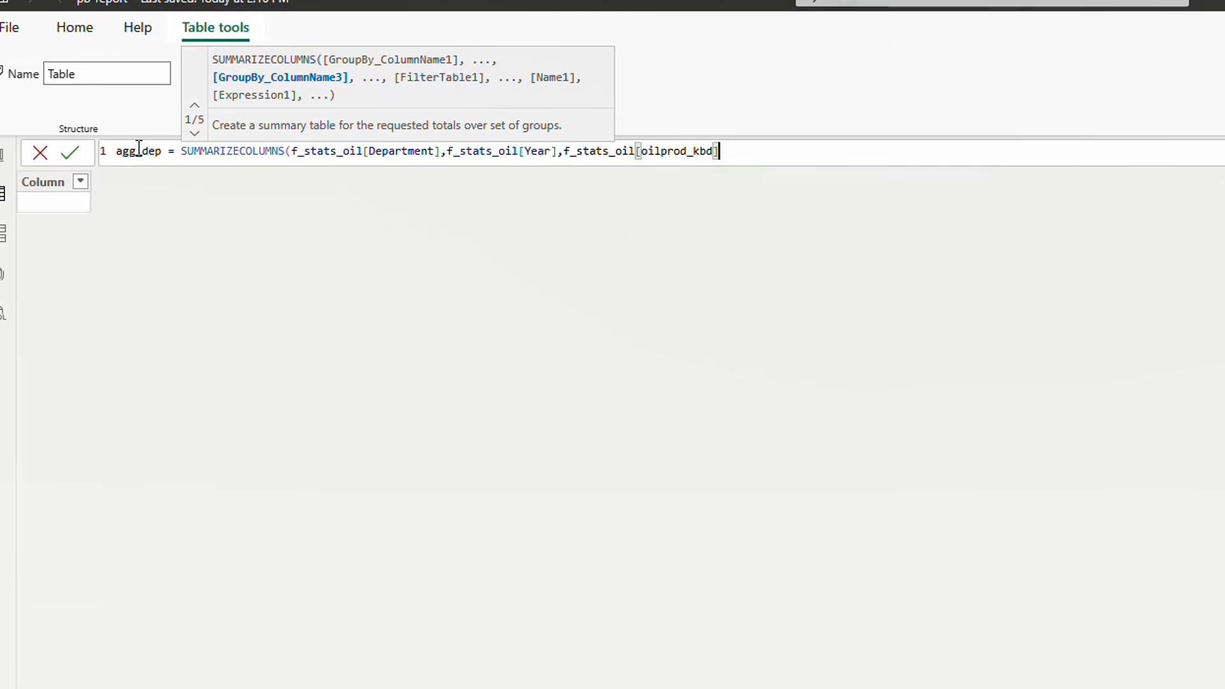
Step: Add a FILTER argument on the f_stats_oil table after the grouping columns of agg_dep
{"action": "type", "text": "FILTER("}
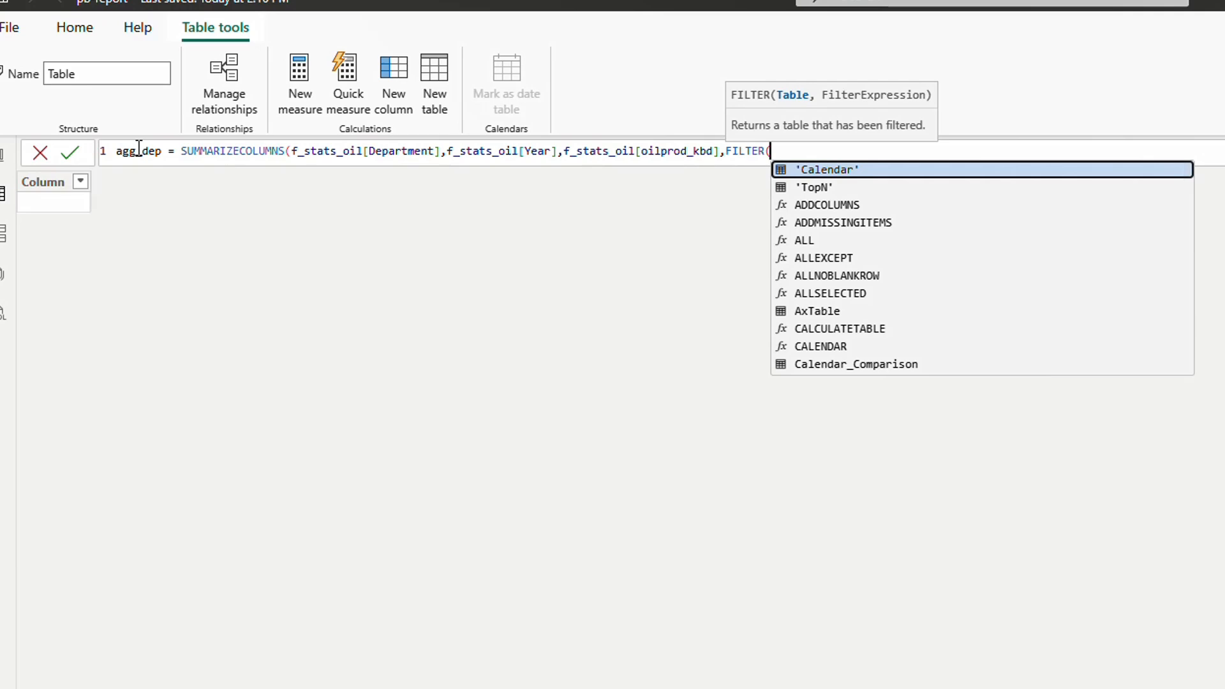
{"action": "type", "text": "f"}
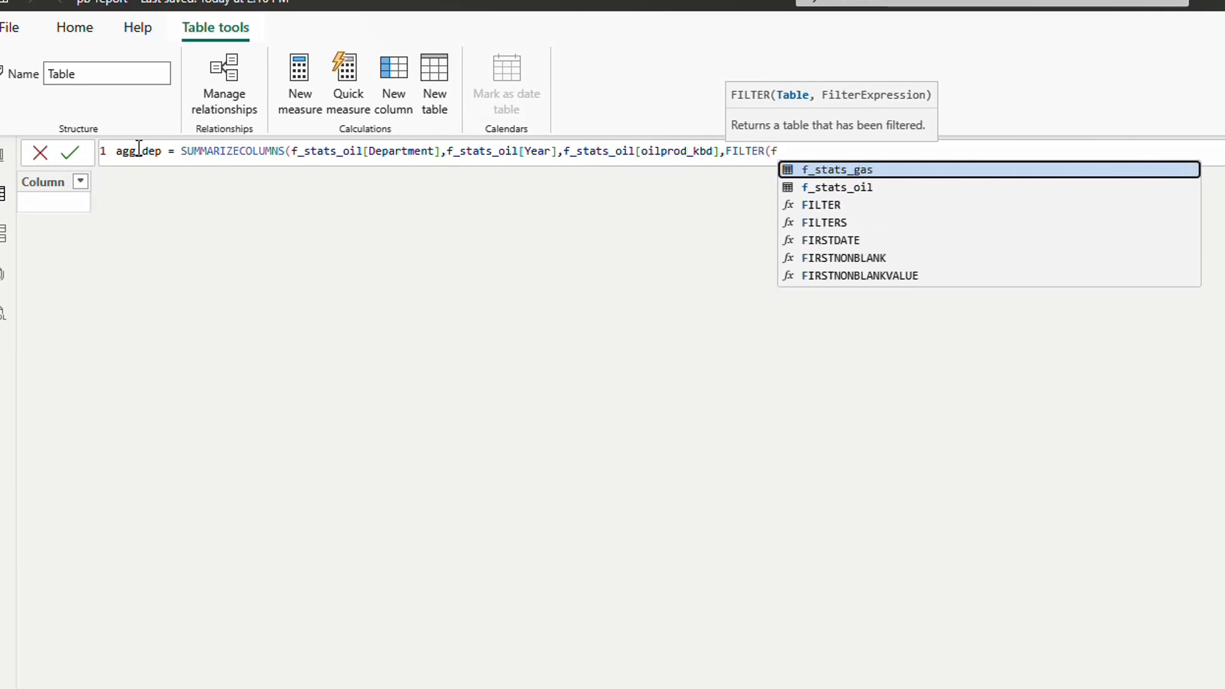
{"action": "key", "text": "Down"}
{"action": "key", "text": "Tab"}
{"action": "type", "text": ","}
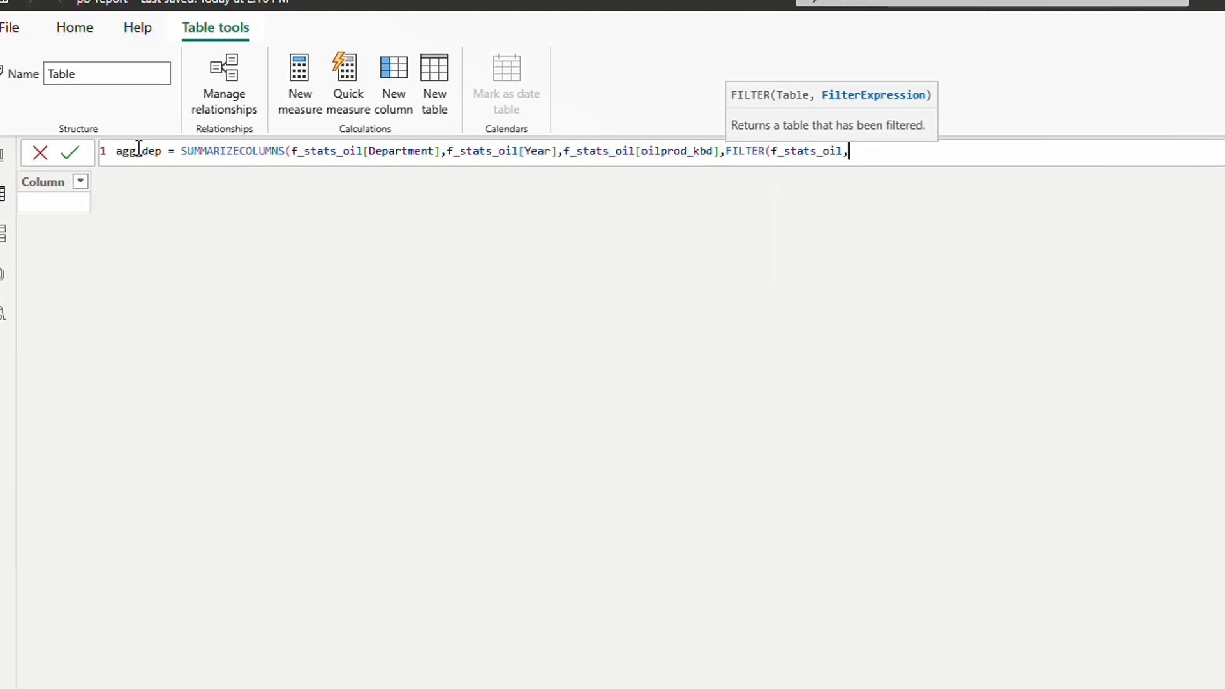
Step: Set the filter condition to f_stats_oil[oilprod_kbd]>100, close the expression and commit the agg_dep formula
{"action": "type", "text": "kb"}
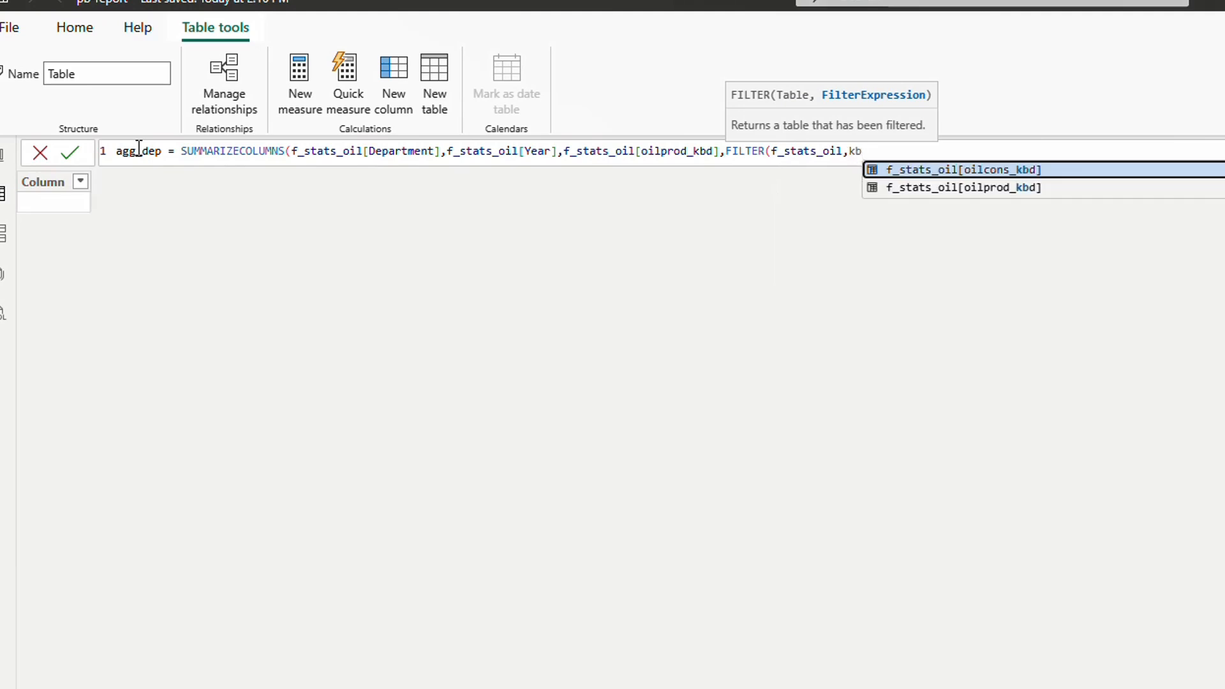
{"action": "key", "text": "Down"}
{"action": "key", "text": "Tab"}
{"action": "type", "text": ">100"}
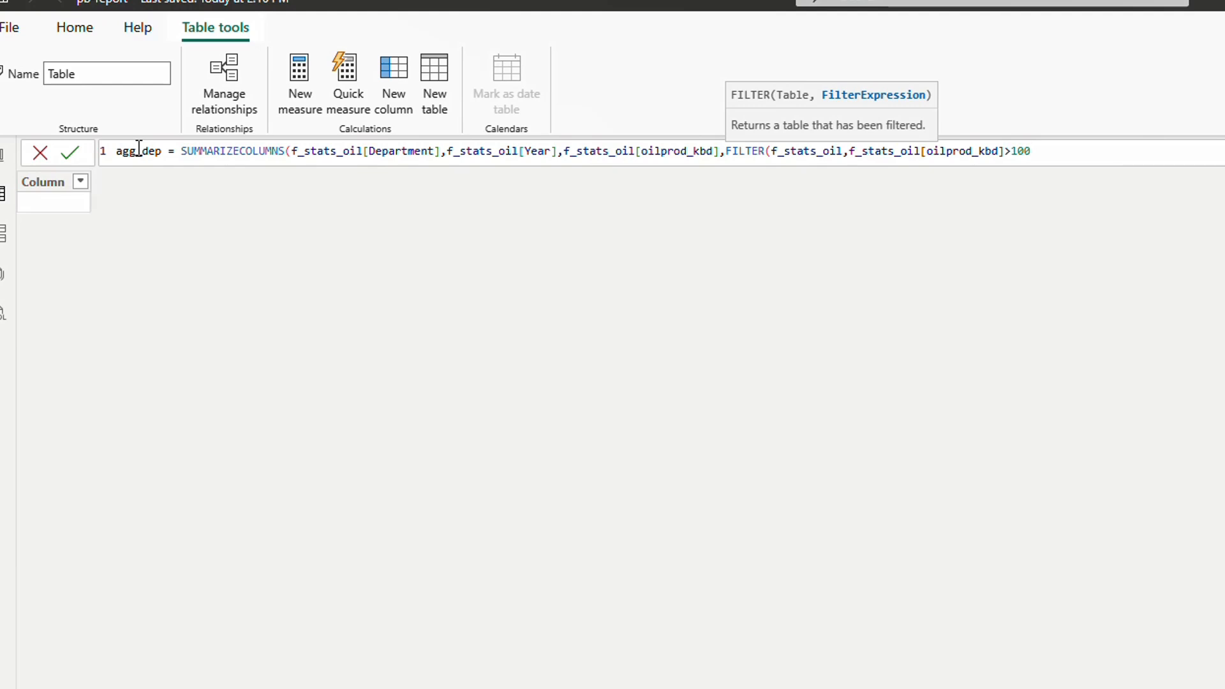
{"action": "type", "text": "))"}
{"action": "key", "text": "Return"}
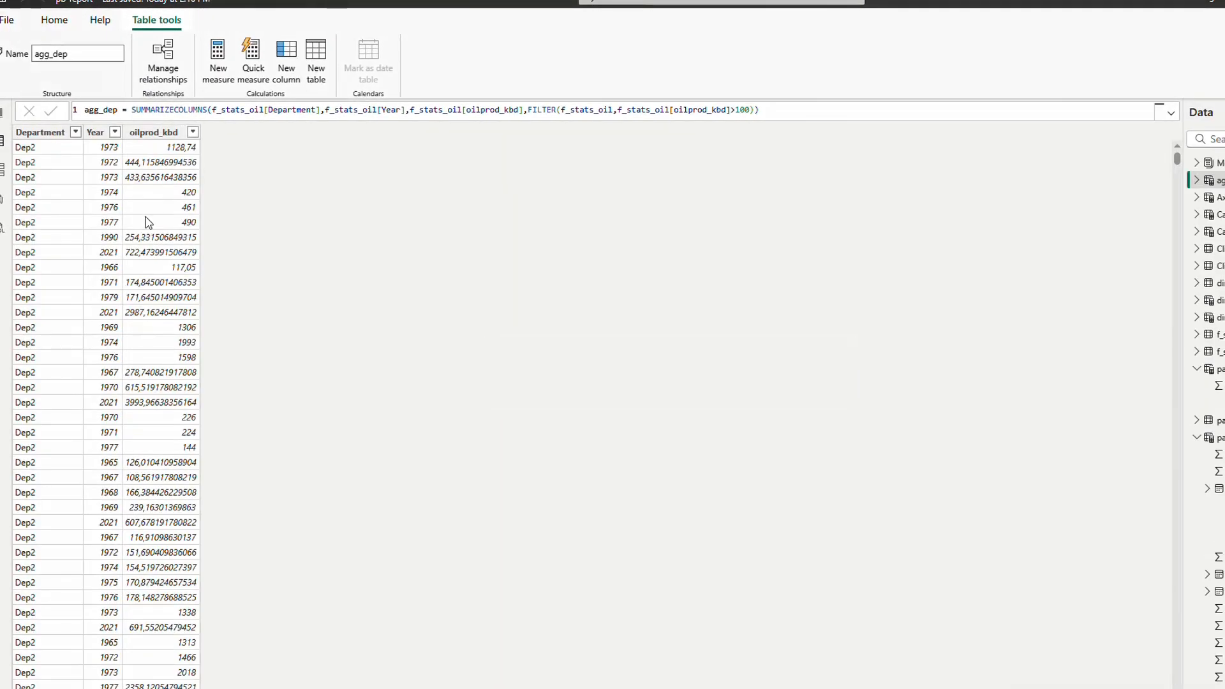
Step: Look through the filtered rows of the agg_dep table
{"action": "scroll", "coordinate": [164, 236], "scroll_direction": "down", "scroll_amount": 10}
{"action": "scroll", "coordinate": [165, 238], "scroll_direction": "up", "scroll_amount": 10}
{"action": "scroll", "coordinate": [258, 271], "scroll_direction": "down", "scroll_amount": 8}
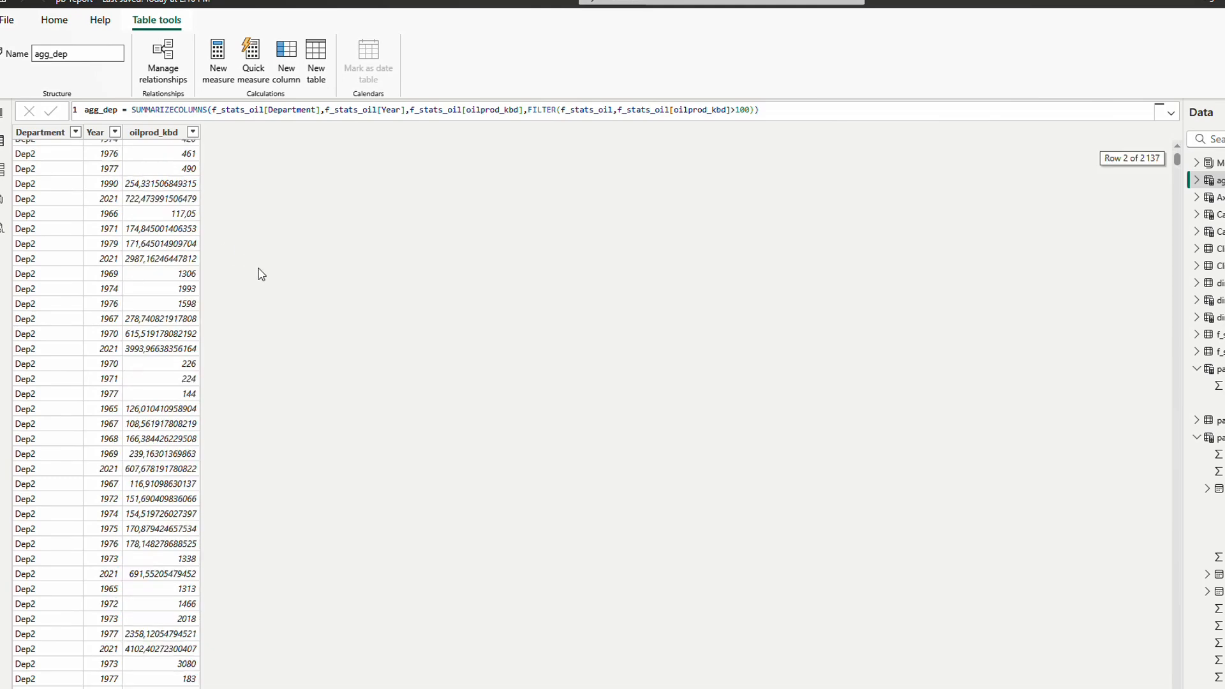
{"action": "scroll", "coordinate": [500, 297], "scroll_direction": "up", "scroll_amount": 8}
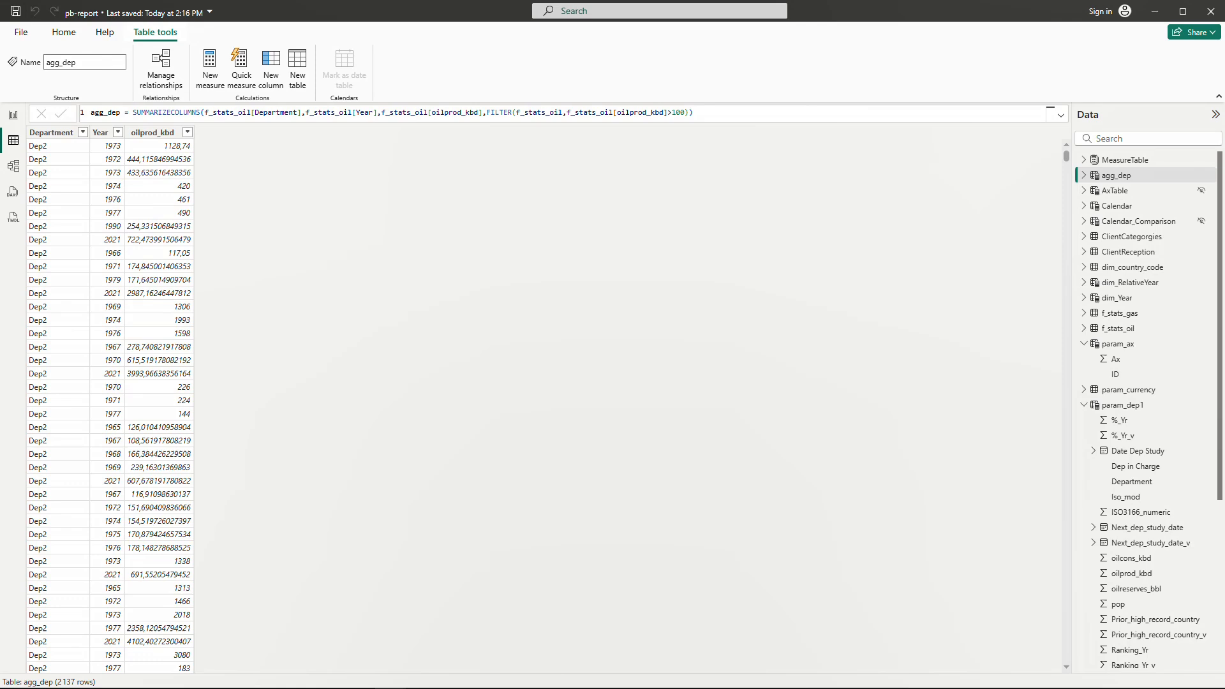
Step: Create a new calculated table named dim_cntry
{"action": "left_click", "coordinate": [303, 71]}
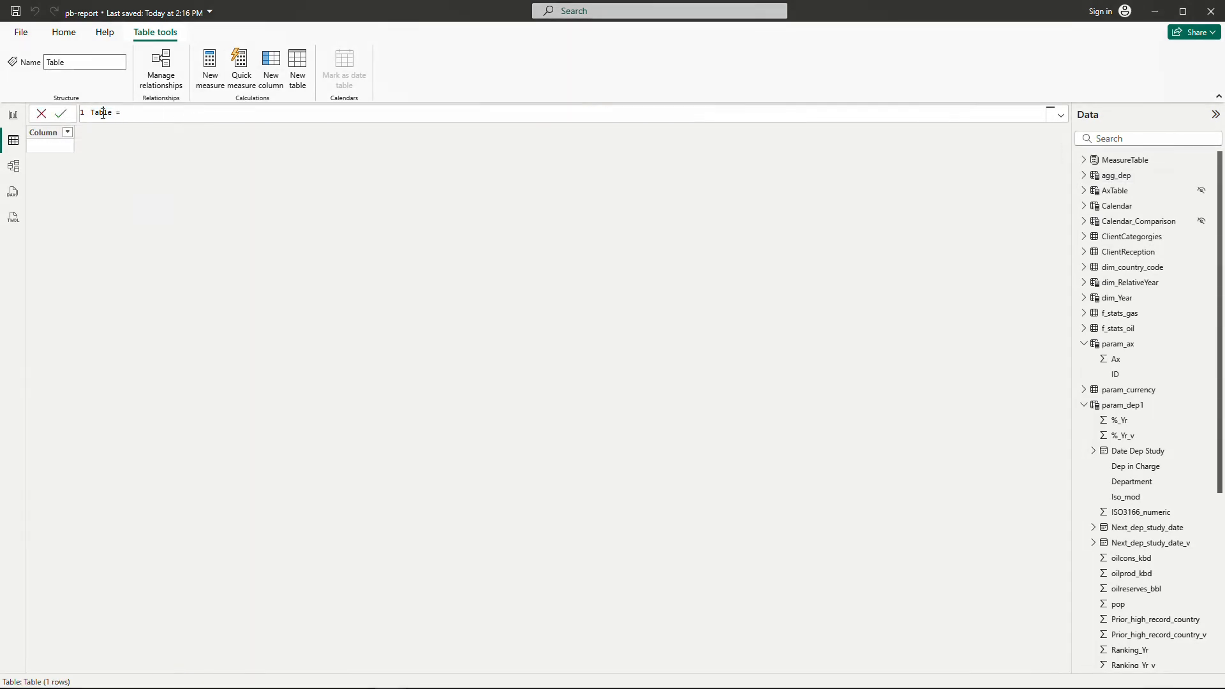
{"action": "type", "text": "dim"}
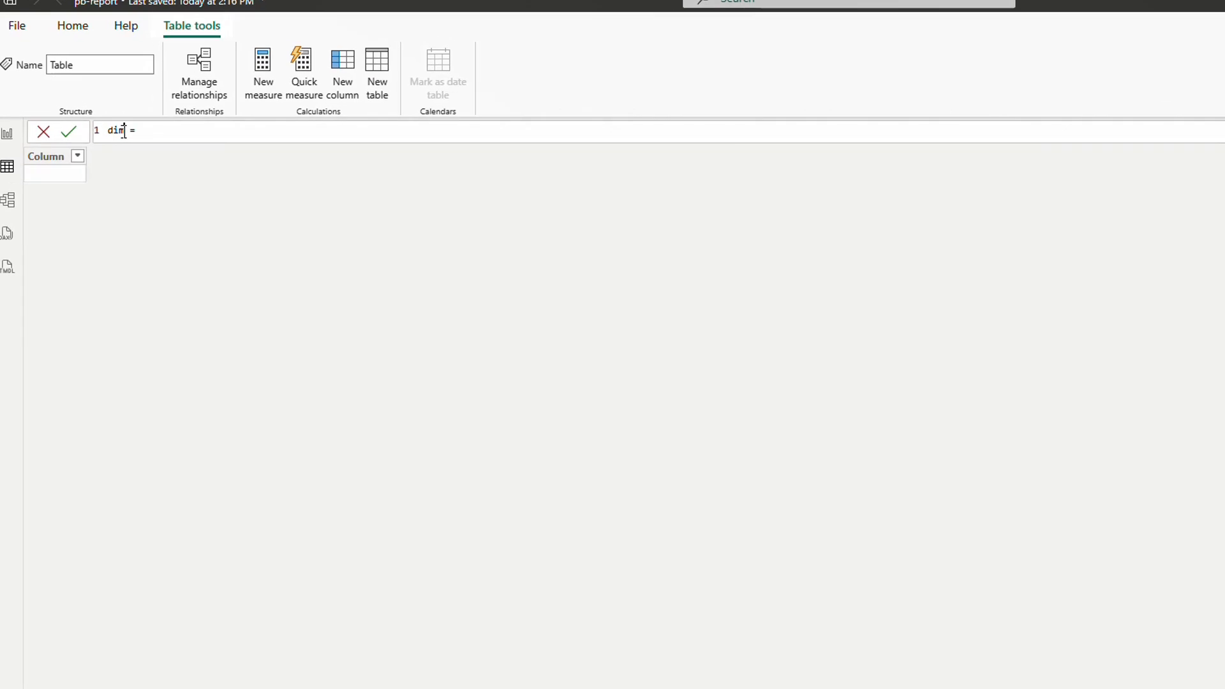
{"action": "type", "text": "_cntry"}
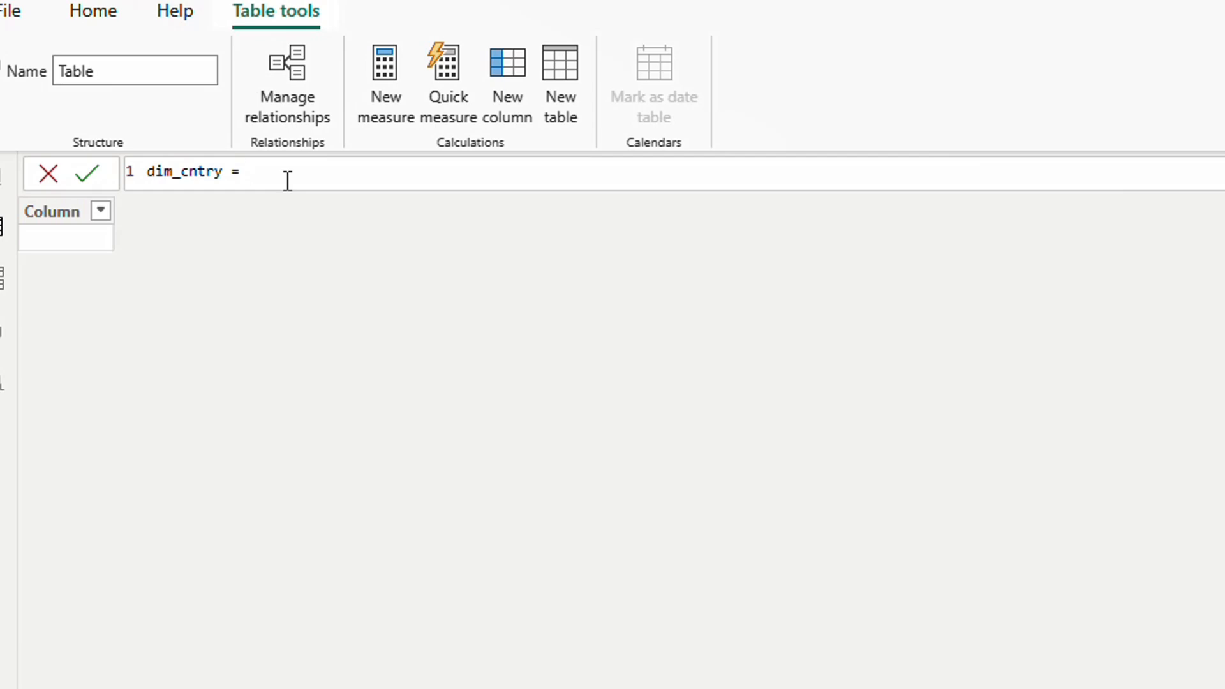
Step: Define the variable gas_countries in dim_cntry as DISTINCT(f_stats_gas[ISO3166_numeric])
{"action": "key", "text": "shift+Return"}
{"action": "type", "text": "var gas"}
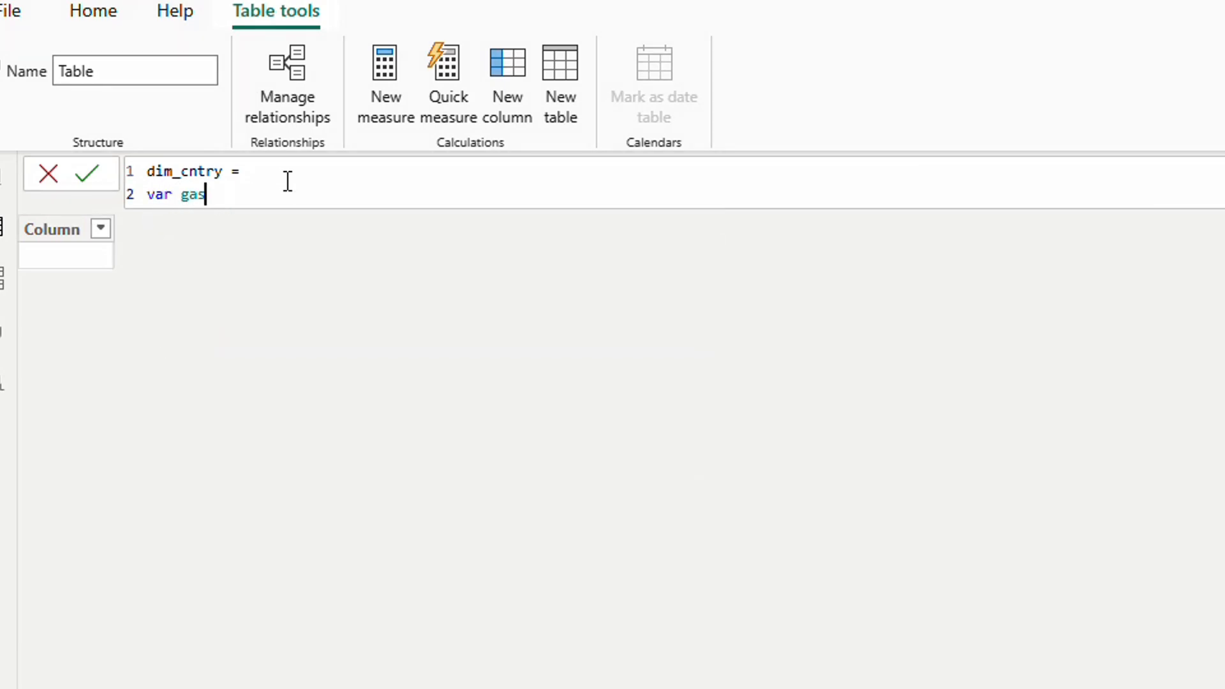
{"action": "type", "text": "_countries =dis"}
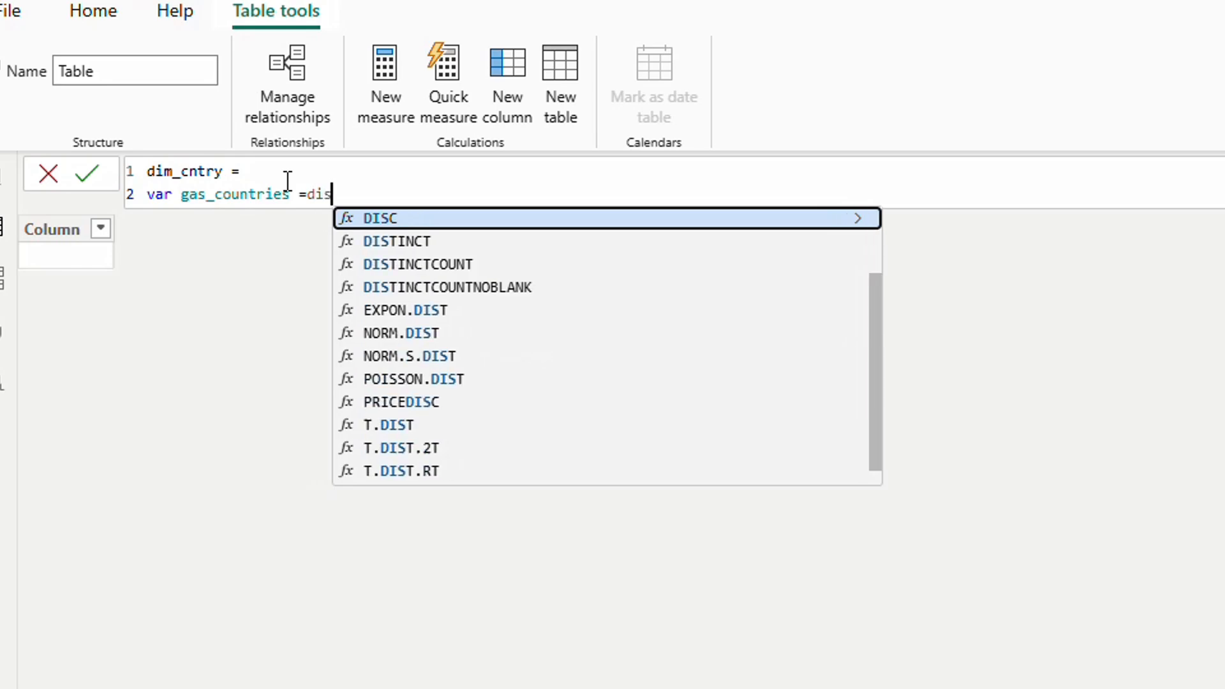
{"action": "key", "text": "Down"}
{"action": "key", "text": "Tab"}
{"action": "type", "text": "iso"}
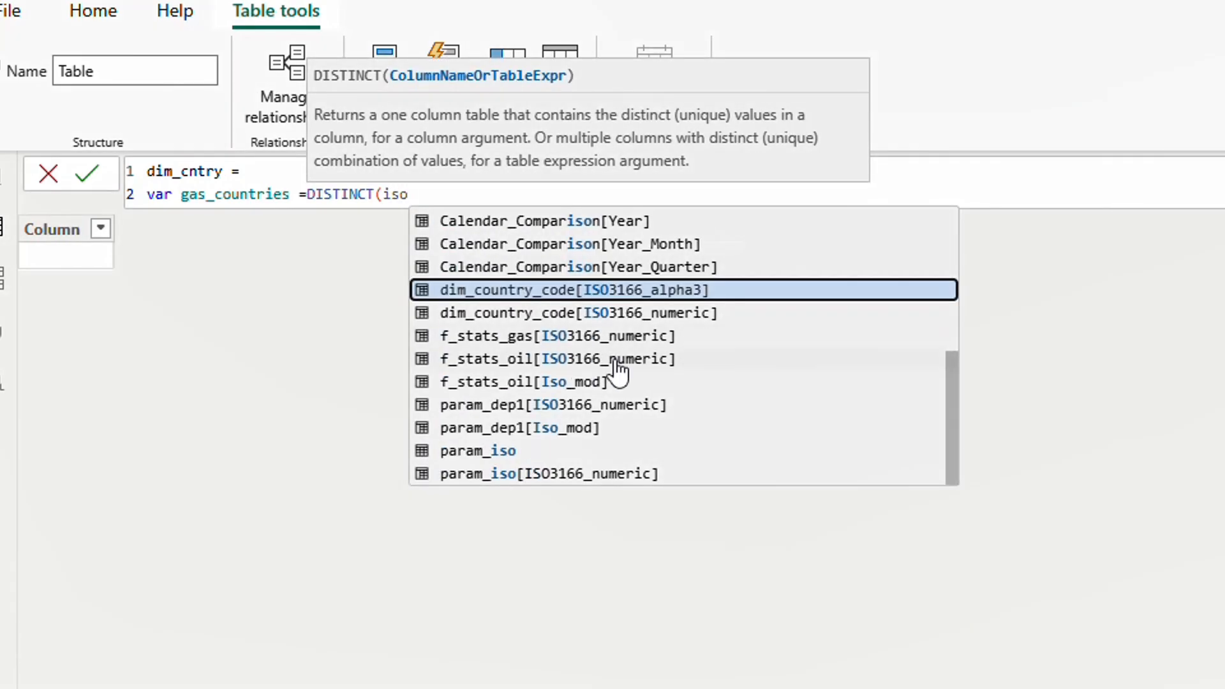
{"action": "left_click", "coordinate": [664, 337]}
{"action": "type", "text": ")"}
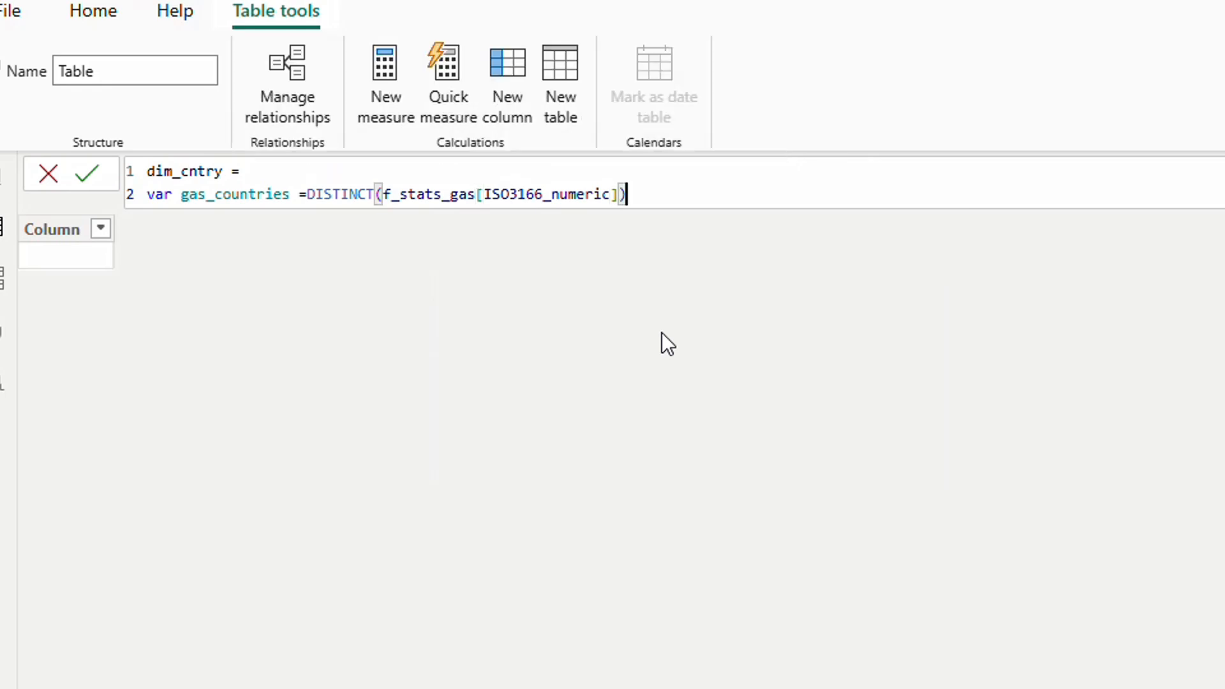
Step: Define a second variable, oil_countries, as DISTINCT(f_stats_oil[ISO3166_numeric])
{"action": "key", "text": "Return"}
{"action": "type", "text": "va"}
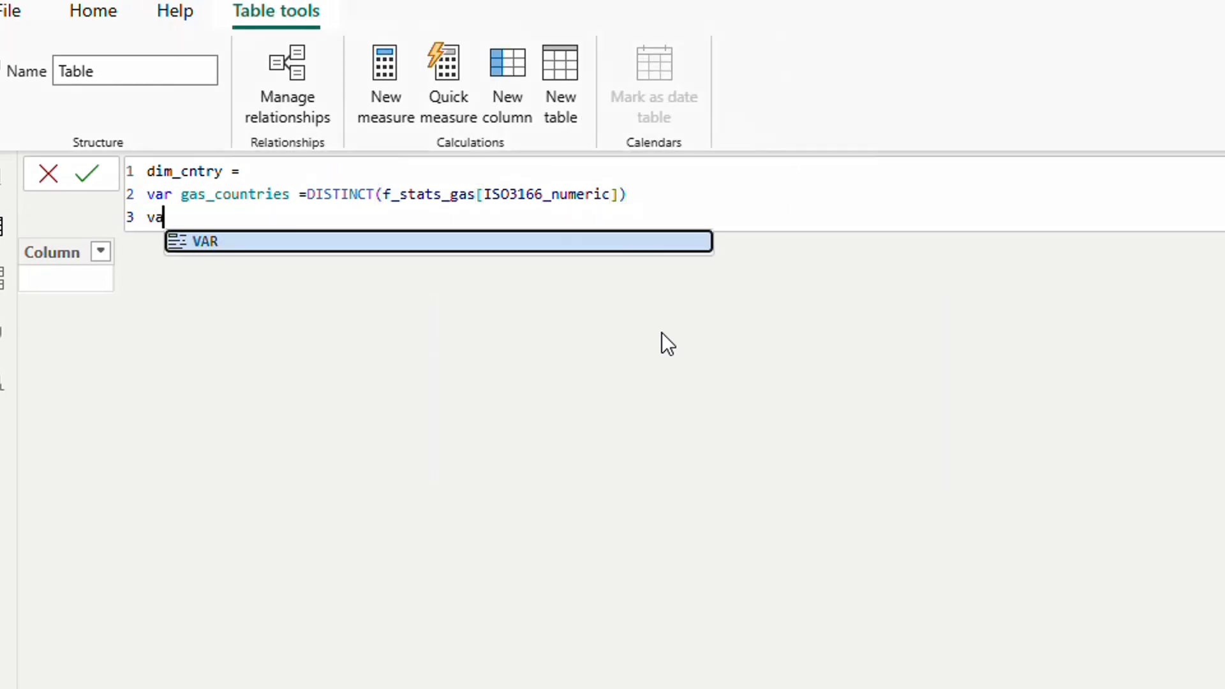
{"action": "type", "text": "r oil"}
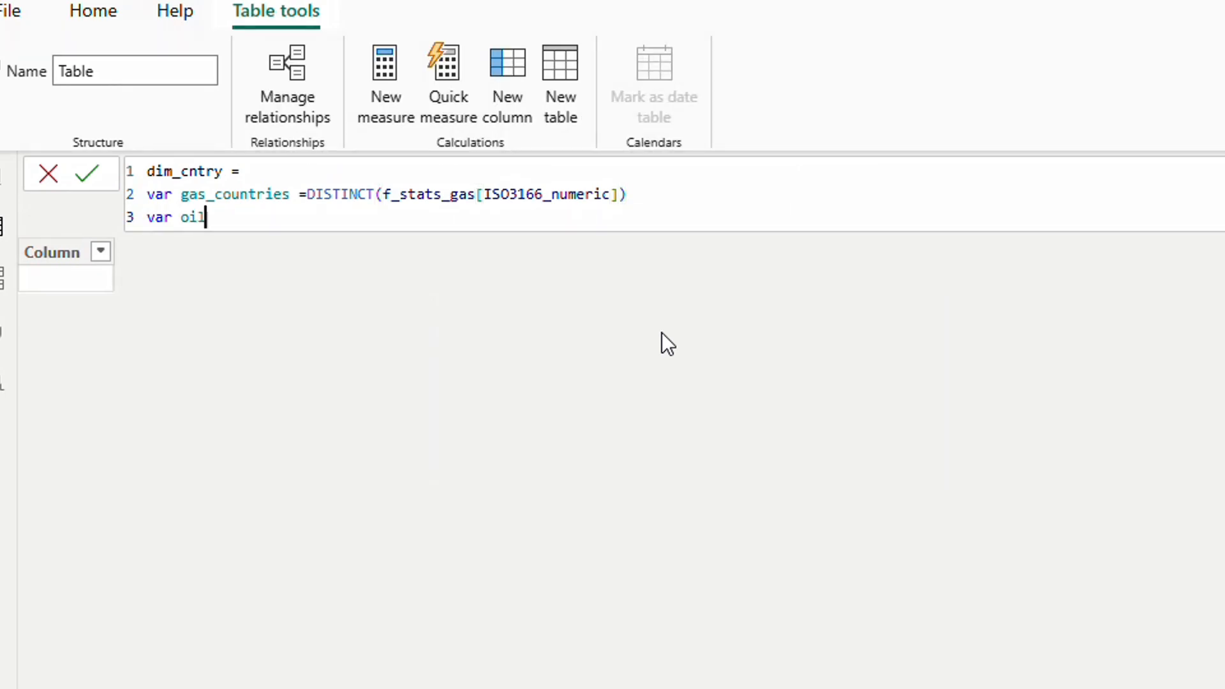
{"action": "type", "text": "_countries = dis"}
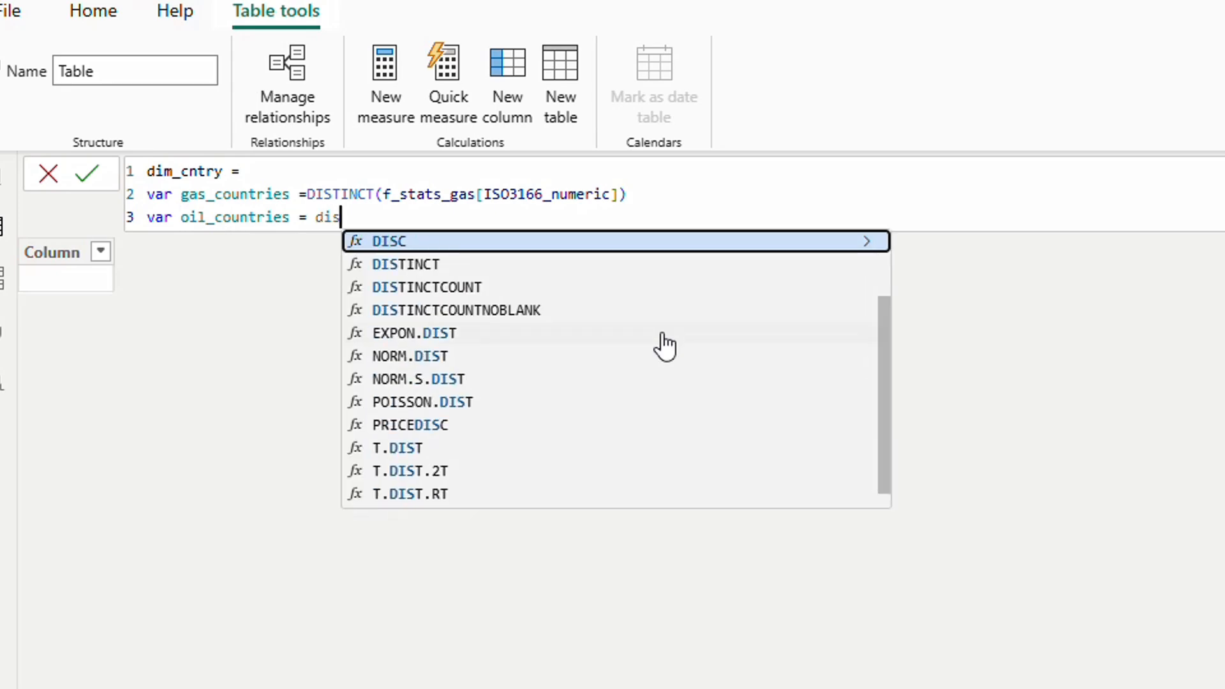
{"action": "key", "text": "Down"}
{"action": "key", "text": "Tab"}
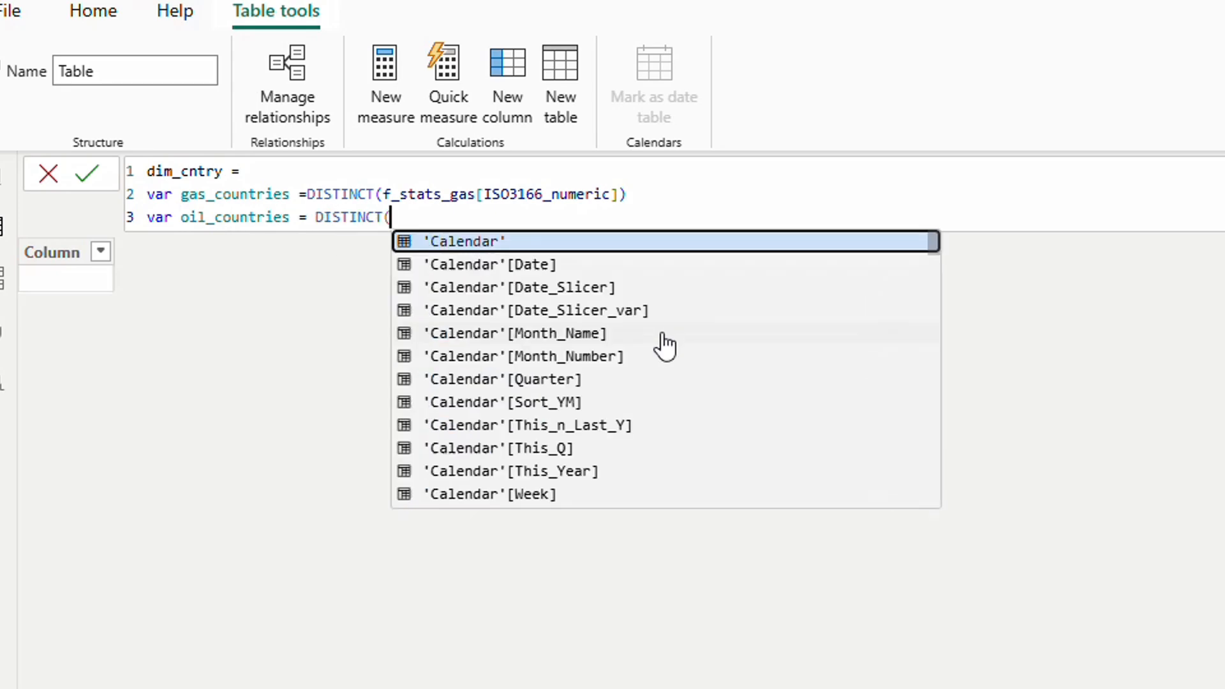
{"action": "type", "text": "iso"}
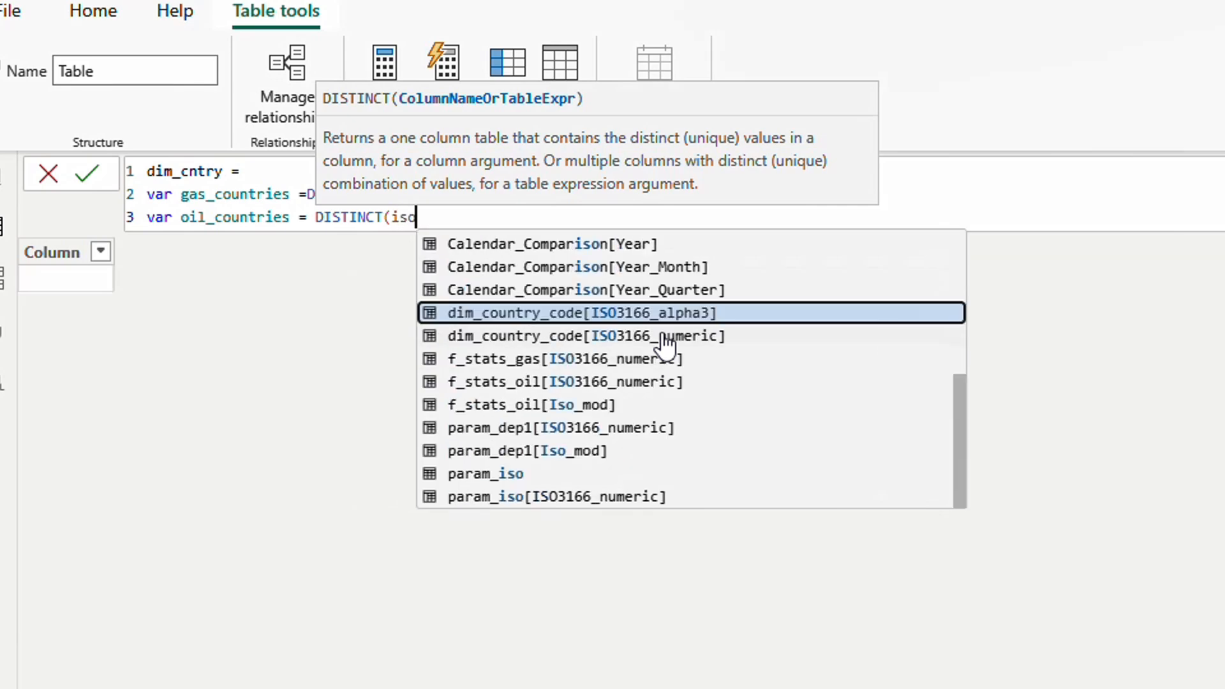
{"action": "left_click", "coordinate": [667, 379]}
{"action": "type", "text": "])"}
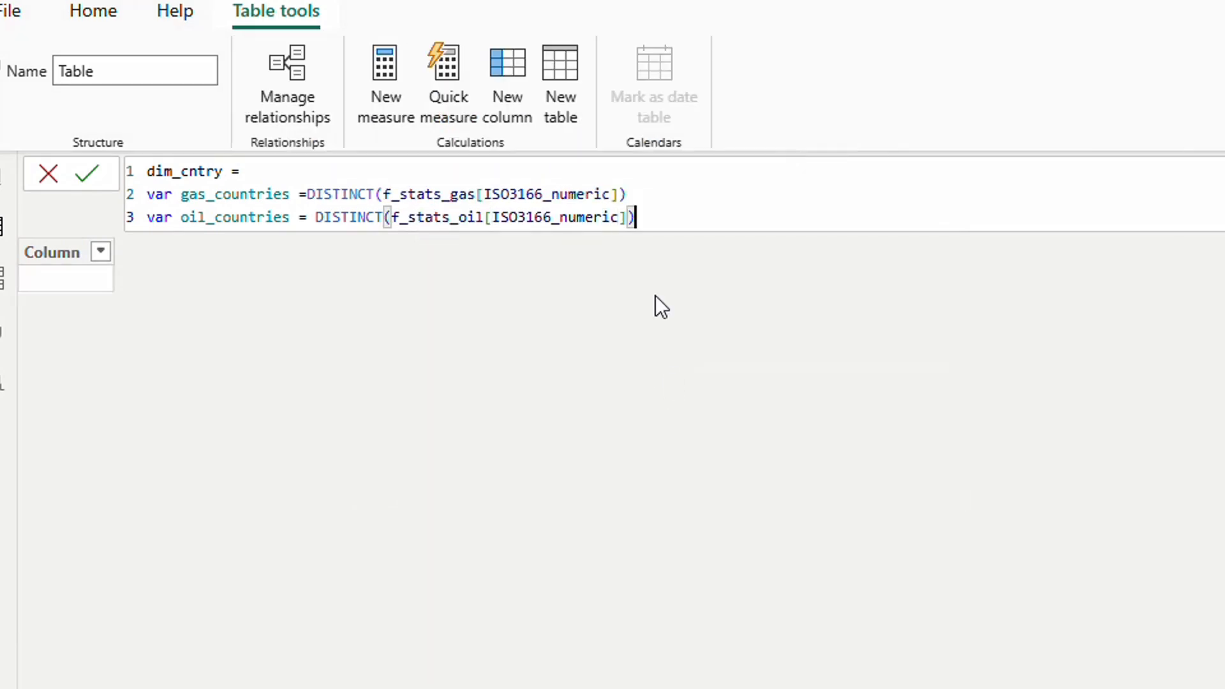
Step: Add a RETURN clause below the variables that begins a UNION with gas_countries as its first table
{"action": "key", "text": "shift+Return"}
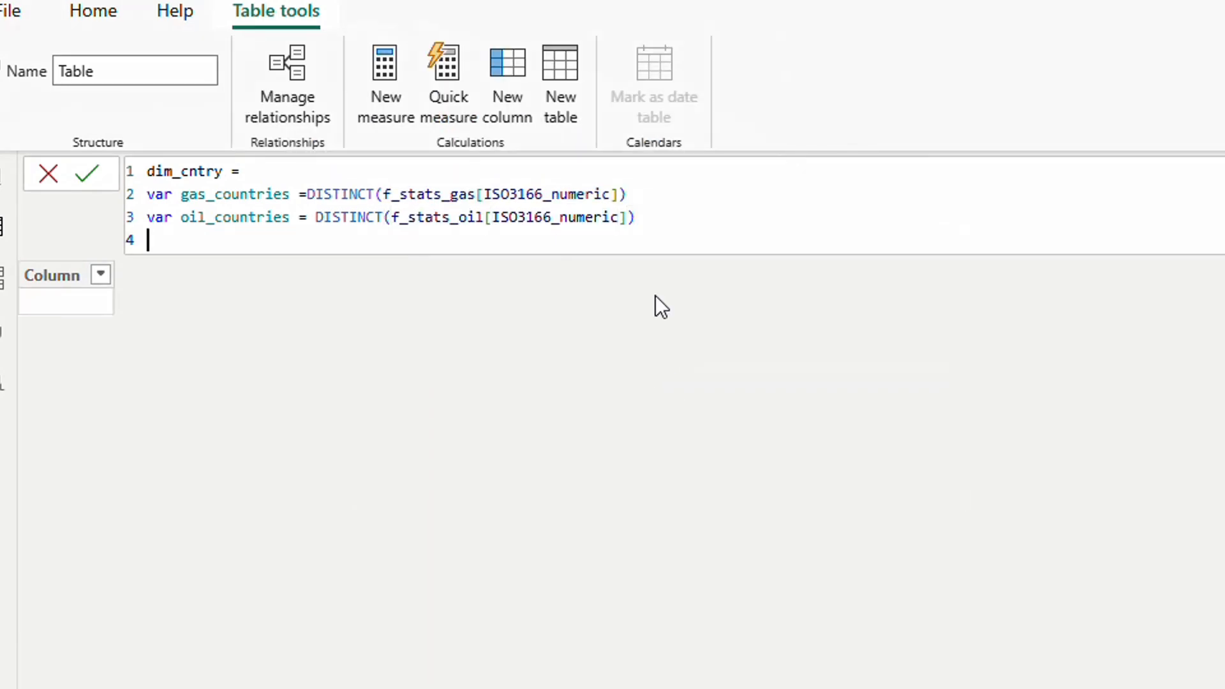
{"action": "type", "text": "return"}
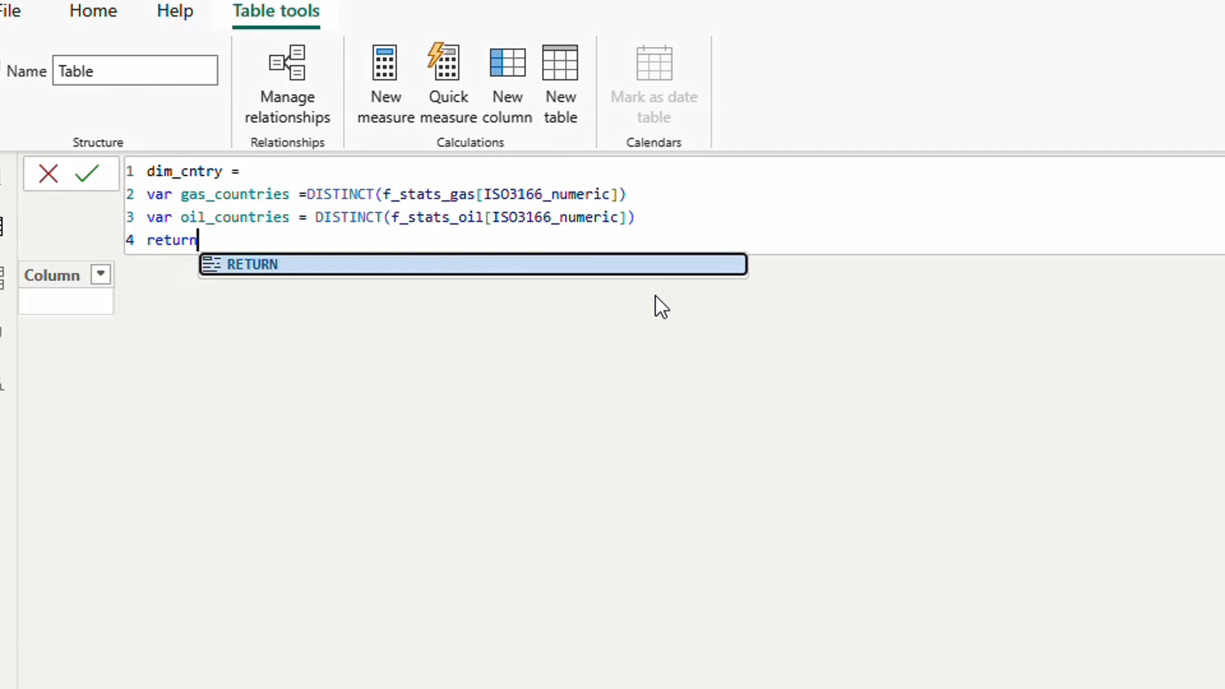
{"action": "key", "text": "shift+Return"}
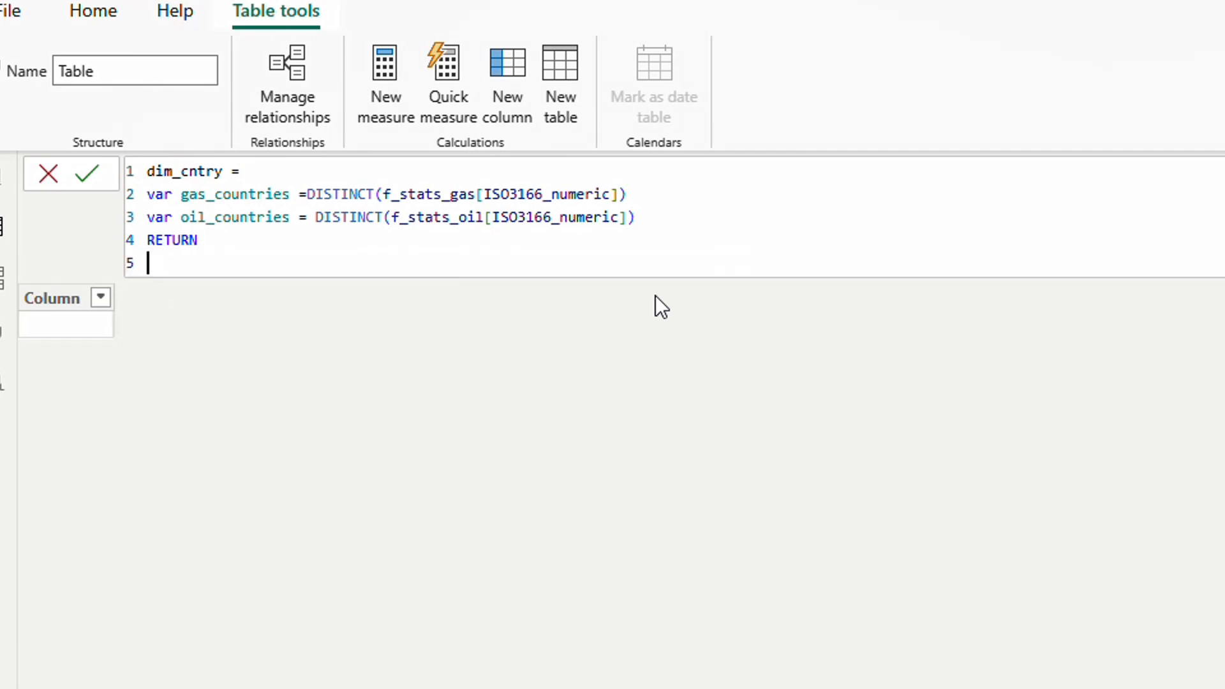
{"action": "type", "text": "union(gas"}
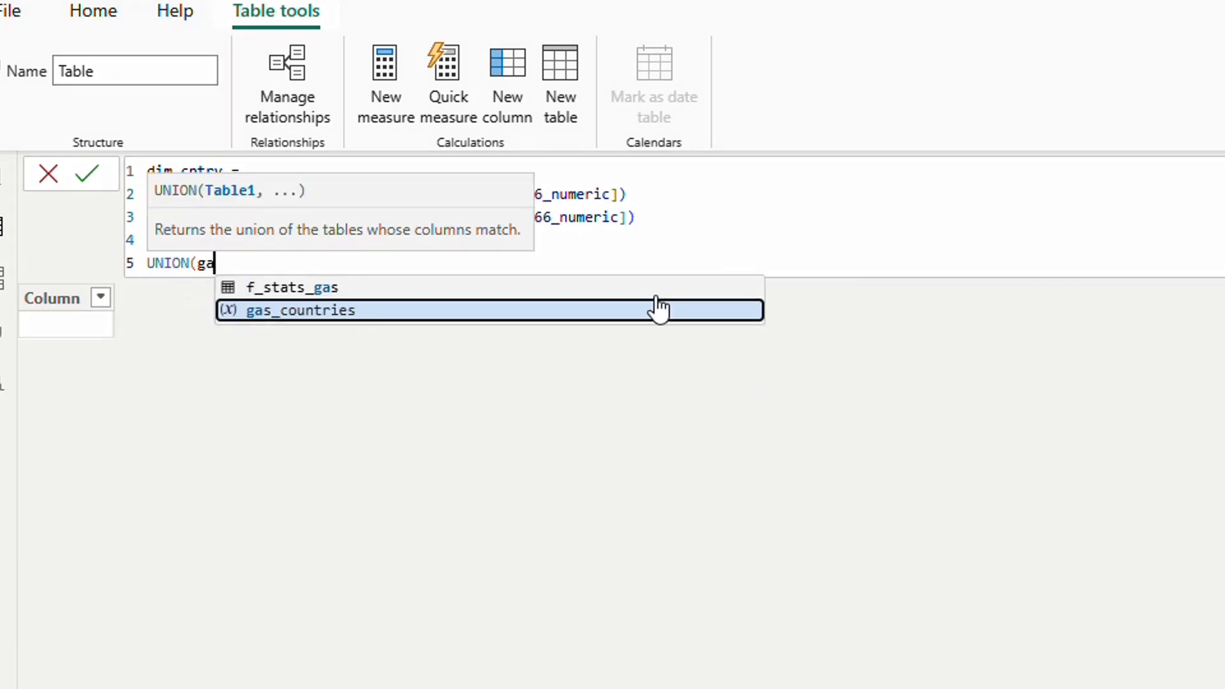
{"action": "left_click", "coordinate": [408, 312]}
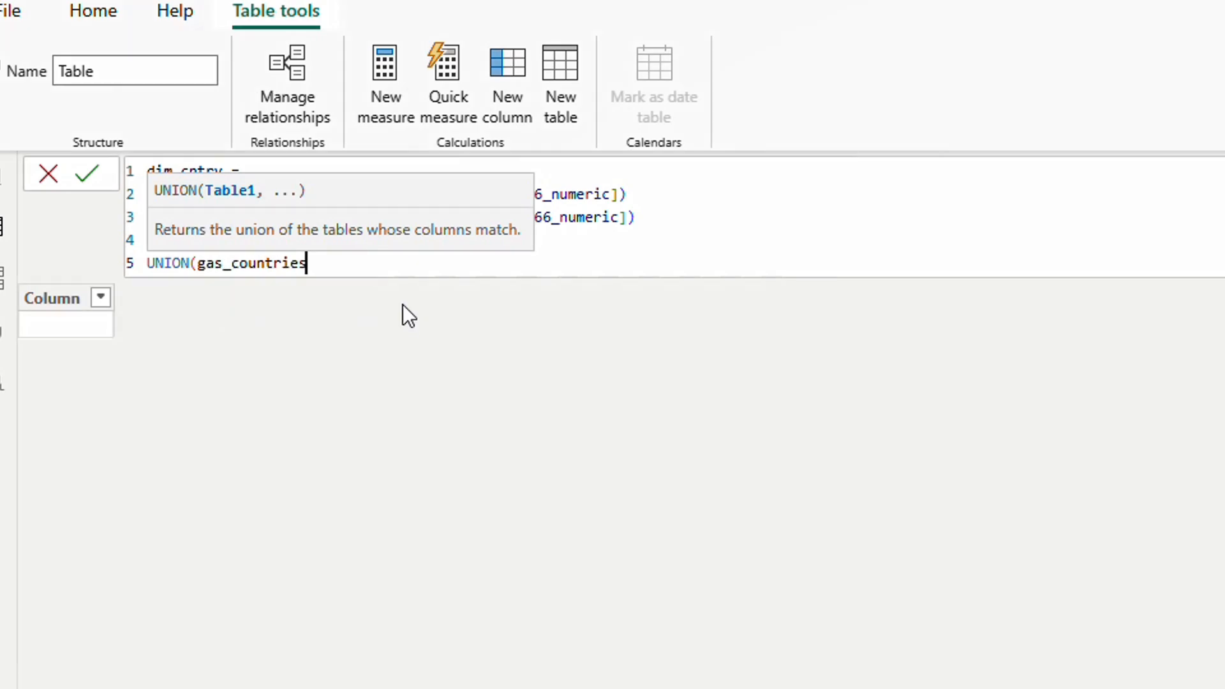
Step: Try to complete the UNION with f_stats_oil as the second table and commit the dim_cntry formula
{"action": "type", "text": ",oil"}
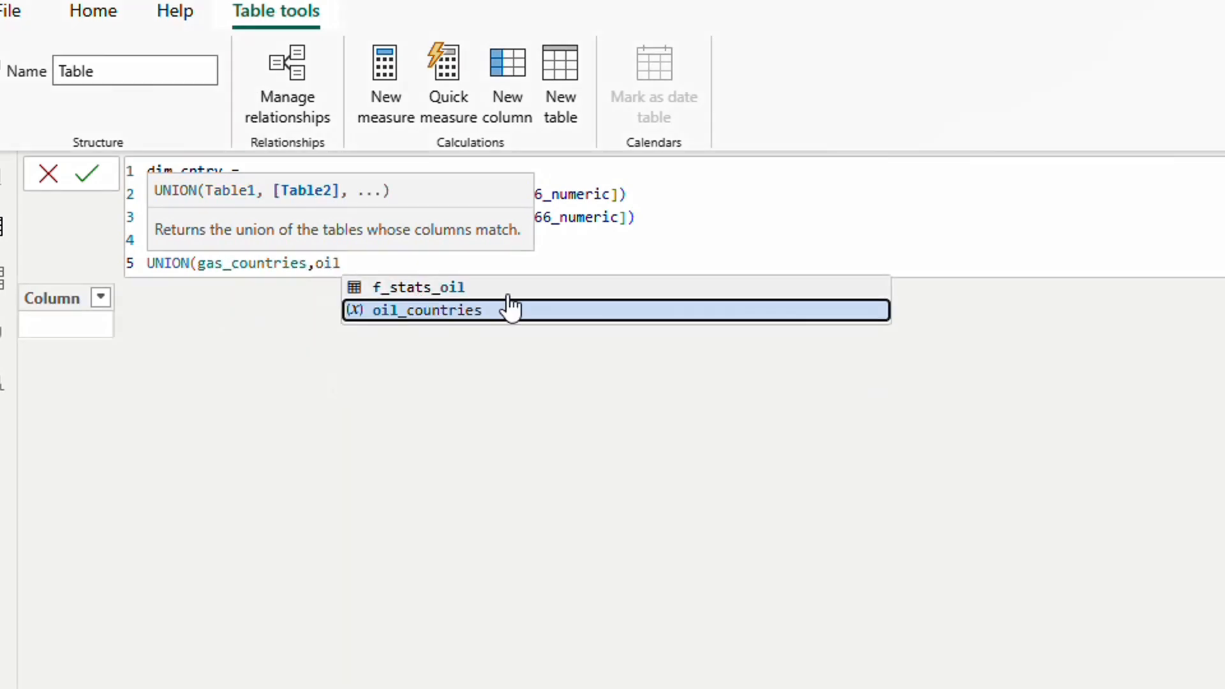
{"action": "left_click", "coordinate": [587, 292]}
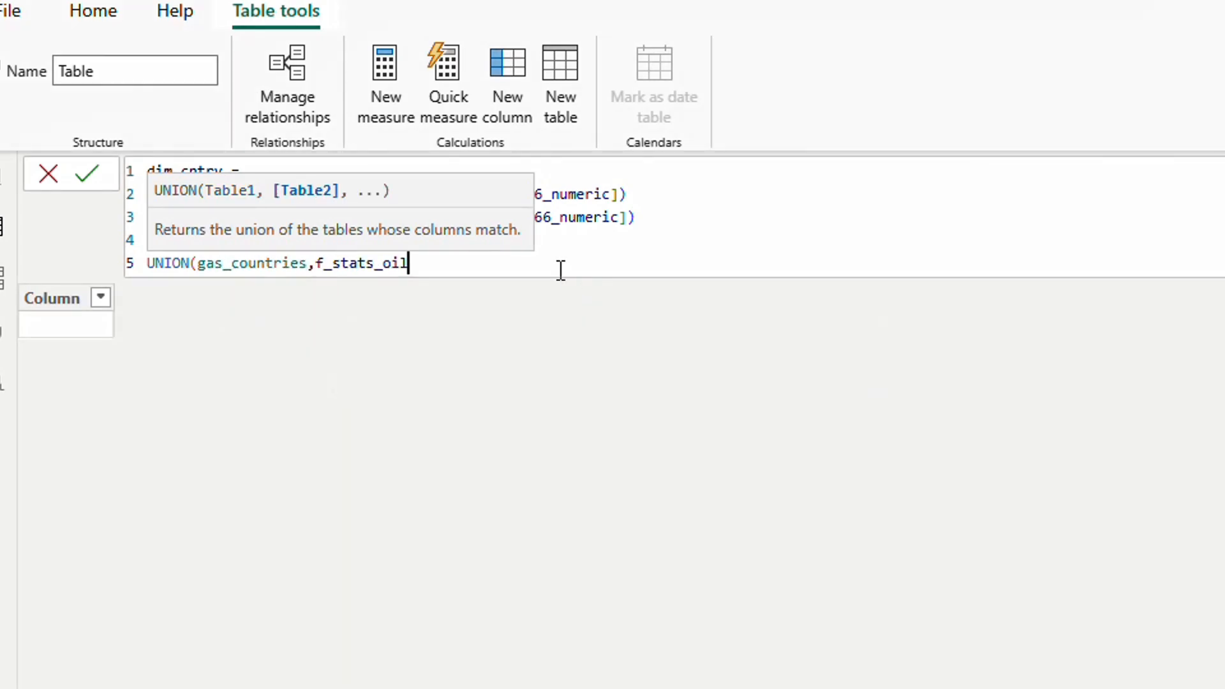
{"action": "type", "text": ")"}
{"action": "key", "text": "Return"}
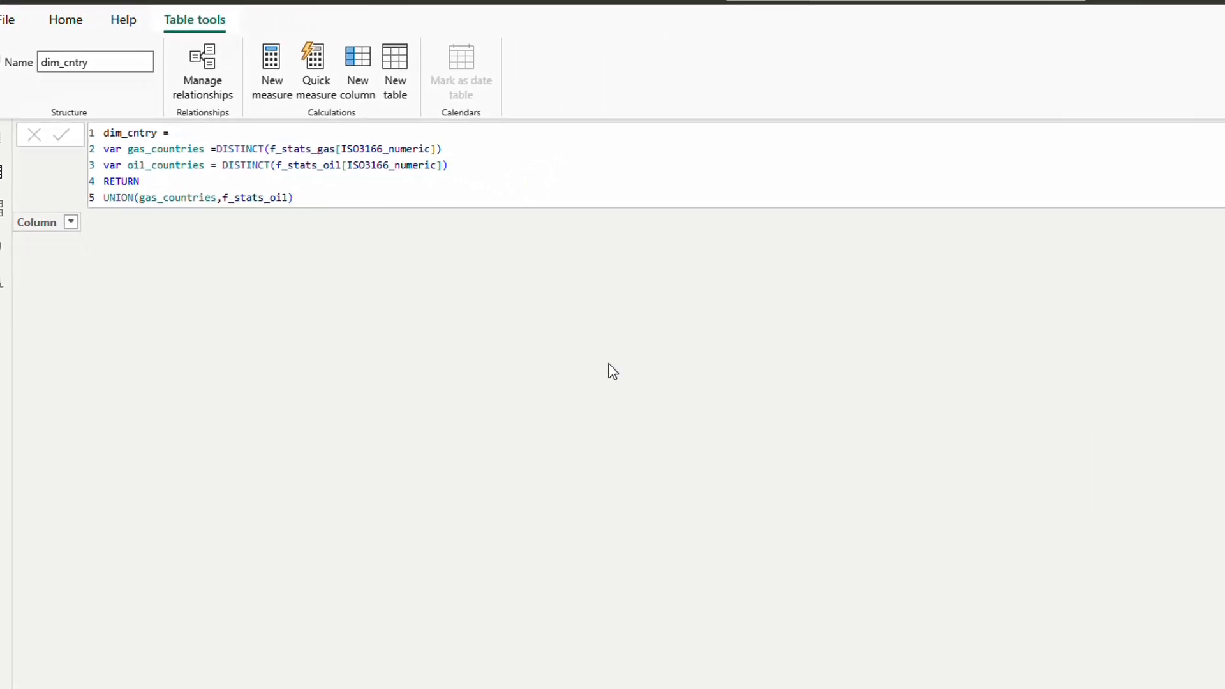
Step: Replace f_stats_oil with the oil_countries variable as the second UNION table and commit the dim_cntry formula
{"action": "left_click_drag", "start_coordinate": [294, 198], "coordinate": [224, 197]}
{"action": "key", "text": "BackSpace"}
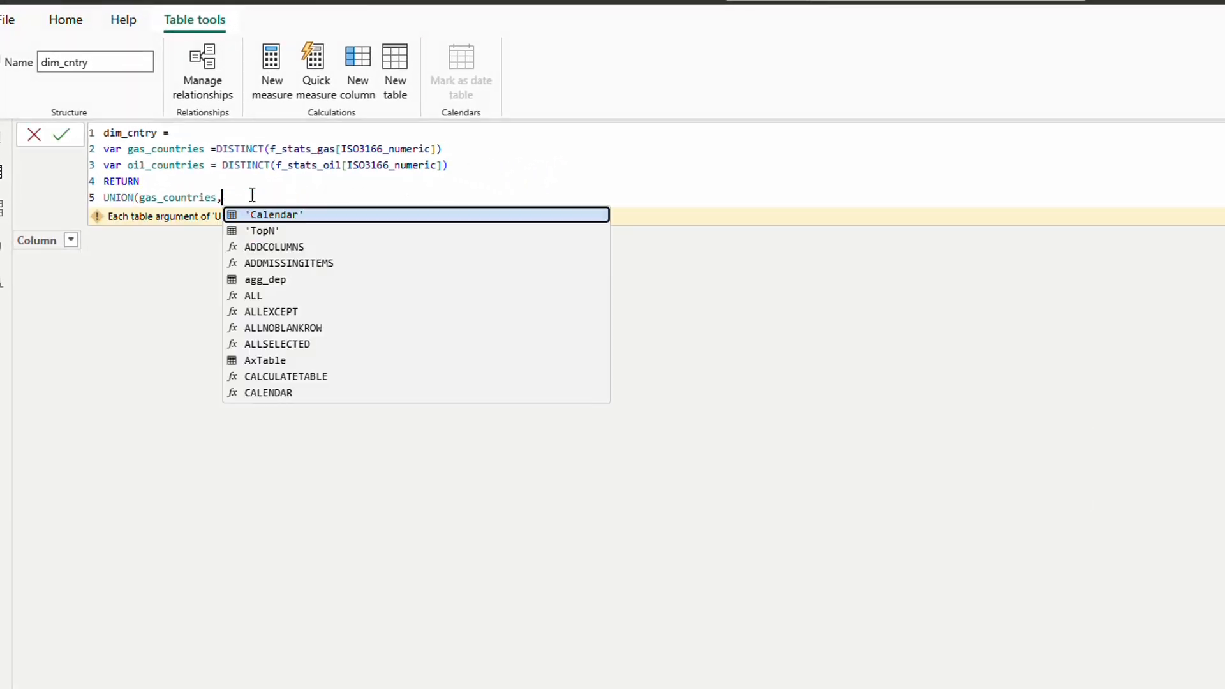
{"action": "type", "text": "oil"}
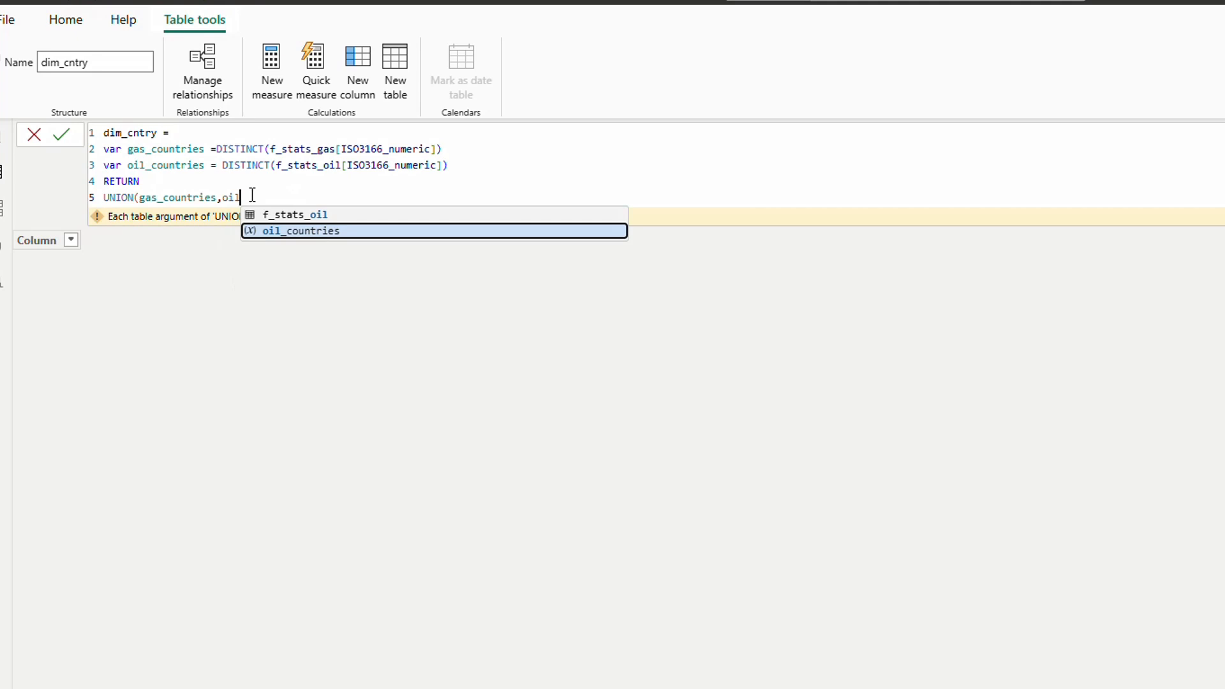
{"action": "key", "text": "Tab"}
{"action": "type", "text": ")"}
{"action": "key", "text": "Return"}
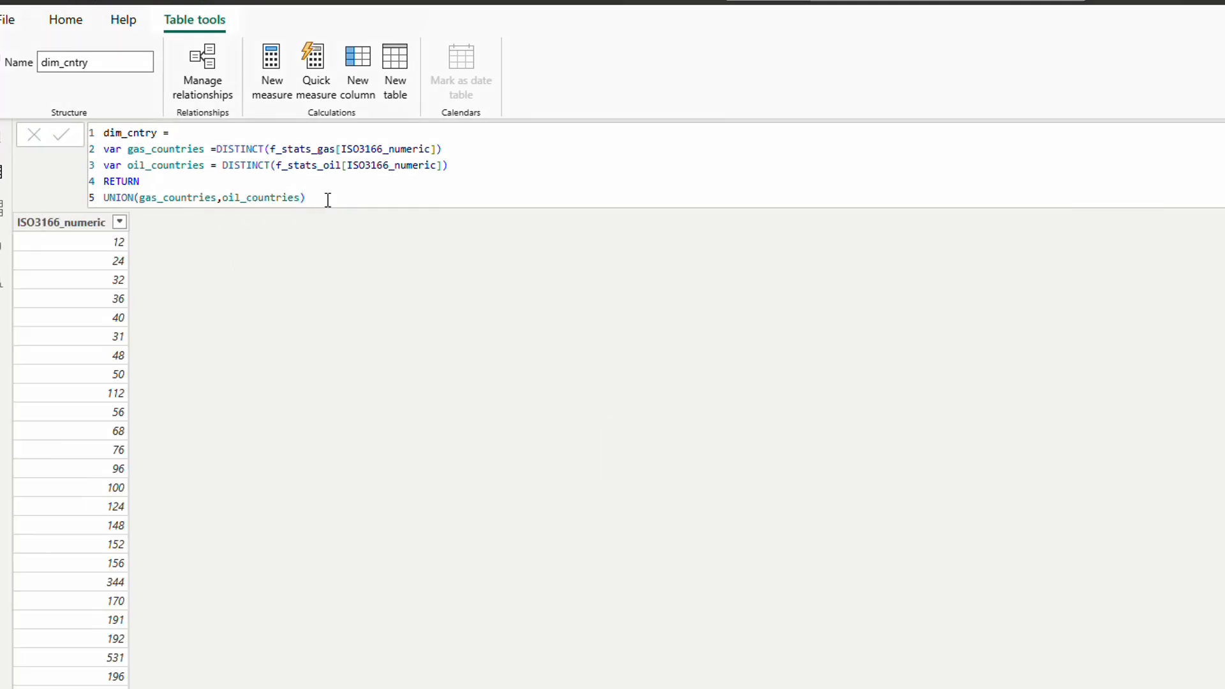
Step: Examine the list of values in the ISO3166_numeric column of dim_cntry without applying a filter
{"action": "left_click_drag", "start_coordinate": [327, 199], "coordinate": [224, 198]}
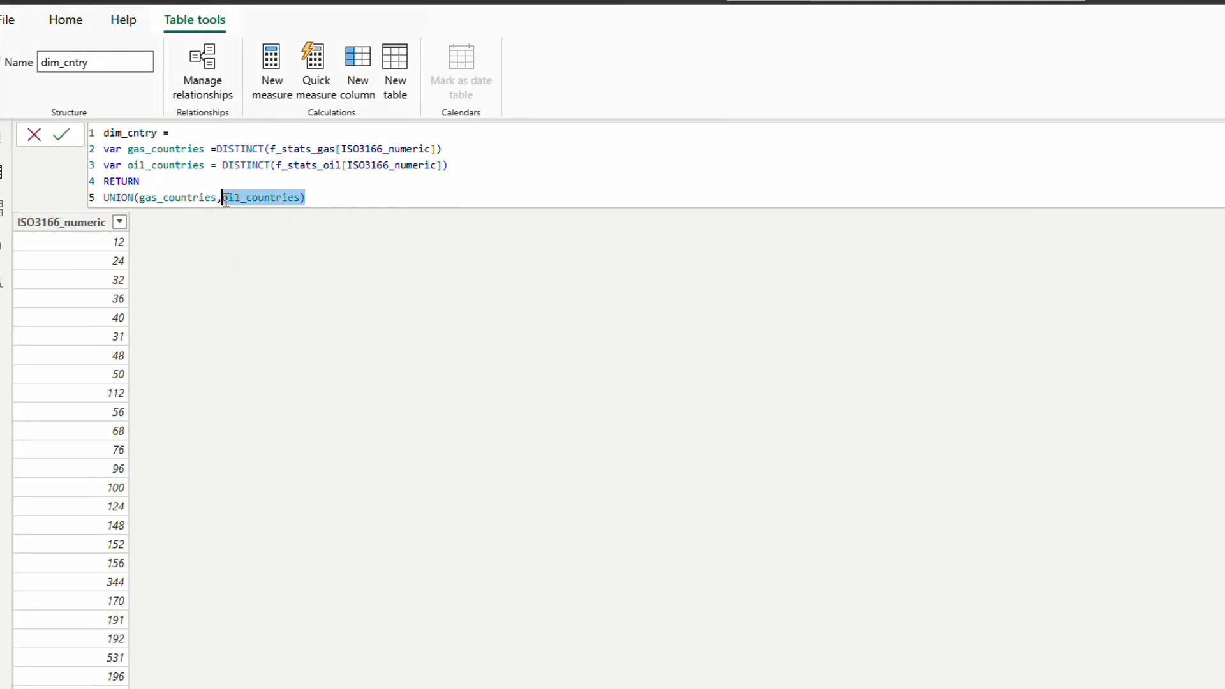
{"action": "left_click", "coordinate": [119, 222]}
{"action": "scroll", "coordinate": [255, 510], "scroll_direction": "down", "scroll_amount": 8}
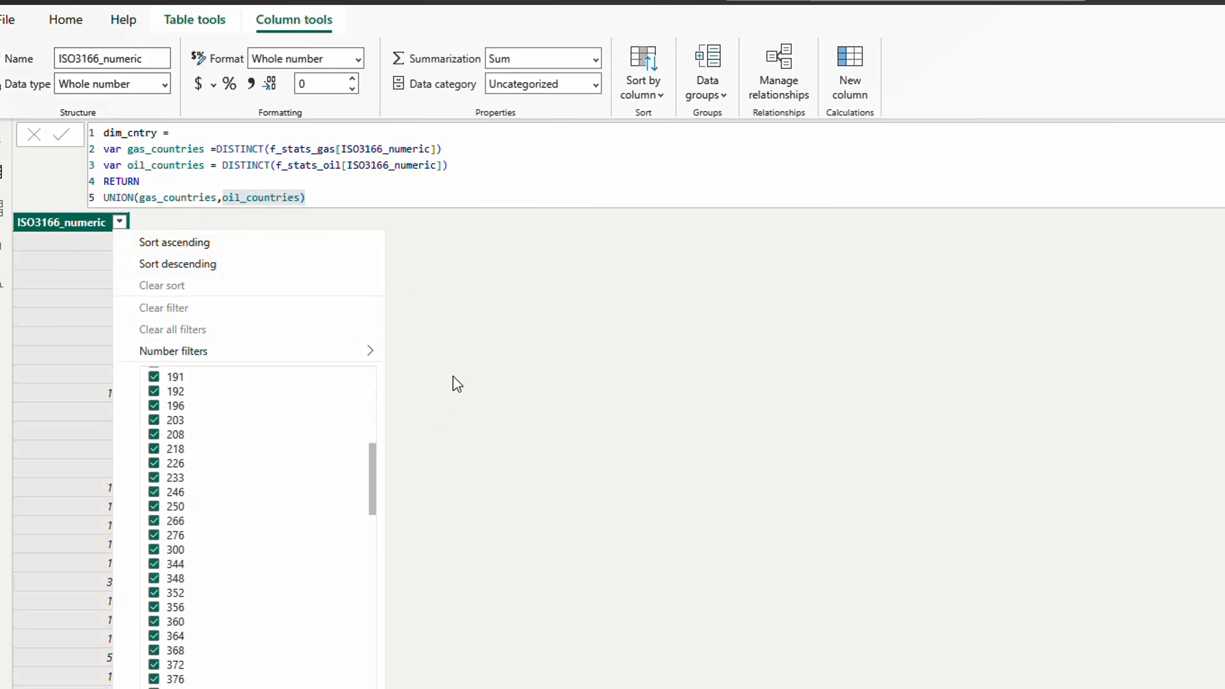
{"action": "left_click", "coordinate": [458, 384]}
Step: Wrap the UNION(gas_countries,oil_countries) expression in DISTINCT and commit the dim_cntry formula
{"action": "double_click", "coordinate": [118, 198]}
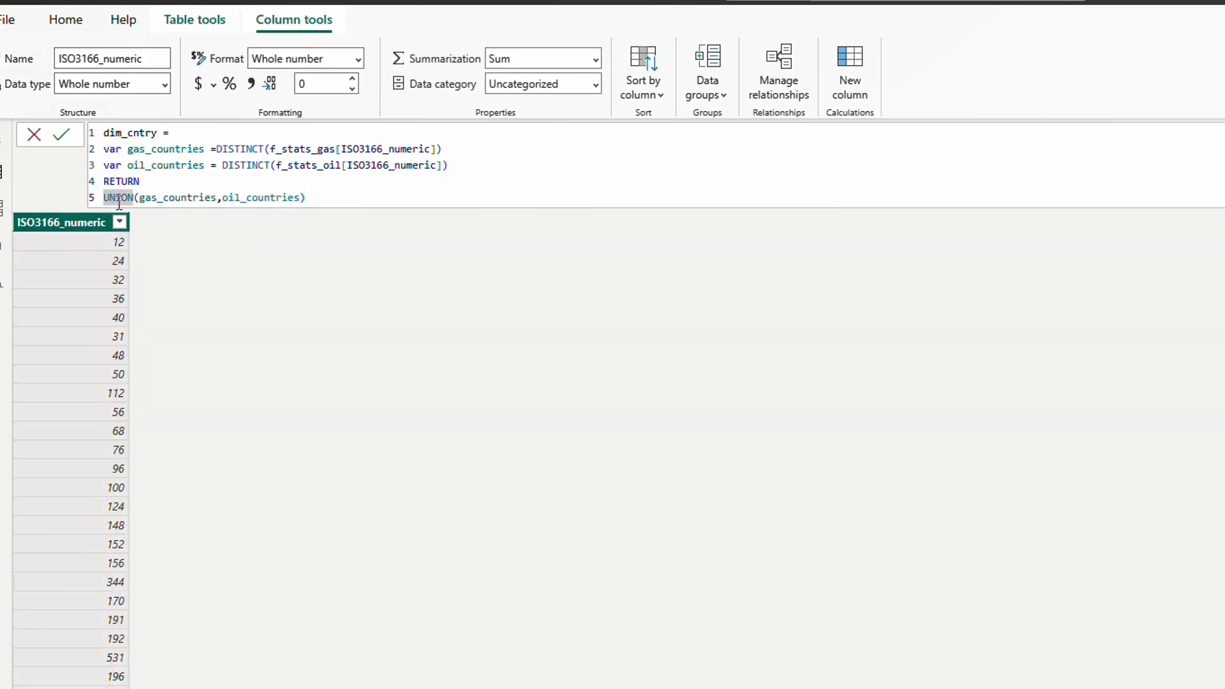
{"action": "type", "text": "dis"}
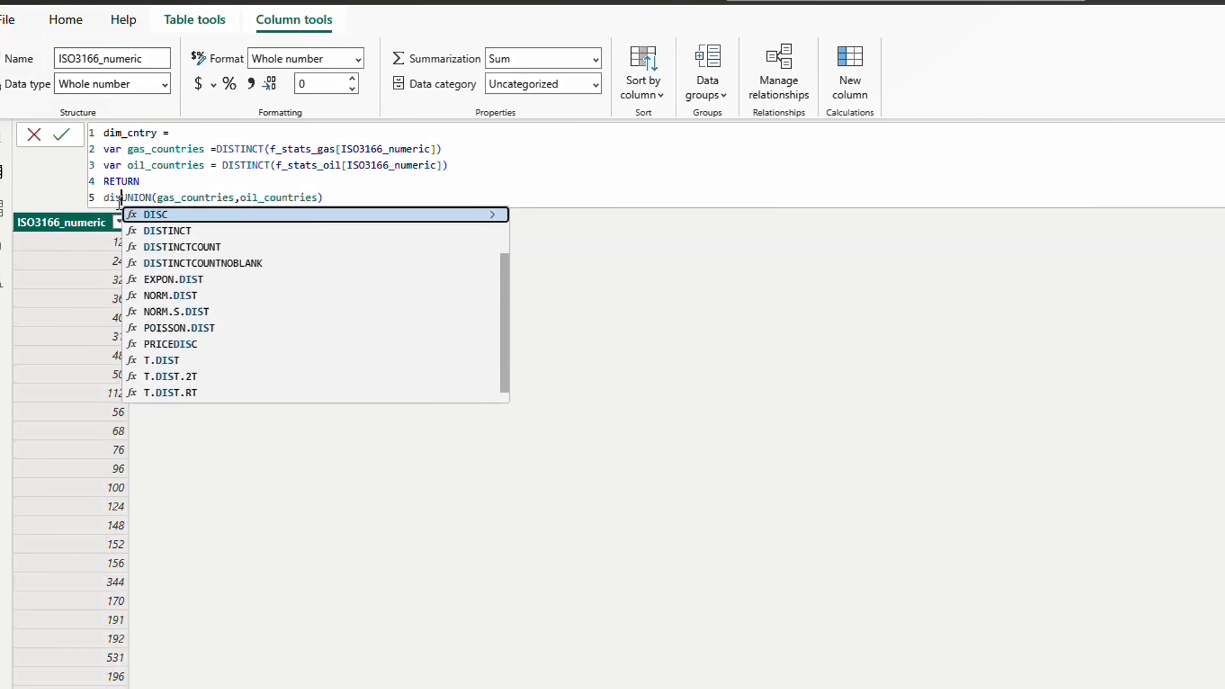
{"action": "left_click", "coordinate": [391, 229]}
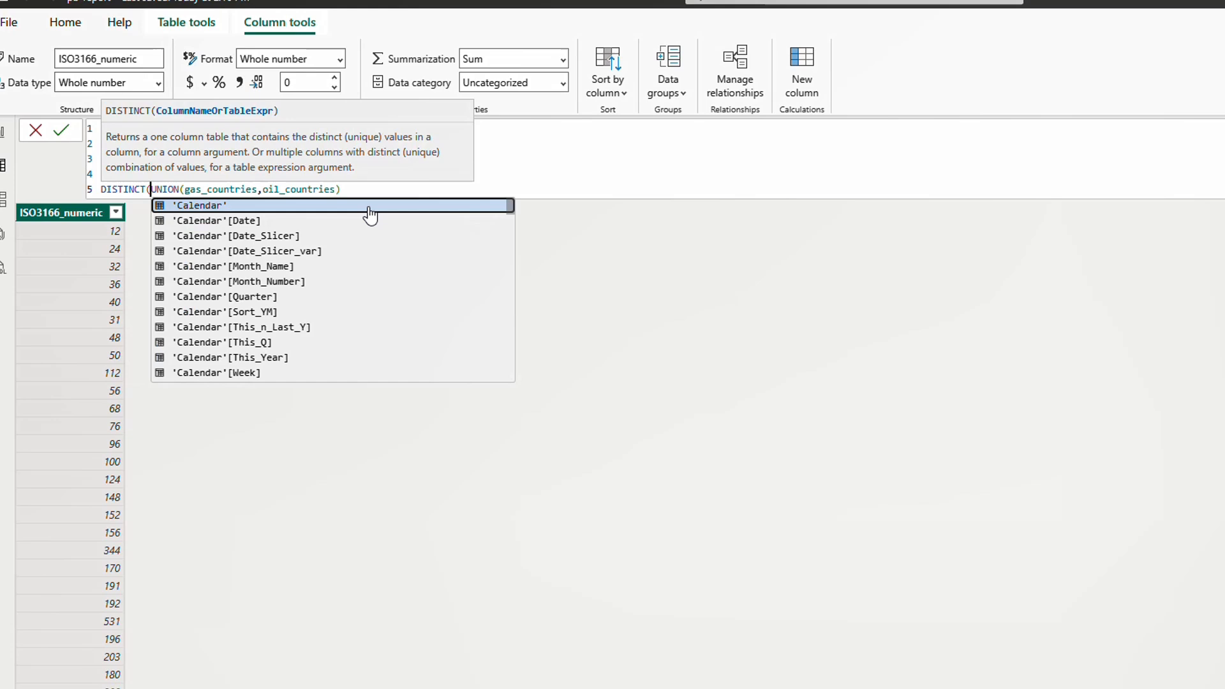
{"action": "left_click", "coordinate": [383, 189]}
{"action": "type", "text": ")"}
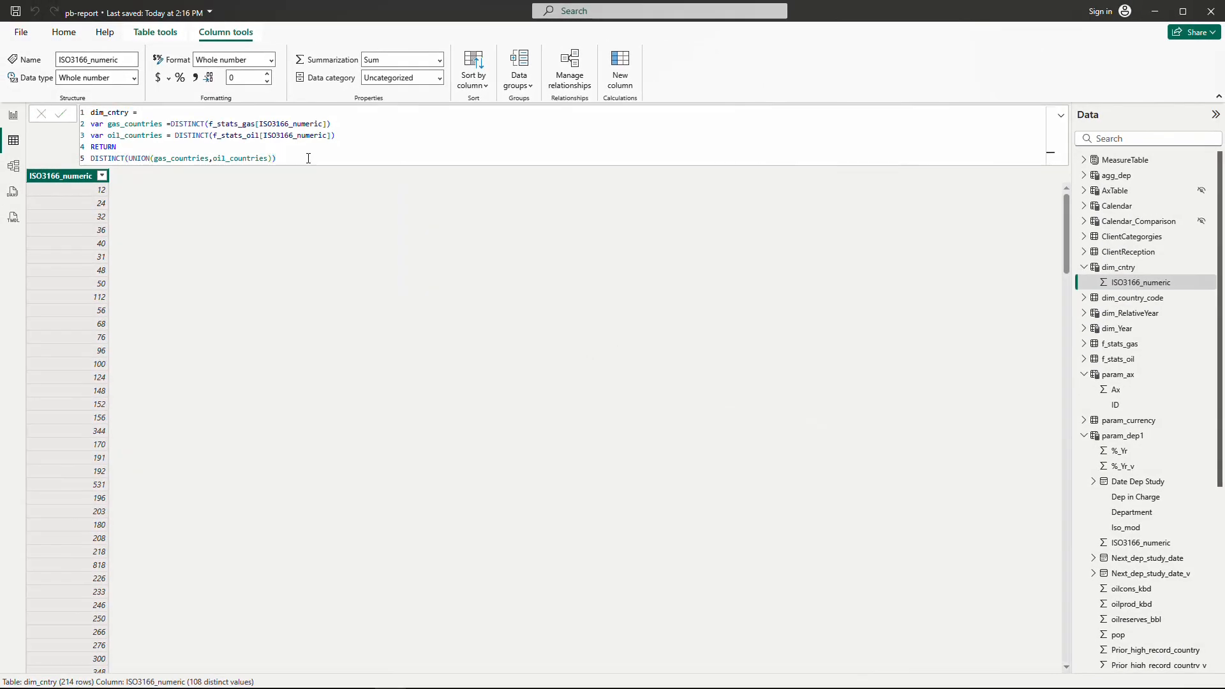
{"action": "key", "text": "Return"}
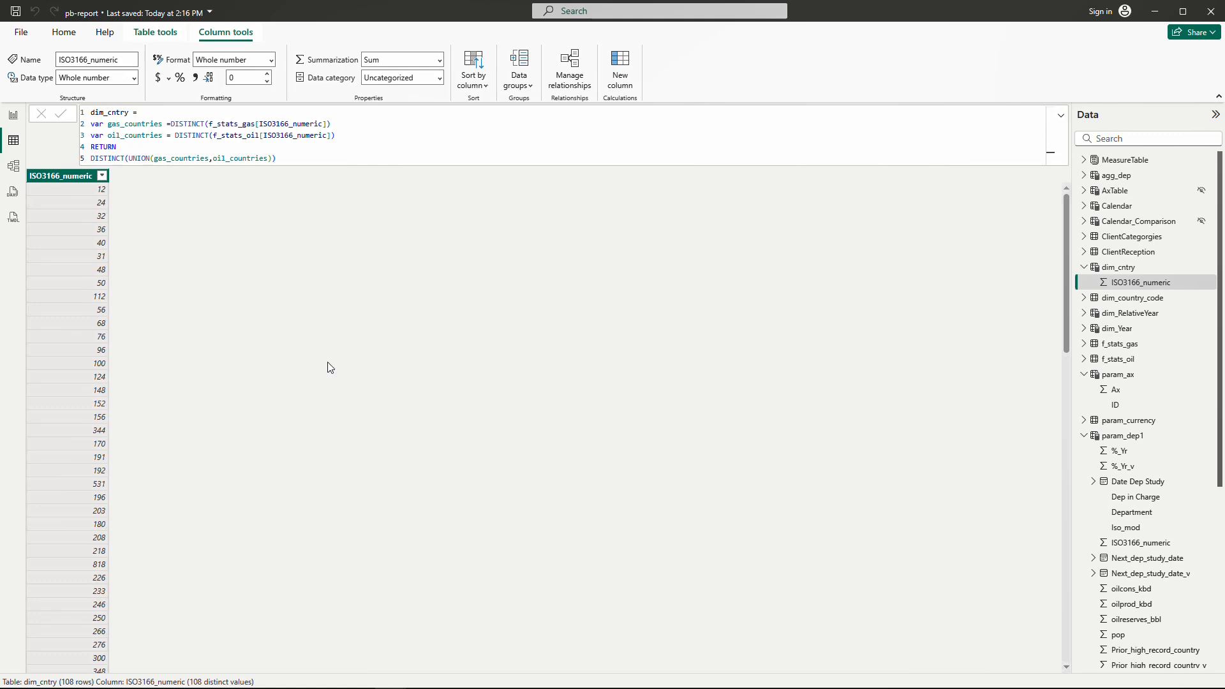
Step: Start a new calculated table named Calendar 2
{"action": "left_click", "coordinate": [156, 32]}
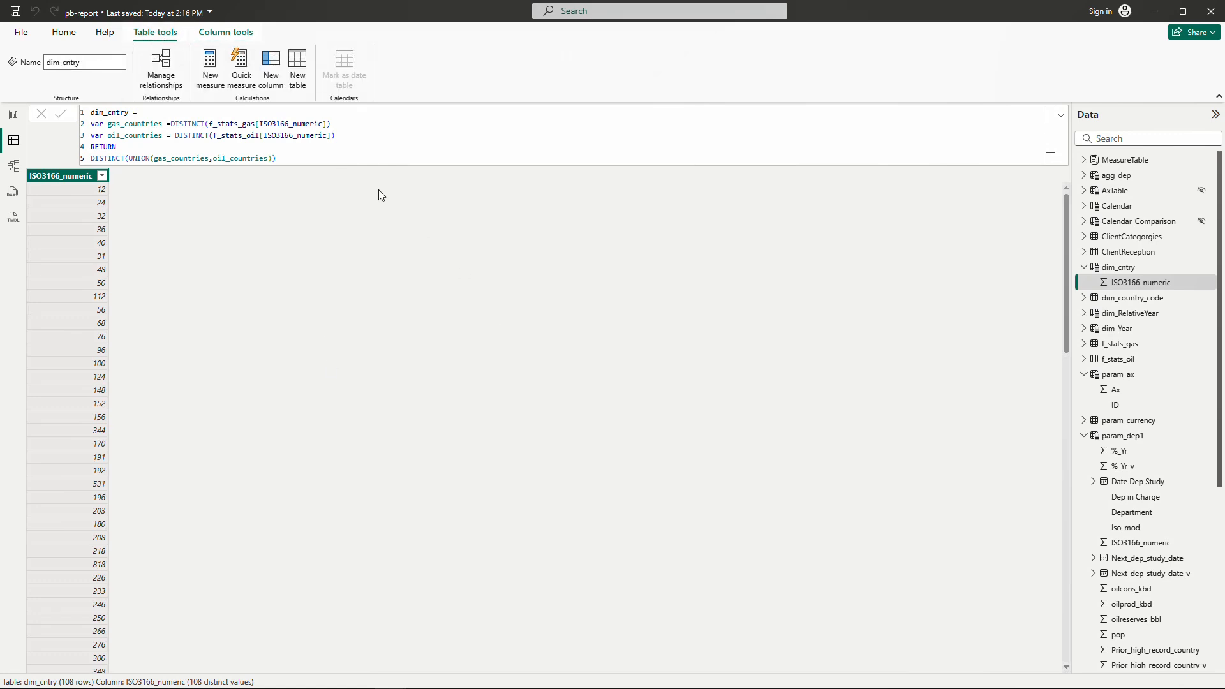
{"action": "left_click", "coordinate": [297, 64]}
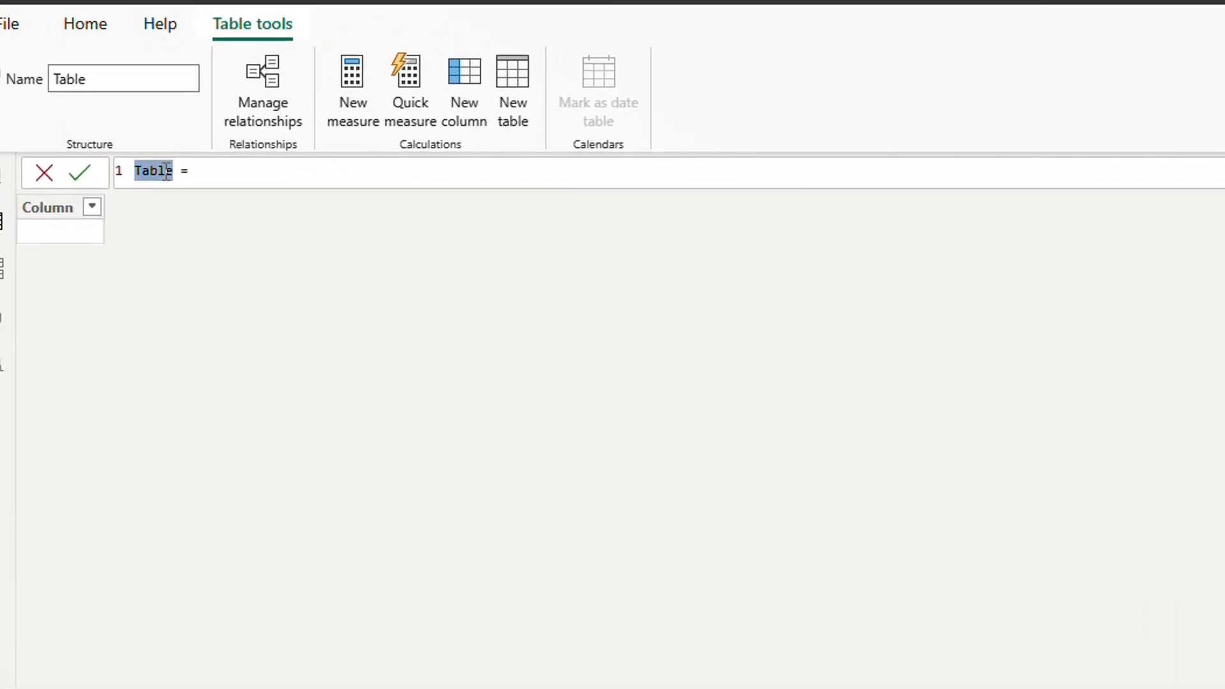
{"action": "type", "text": "Calendar 2"}
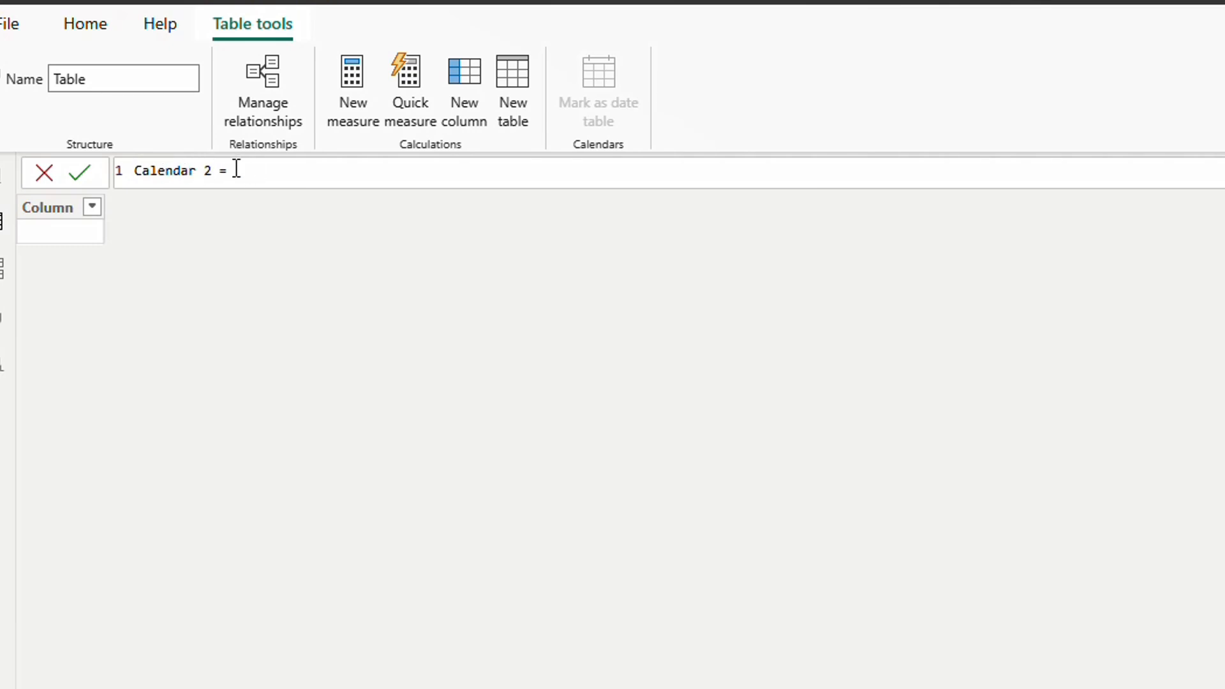
Step: Define a variable _maxdate in the Calendar 2 formula as MAX(f_stats_oil[Date Dep Study])
{"action": "key", "text": "shift+Return"}
{"action": "type", "text": "var "}
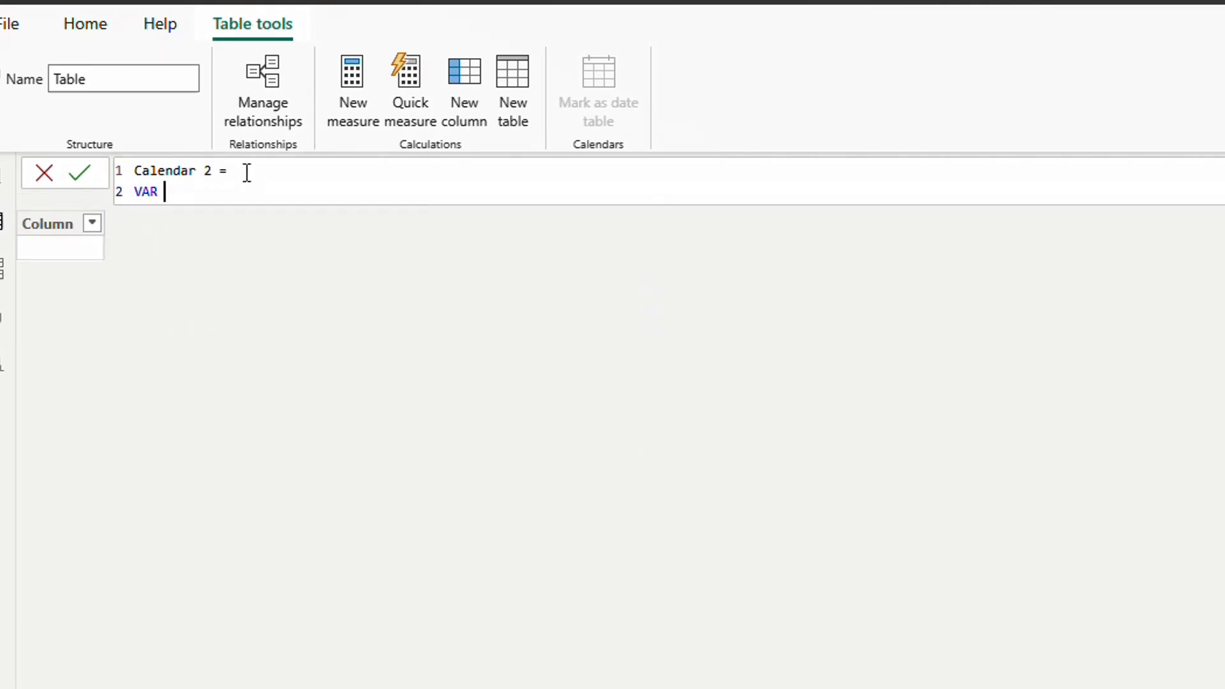
{"action": "type", "text": "_maxdate = ma"}
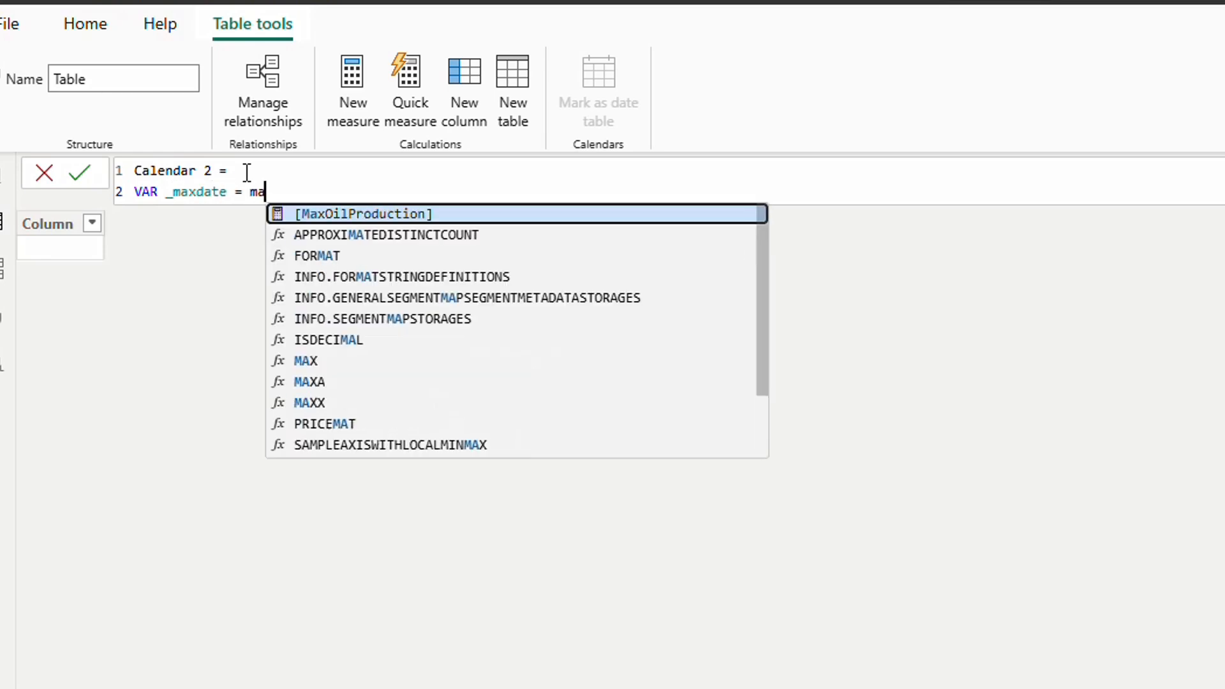
{"action": "type", "text": "x"}
{"action": "key", "text": "Down"}
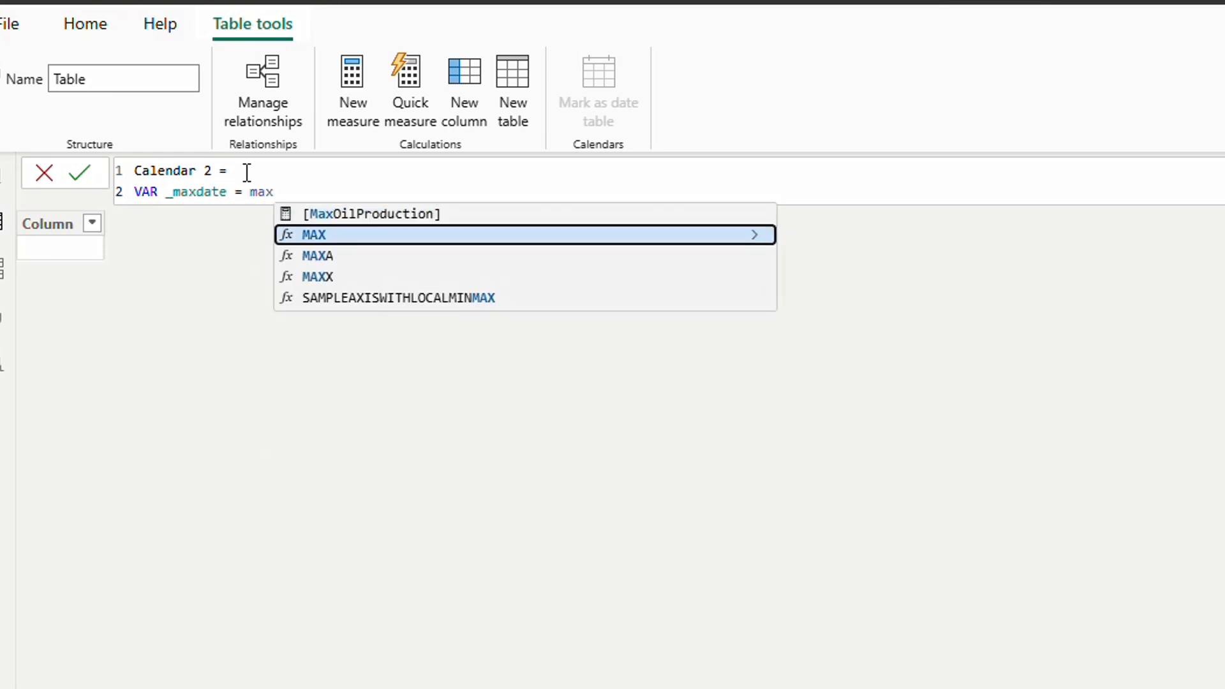
{"action": "key", "text": "Tab"}
{"action": "type", "text": "dep"}
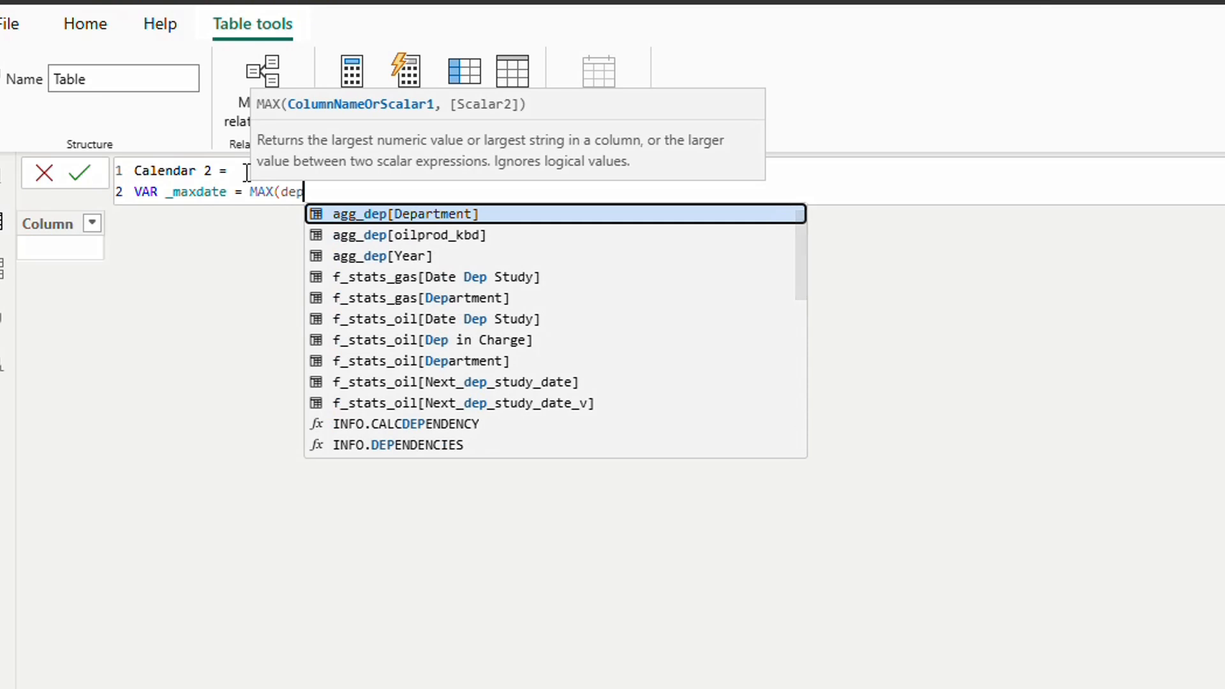
{"action": "key", "text": "Down"}
{"action": "key", "text": "Down"}
{"action": "key", "text": "Down"}
{"action": "key", "text": "Down"}
{"action": "key", "text": "Down"}
{"action": "key", "text": "Tab"}
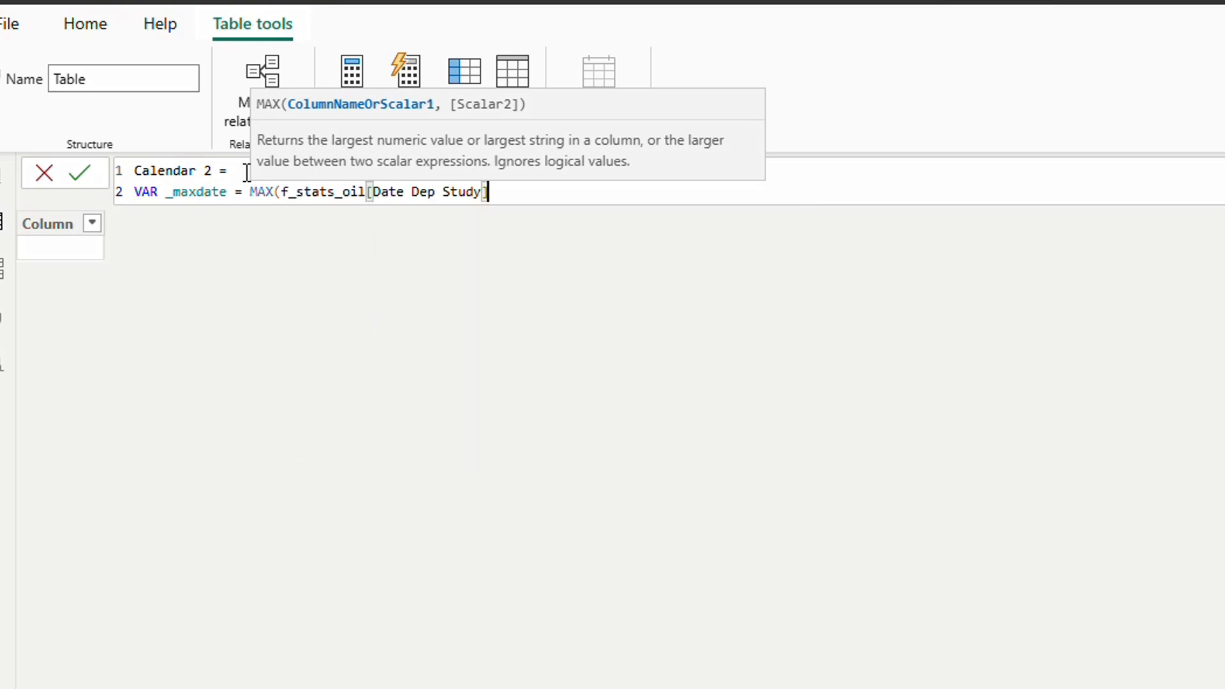
{"action": "type", "text": ")"}
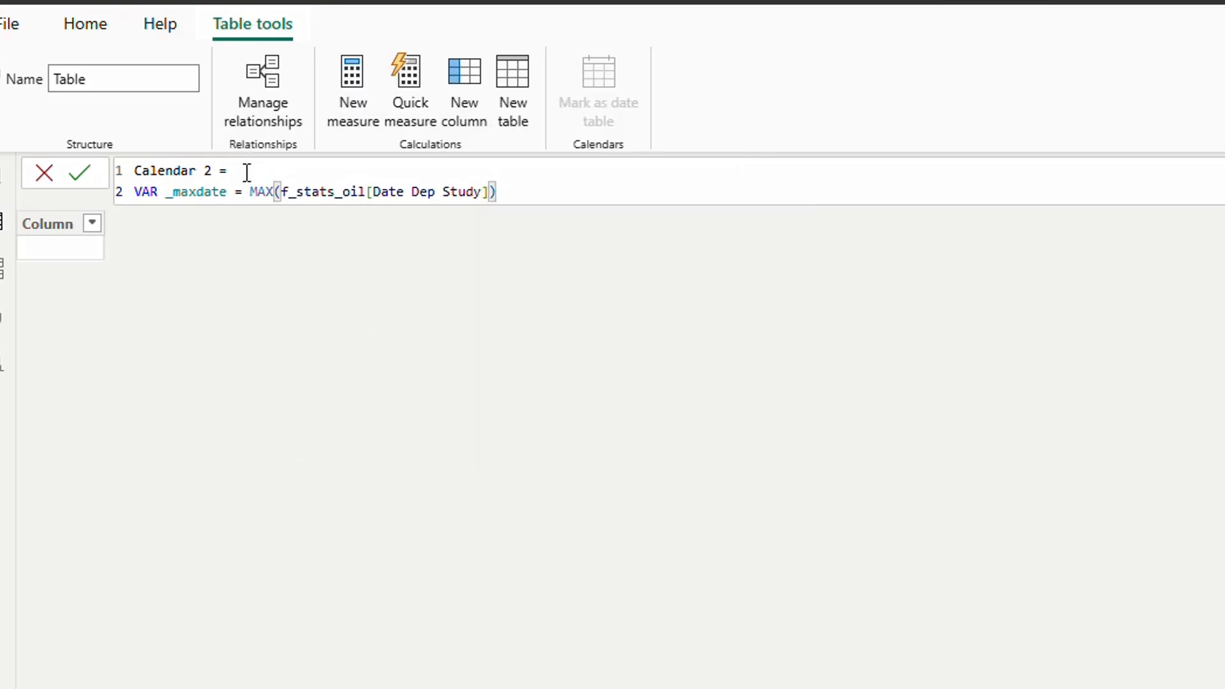
Step: Define a second variable _mindate on its own line as MIN(f_stats_oil[Date Dep Study])
{"action": "key", "text": "shift+Return"}
{"action": "type", "text": "var"}
{"action": "key", "text": "Tab"}
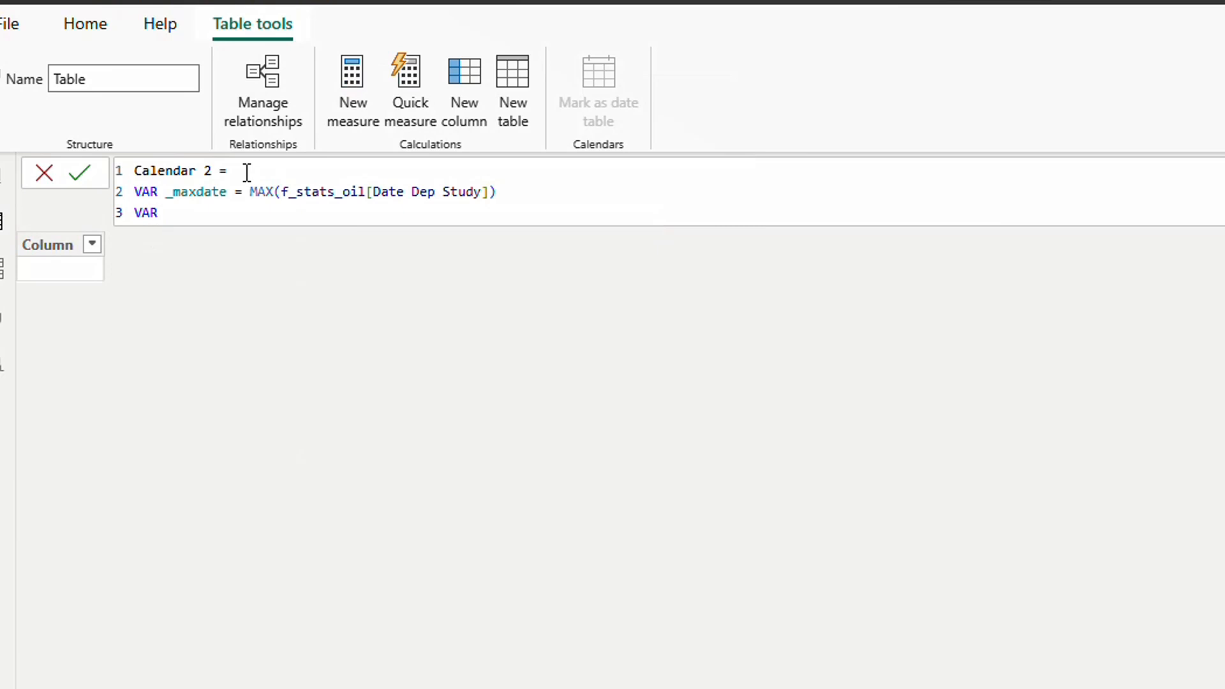
{"action": "type", "text": "_mindate = min"}
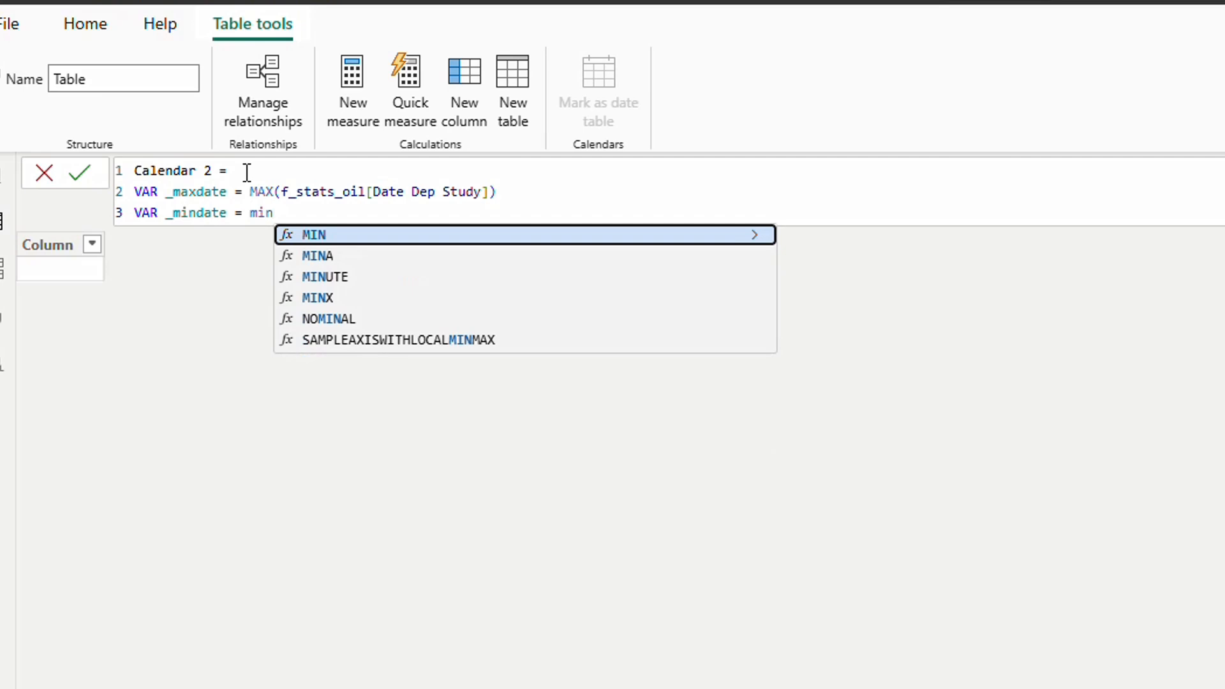
{"action": "type", "text": "(dep"}
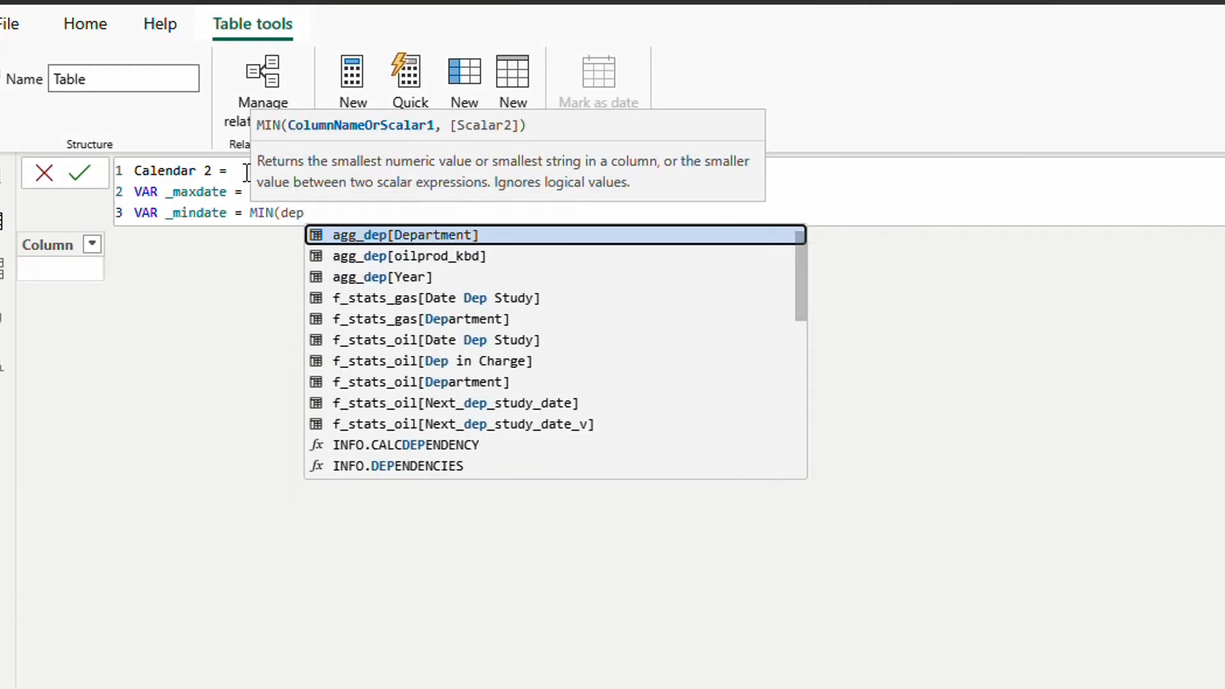
{"action": "key", "text": "Down"}
{"action": "key", "text": "Down"}
{"action": "key", "text": "Down"}
{"action": "key", "text": "Down"}
{"action": "key", "text": "Down"}
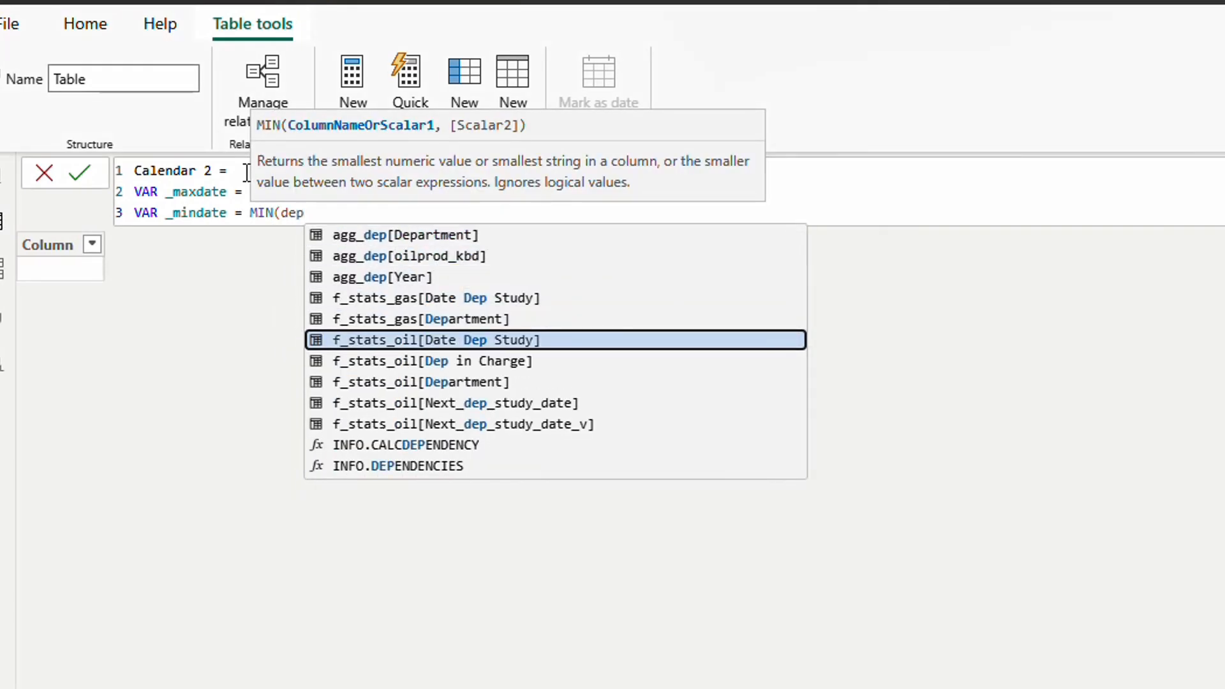
{"action": "key", "text": "Tab"}
{"action": "type", "text": ")"}
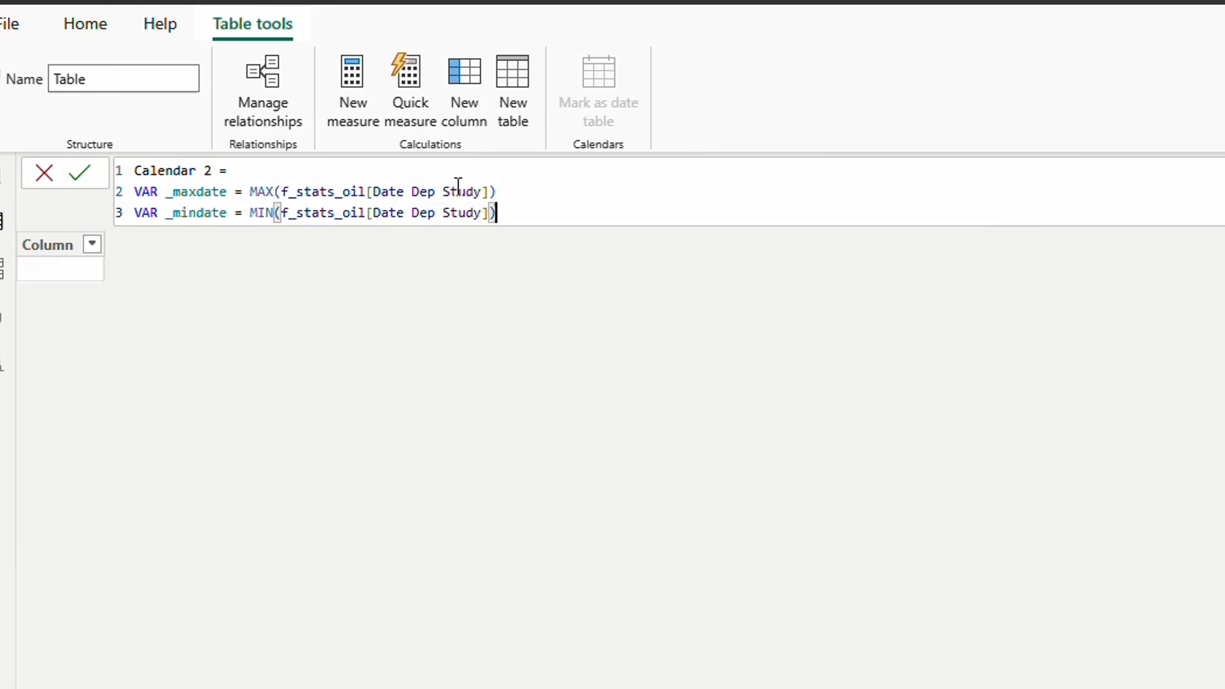
Step: Add a RETURN line below the _mindate variable in the Calendar 2 formula
{"action": "left_click", "coordinate": [251, 213]}
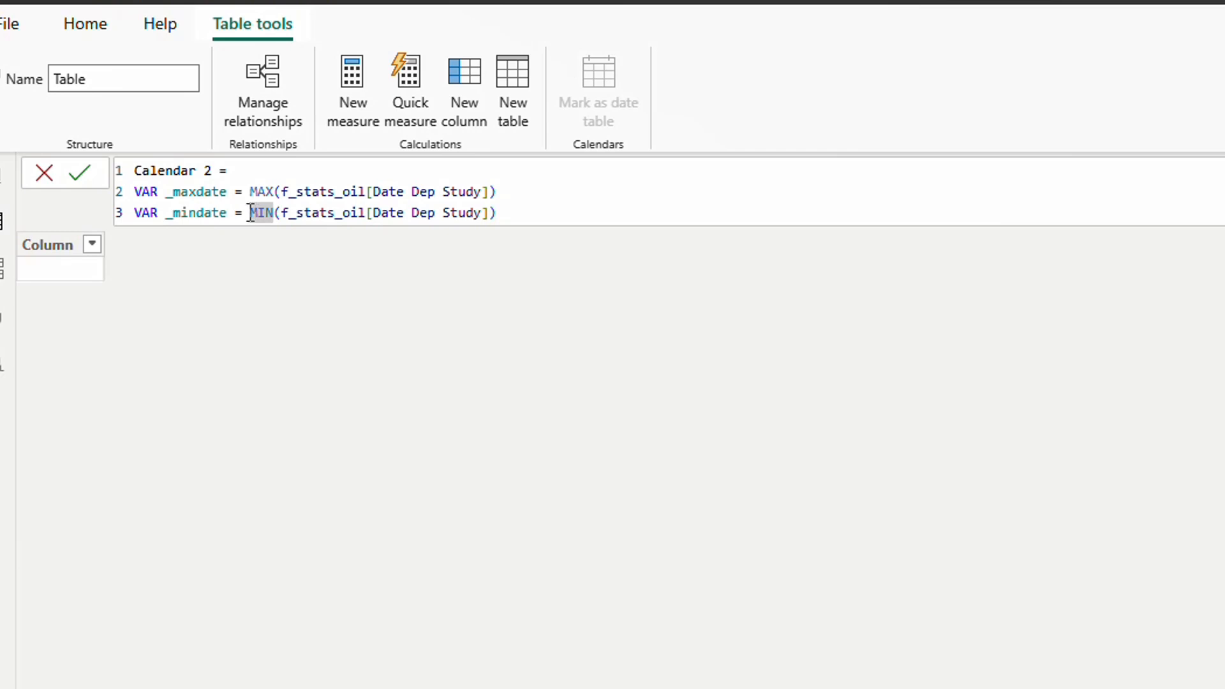
{"action": "left_click", "coordinate": [541, 215]}
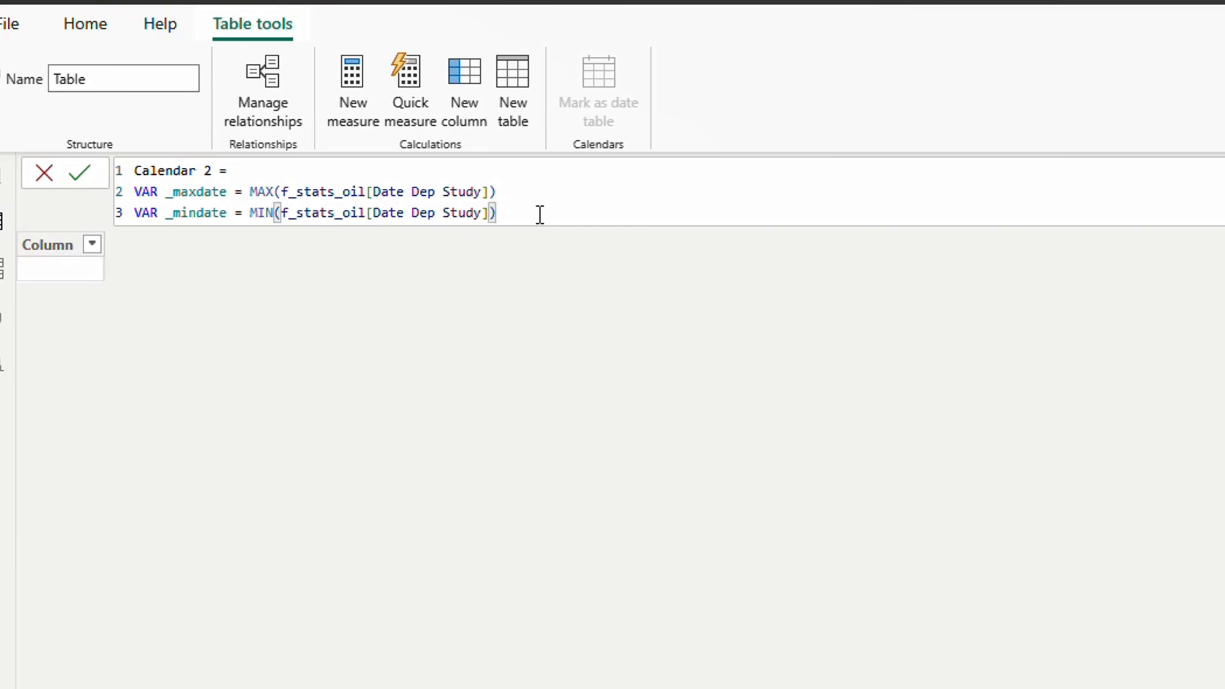
{"action": "key", "text": "Return"}
{"action": "type", "text": "return"}
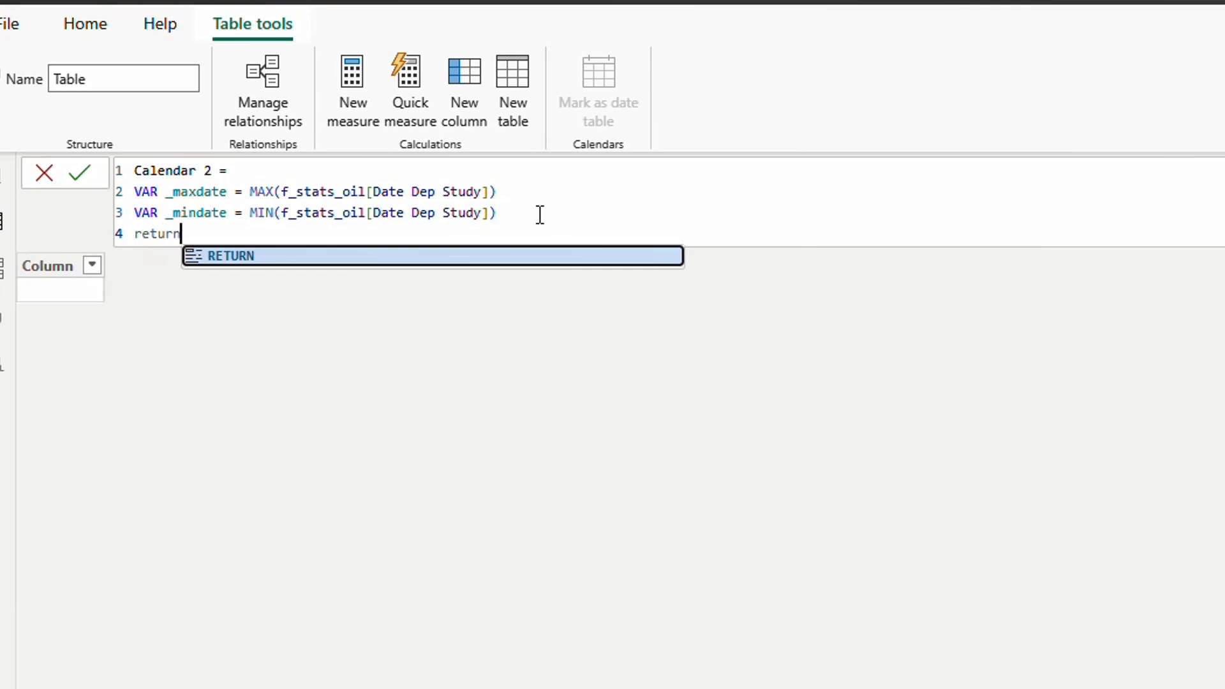
{"action": "key", "text": "Tab"}
{"action": "key", "text": "Return"}
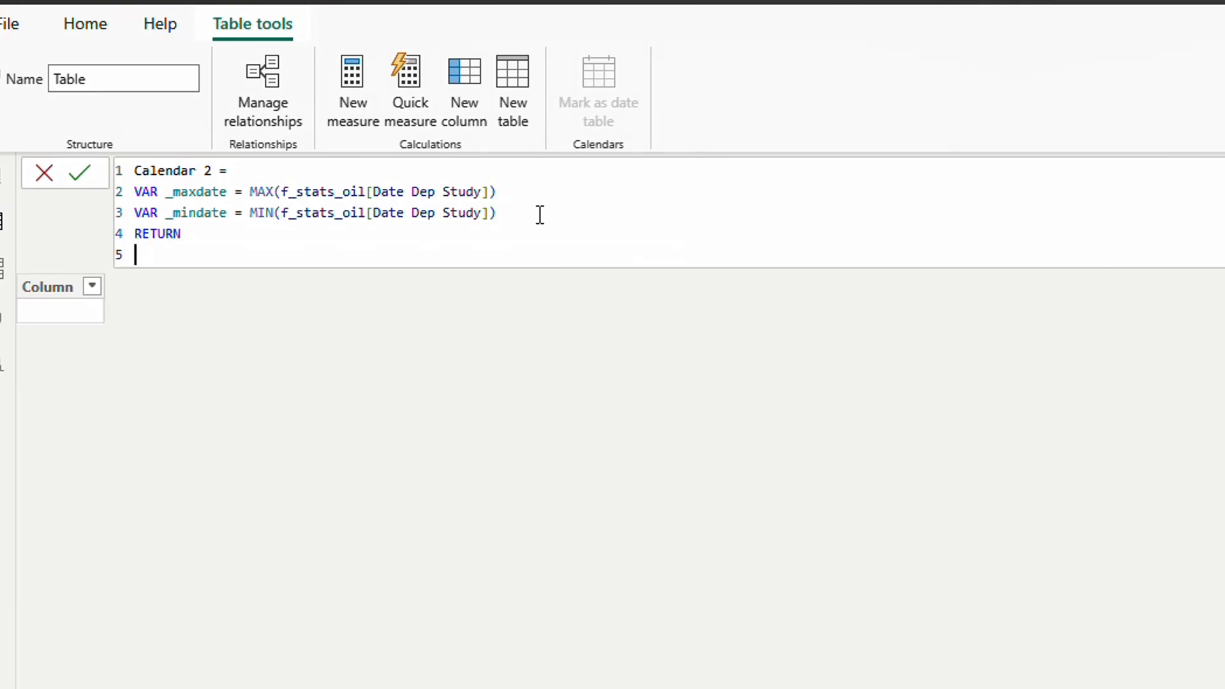
Step: Return CALENDAR(_mindate,_maxdate) as the table expression and commit the Calendar 2 formula
{"action": "type", "text": "Ca"}
{"action": "key", "text": "Down"}
{"action": "key", "text": "Down"}
{"action": "key", "text": "Tab"}
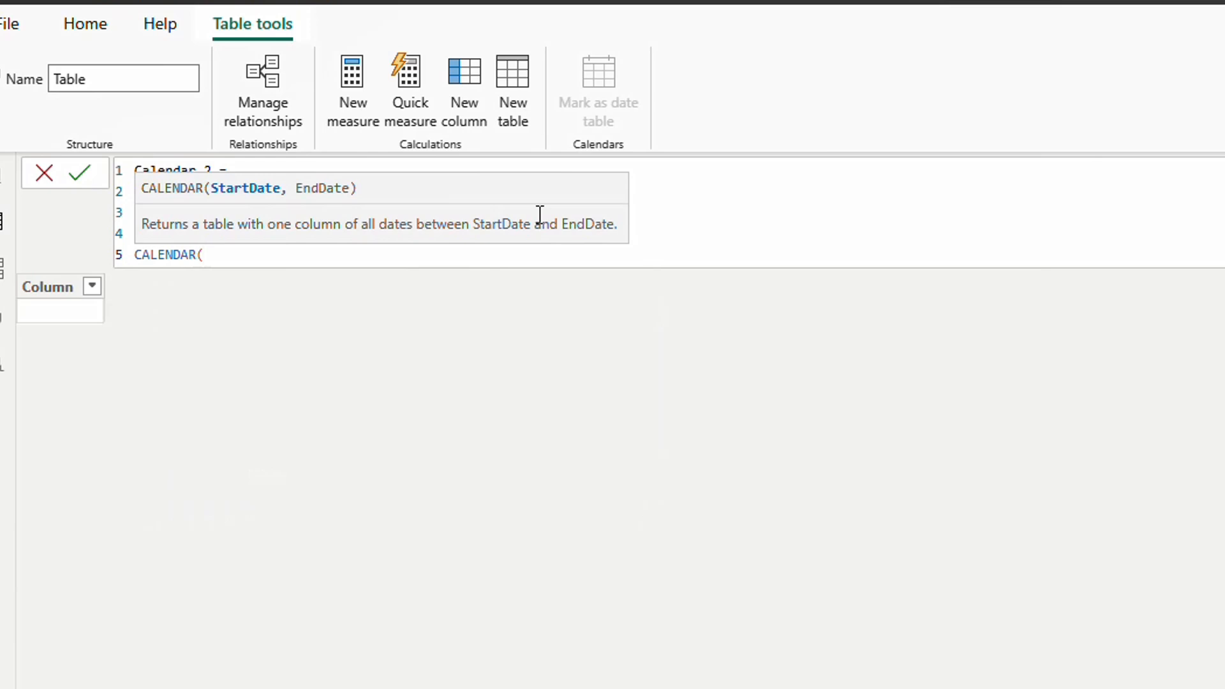
{"action": "type", "text": "_min"}
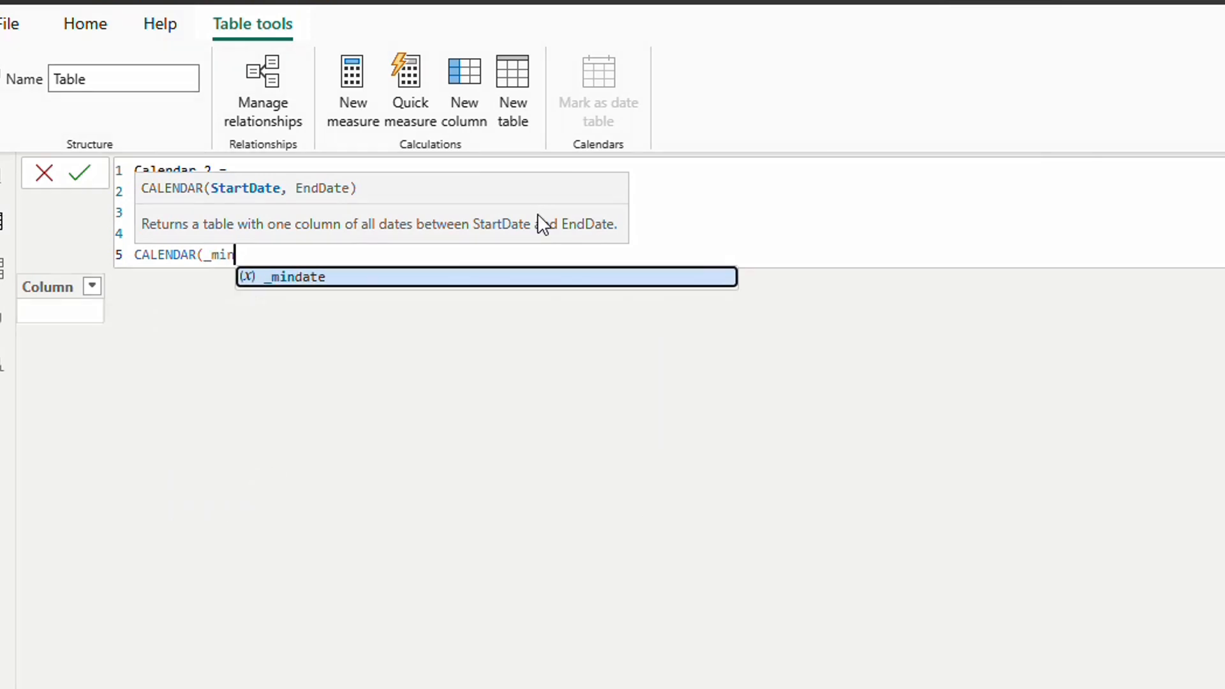
{"action": "key", "text": "Tab"}
{"action": "type", "text": ",_ma"}
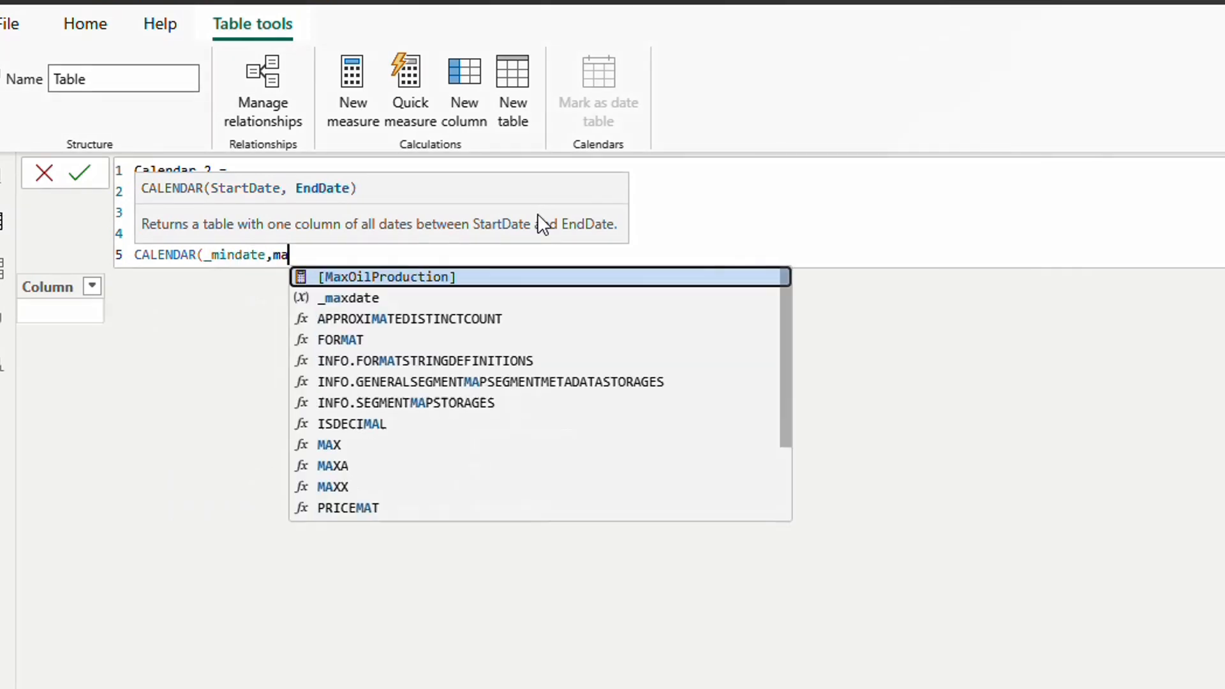
{"action": "type", "text": "x"}
{"action": "key", "text": "Down"}
{"action": "key", "text": "Tab"}
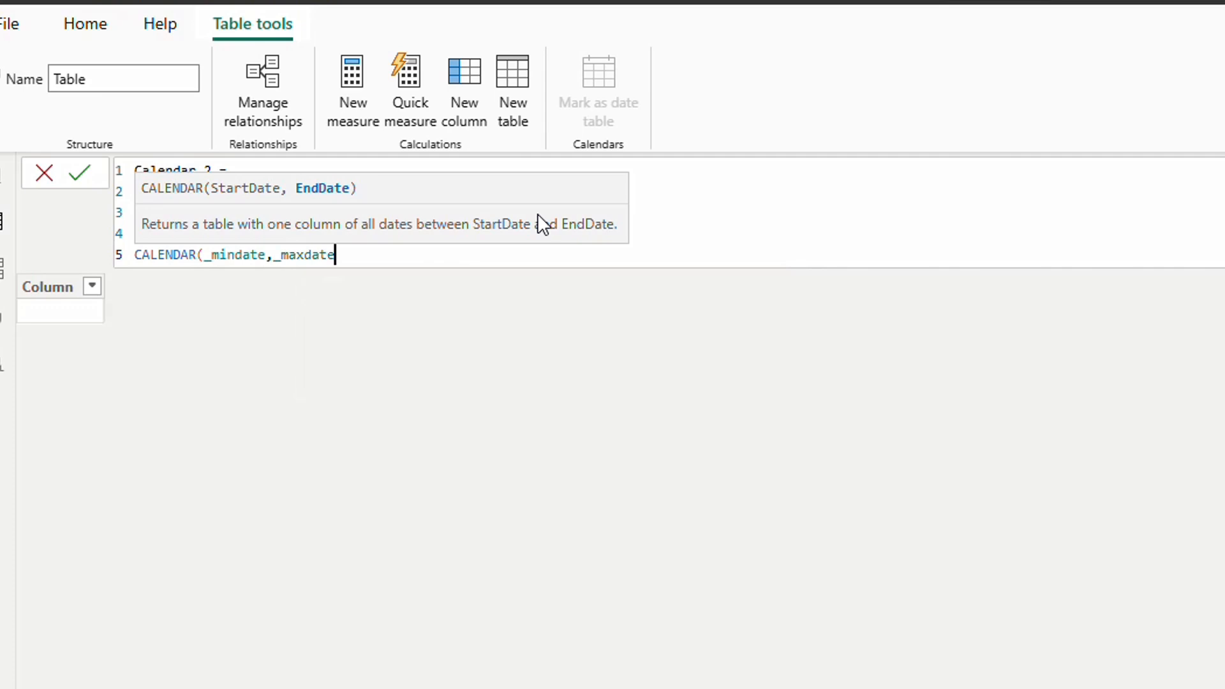
{"action": "type", "text": ")"}
{"action": "key", "text": "Return"}
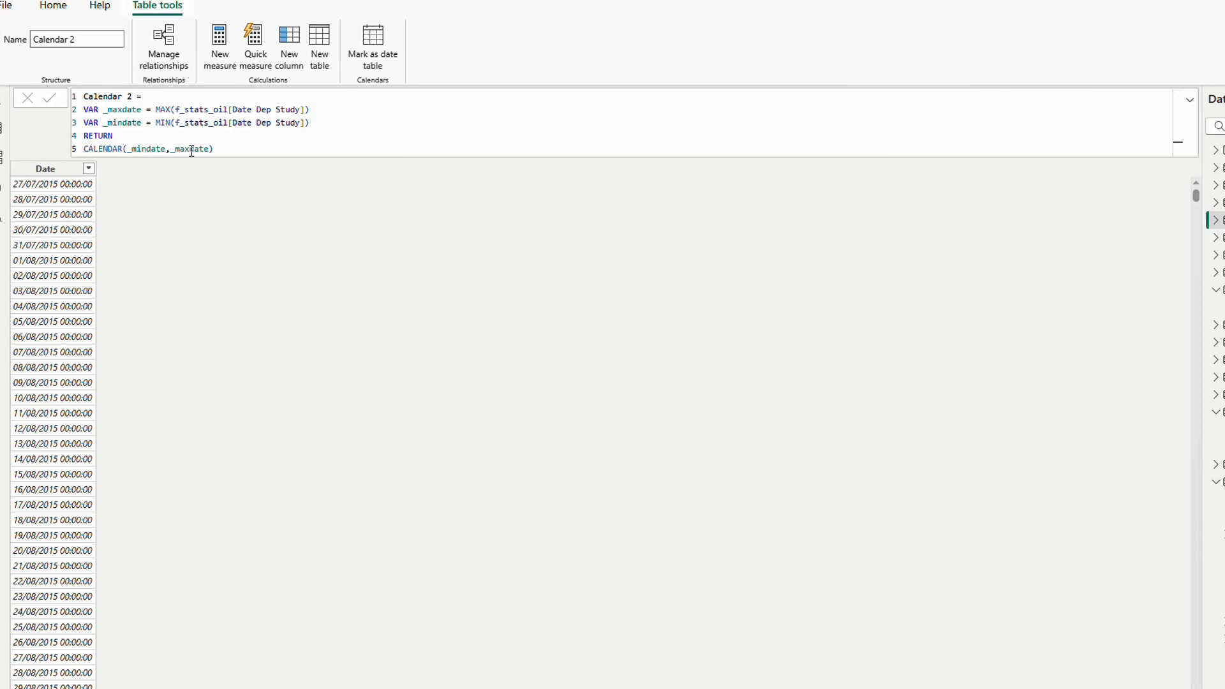
Step: Insert the opening of an ADDCOLUMNS function on a new line between RETURN and the CALENDAR expression
{"action": "double_click", "coordinate": [139, 136]}
{"action": "left_click", "coordinate": [139, 136]}
{"action": "key", "text": "shift+Return"}
{"action": "type", "text": "add"}
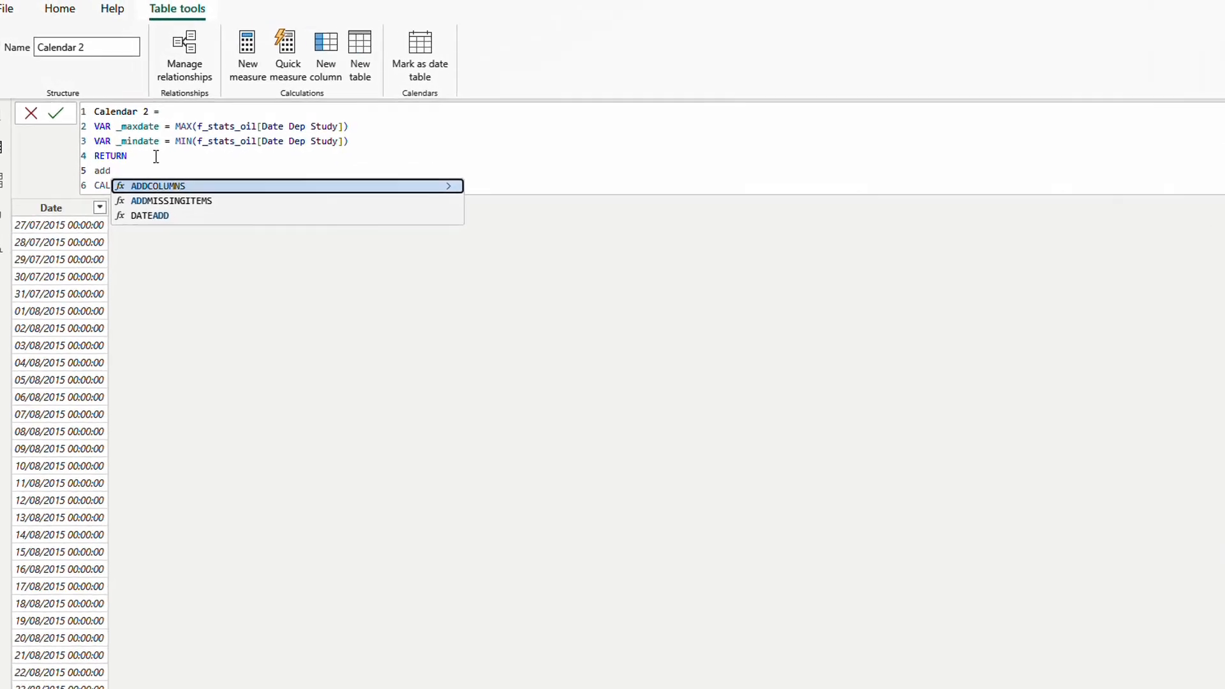
{"action": "key", "text": "Tab"}
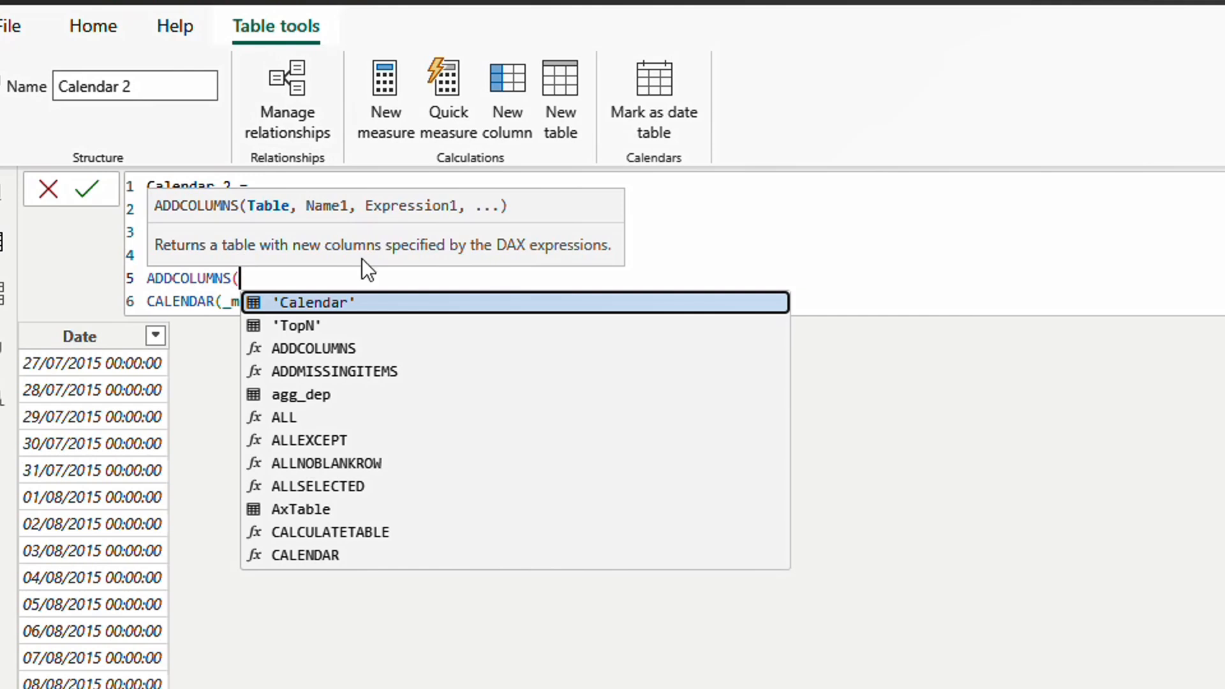
Step: Add a "Year" column defined as YEAR([Date]) after the CALENDAR expression, close ADDCOLUMNS and commit the Calendar 2 formula
{"action": "left_click", "coordinate": [927, 301]}
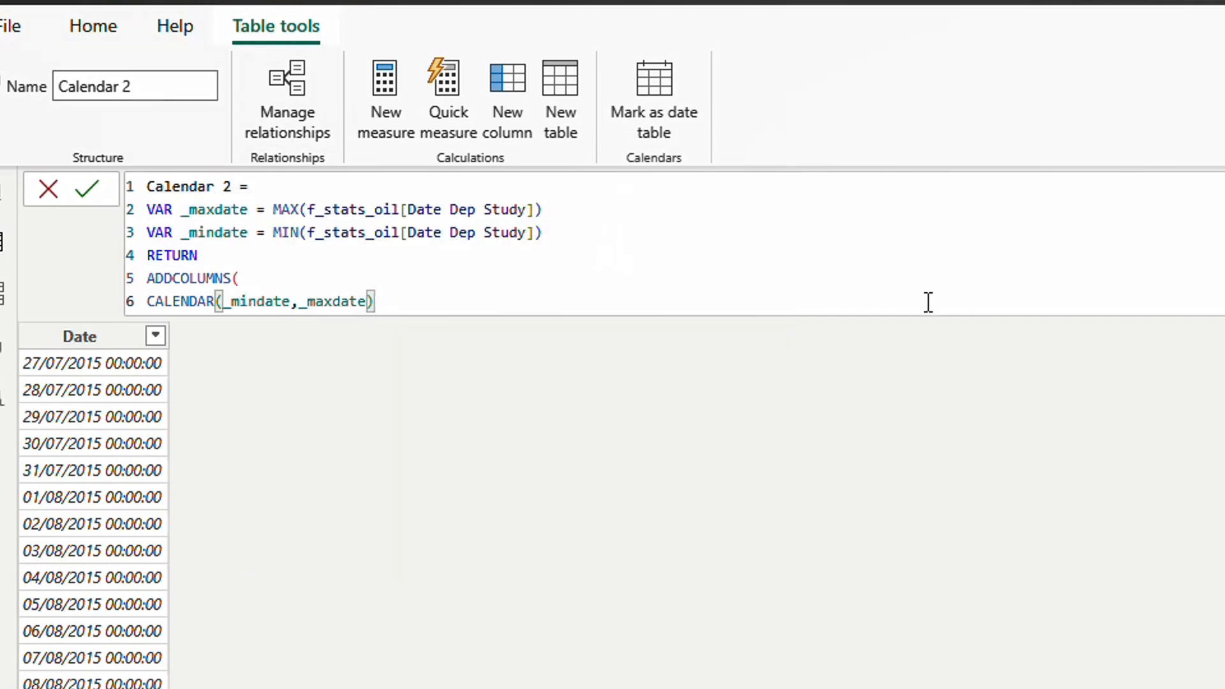
{"action": "type", "text": ","}
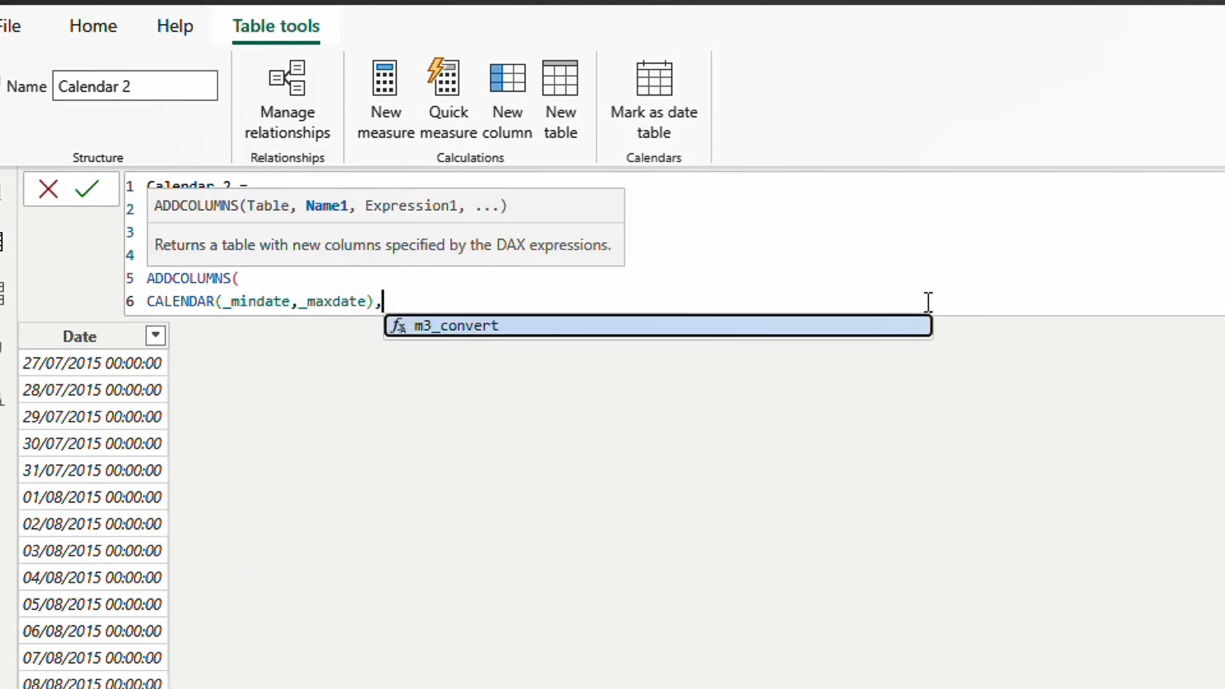
{"action": "type", "text": "\"Year\""}
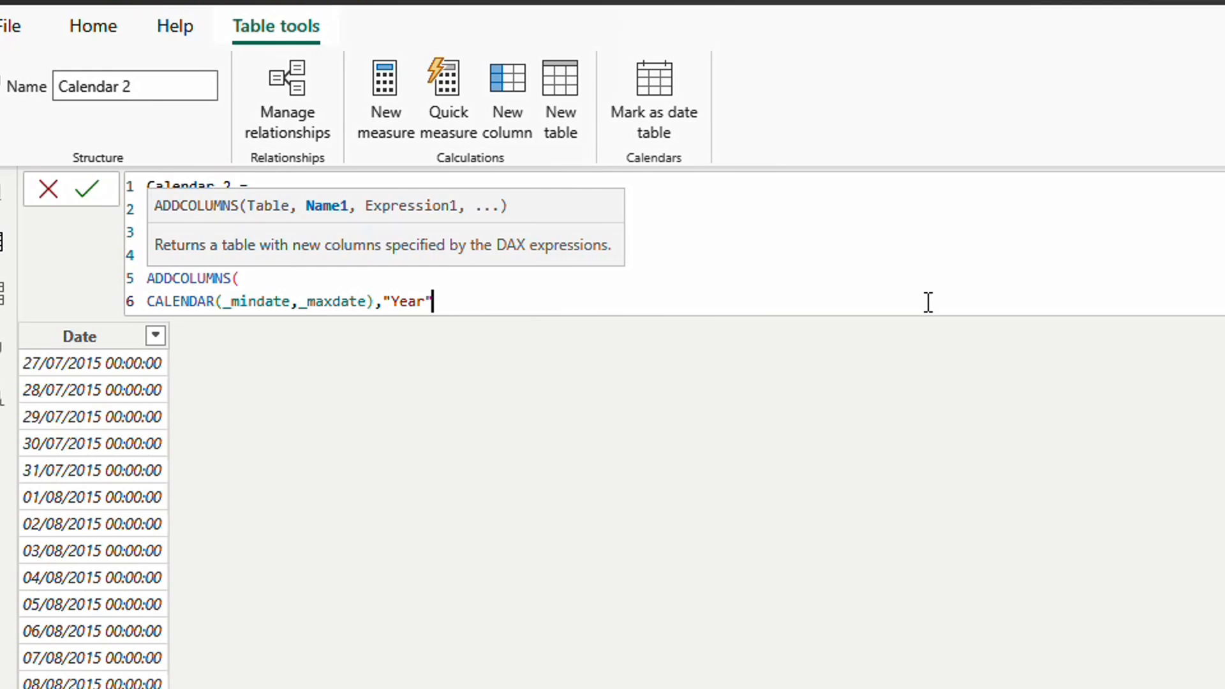
{"action": "type", "text": ", "}
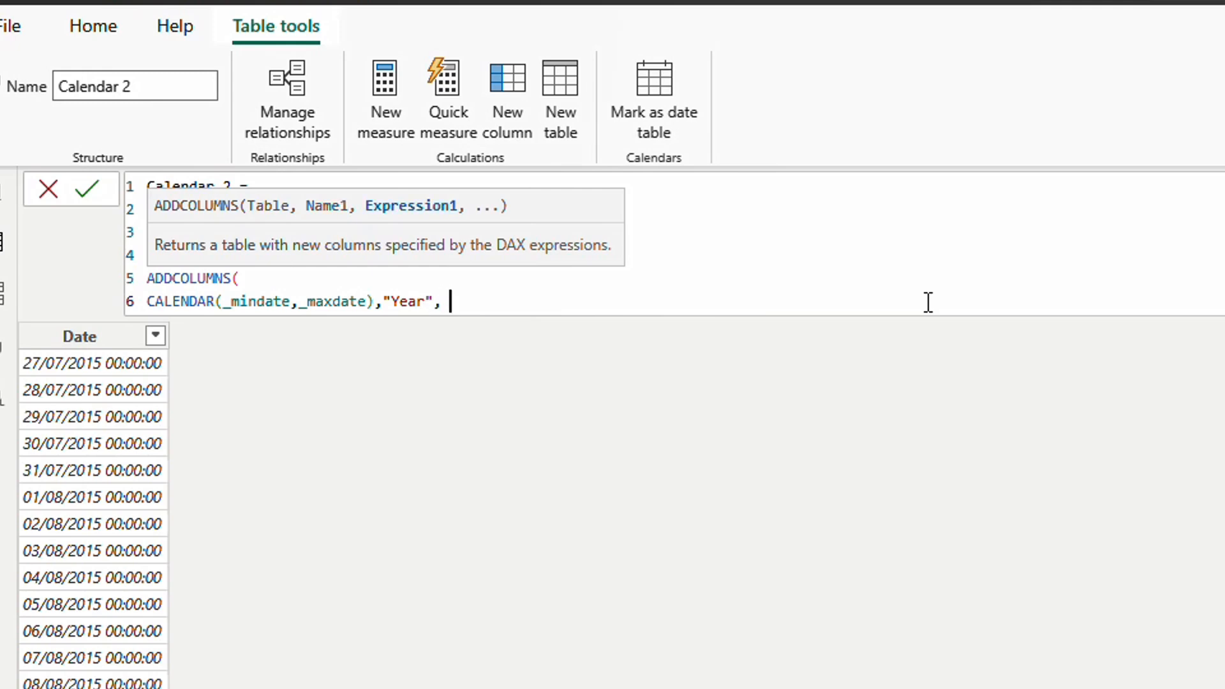
{"action": "type", "text": "yea"}
{"action": "key", "text": "Tab"}
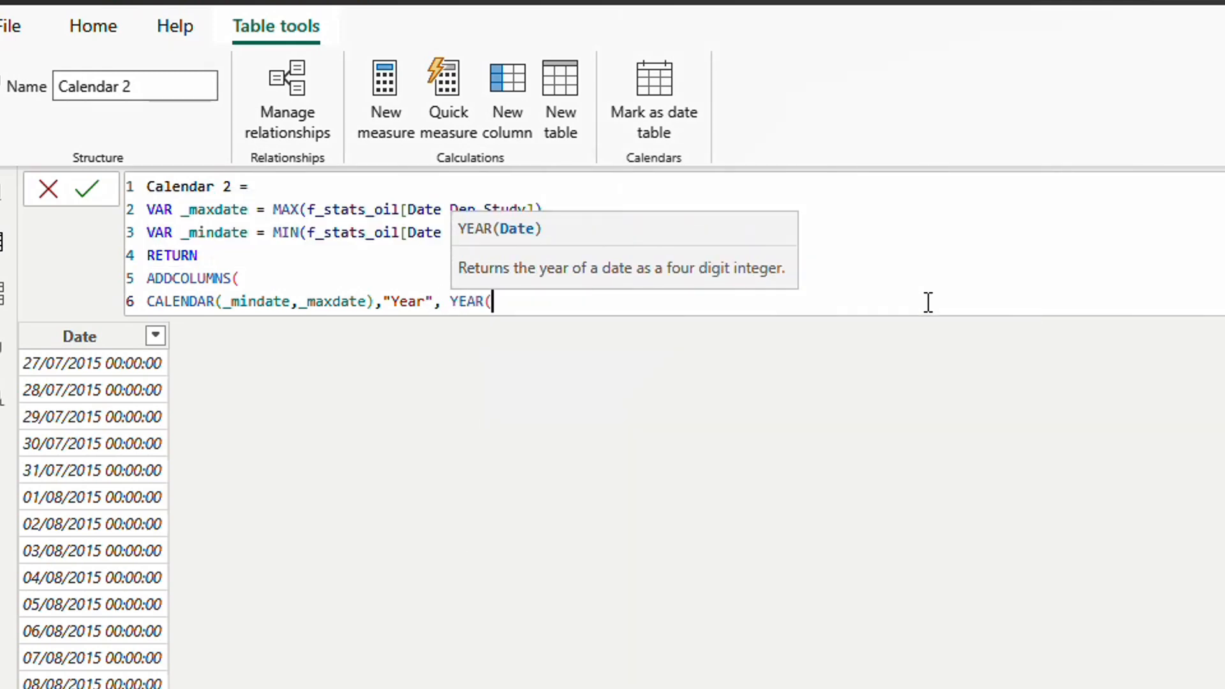
{"action": "type", "text": "date"}
{"action": "scroll", "coordinate": [899, 415], "scroll_direction": "down", "scroll_amount": 1}
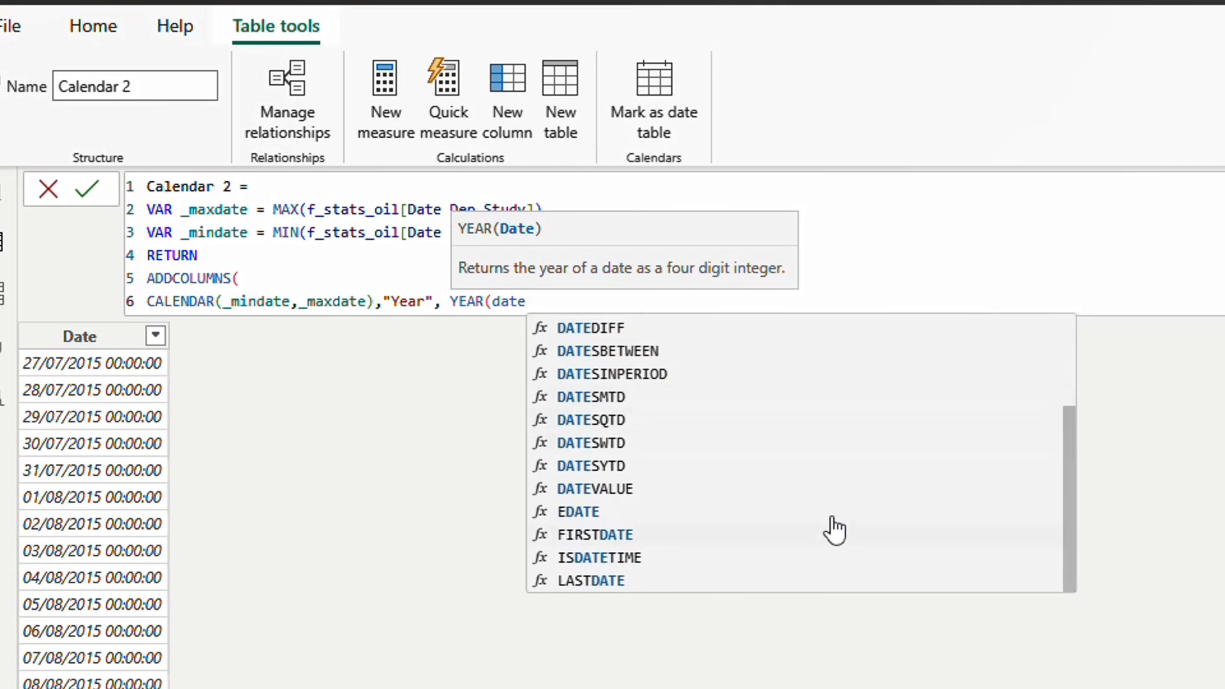
{"action": "scroll", "coordinate": [823, 511], "scroll_direction": "up", "scroll_amount": 2}
{"action": "left_click", "coordinate": [613, 329]}
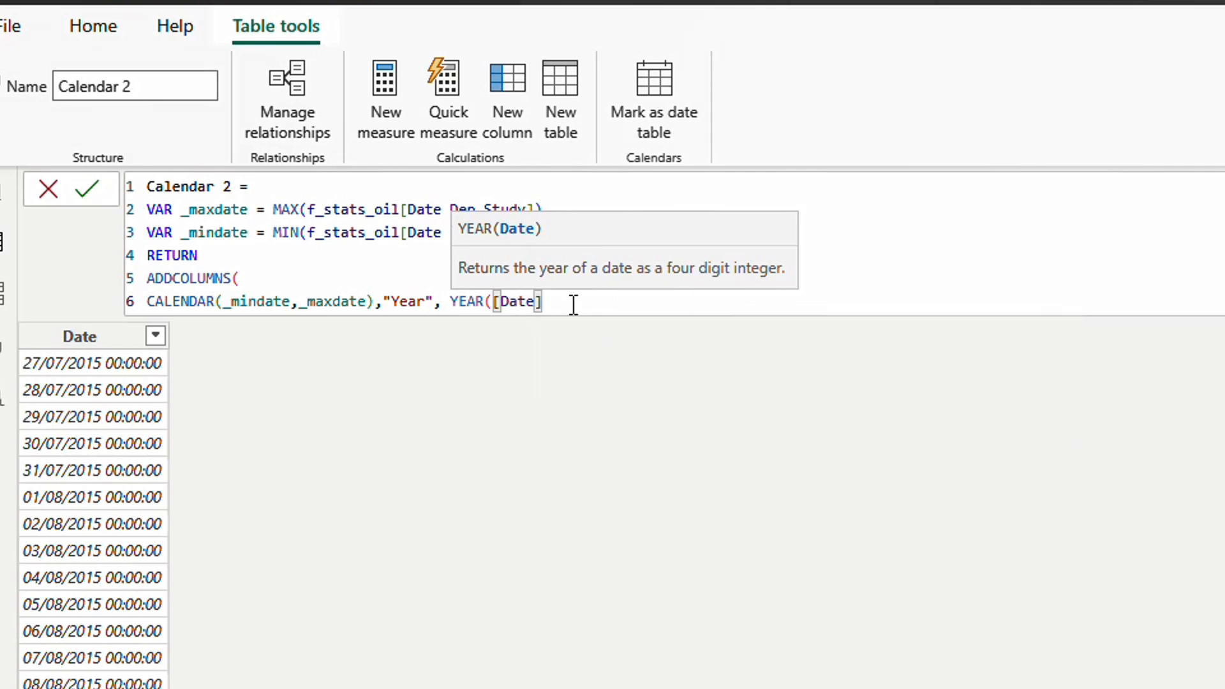
{"action": "type", "text": "))"}
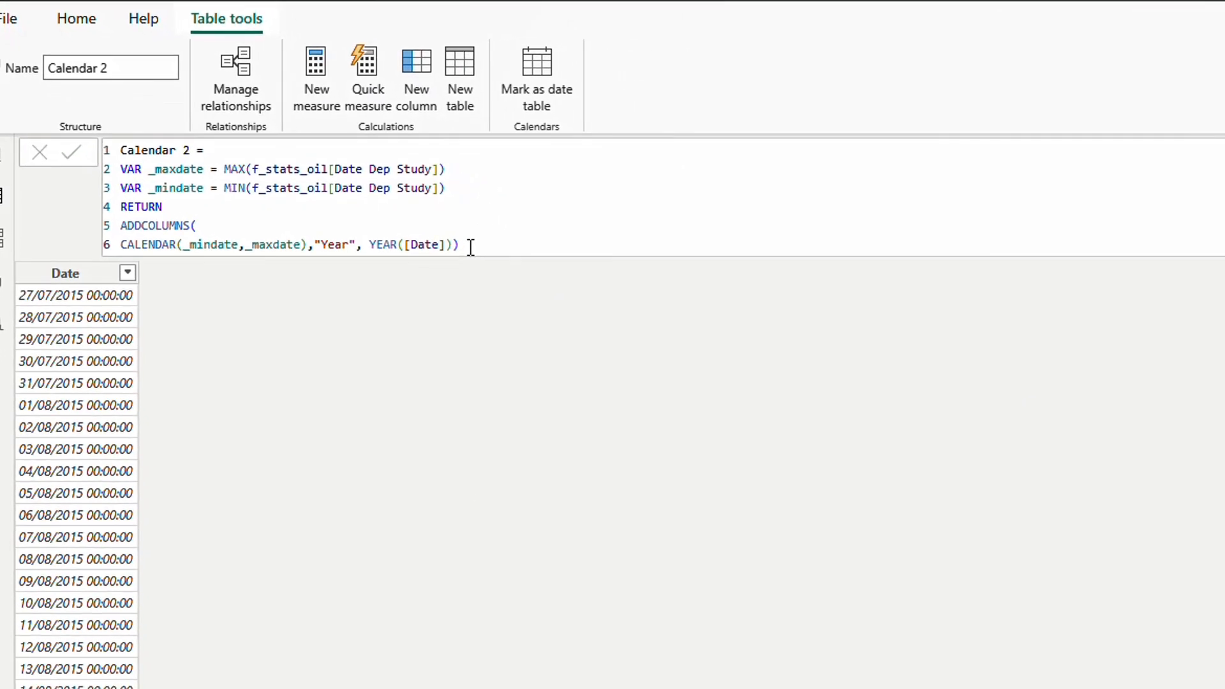
{"action": "key", "text": "Return"}
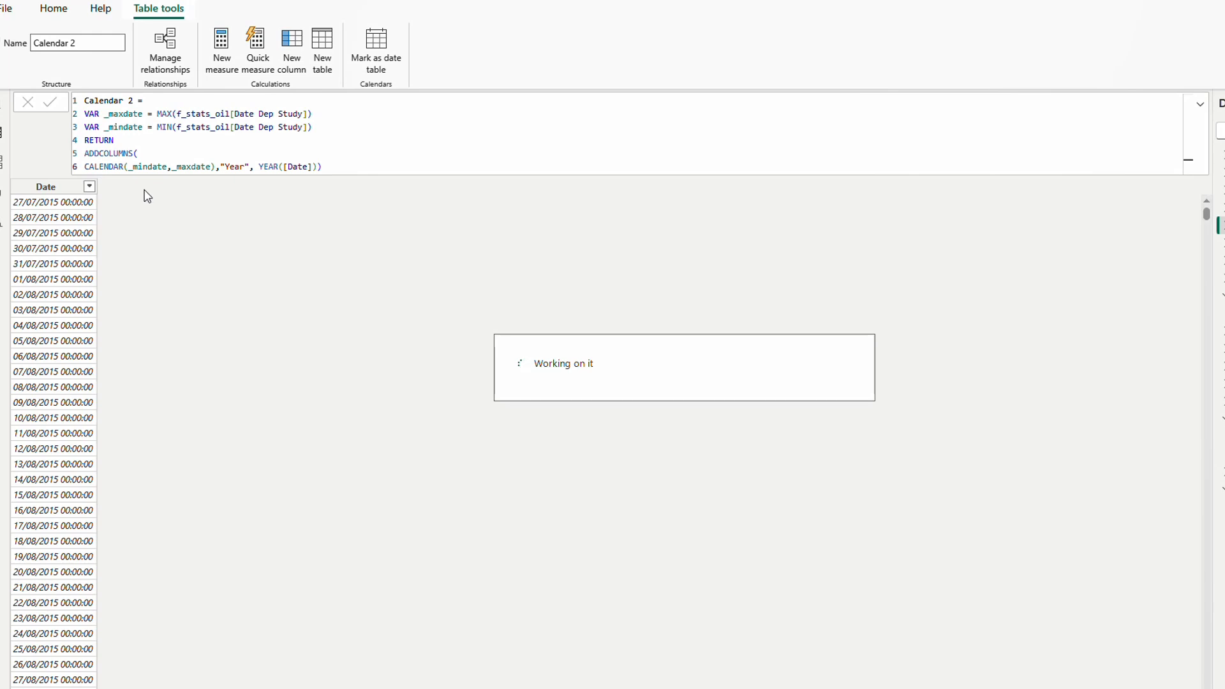